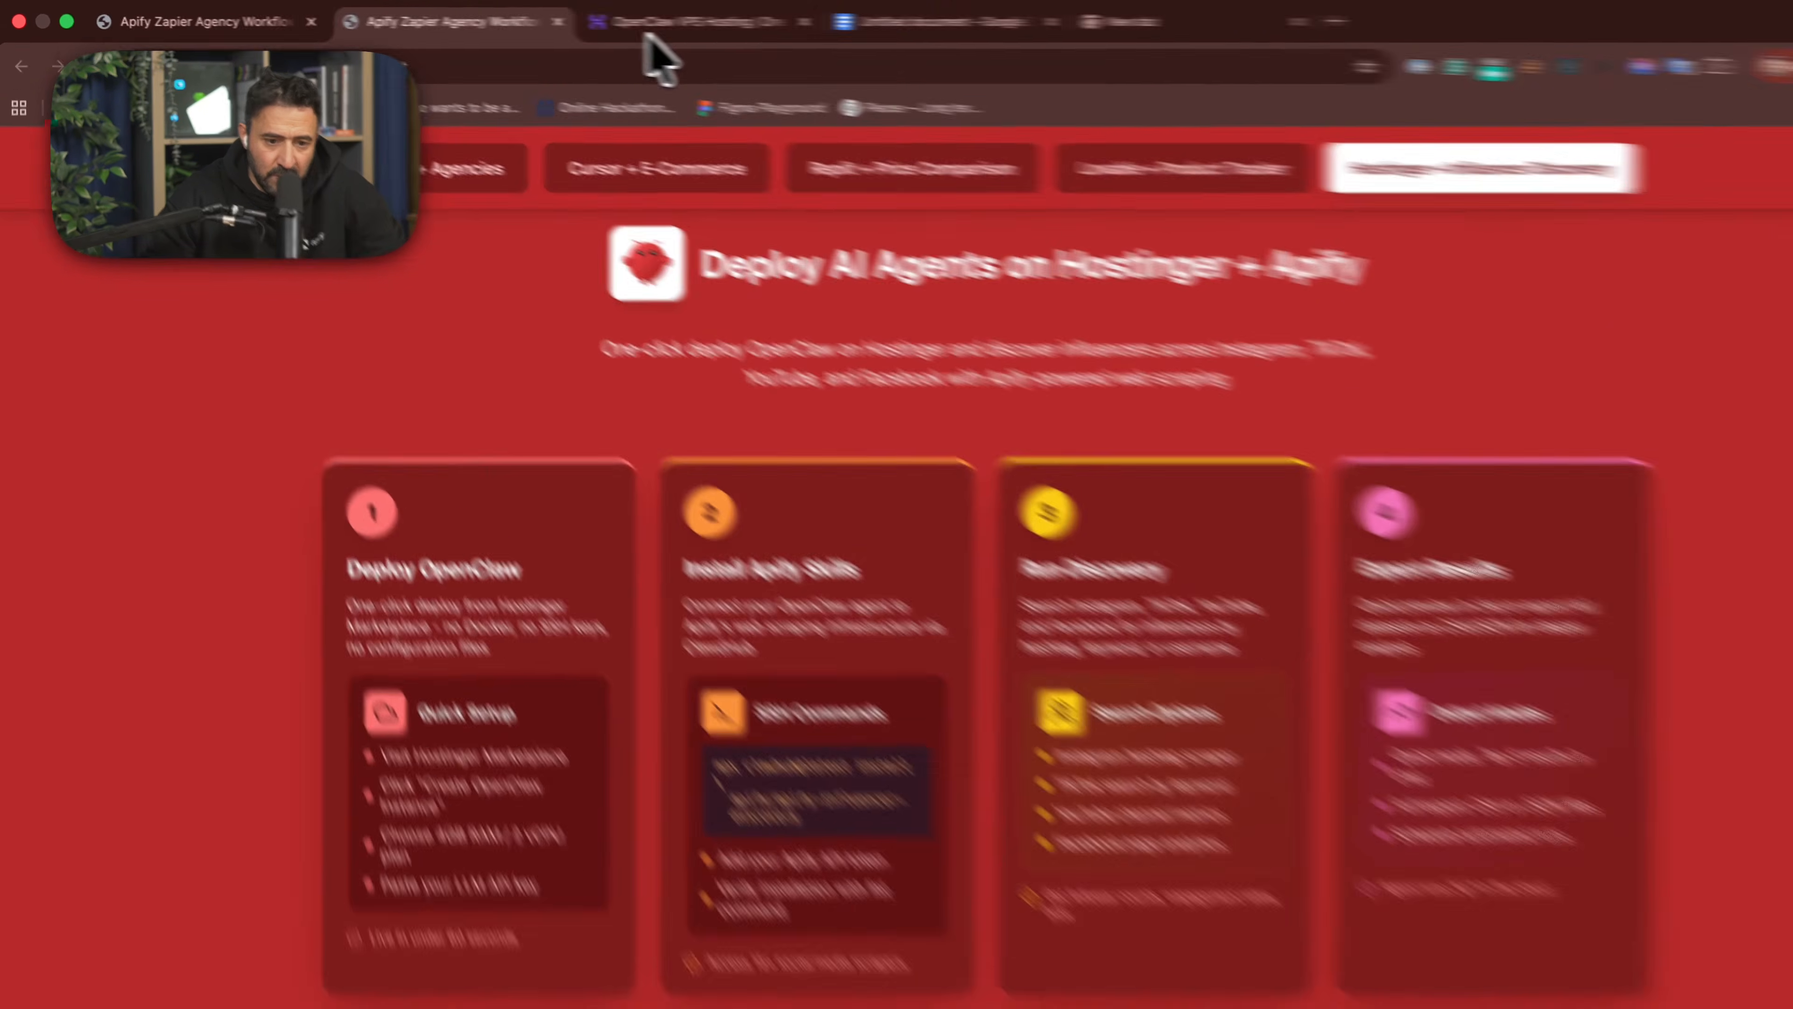
- Order the KVM 1 plan from Hostinger's OpenClaw VPS page and set its billing period to 1 month in the cart
{"action": "left_click", "coordinate": [590, 22]}
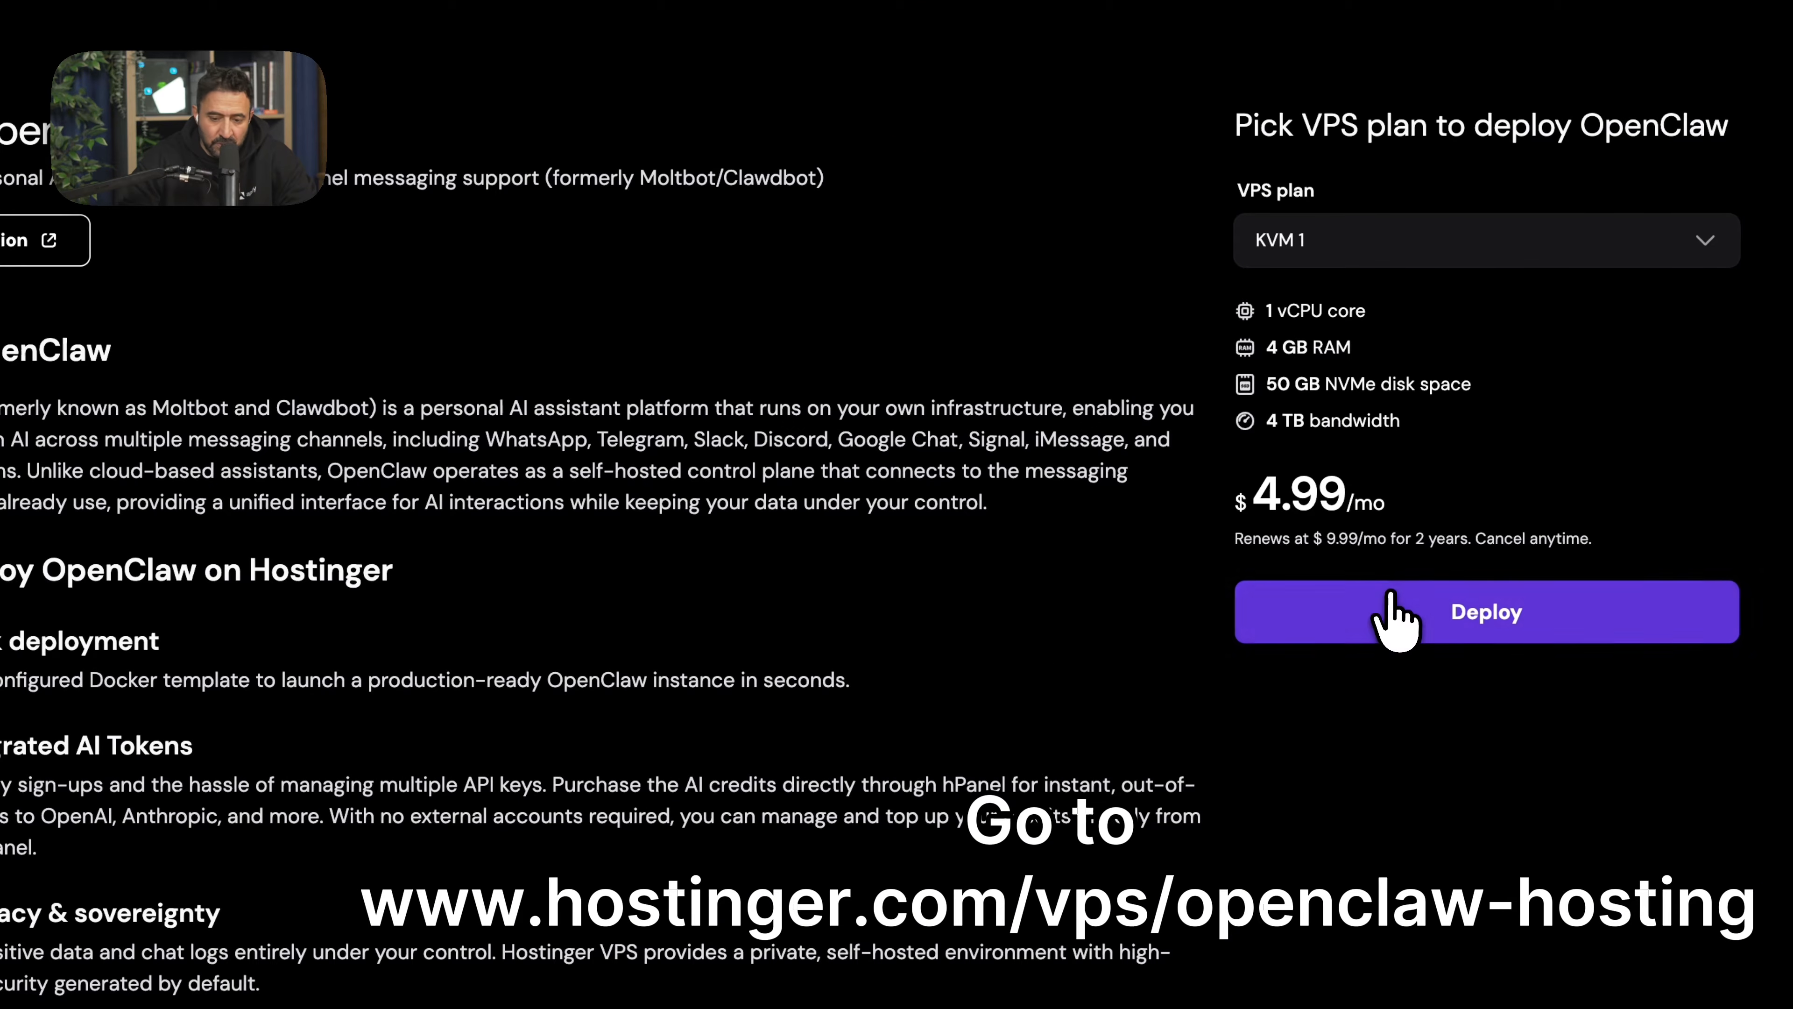
{"action": "left_click", "coordinate": [1697, 842]}
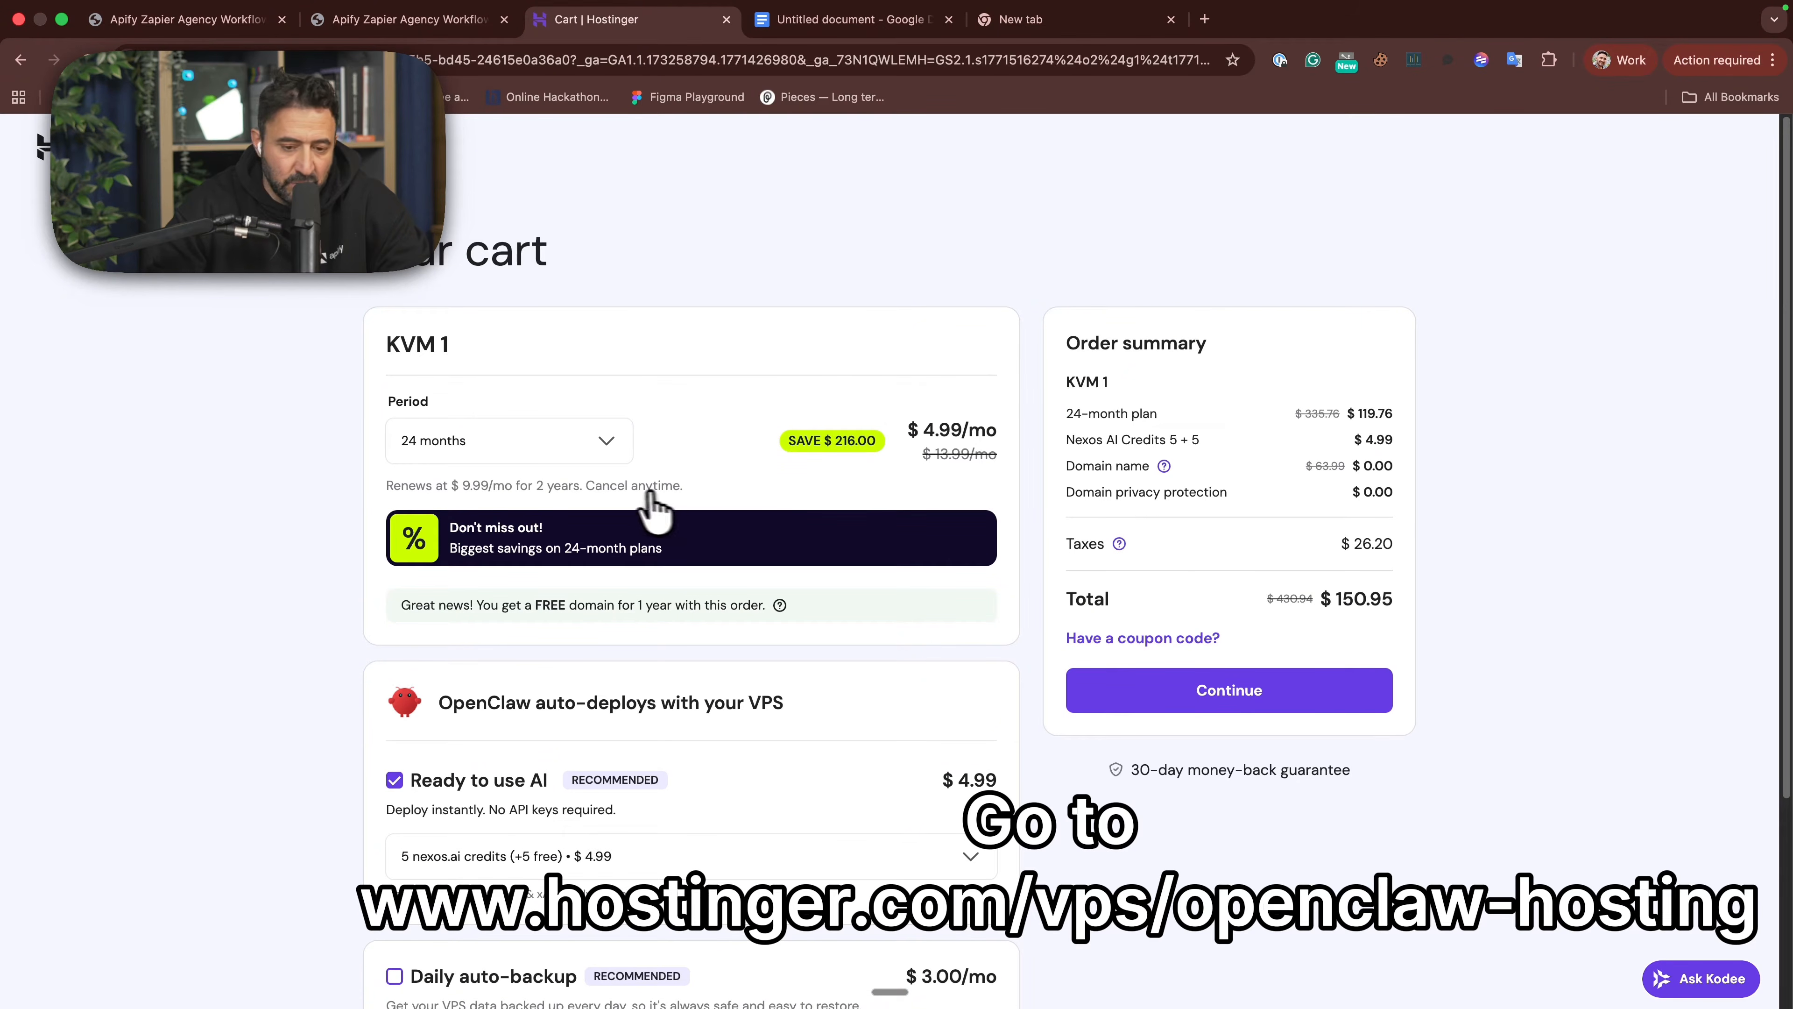
{"action": "scroll", "coordinate": [525, 601], "scroll_direction": "down", "scroll_amount": 2}
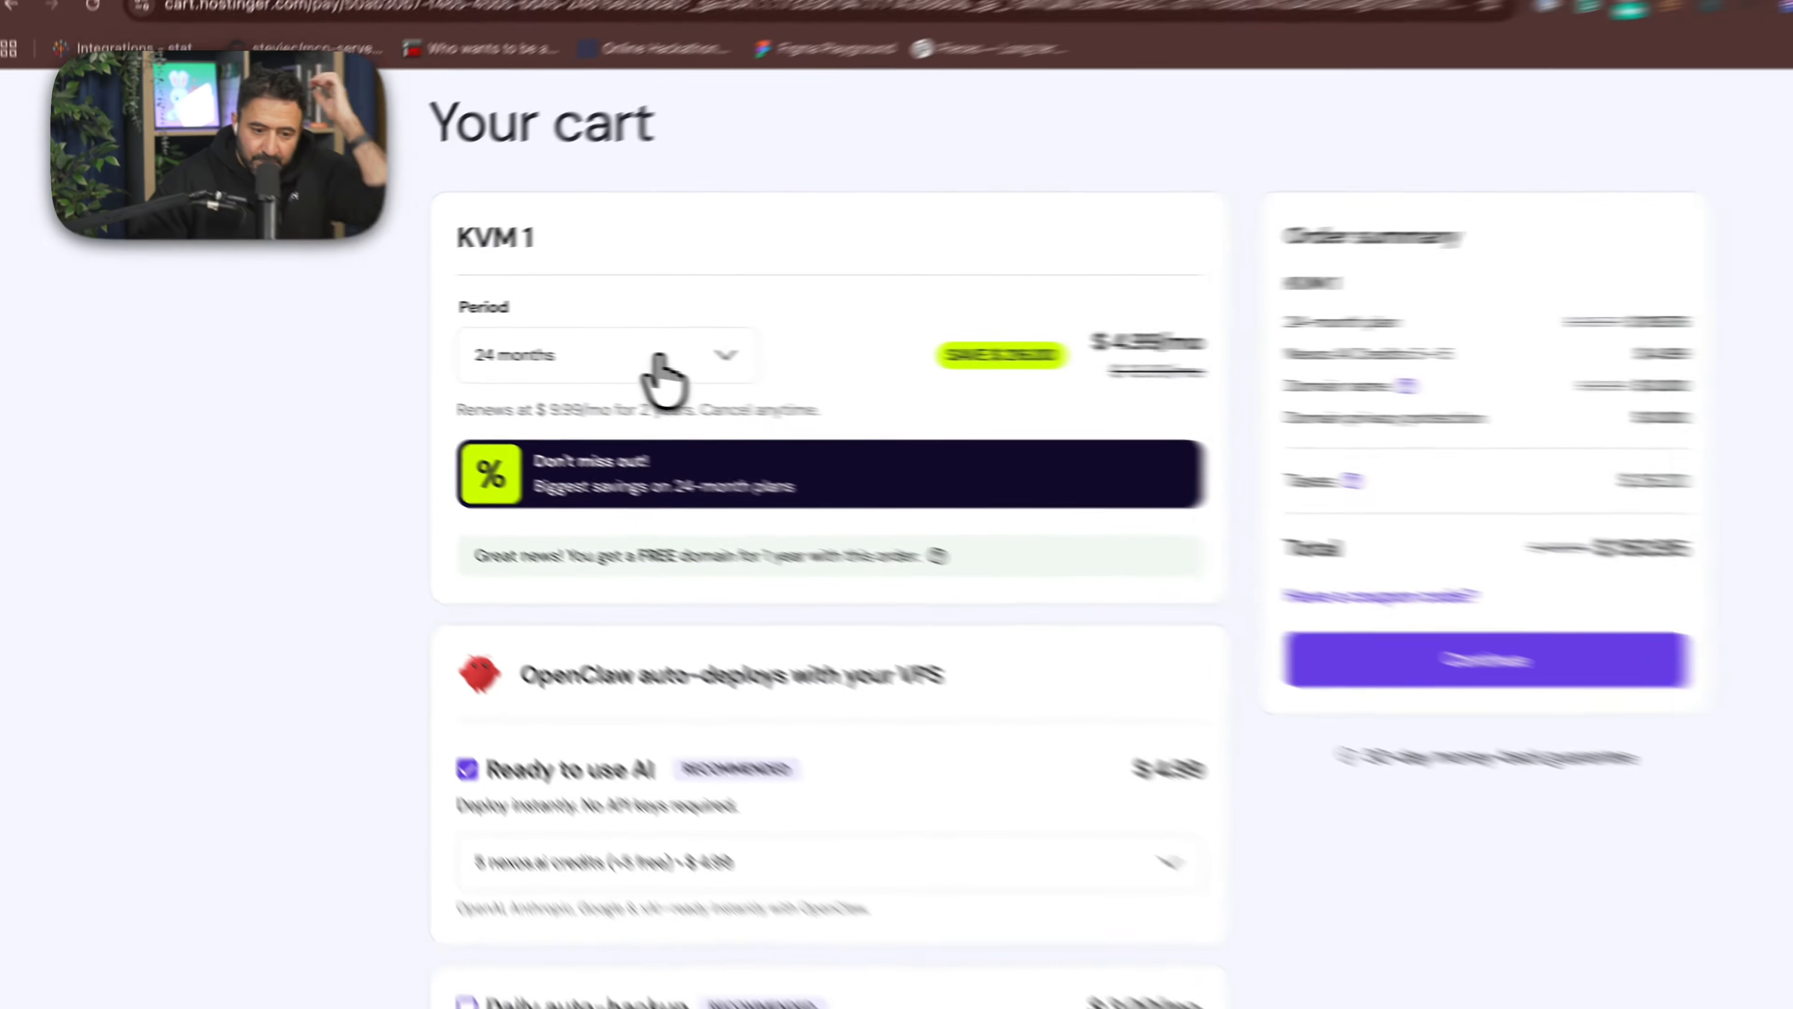
{"action": "left_click", "coordinate": [724, 359]}
{"action": "left_click", "coordinate": [608, 414]}
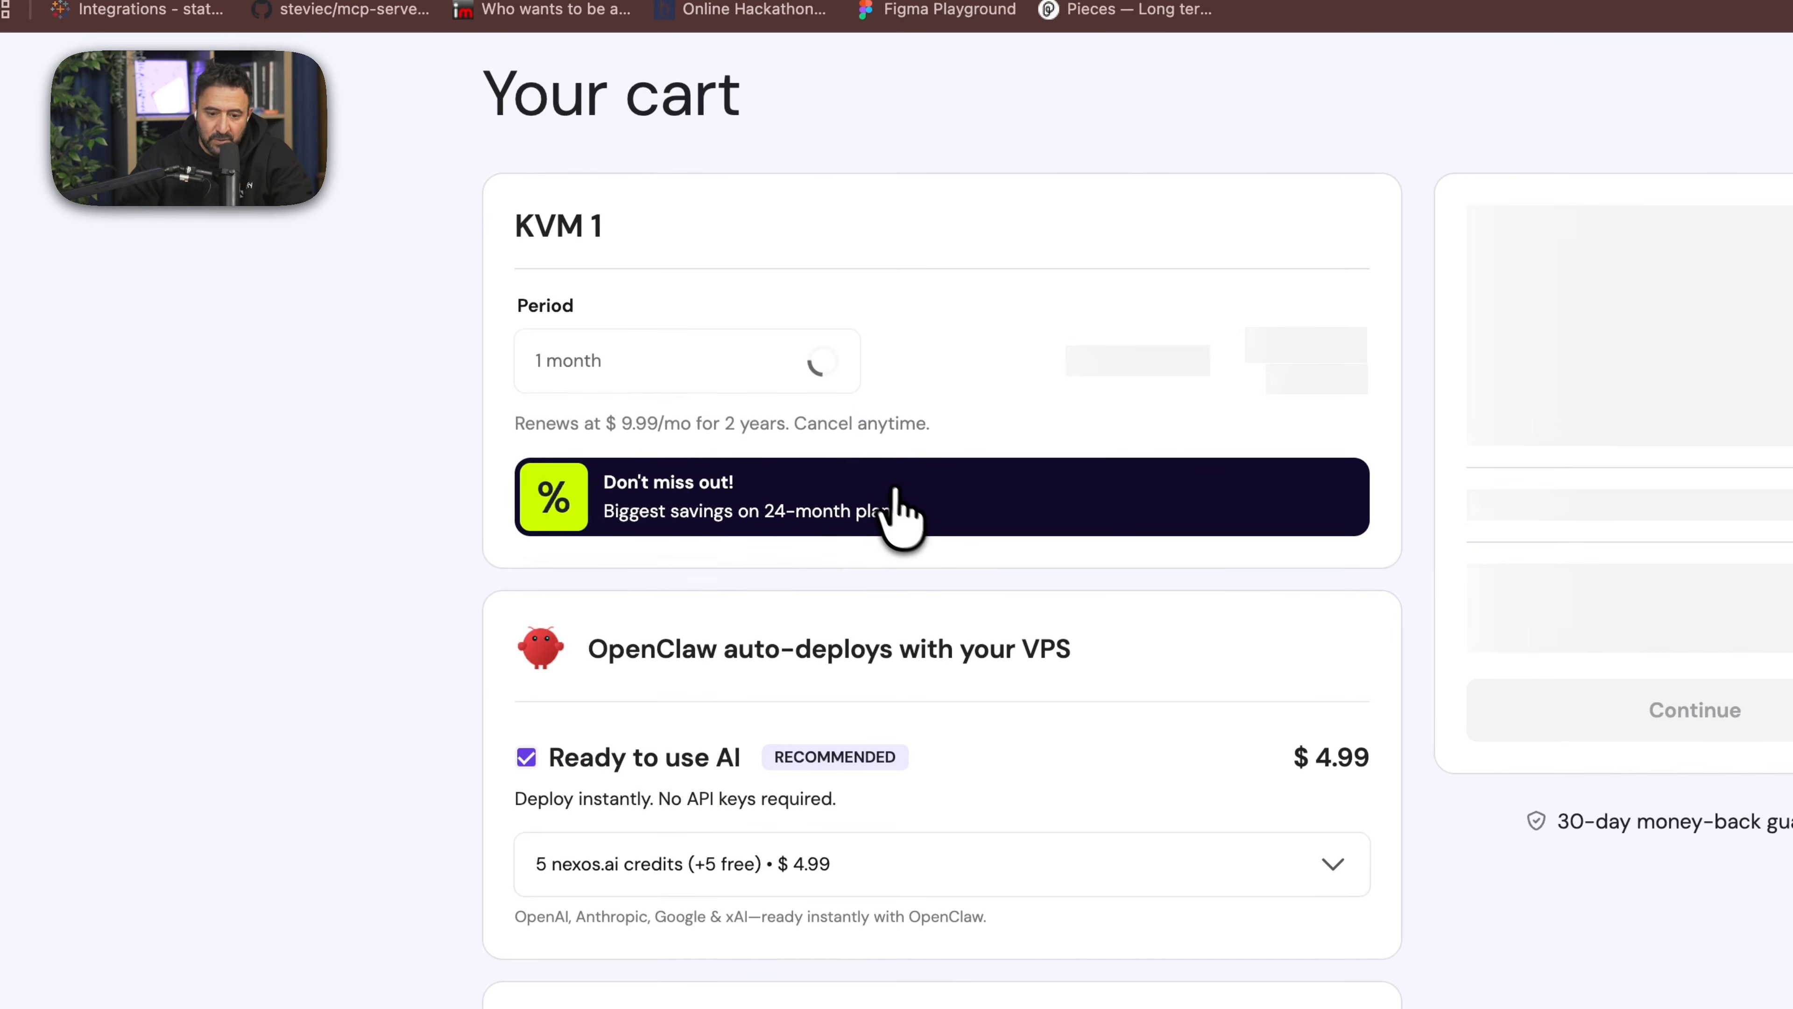
{"action": "scroll", "coordinate": [781, 572], "scroll_direction": "down", "scroll_amount": 2}
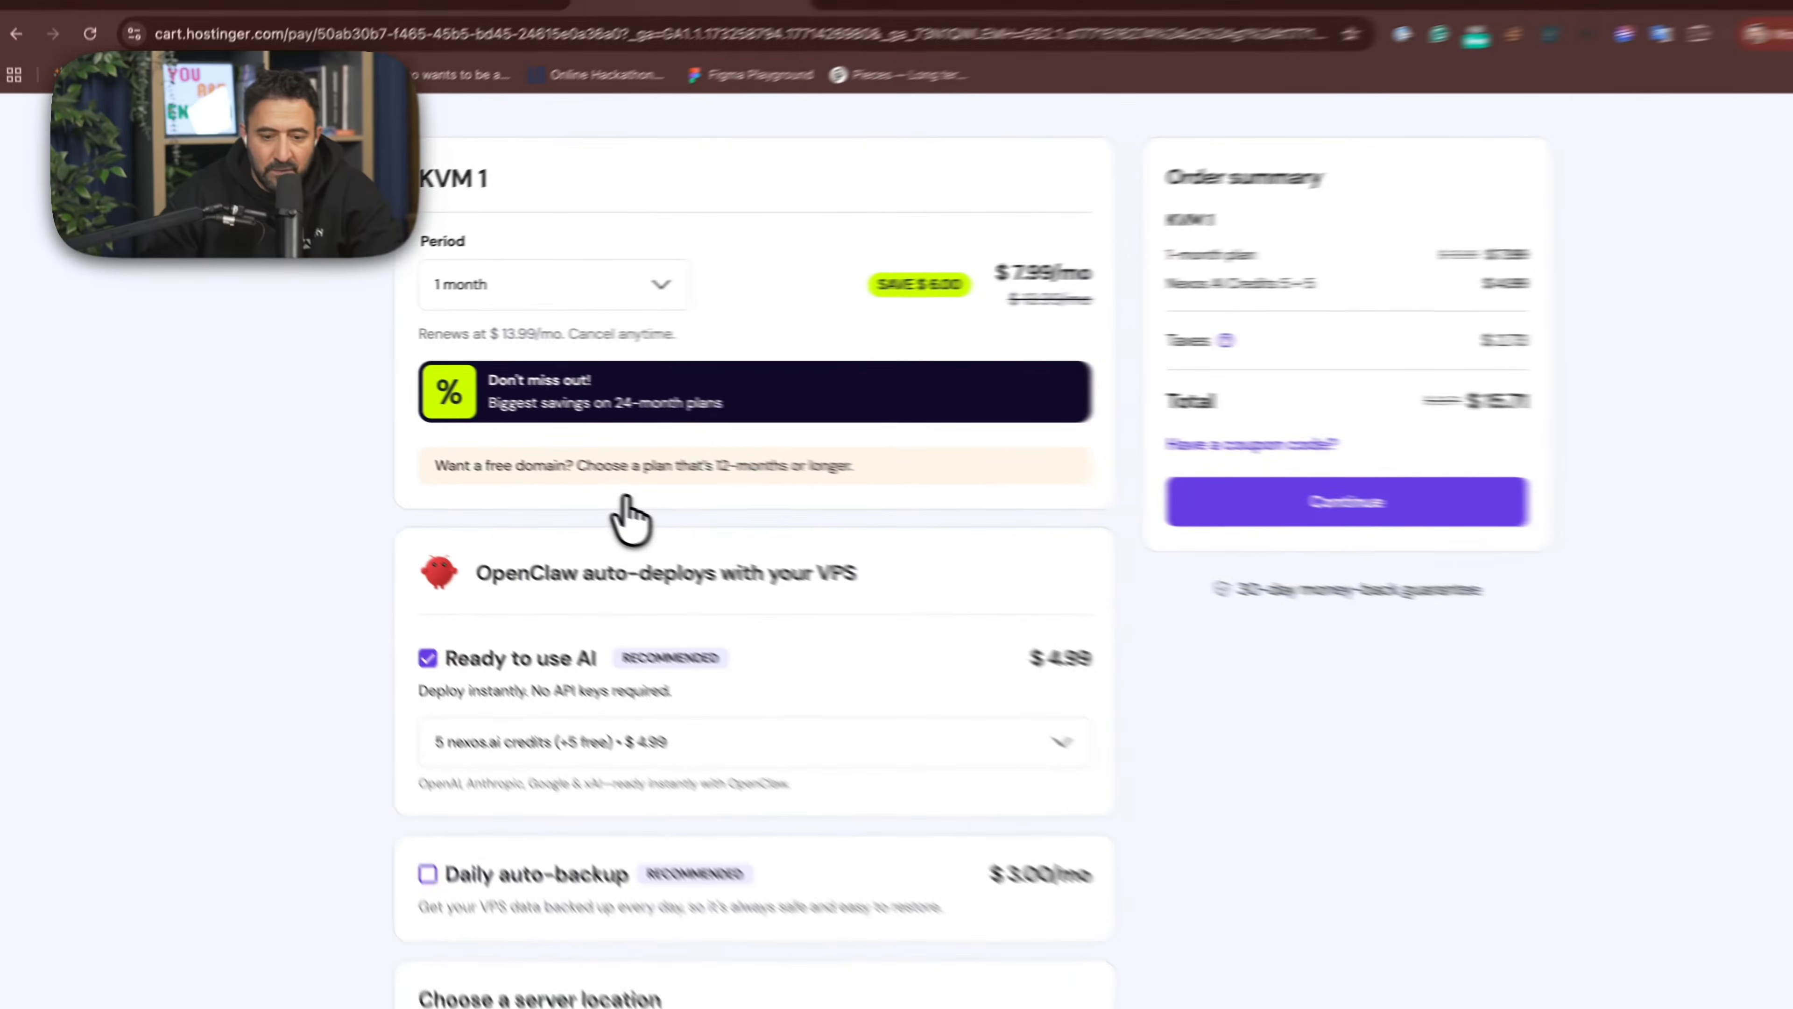
{"action": "scroll", "coordinate": [637, 521], "scroll_direction": "down", "scroll_amount": 5}
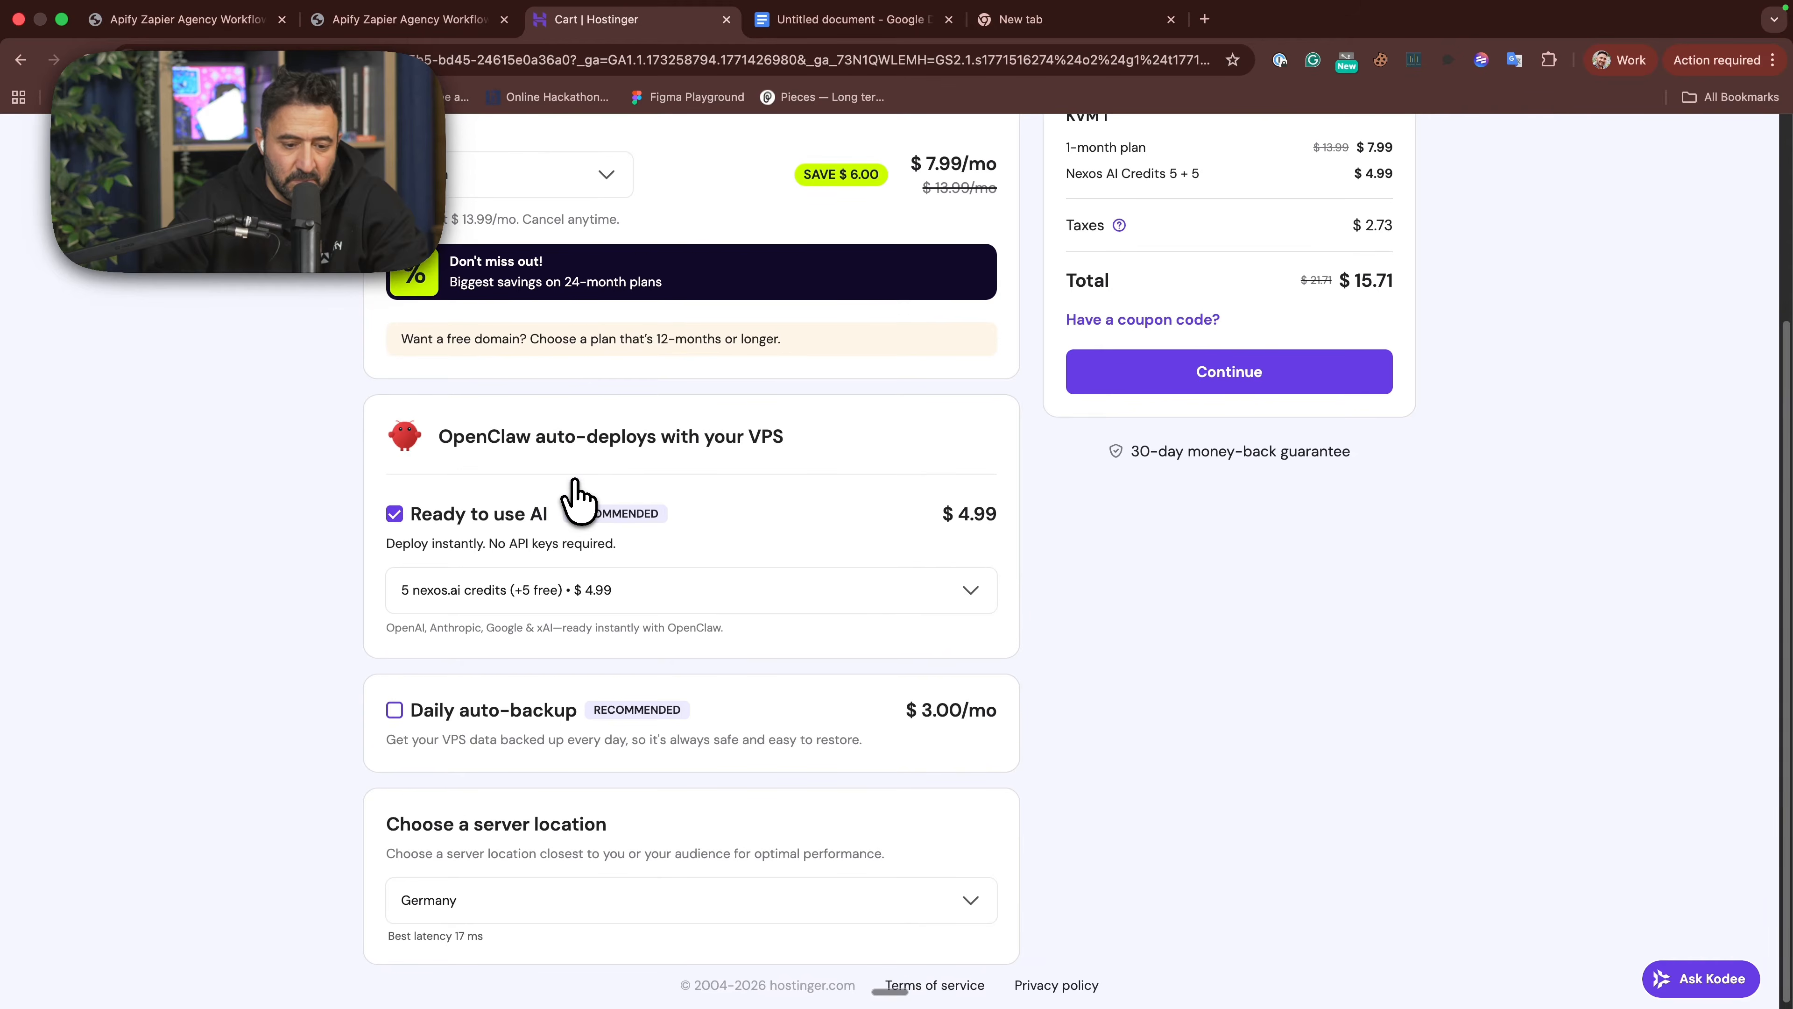
{"action": "scroll", "coordinate": [576, 498], "scroll_direction": "up", "scroll_amount": 3}
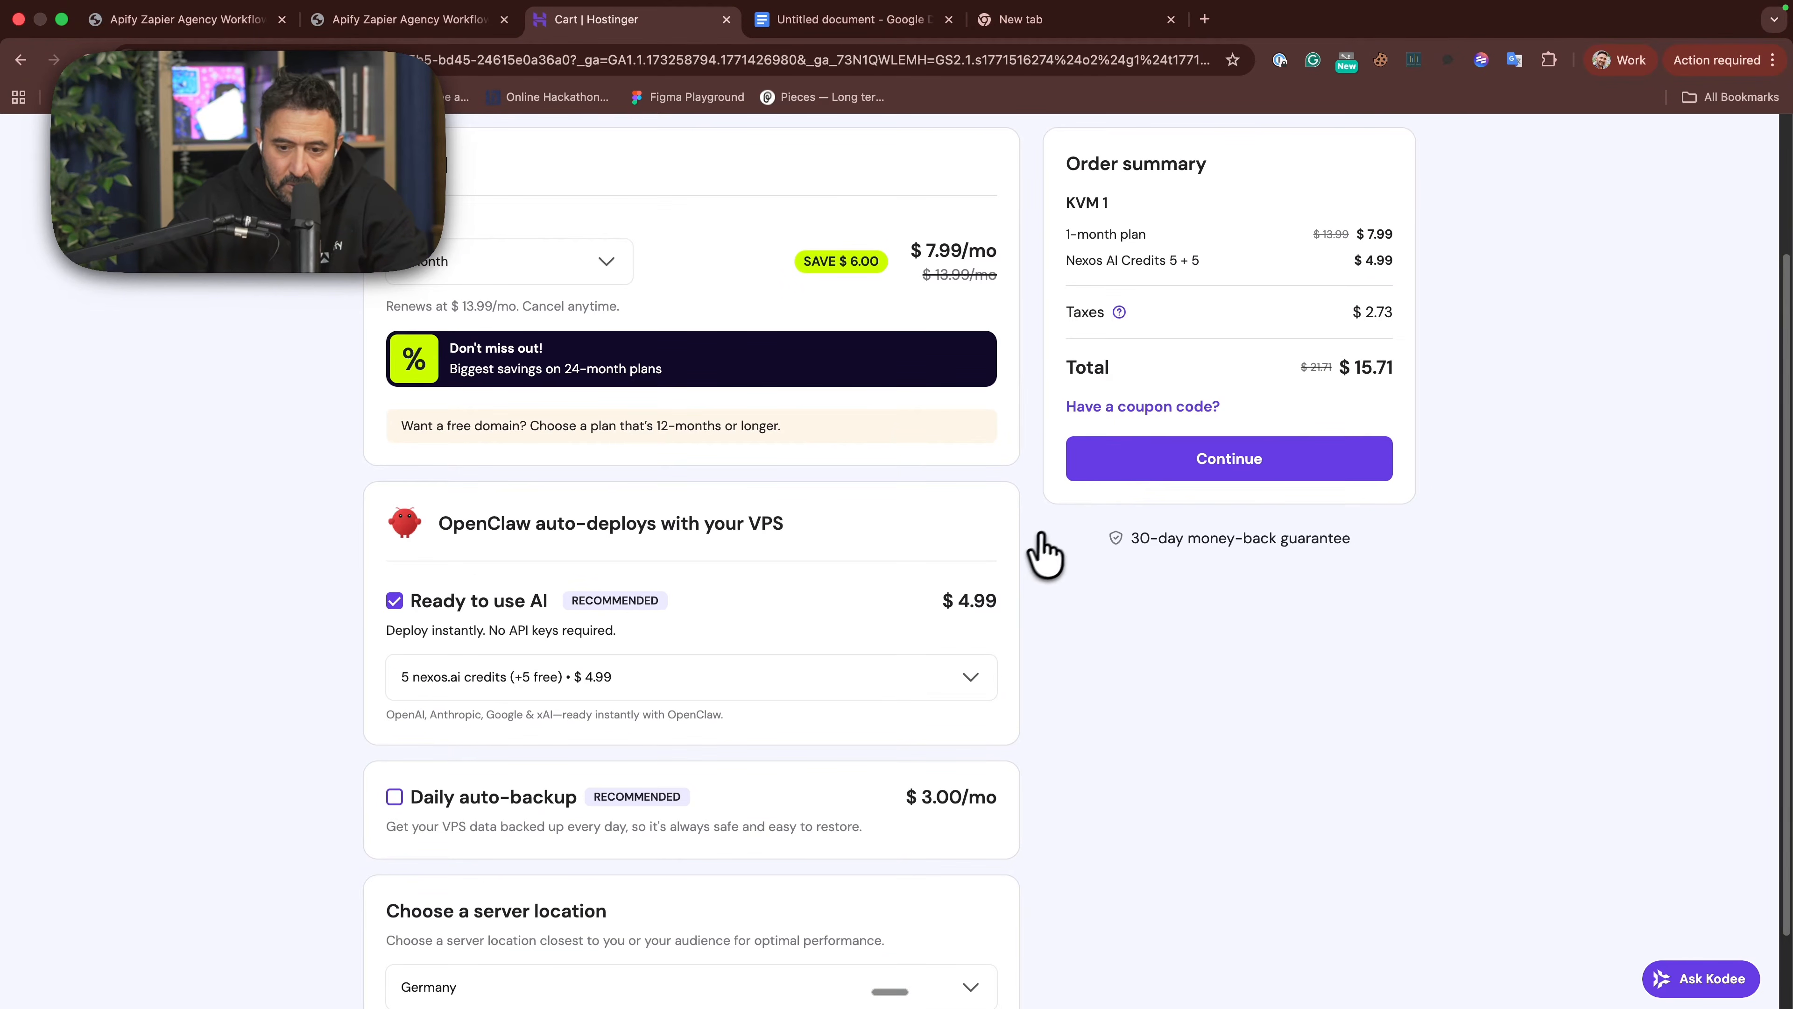
{"action": "scroll", "coordinate": [1100, 518], "scroll_direction": "up", "scroll_amount": 2}
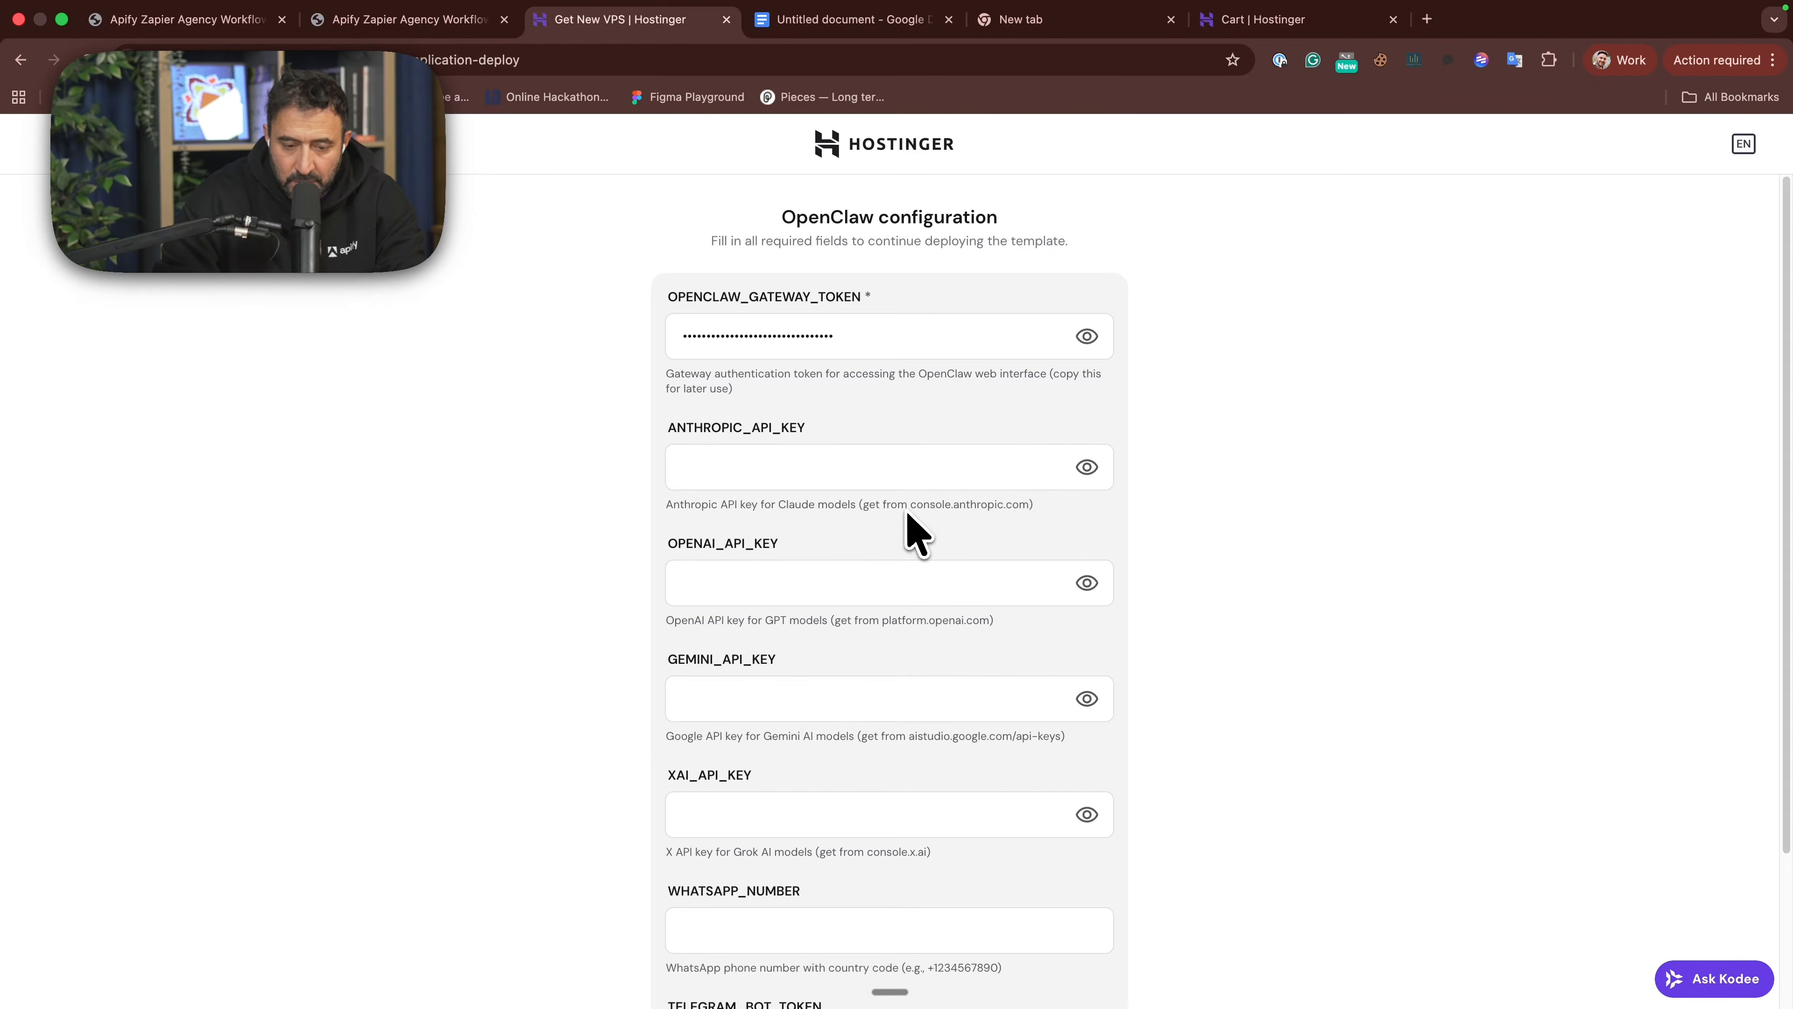
- Paste the Anthropic API key into the OpenClaw configuration form
{"action": "scroll", "coordinate": [869, 452], "scroll_direction": "down", "scroll_amount": 3}
{"action": "scroll", "coordinate": [865, 429], "scroll_direction": "up", "scroll_amount": 3}
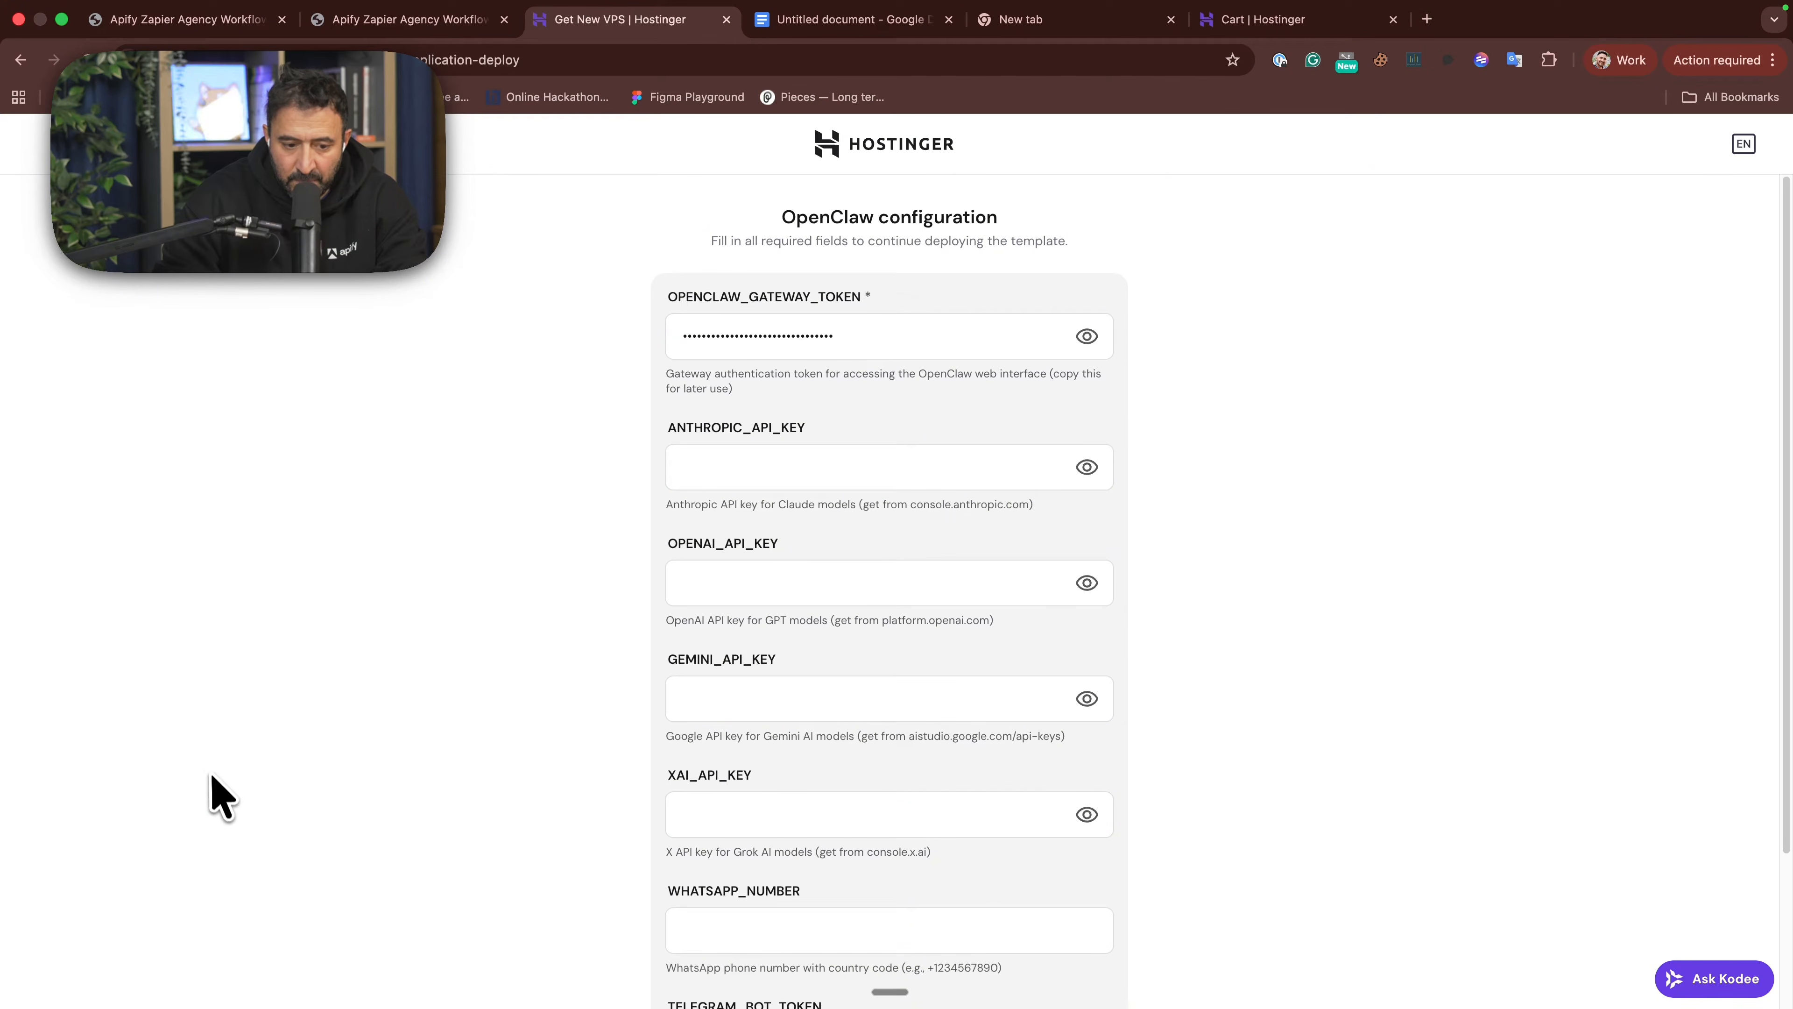
{"action": "left_click", "coordinate": [886, 468]}
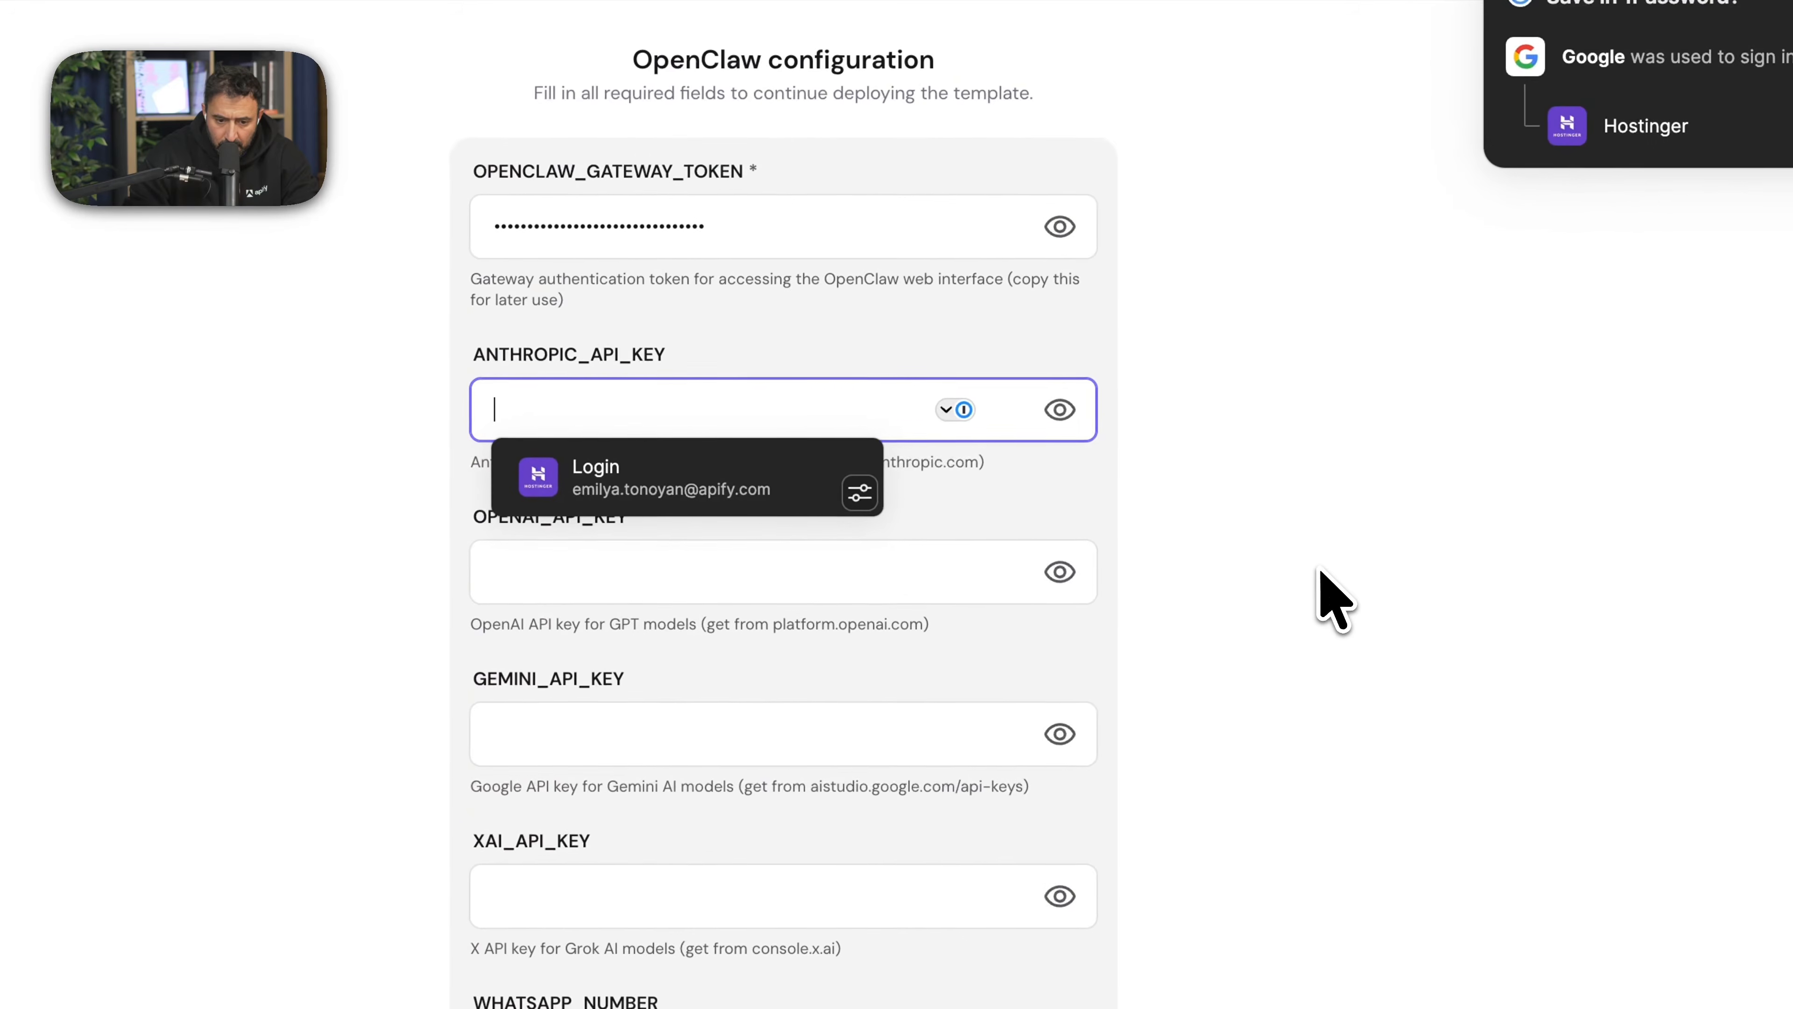
{"action": "key", "text": "super+v"}
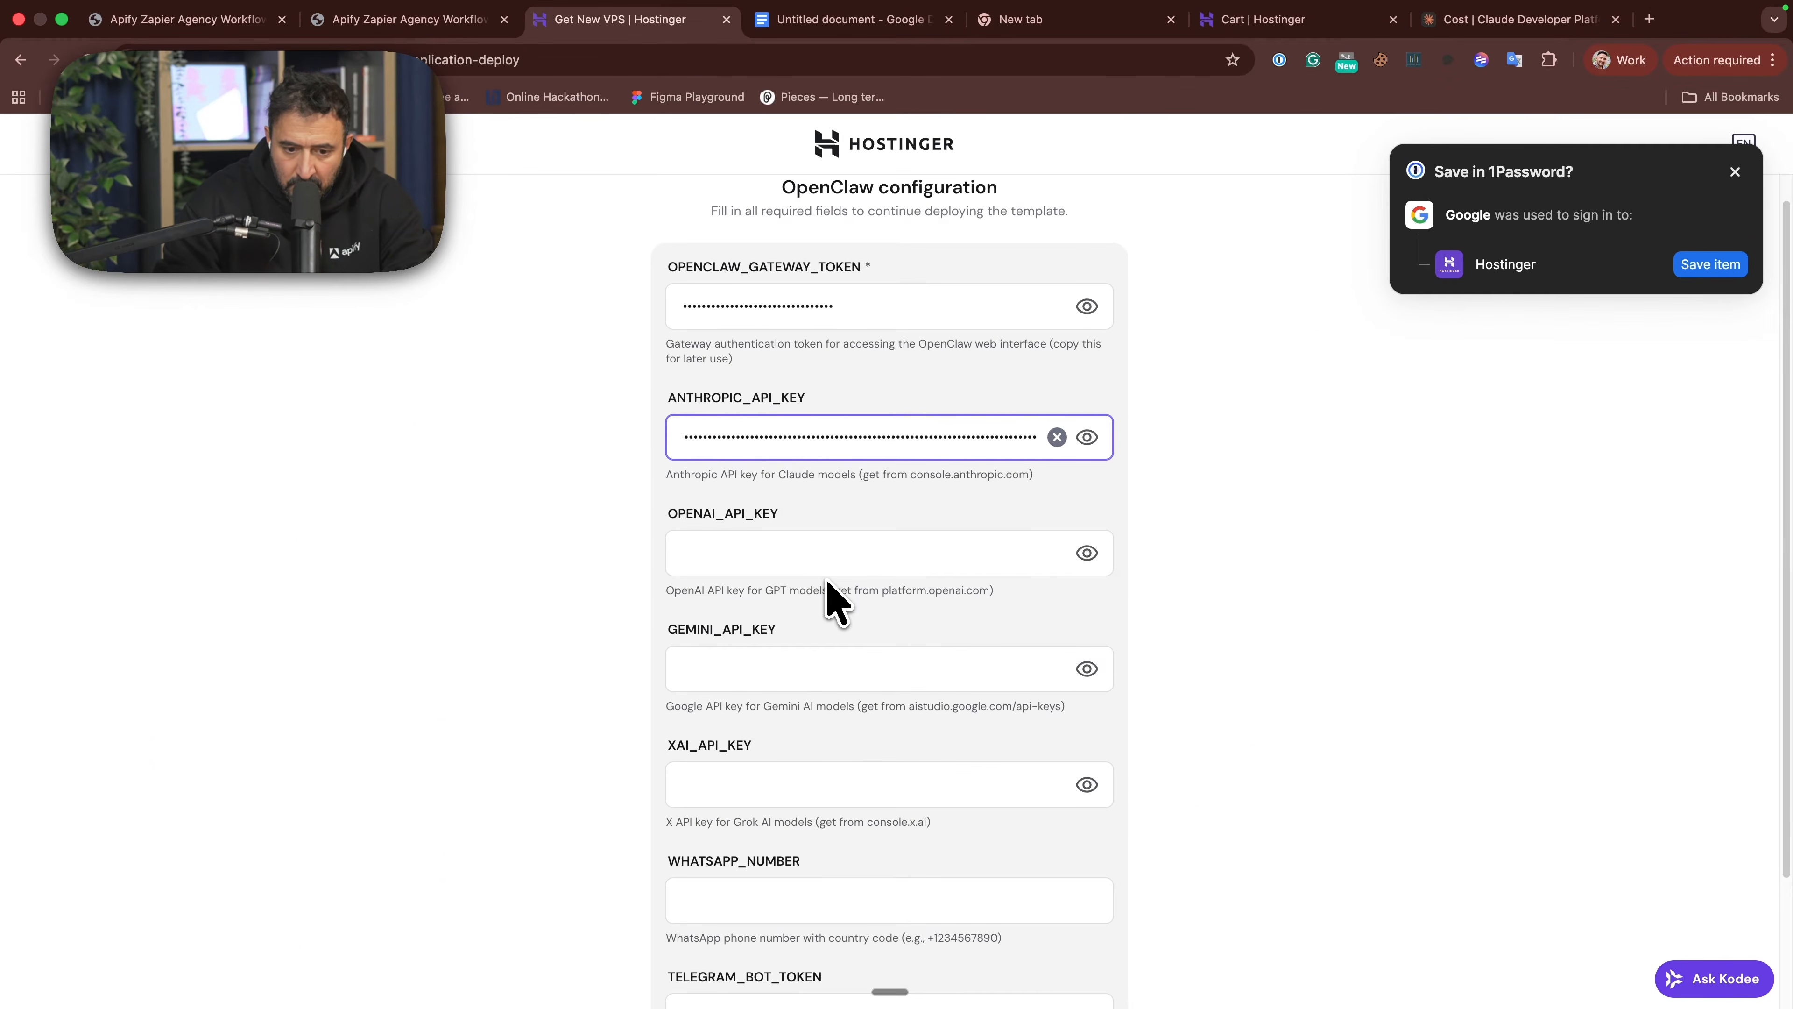
{"action": "scroll", "coordinate": [837, 601], "scroll_direction": "down", "scroll_amount": 5}
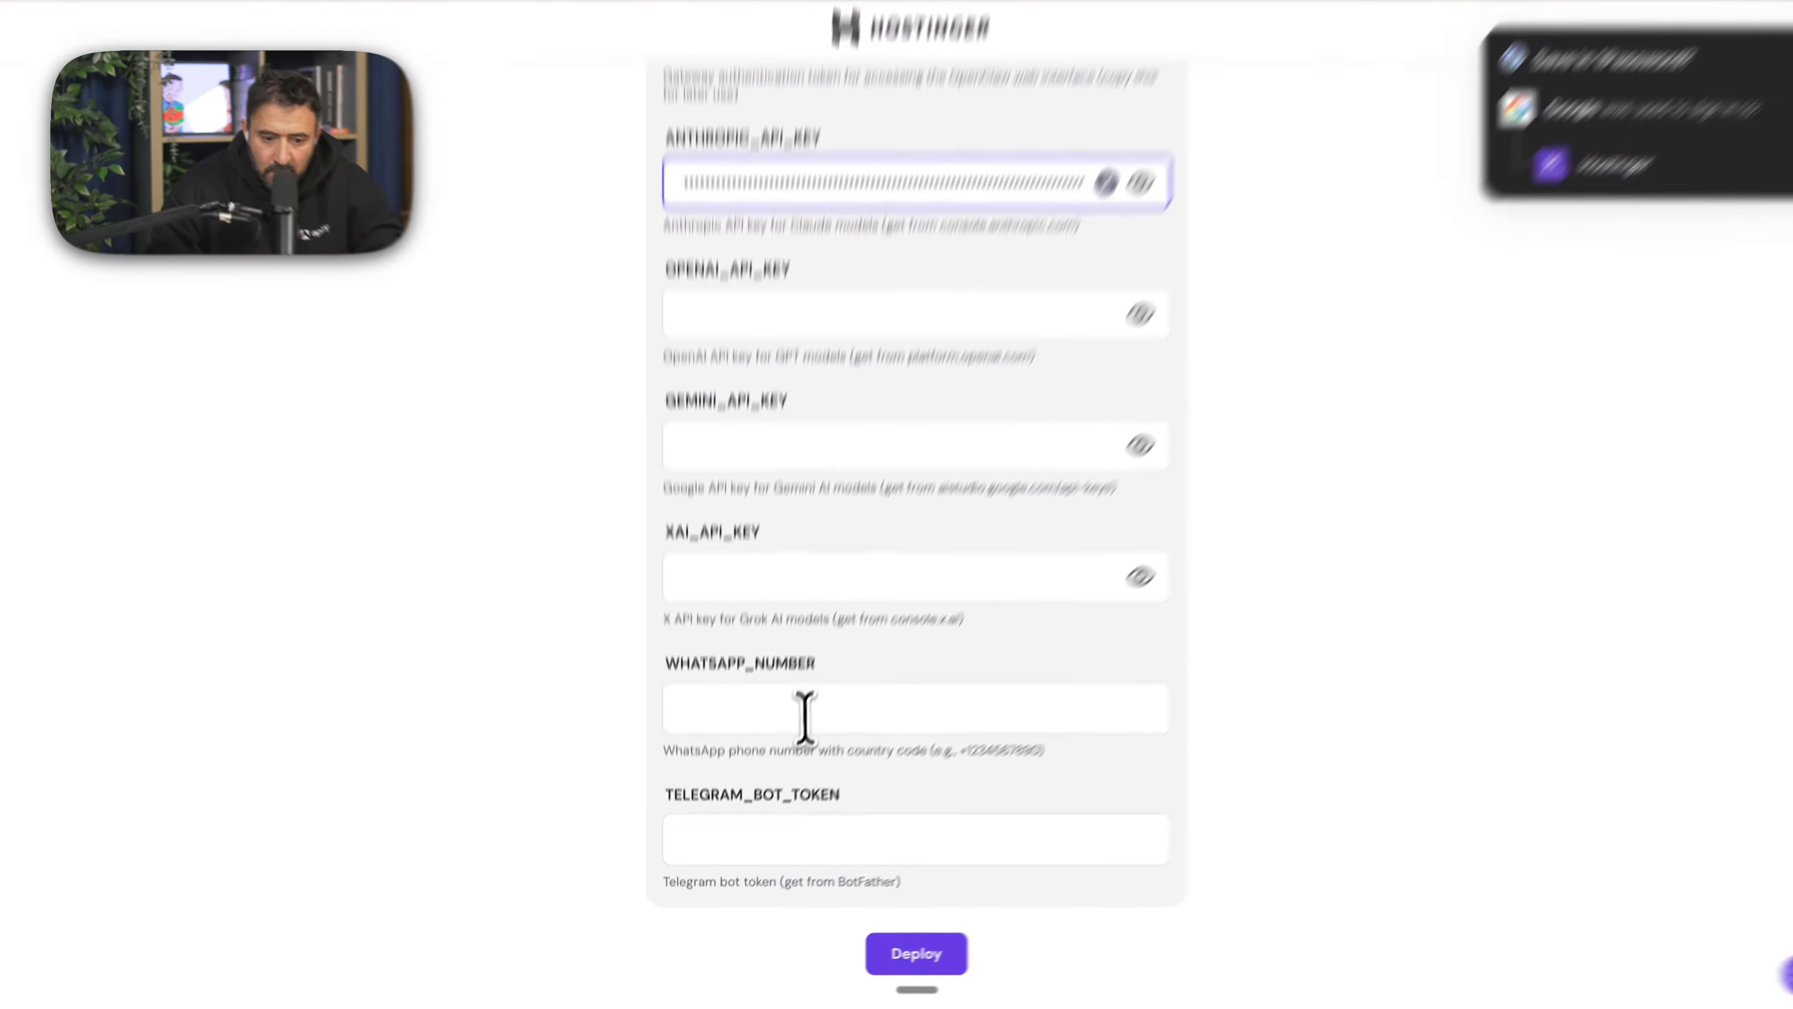
{"action": "left_click", "coordinate": [812, 746]}
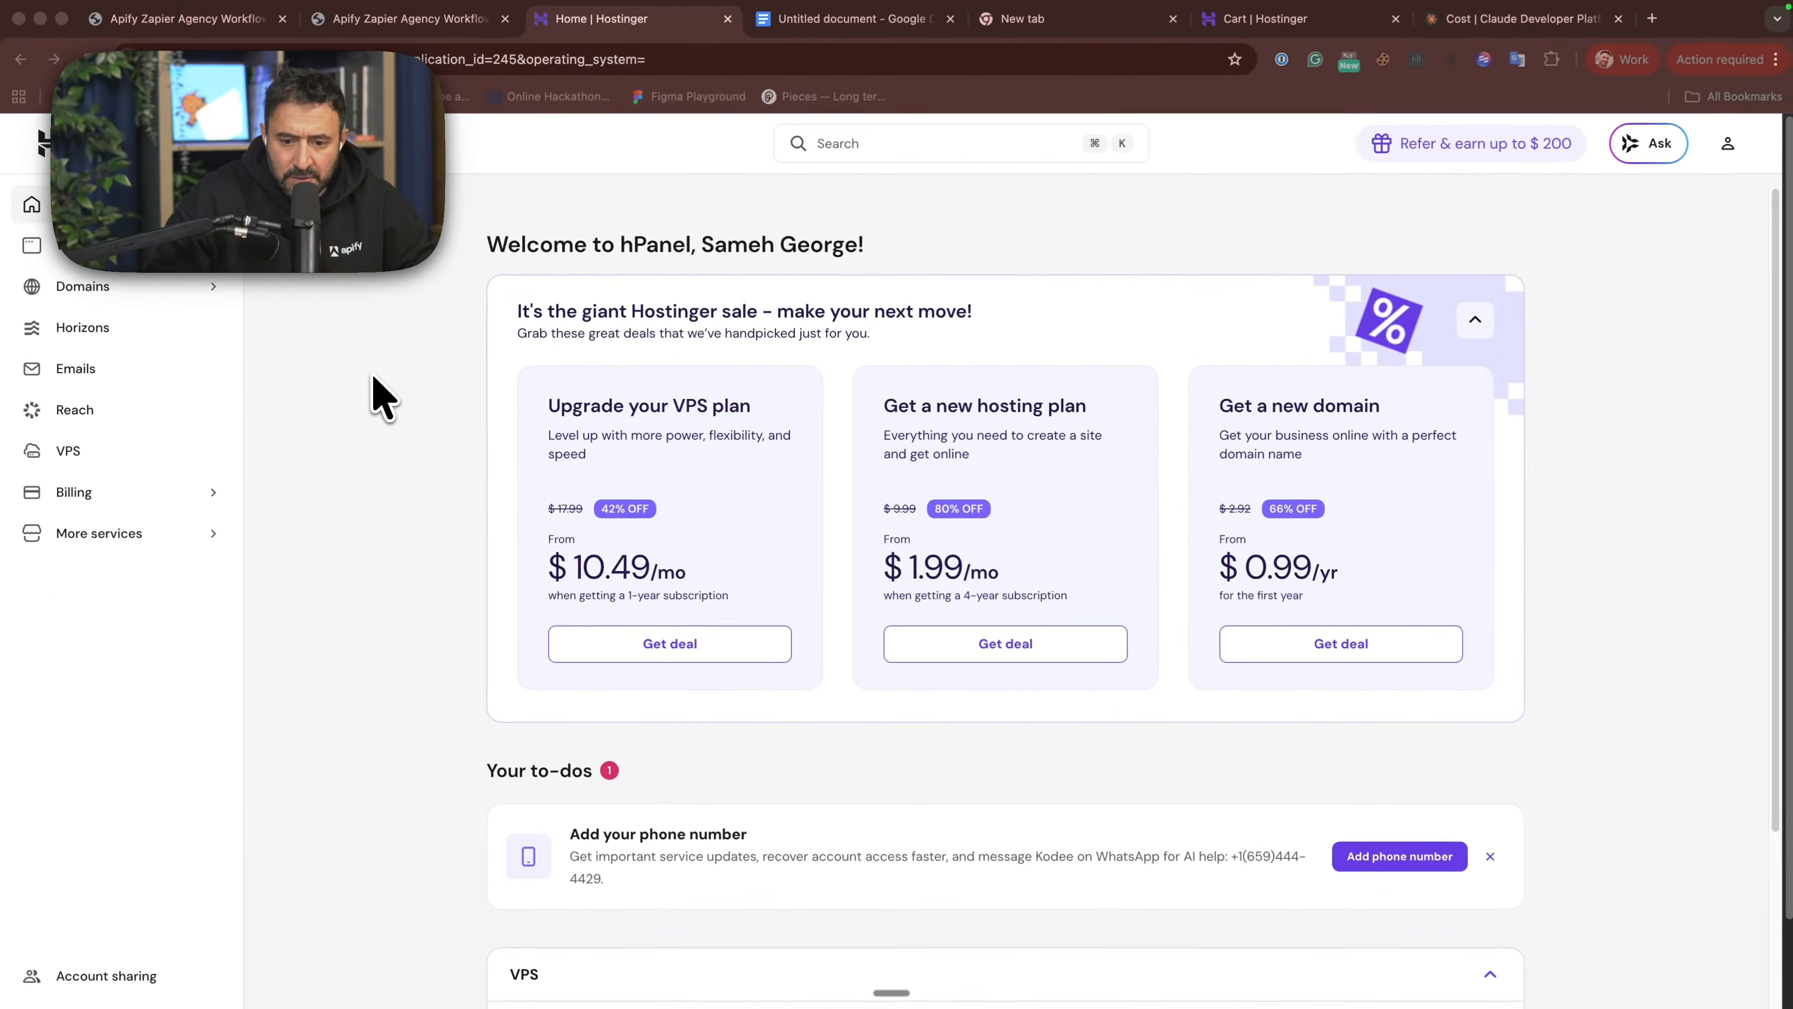
- Open the KVM 1 server's management overview and launch its OpenClaw login page
{"action": "scroll", "coordinate": [424, 424], "scroll_direction": "down", "scroll_amount": 3}
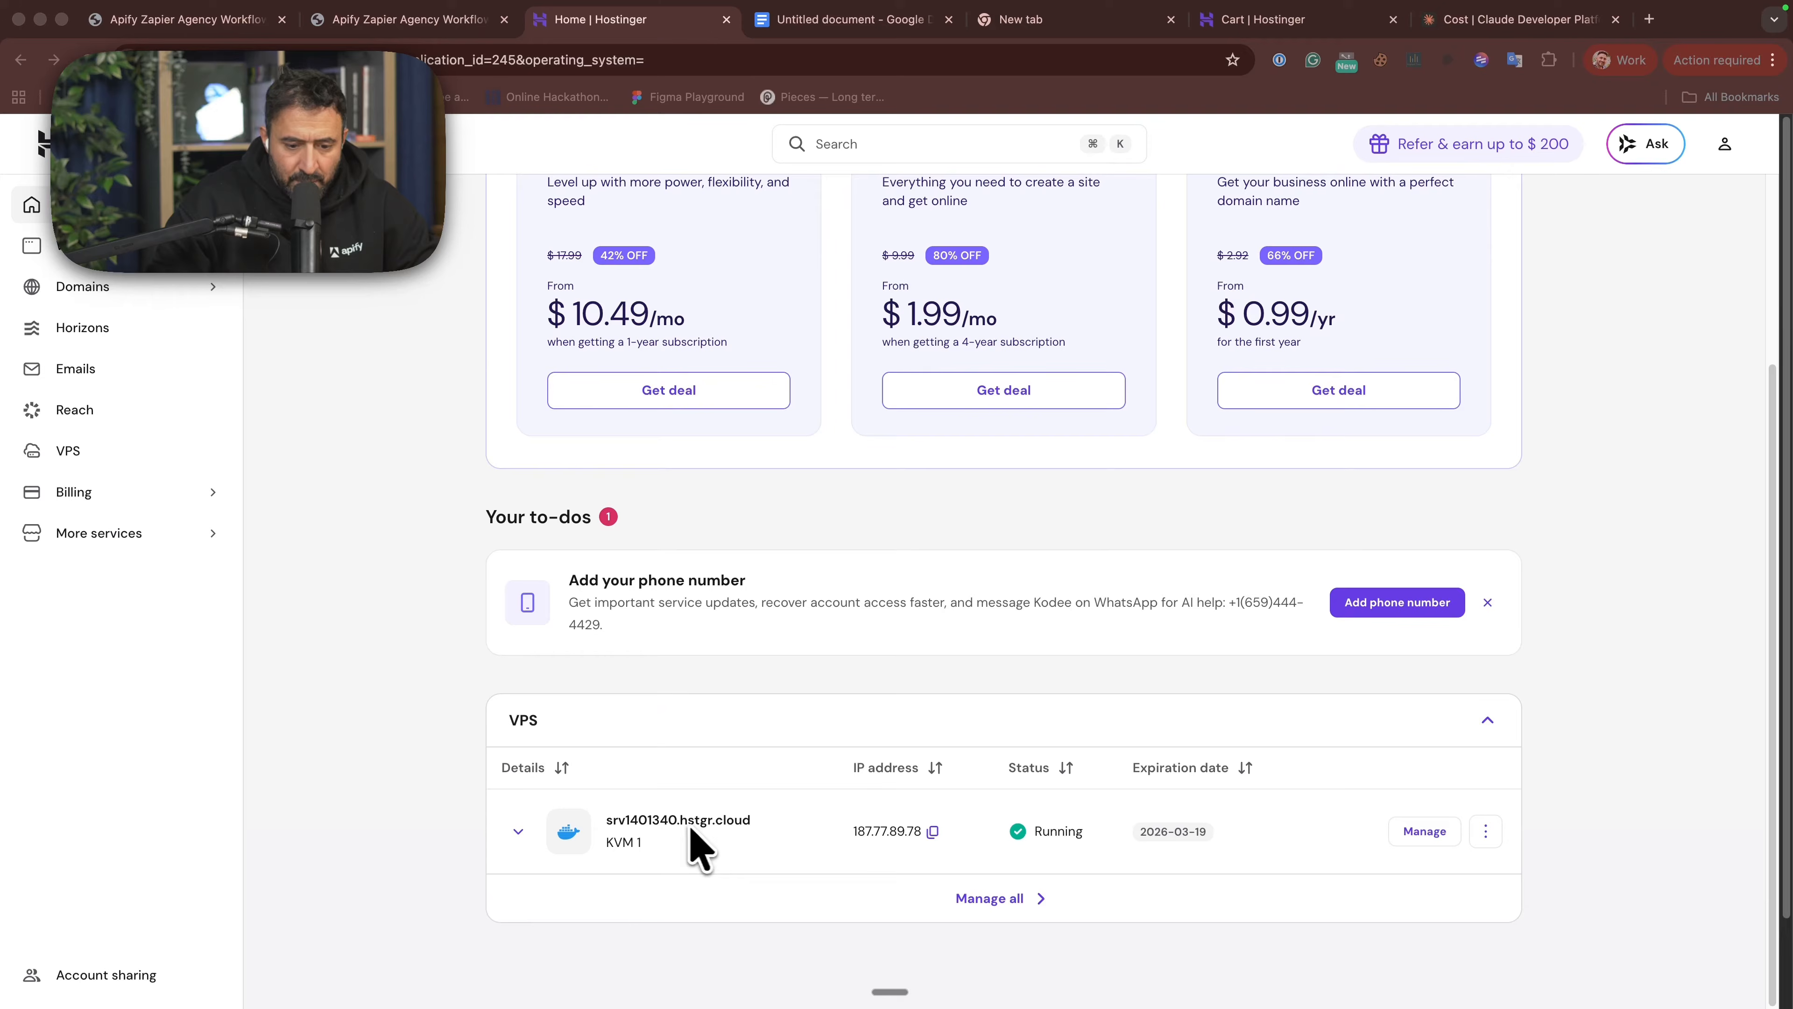
{"action": "left_click", "coordinate": [1425, 831]}
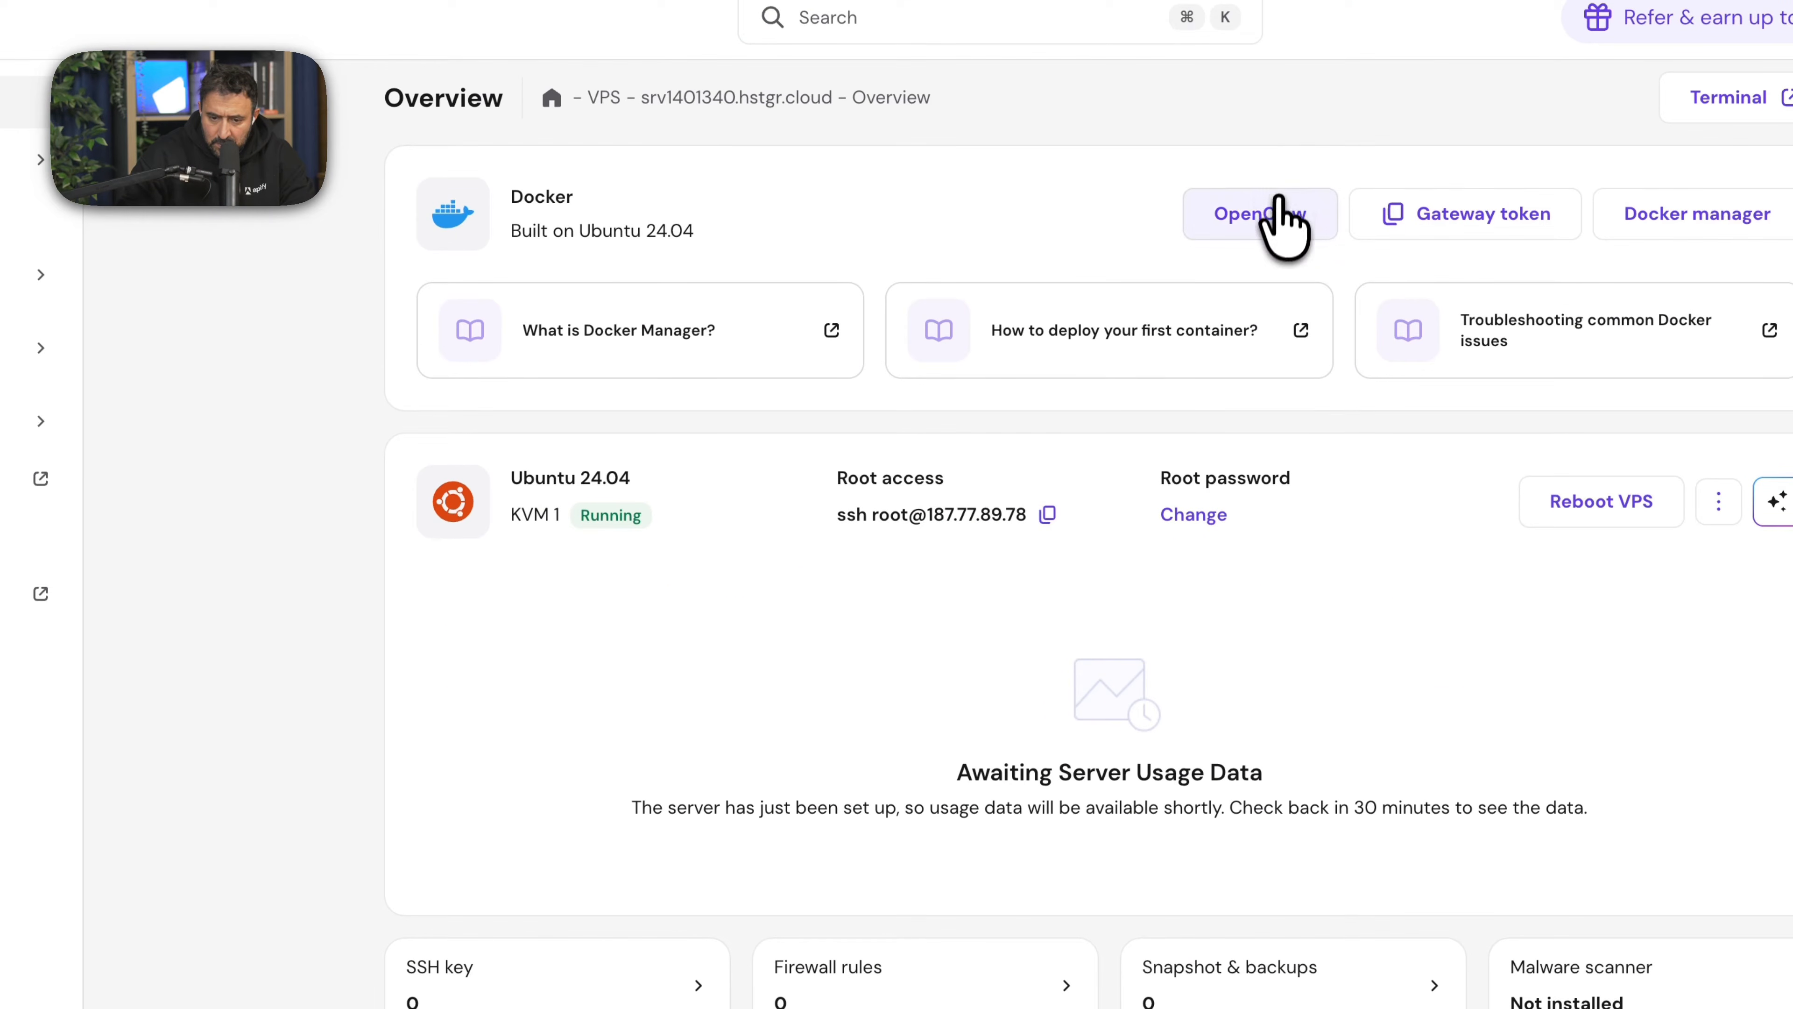
{"action": "left_click", "coordinate": [1276, 212]}
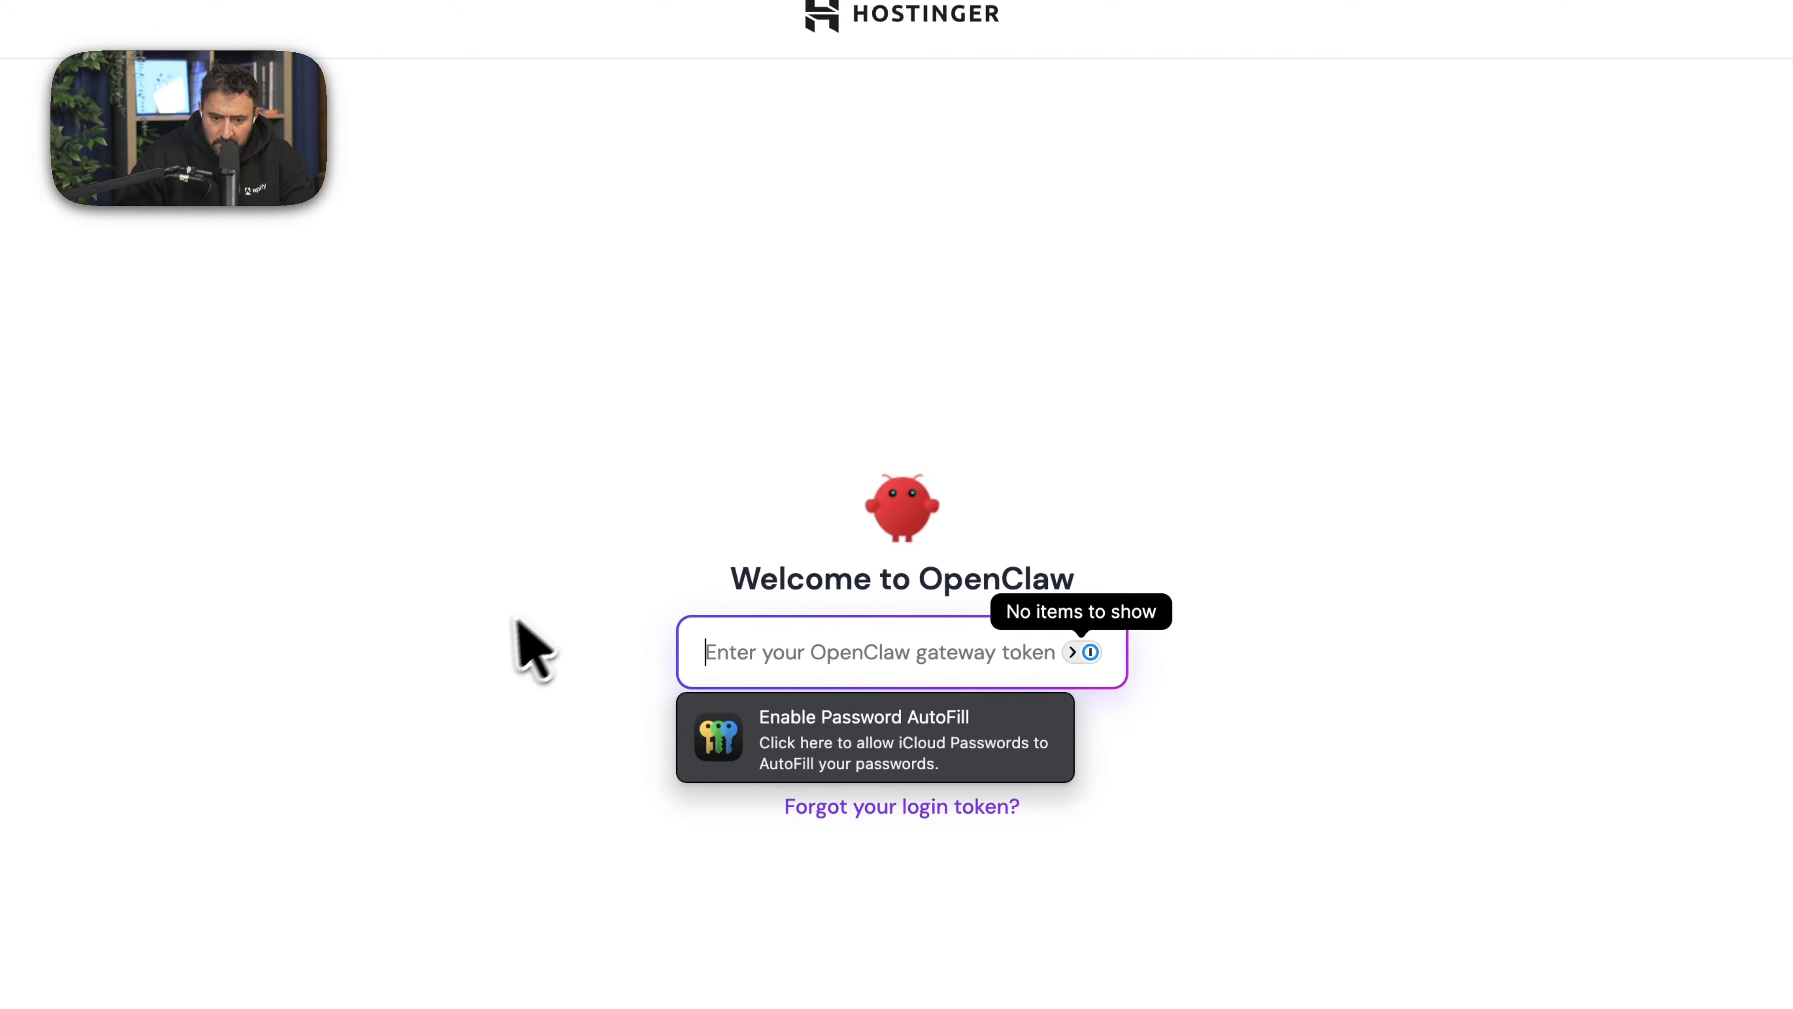
{"action": "left_click", "coordinate": [771, 664]}
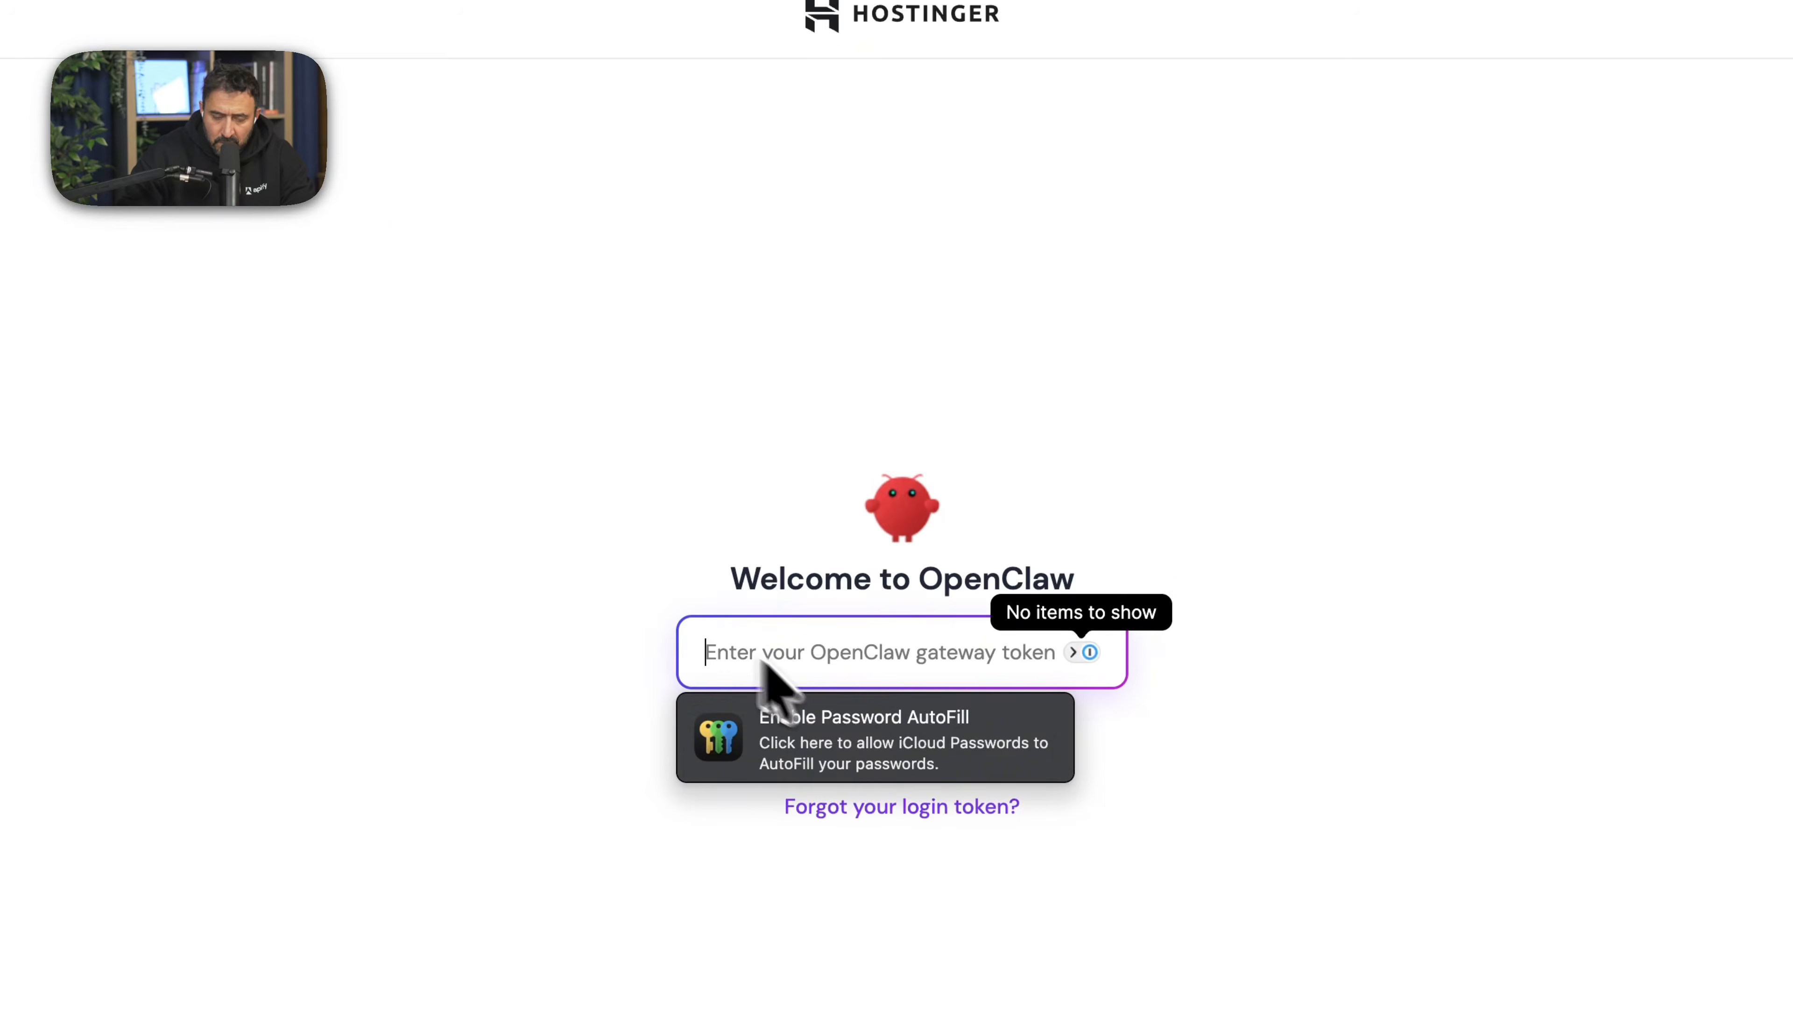
{"action": "left_click", "coordinate": [1155, 535]}
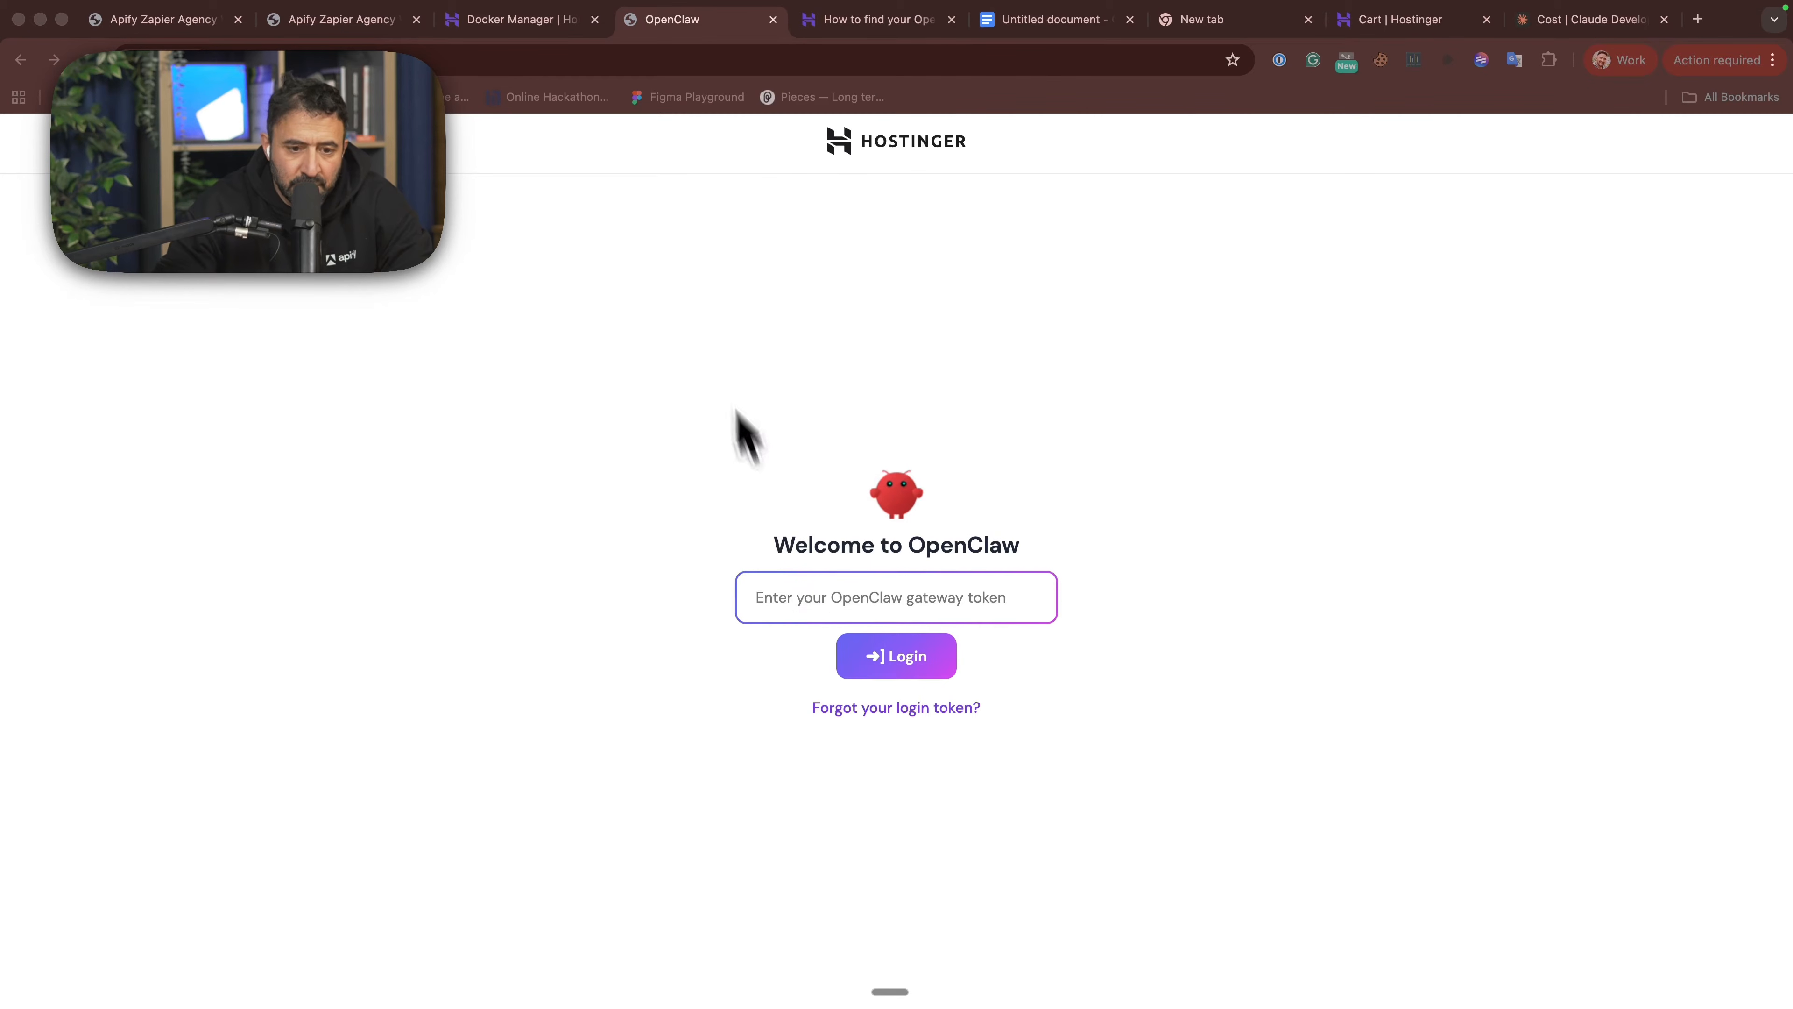
- Copy the gateway token of the OpenClaw project from the VPS's Docker Manager
{"action": "left_click", "coordinate": [495, 23]}
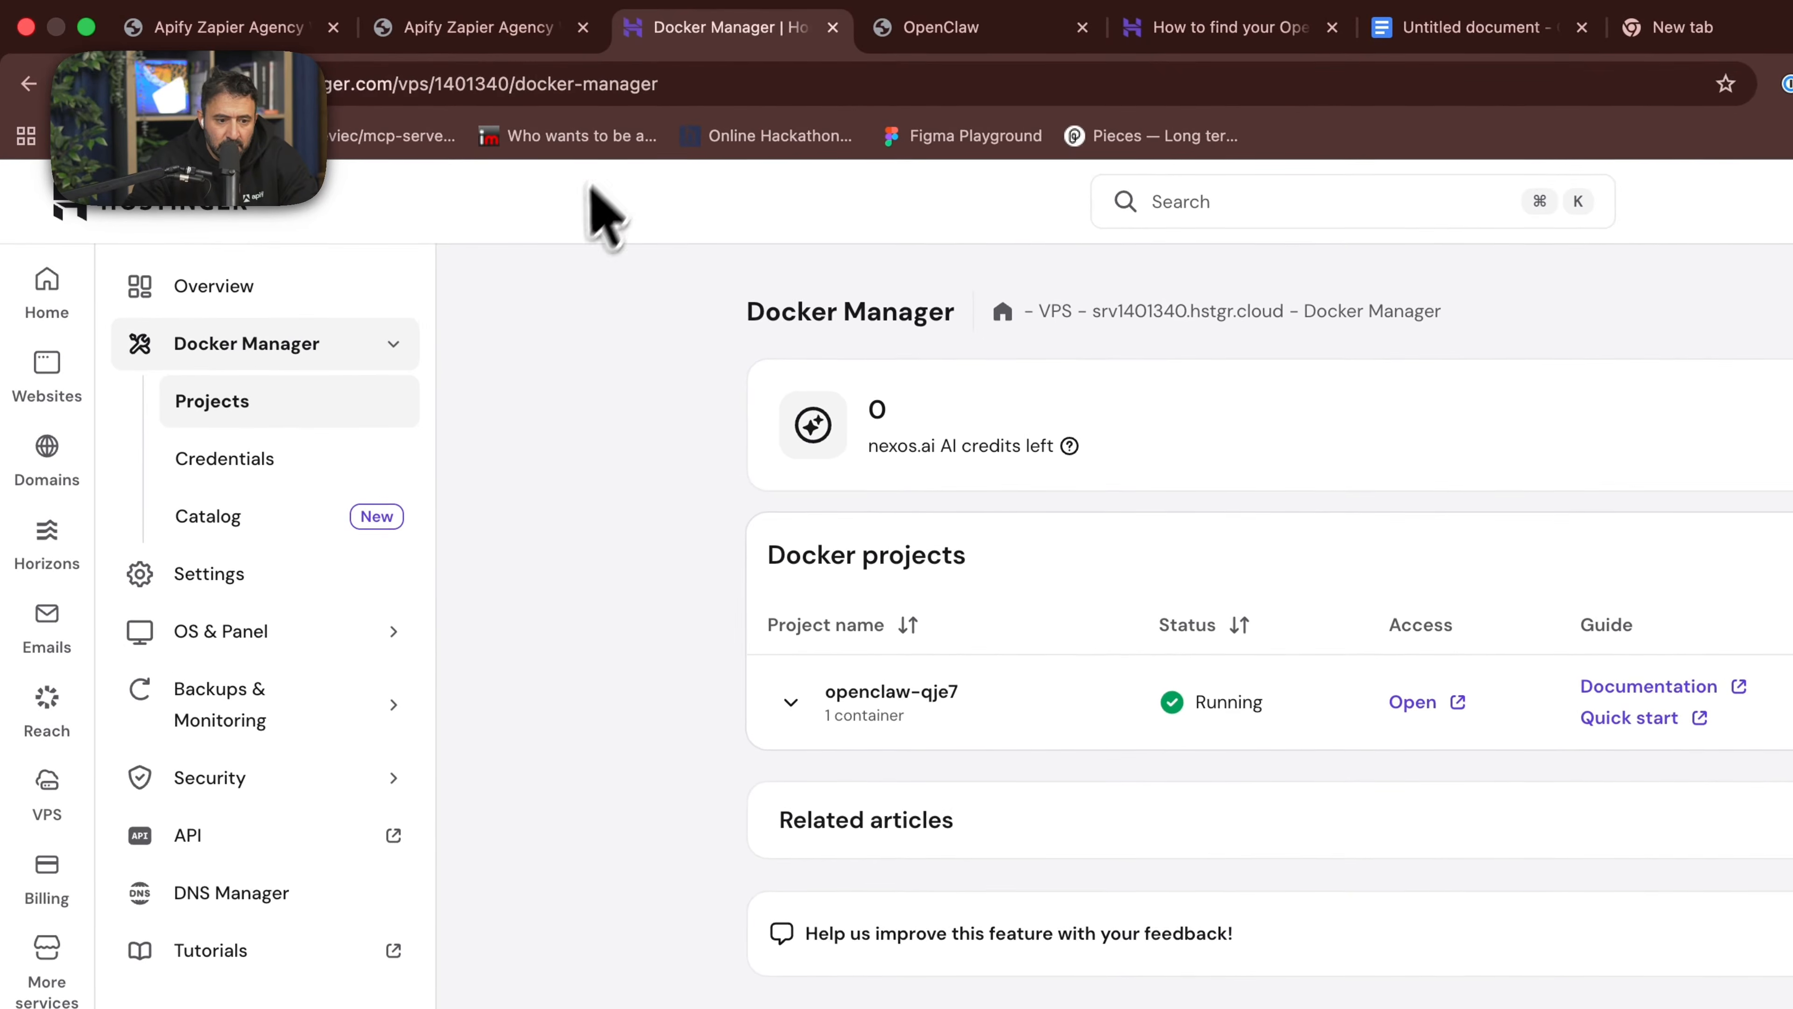
{"action": "left_click", "coordinate": [219, 346]}
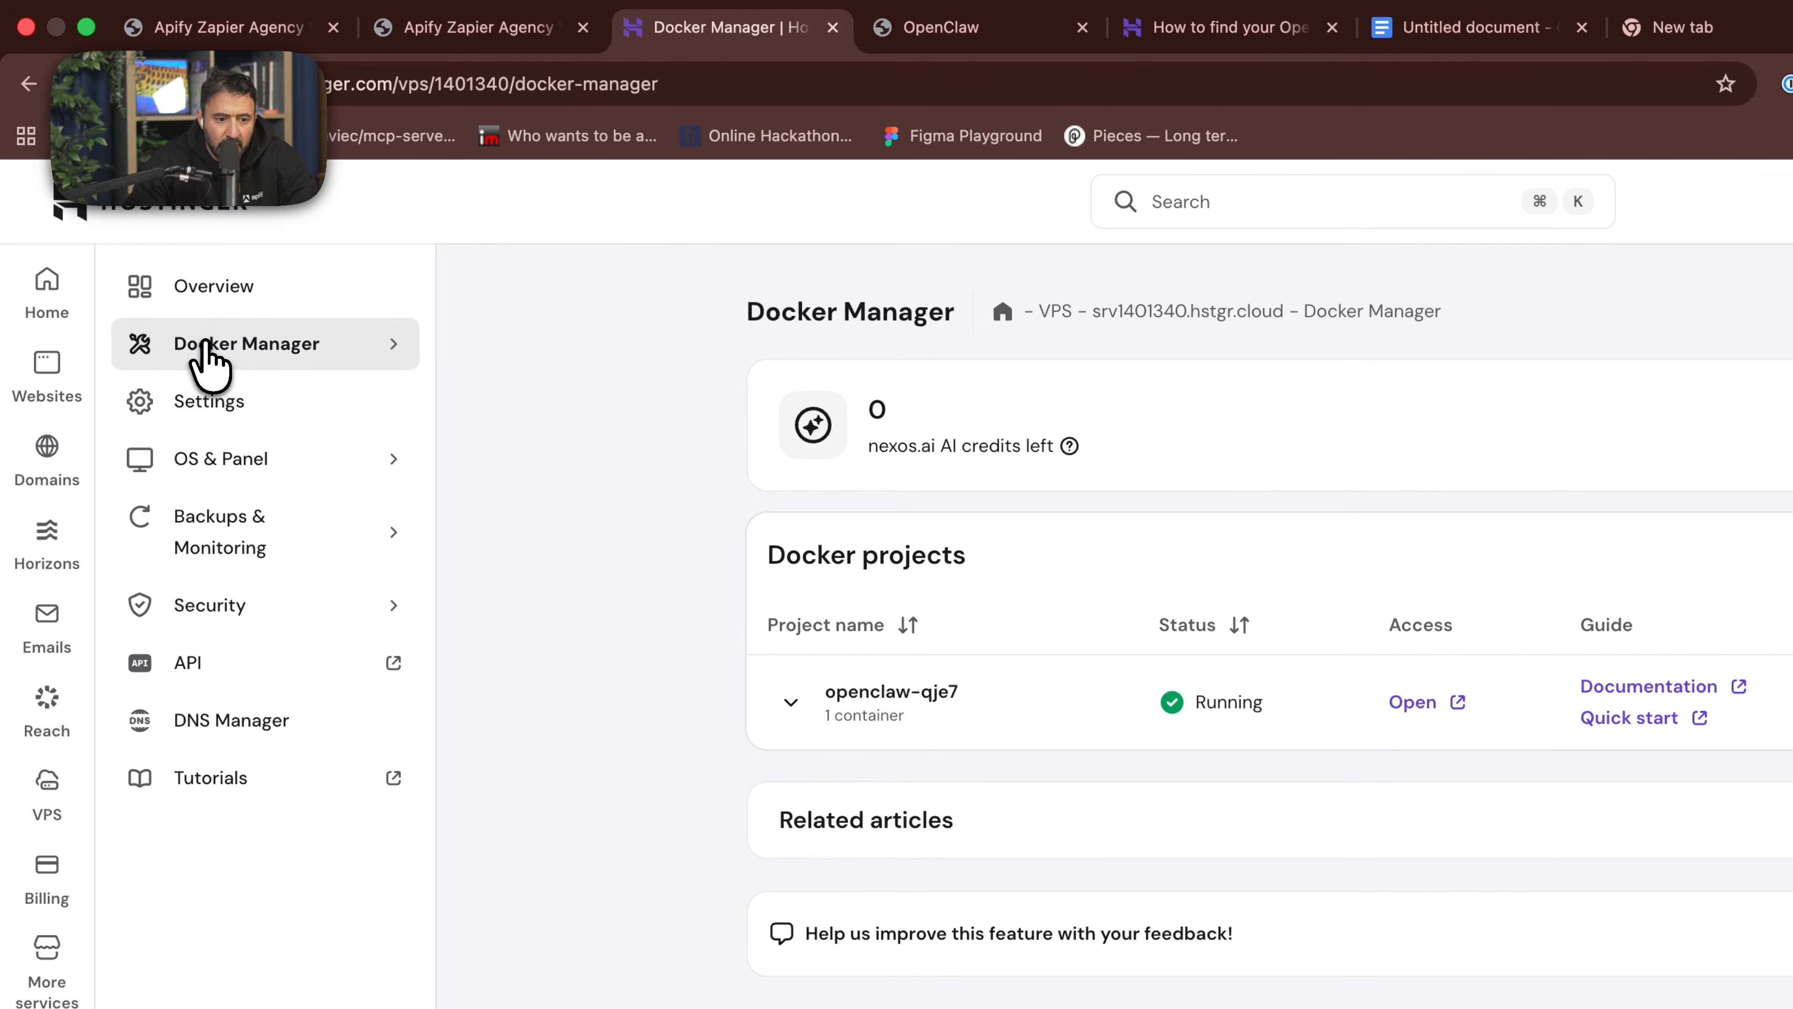
{"action": "left_click", "coordinate": [208, 357]}
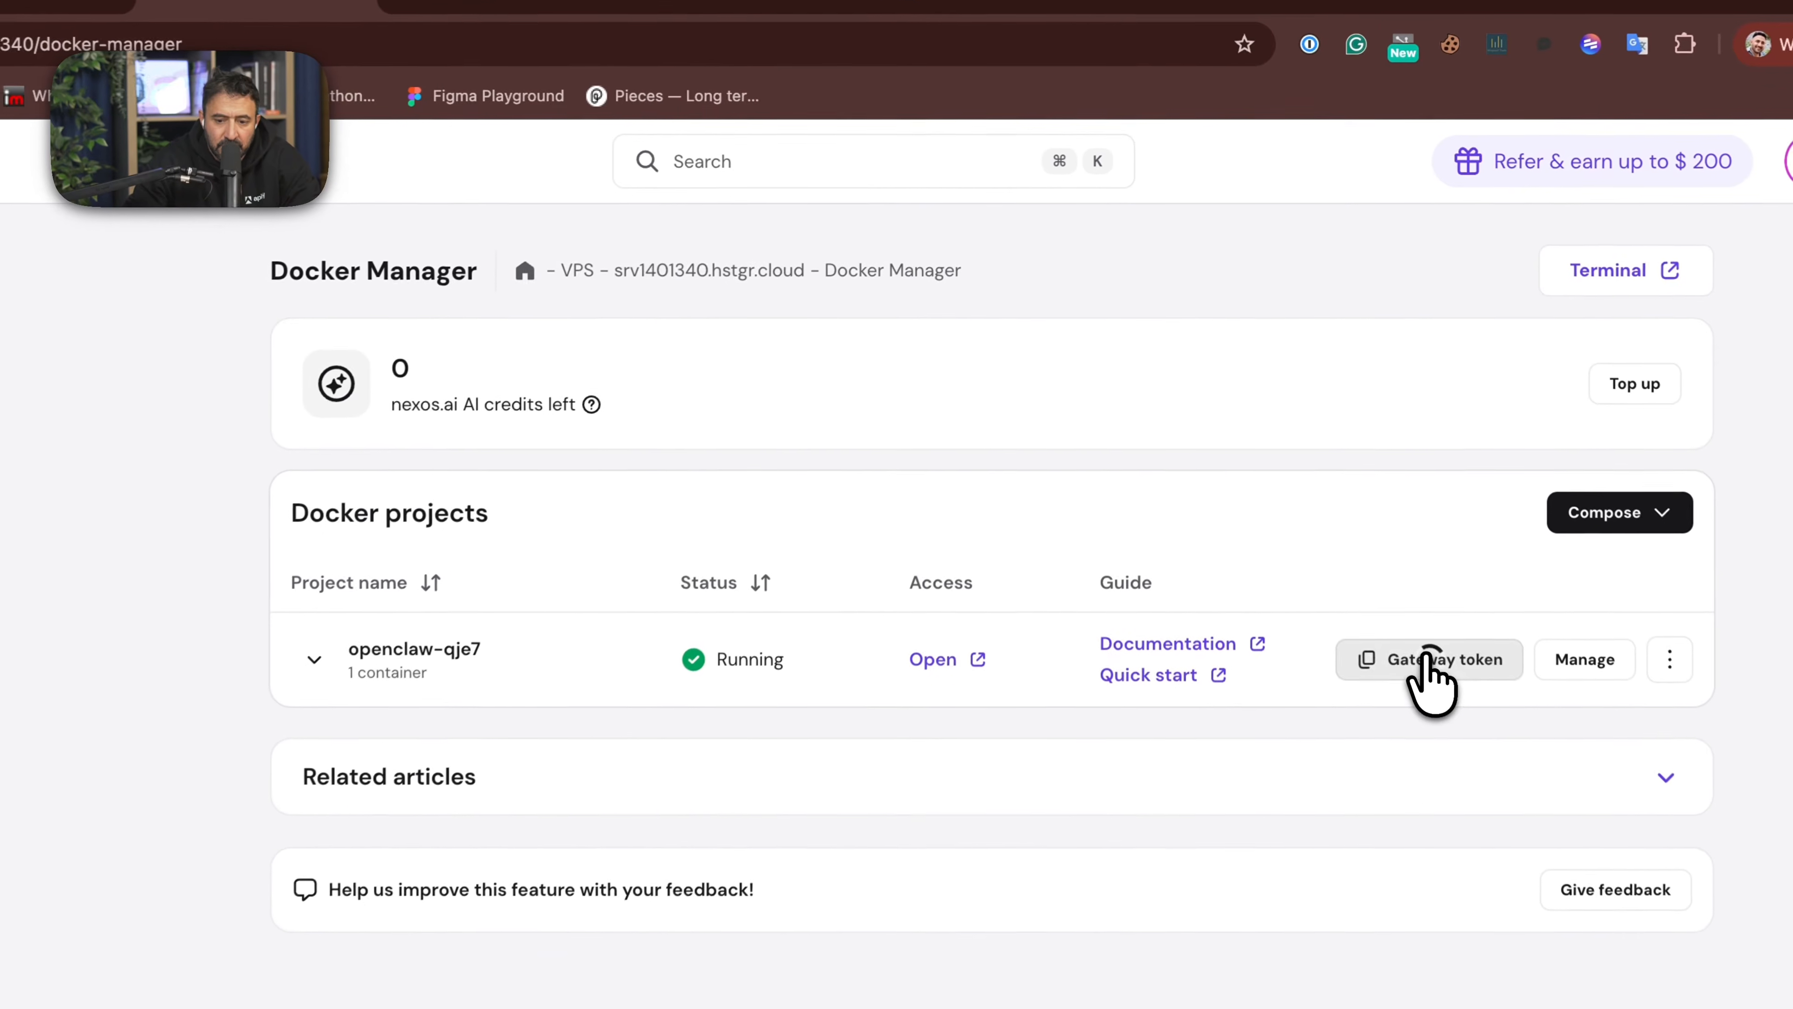
{"action": "left_click", "coordinate": [1365, 502]}
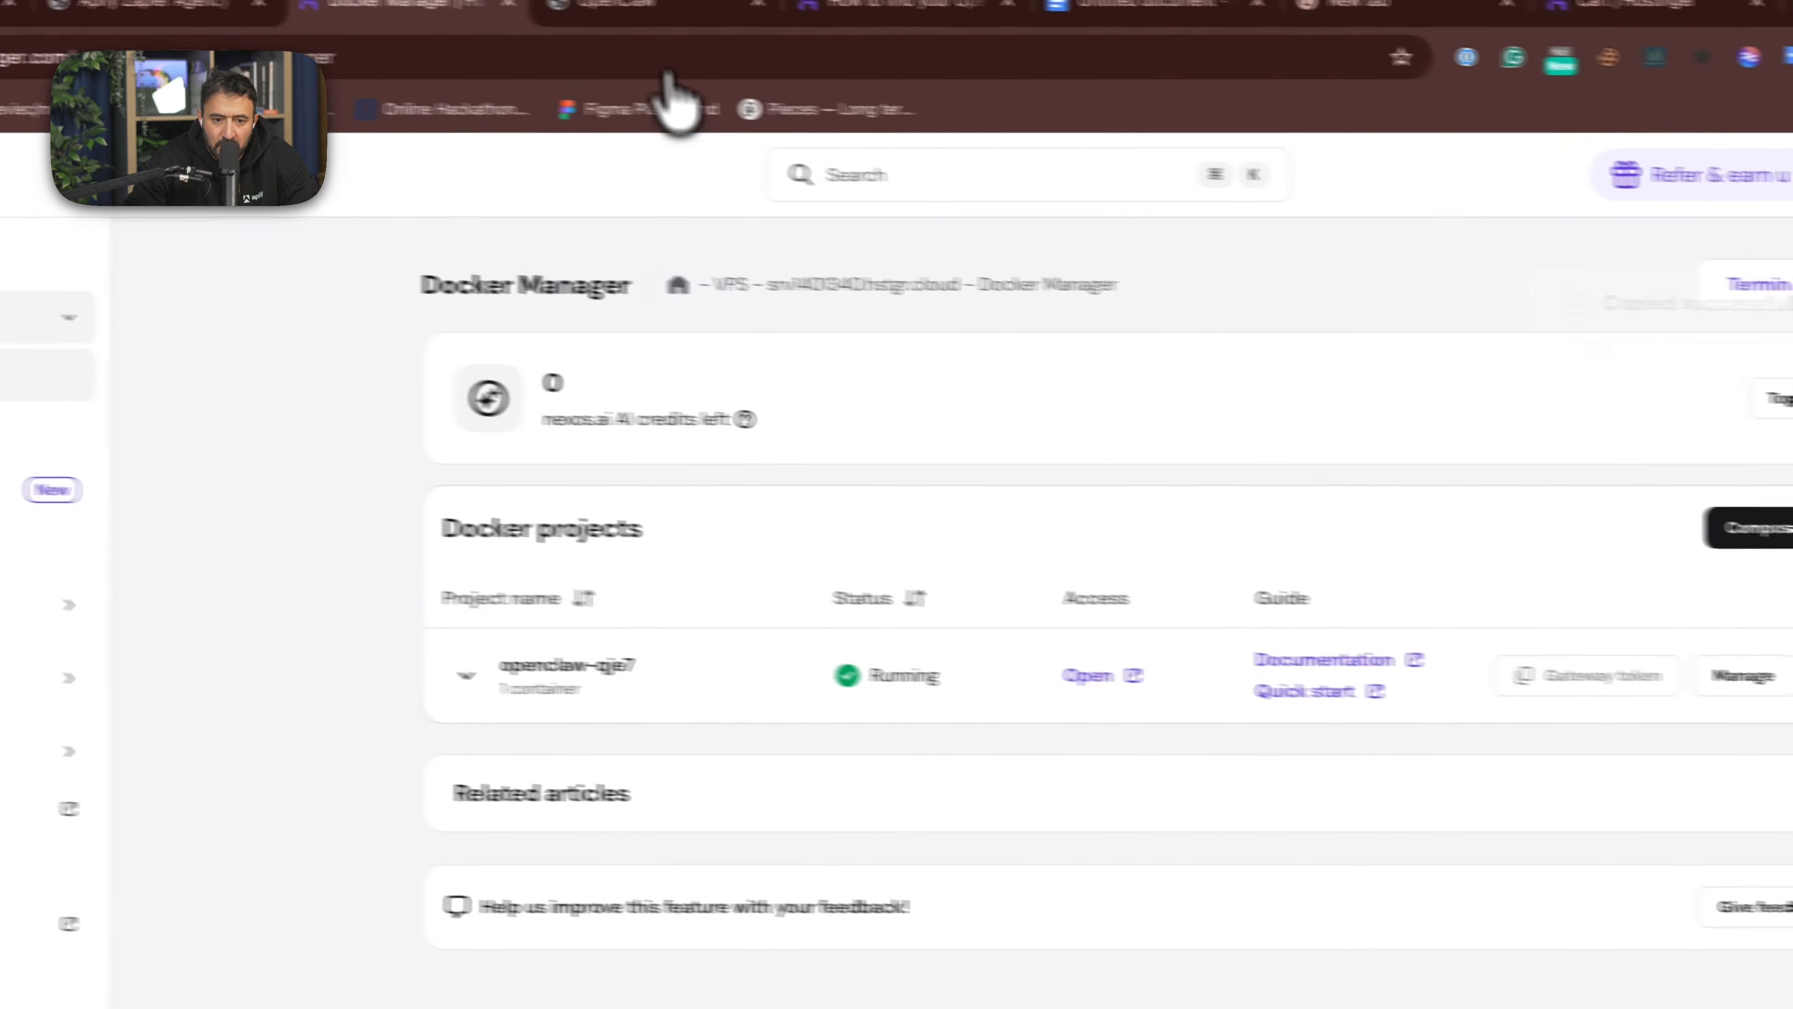
- Log in to OpenClaw with the copied gateway token and dismiss the offer to save the login
{"action": "left_click", "coordinate": [609, 15]}
{"action": "left_click", "coordinate": [806, 815]}
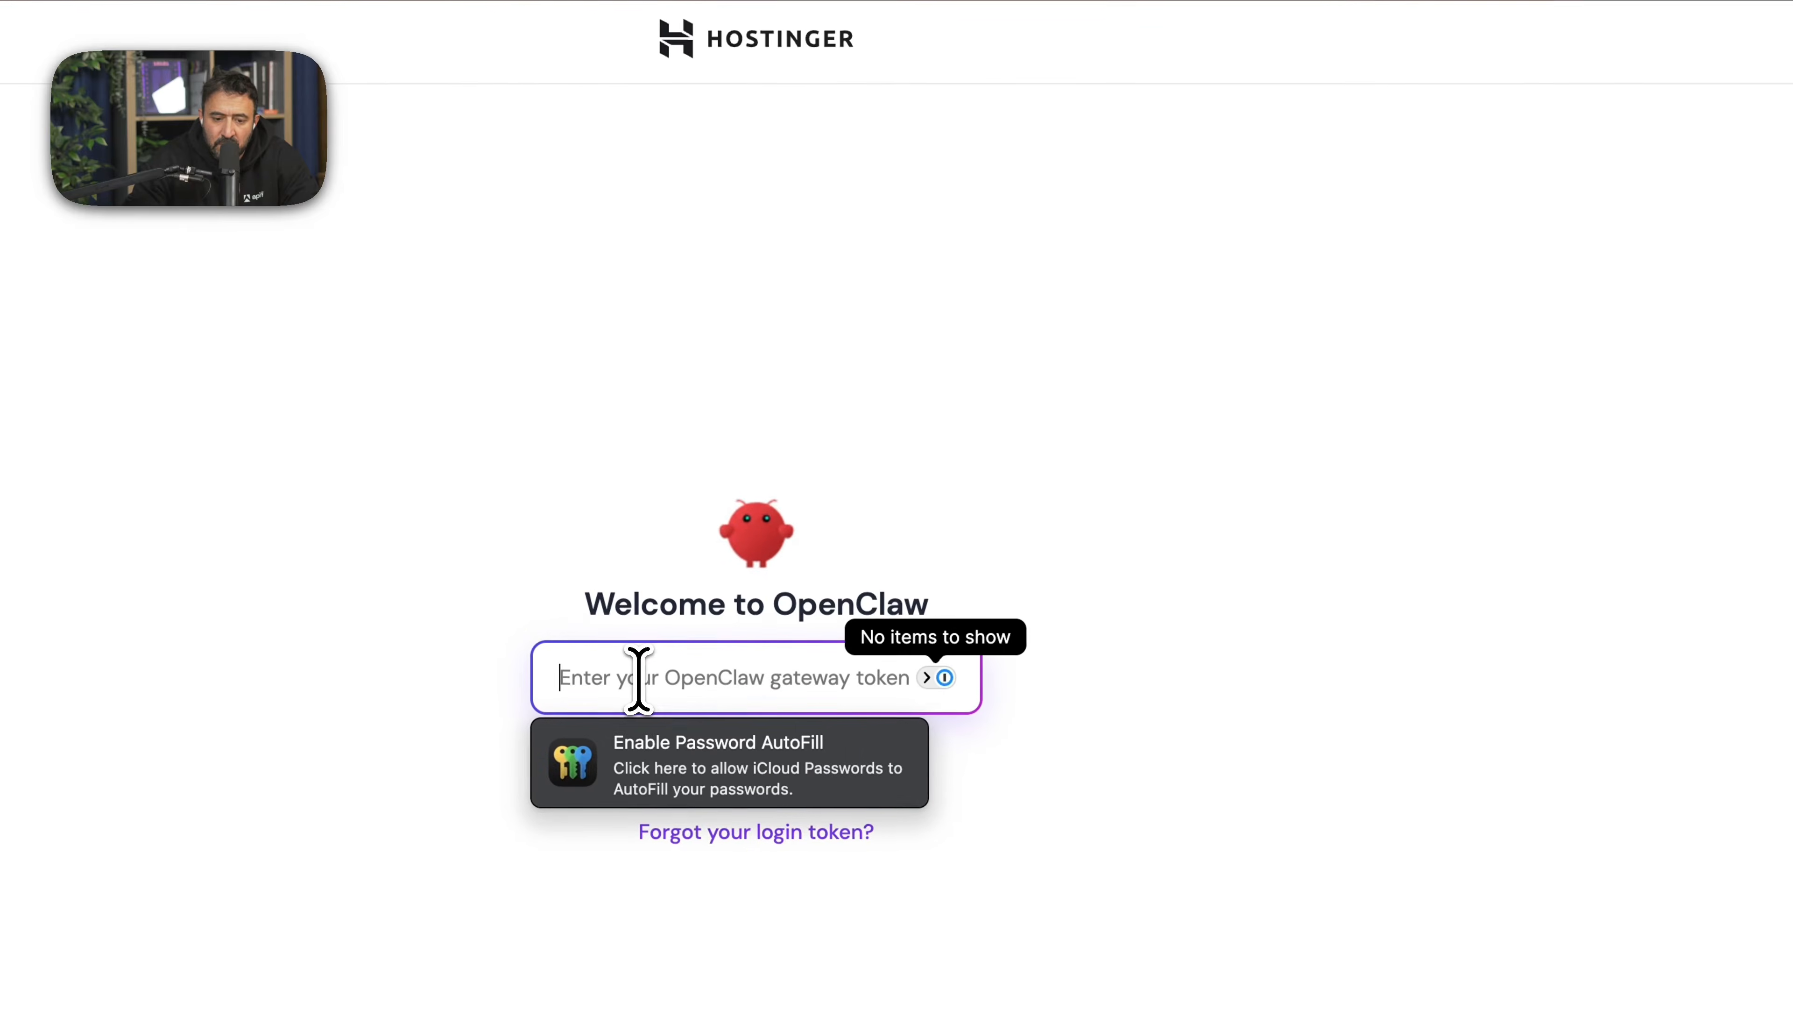
{"action": "key", "text": "super+v"}
{"action": "left_click", "coordinate": [981, 149]}
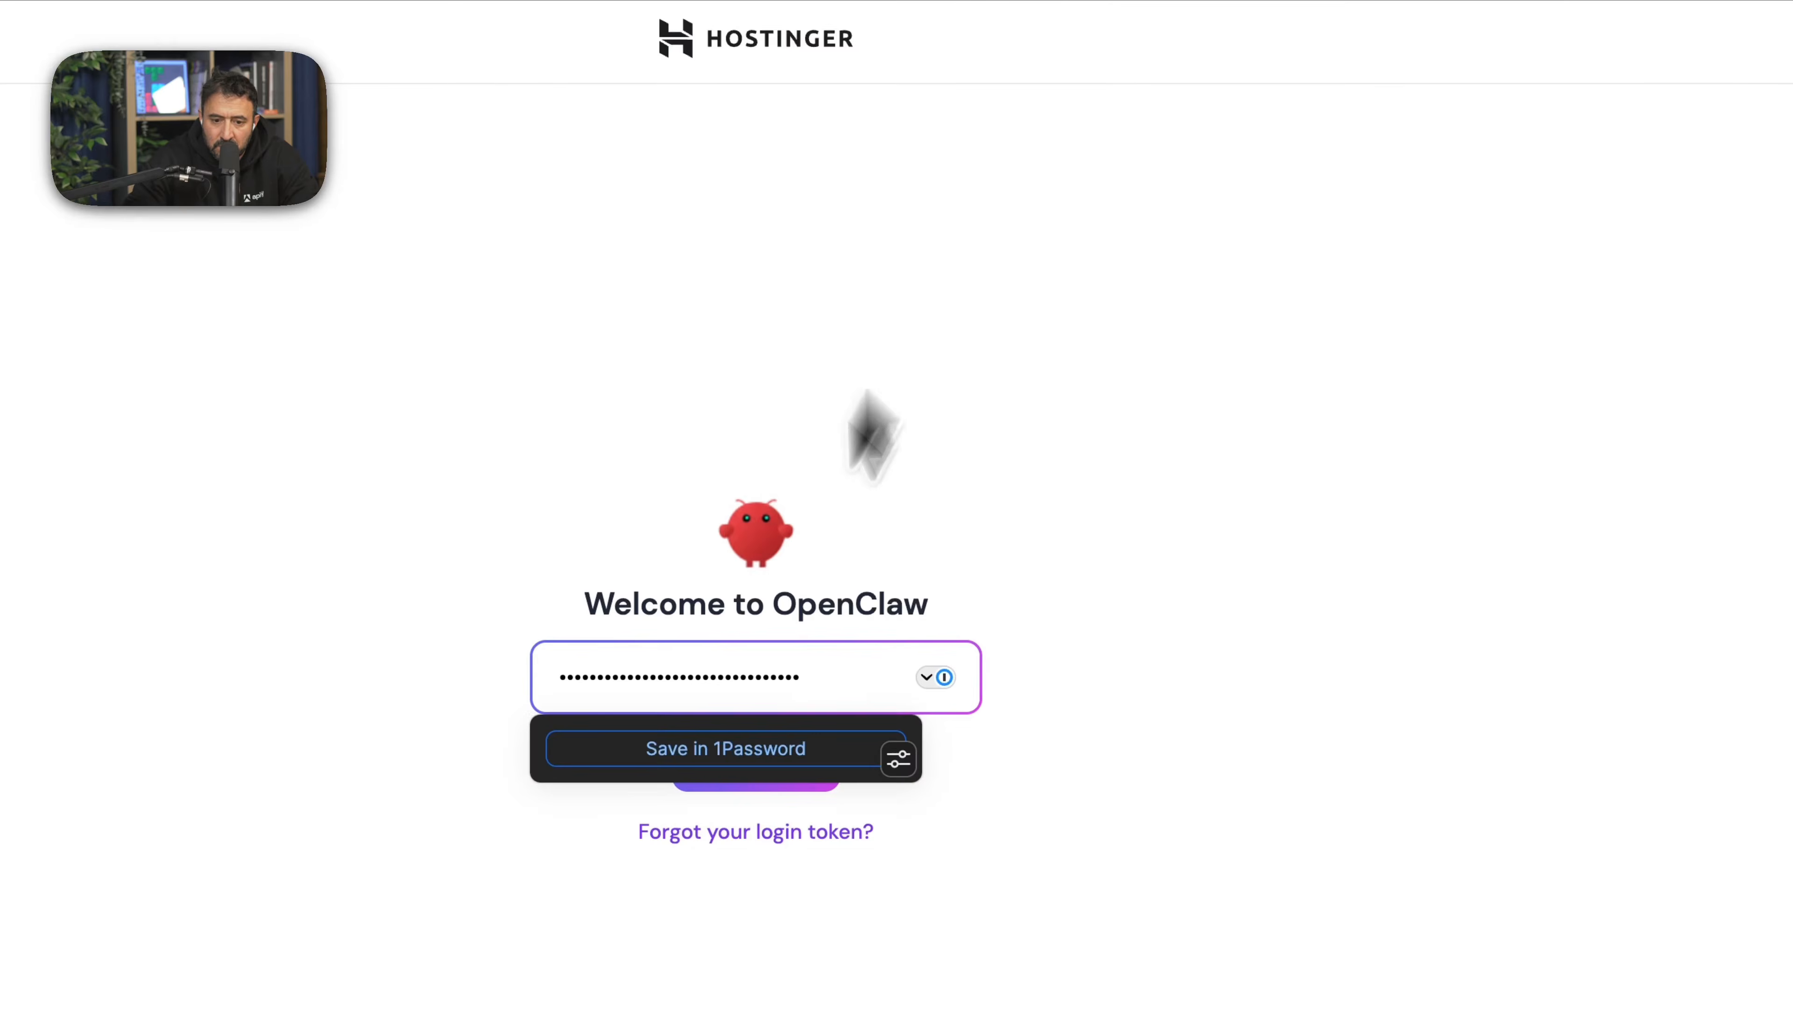
{"action": "left_click", "coordinate": [750, 780]}
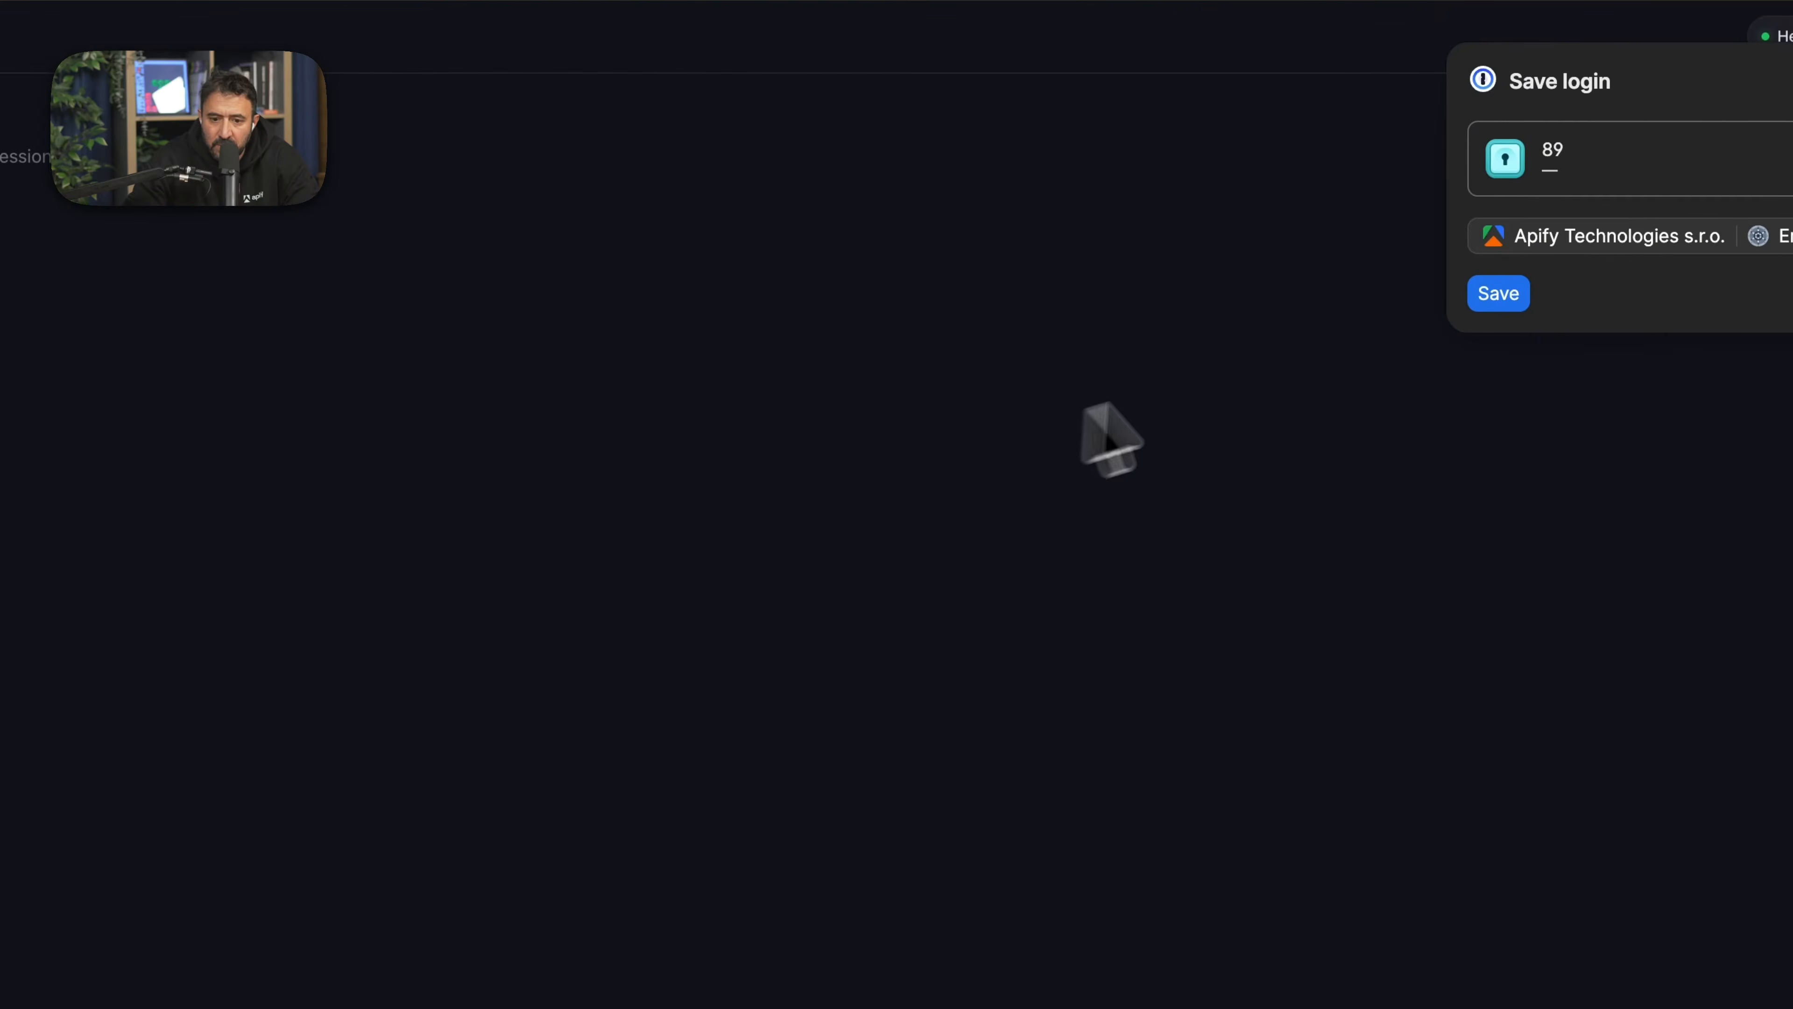
{"action": "left_click", "coordinate": [1718, 218]}
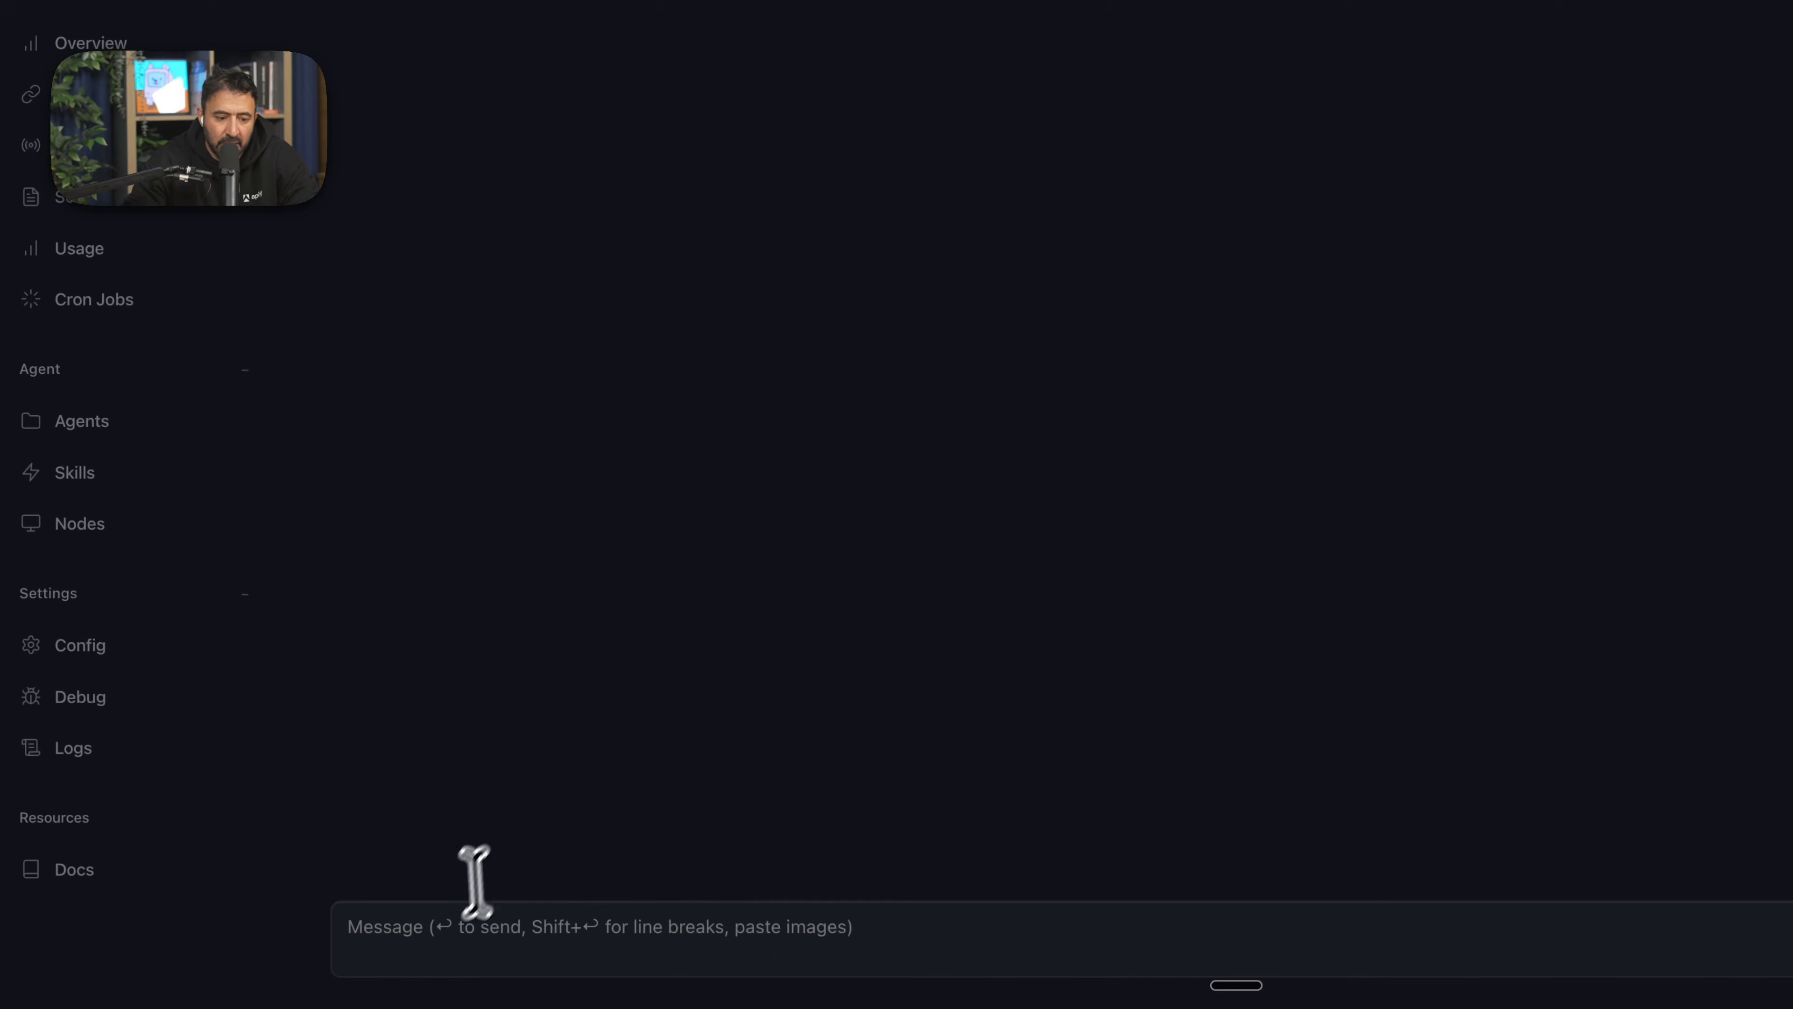
- Send the chat message "hello how are you" to the OpenClaw agent
{"action": "left_click", "coordinate": [432, 945]}
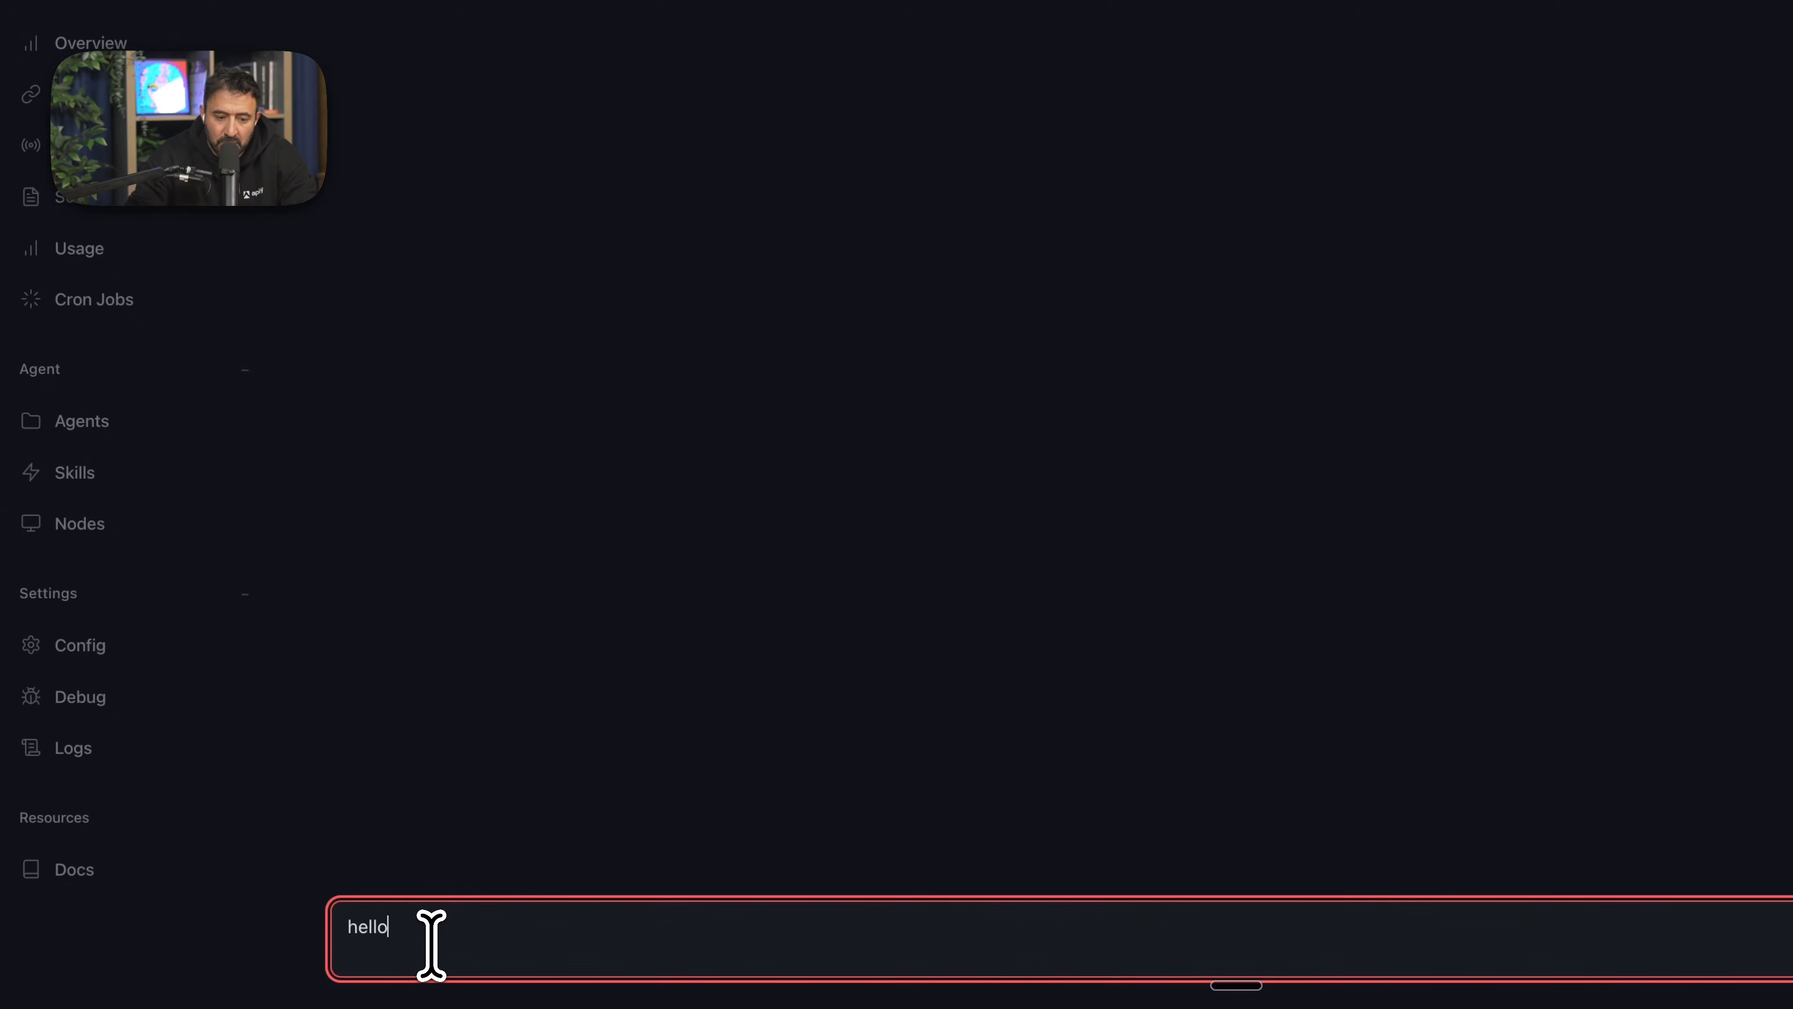
{"action": "type", "text": "hello how are o"}
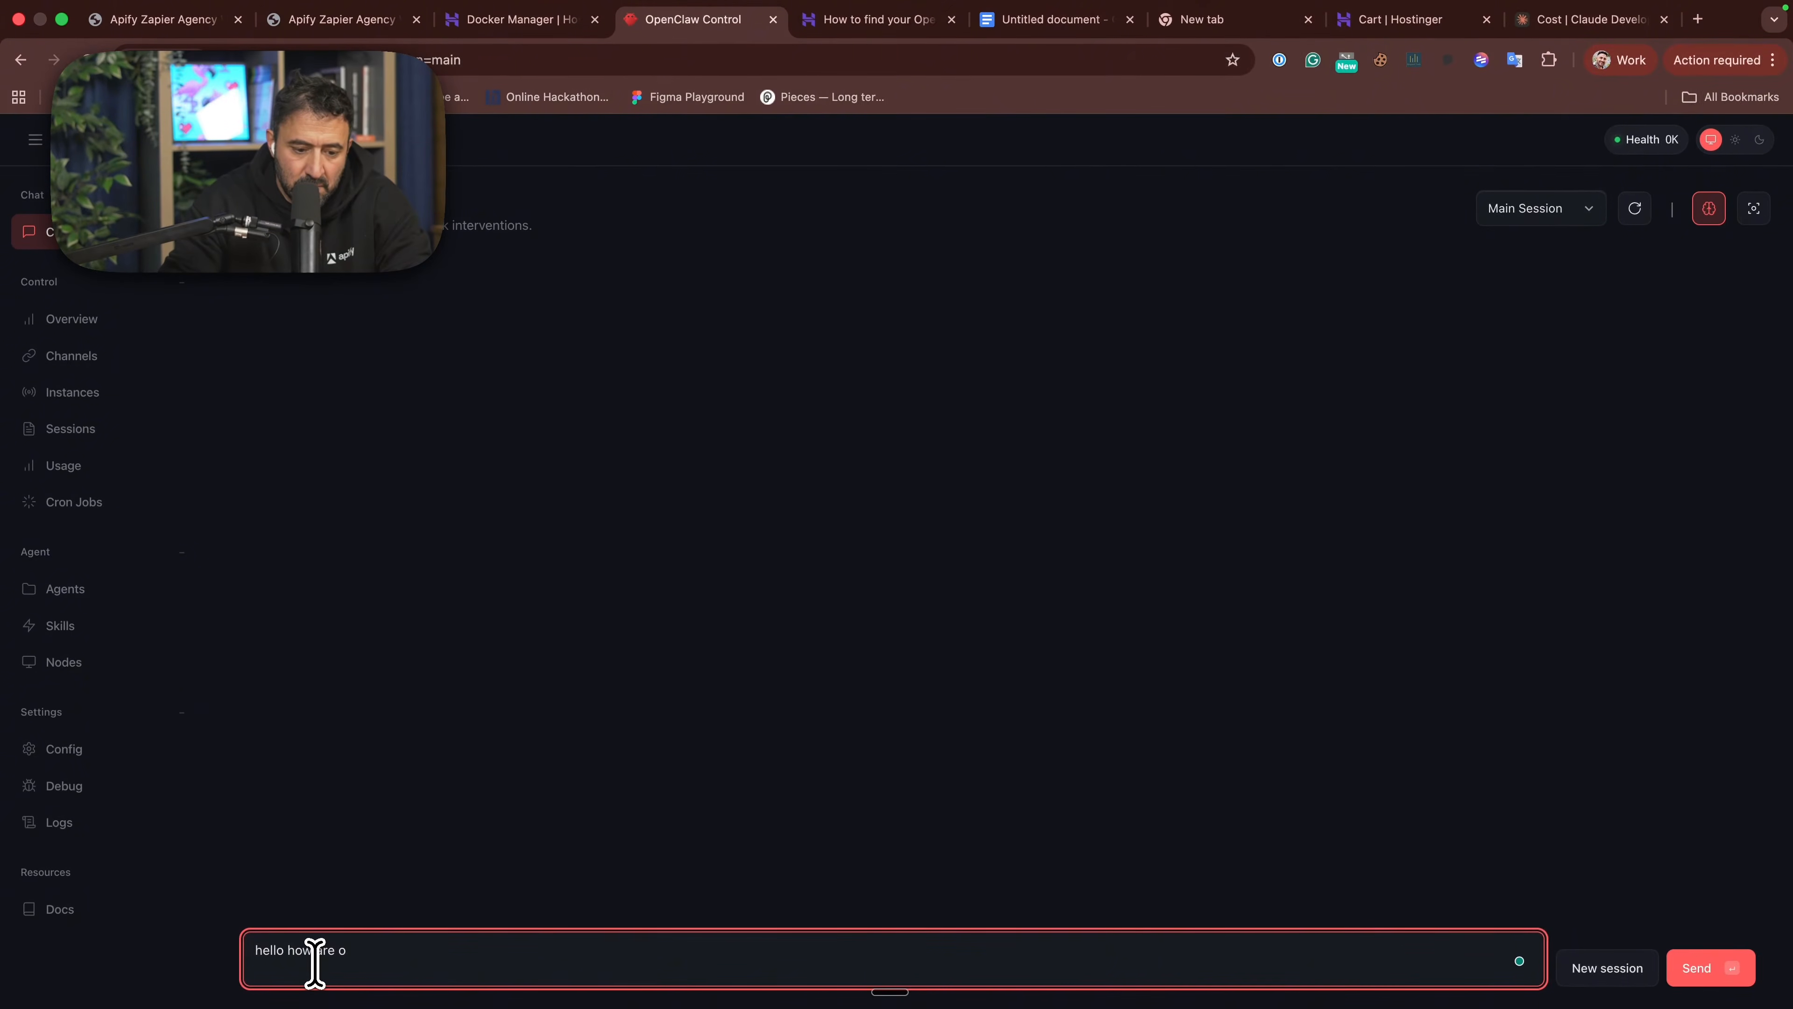
{"action": "key", "text": "Return"}
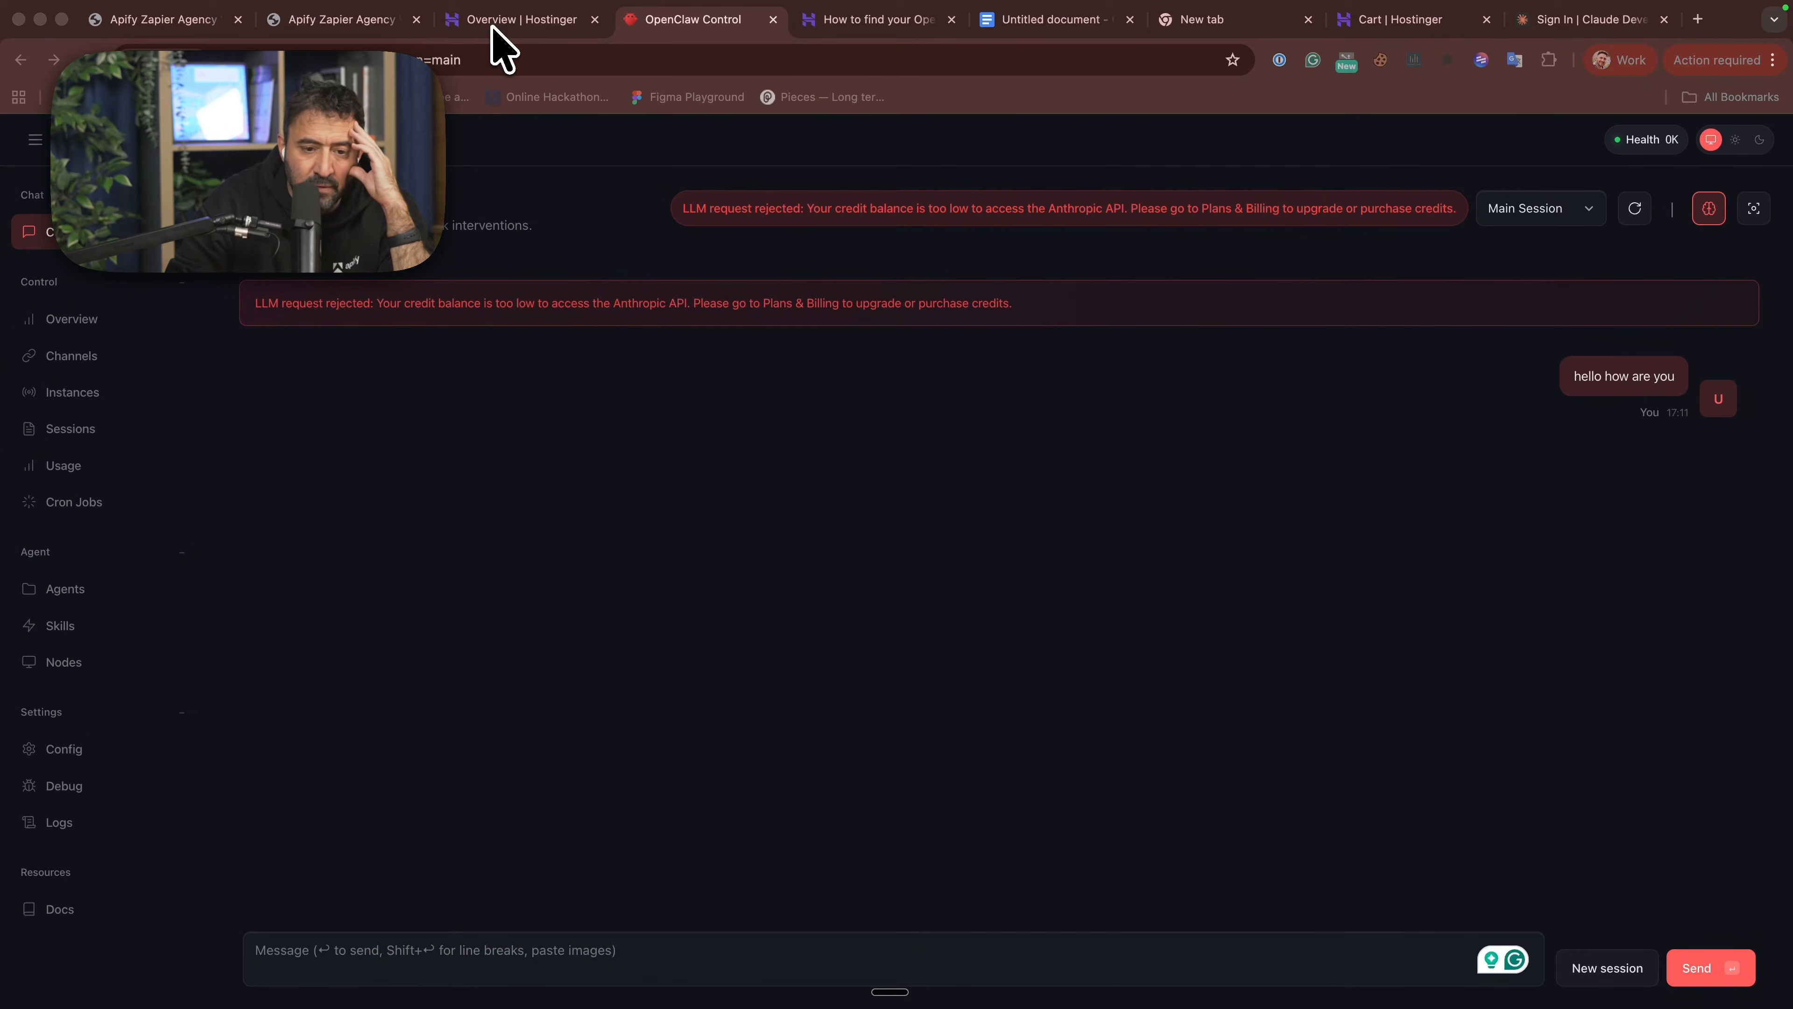
- Return to the Hostinger VPS overview and open the openclaw-qje7 Docker project for management
{"action": "left_click", "coordinate": [493, 26]}
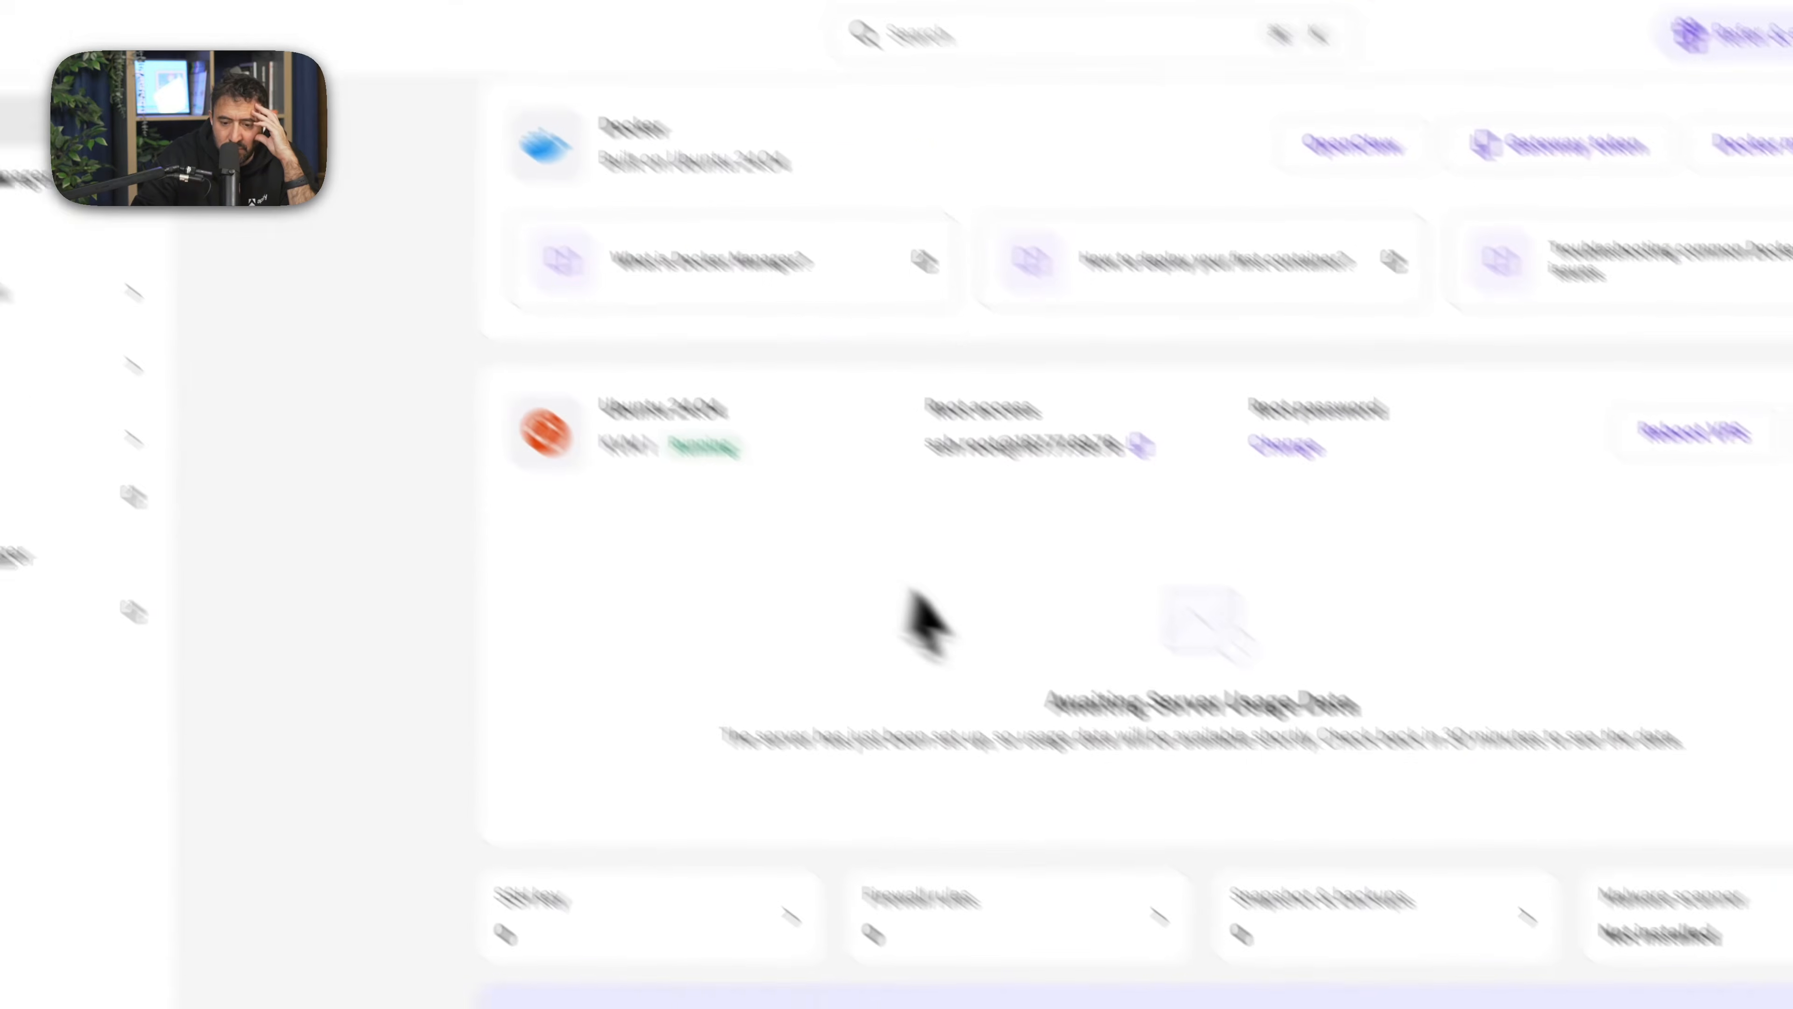
{"action": "scroll", "coordinate": [1278, 812], "scroll_direction": "down", "scroll_amount": 5}
{"action": "scroll", "coordinate": [1276, 816], "scroll_direction": "up", "scroll_amount": 4}
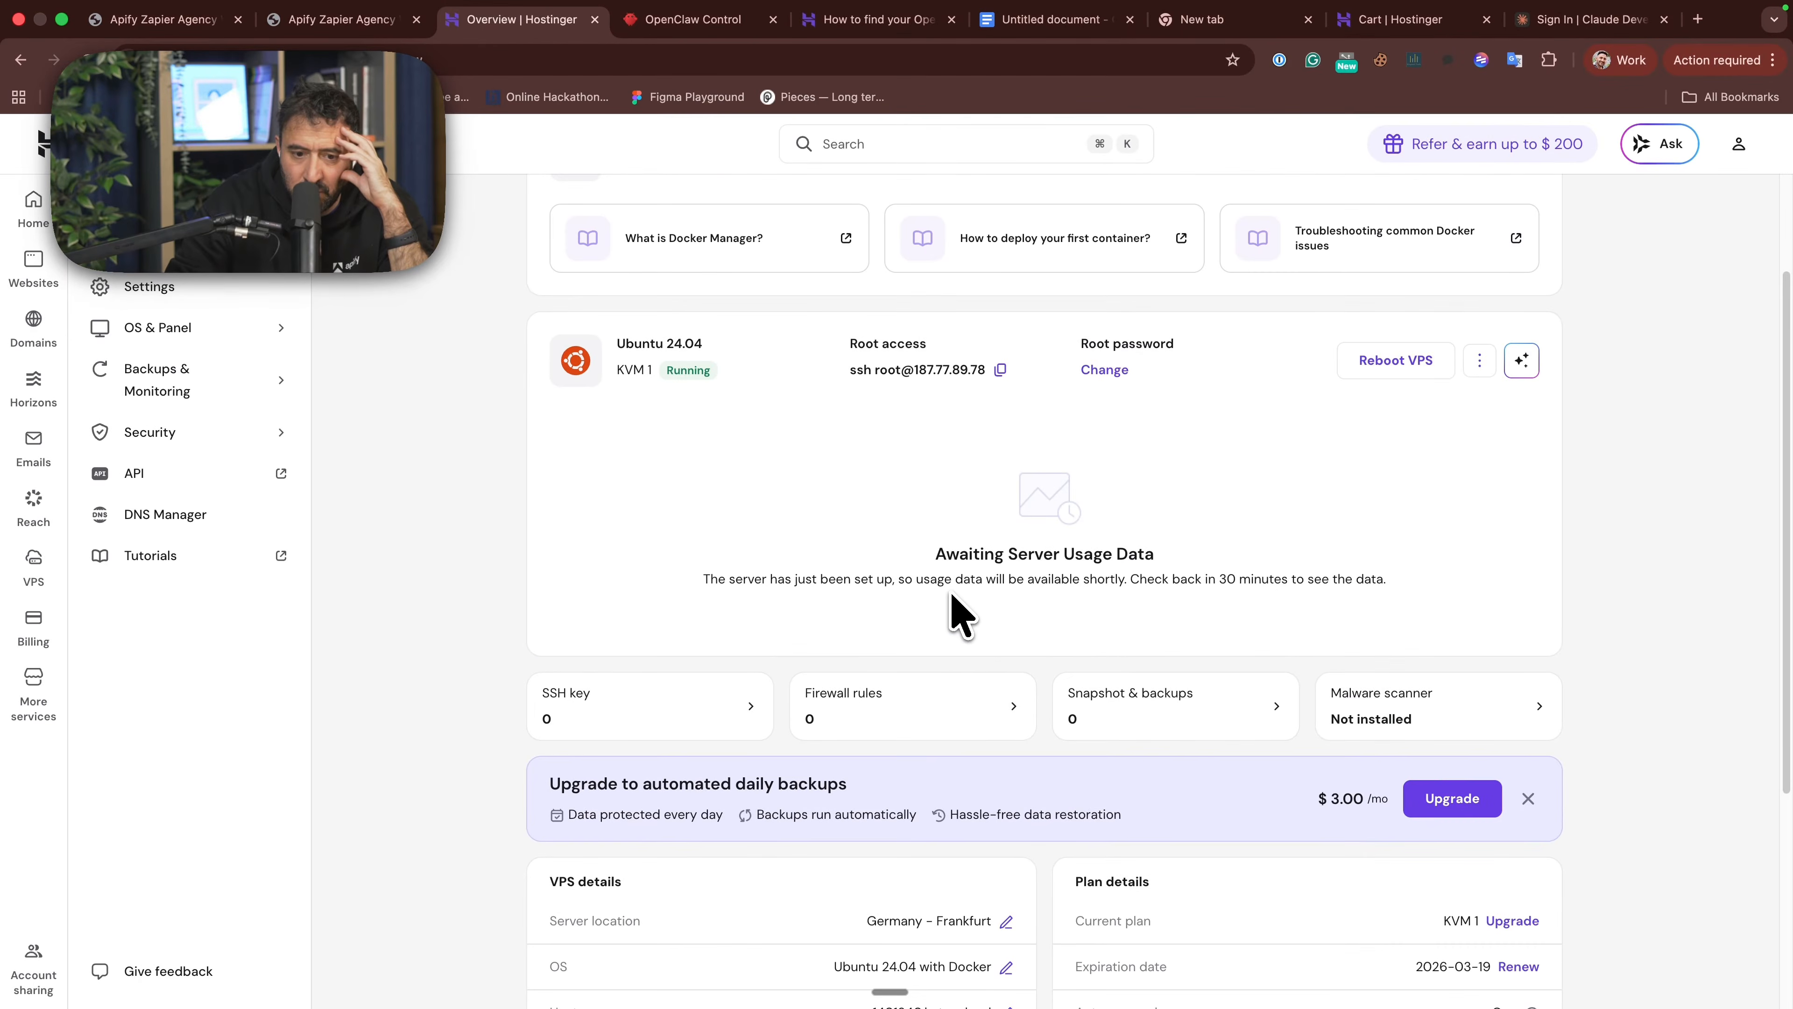
{"action": "scroll", "coordinate": [952, 594], "scroll_direction": "up", "scroll_amount": 2}
{"action": "scroll", "coordinate": [1038, 632], "scroll_direction": "up", "scroll_amount": 1}
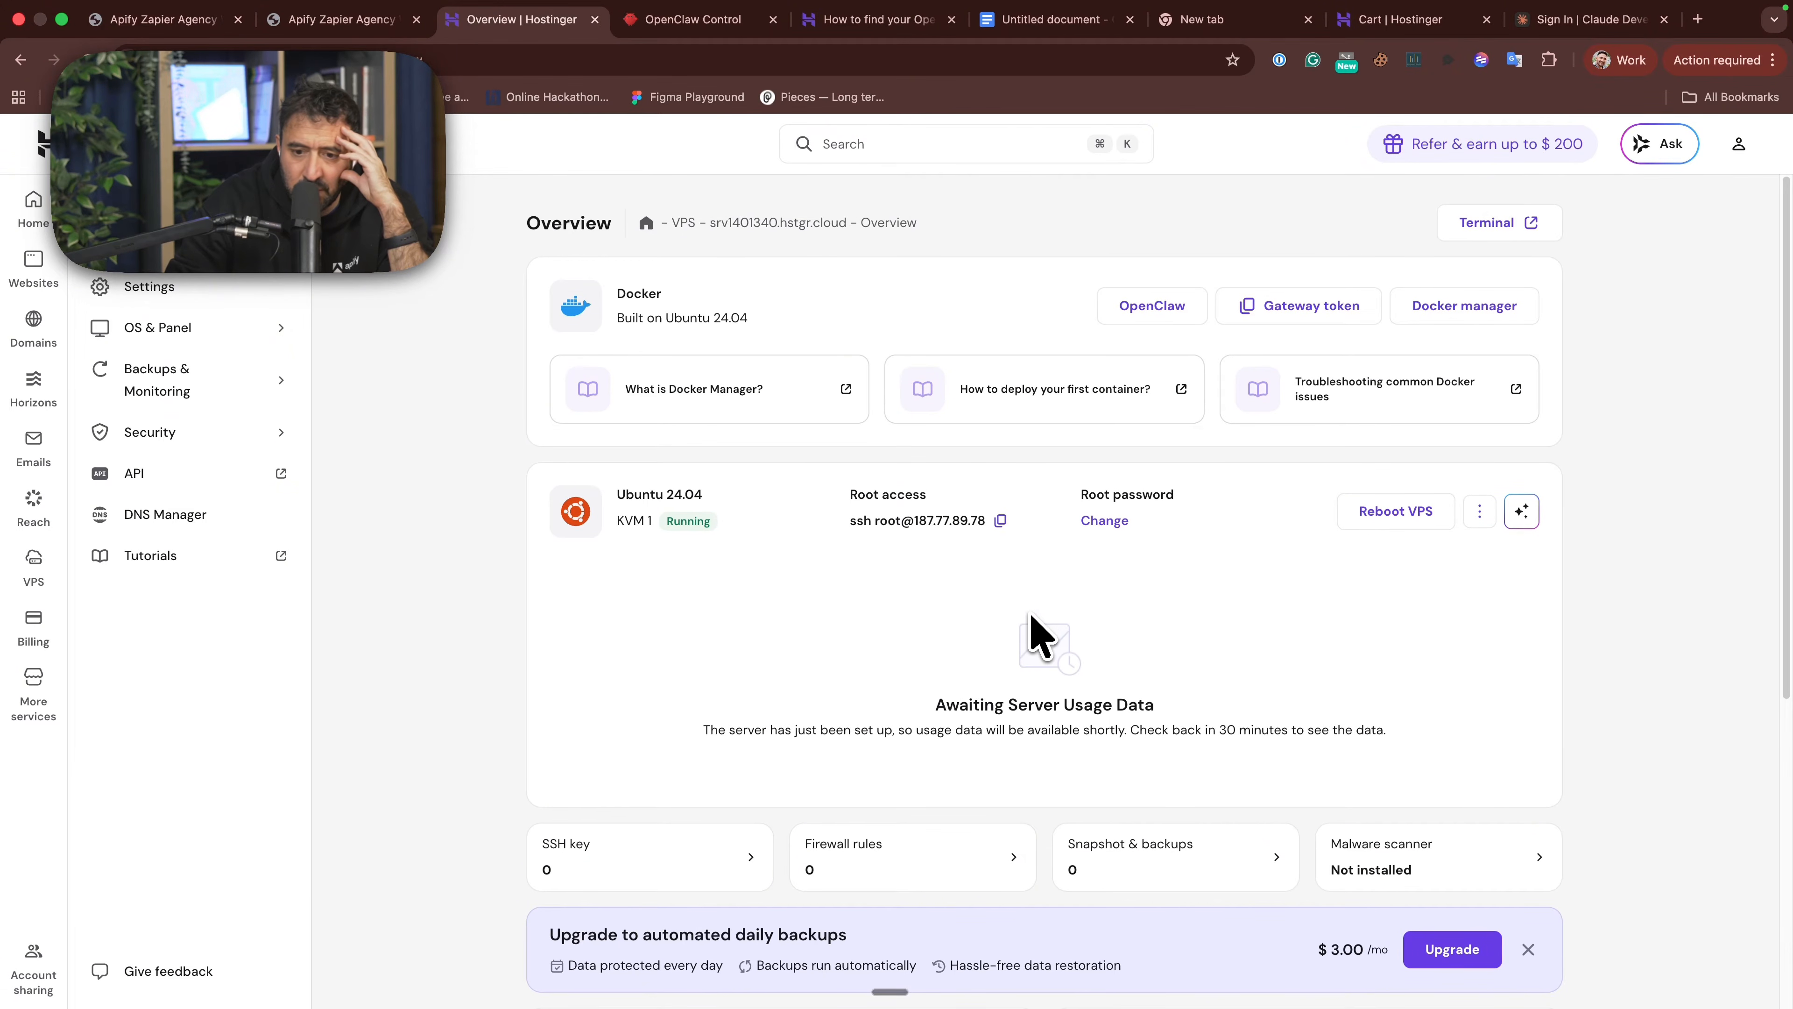
{"action": "scroll", "coordinate": [1263, 578], "scroll_direction": "down", "scroll_amount": 7}
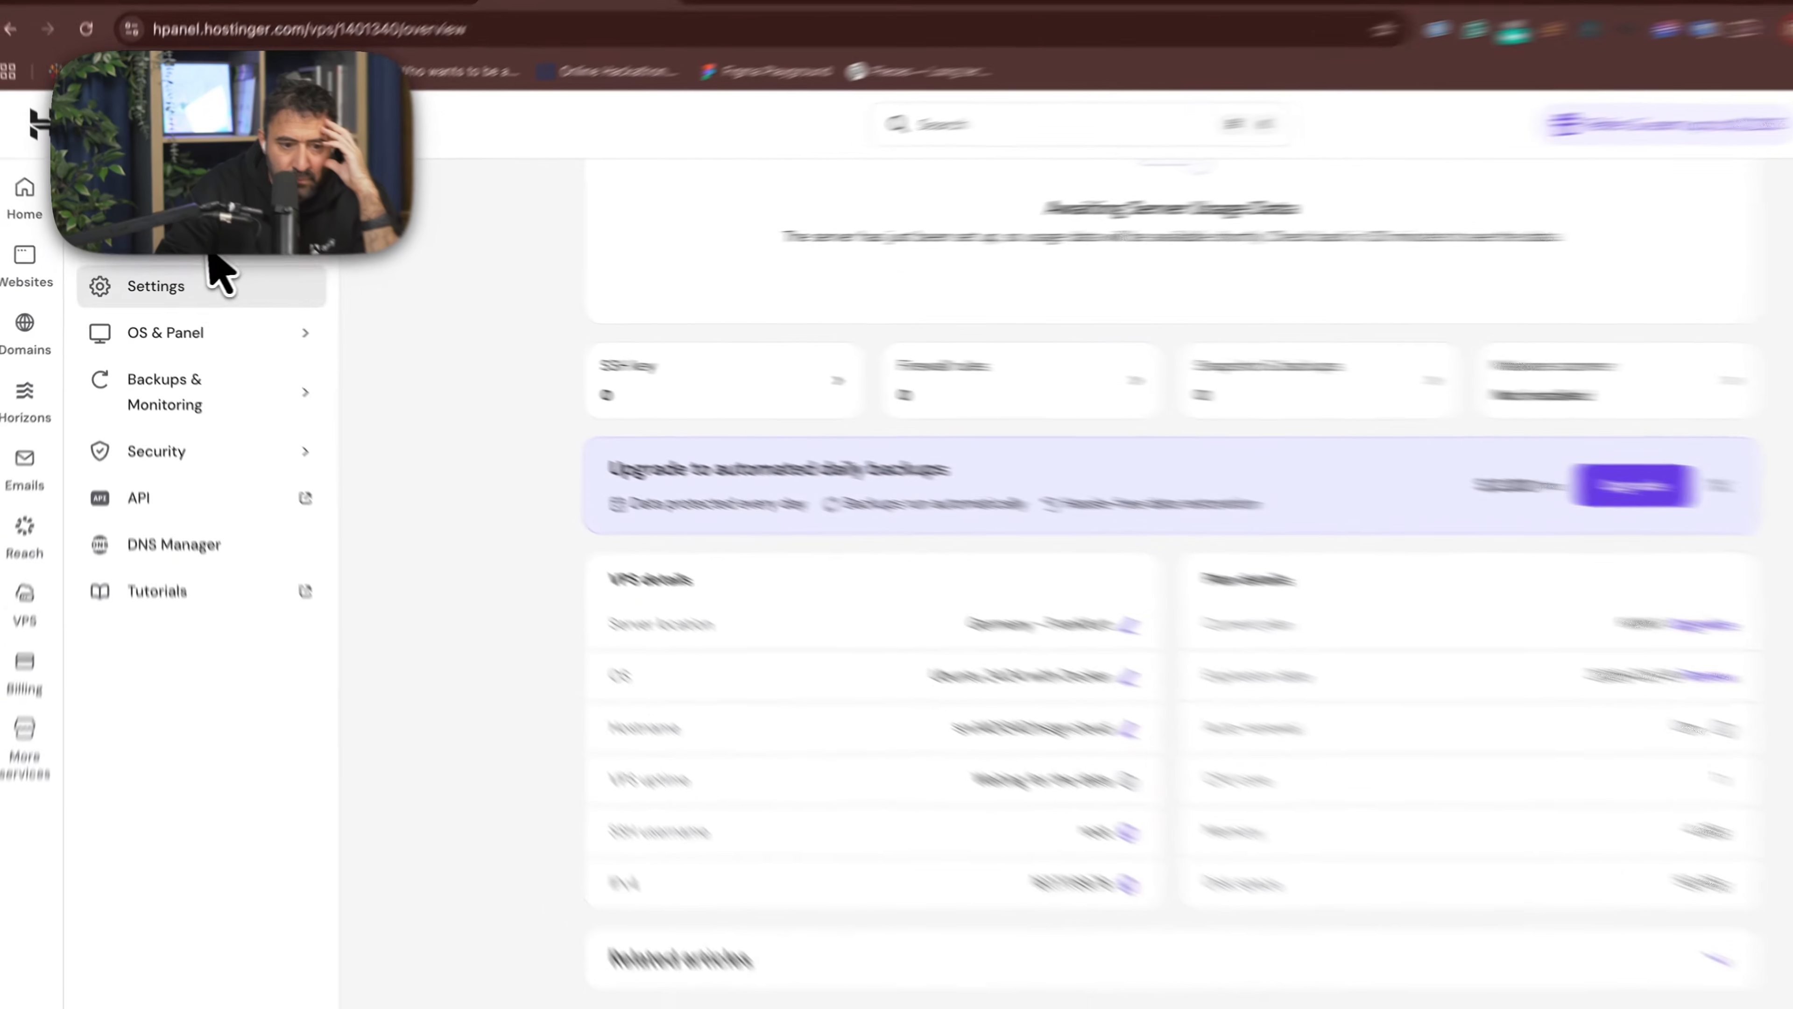
{"action": "left_click", "coordinate": [180, 242]}
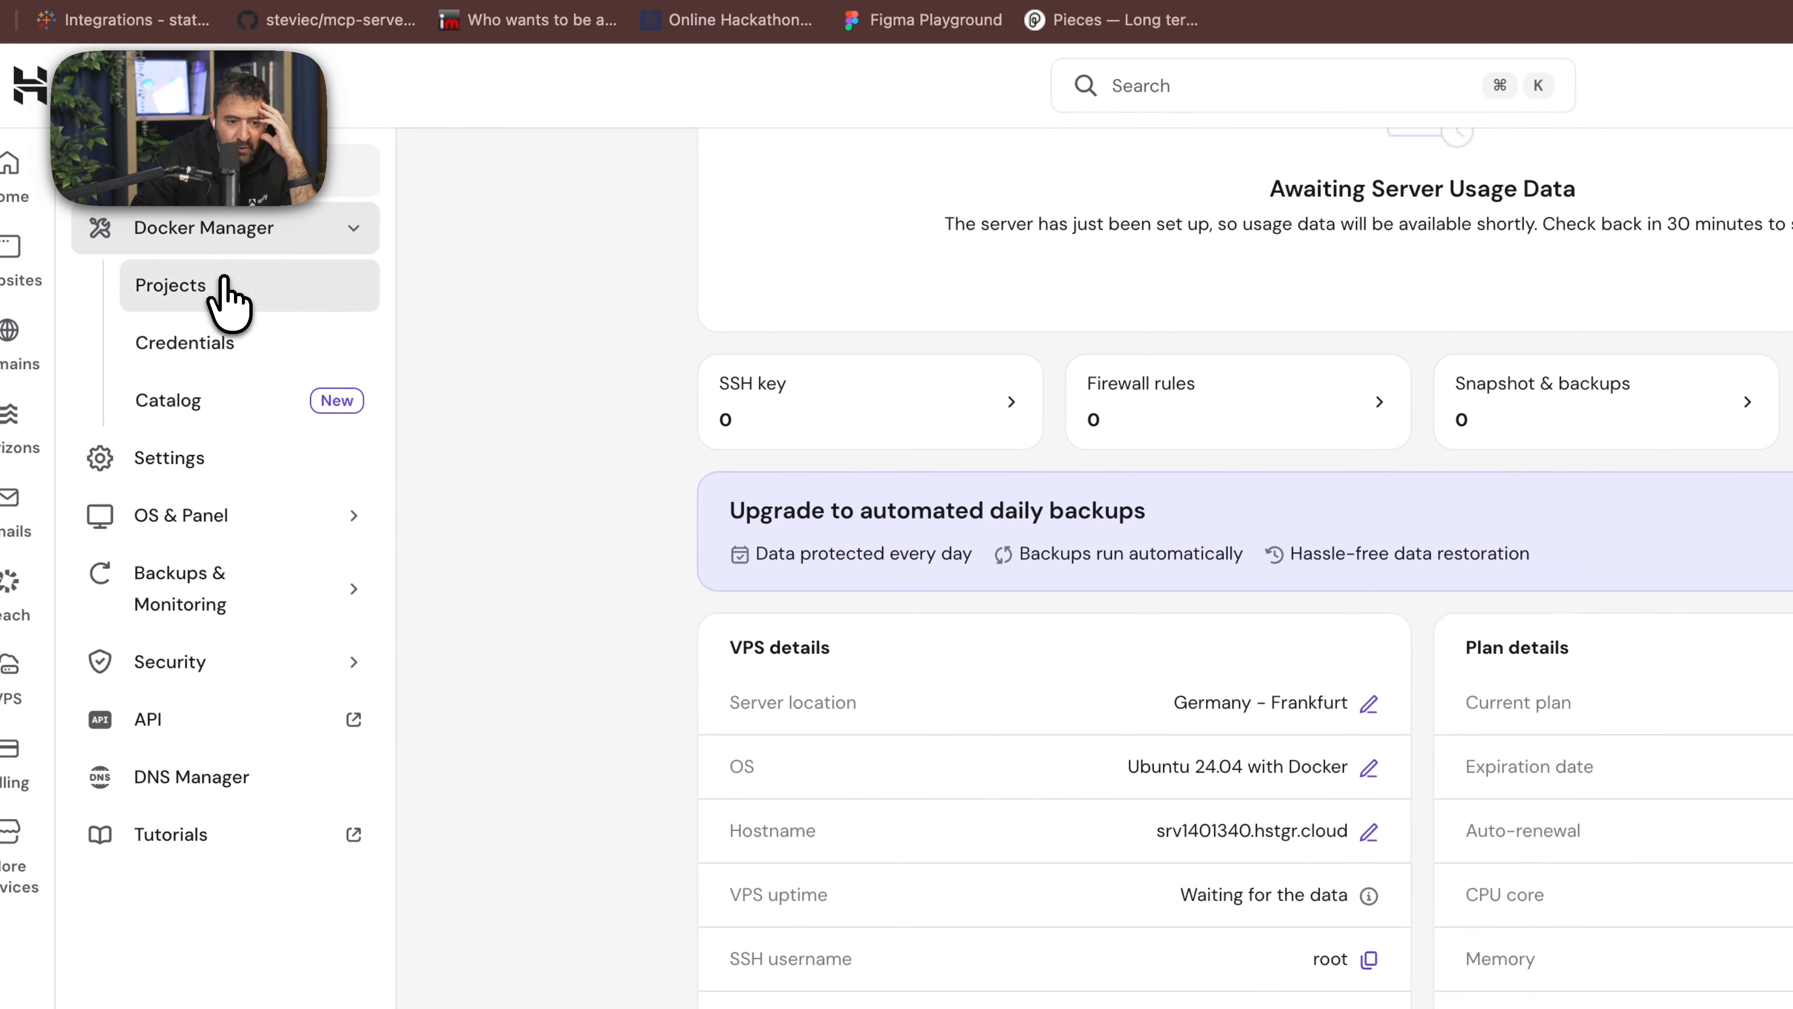
{"action": "left_click", "coordinate": [215, 289]}
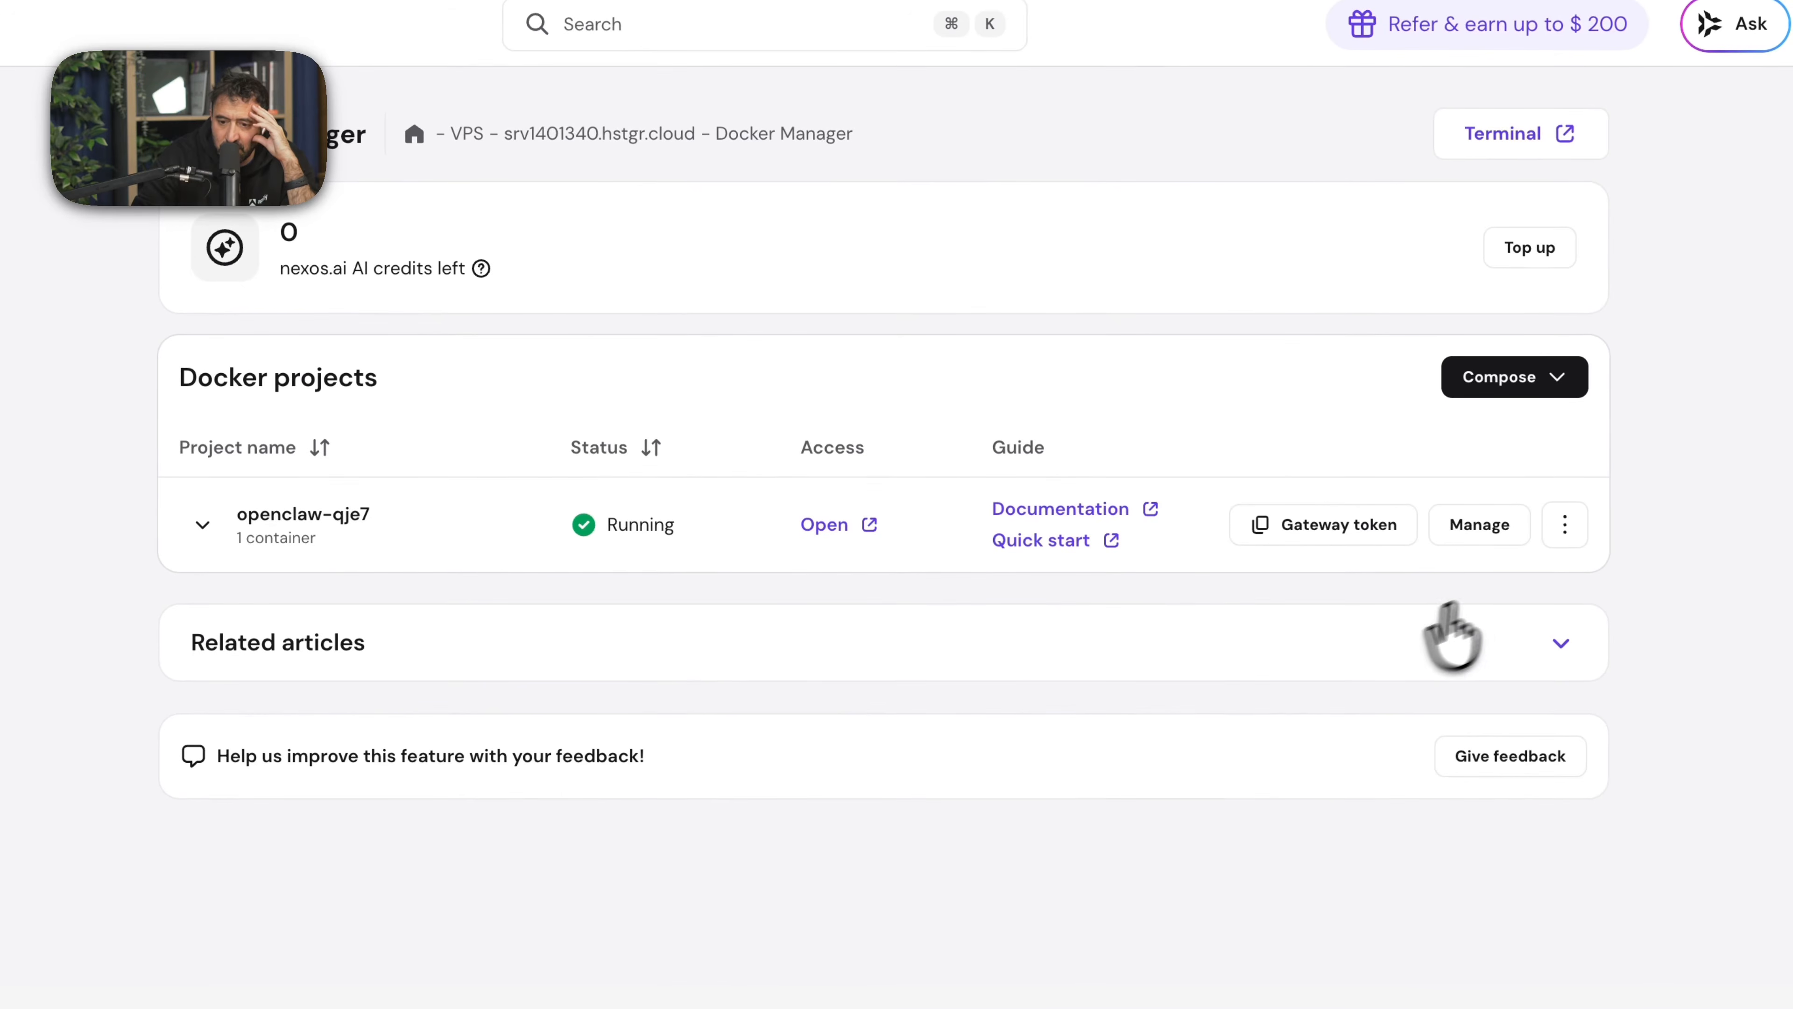
{"action": "left_click", "coordinate": [1481, 525]}
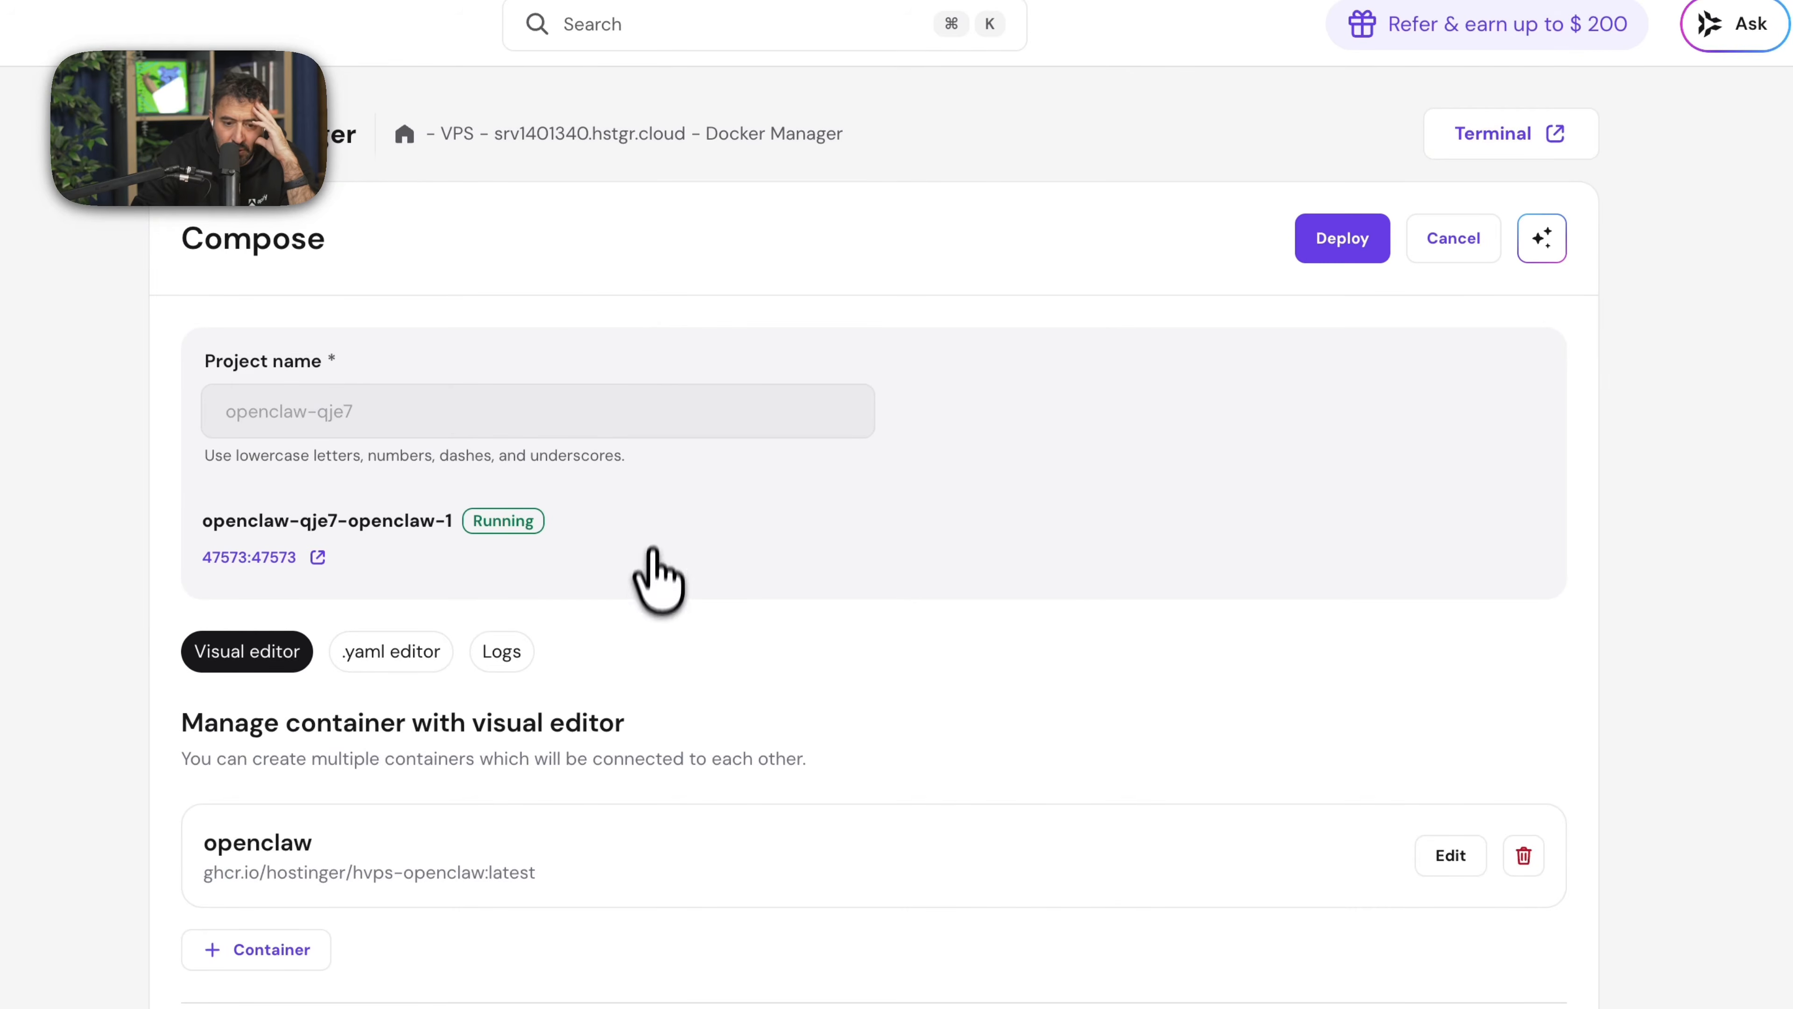
- Replace the ANTHROPIC_API_KEY value in the openclaw-qje7 project's environment with the copied API key, and save and deploy the change
{"action": "scroll", "coordinate": [646, 594], "scroll_direction": "down", "scroll_amount": 1}
{"action": "left_click", "coordinate": [706, 890]}
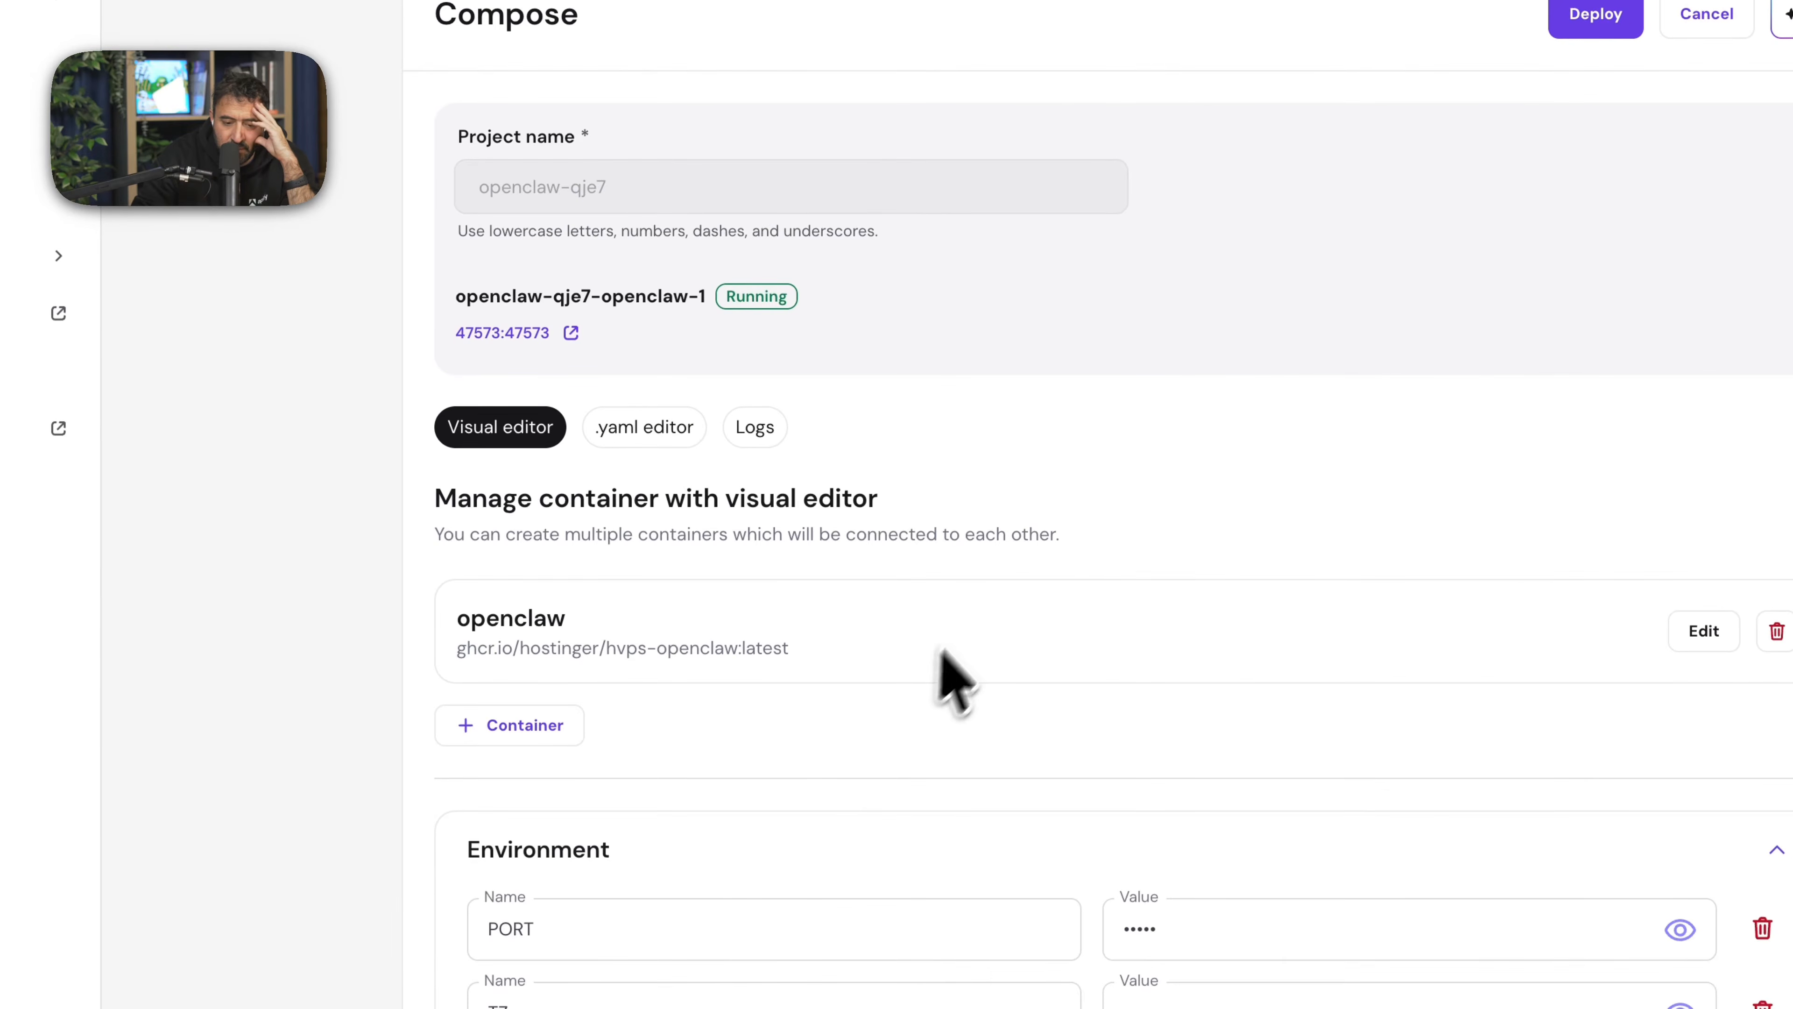
{"action": "scroll", "coordinate": [889, 724], "scroll_direction": "down", "scroll_amount": 5}
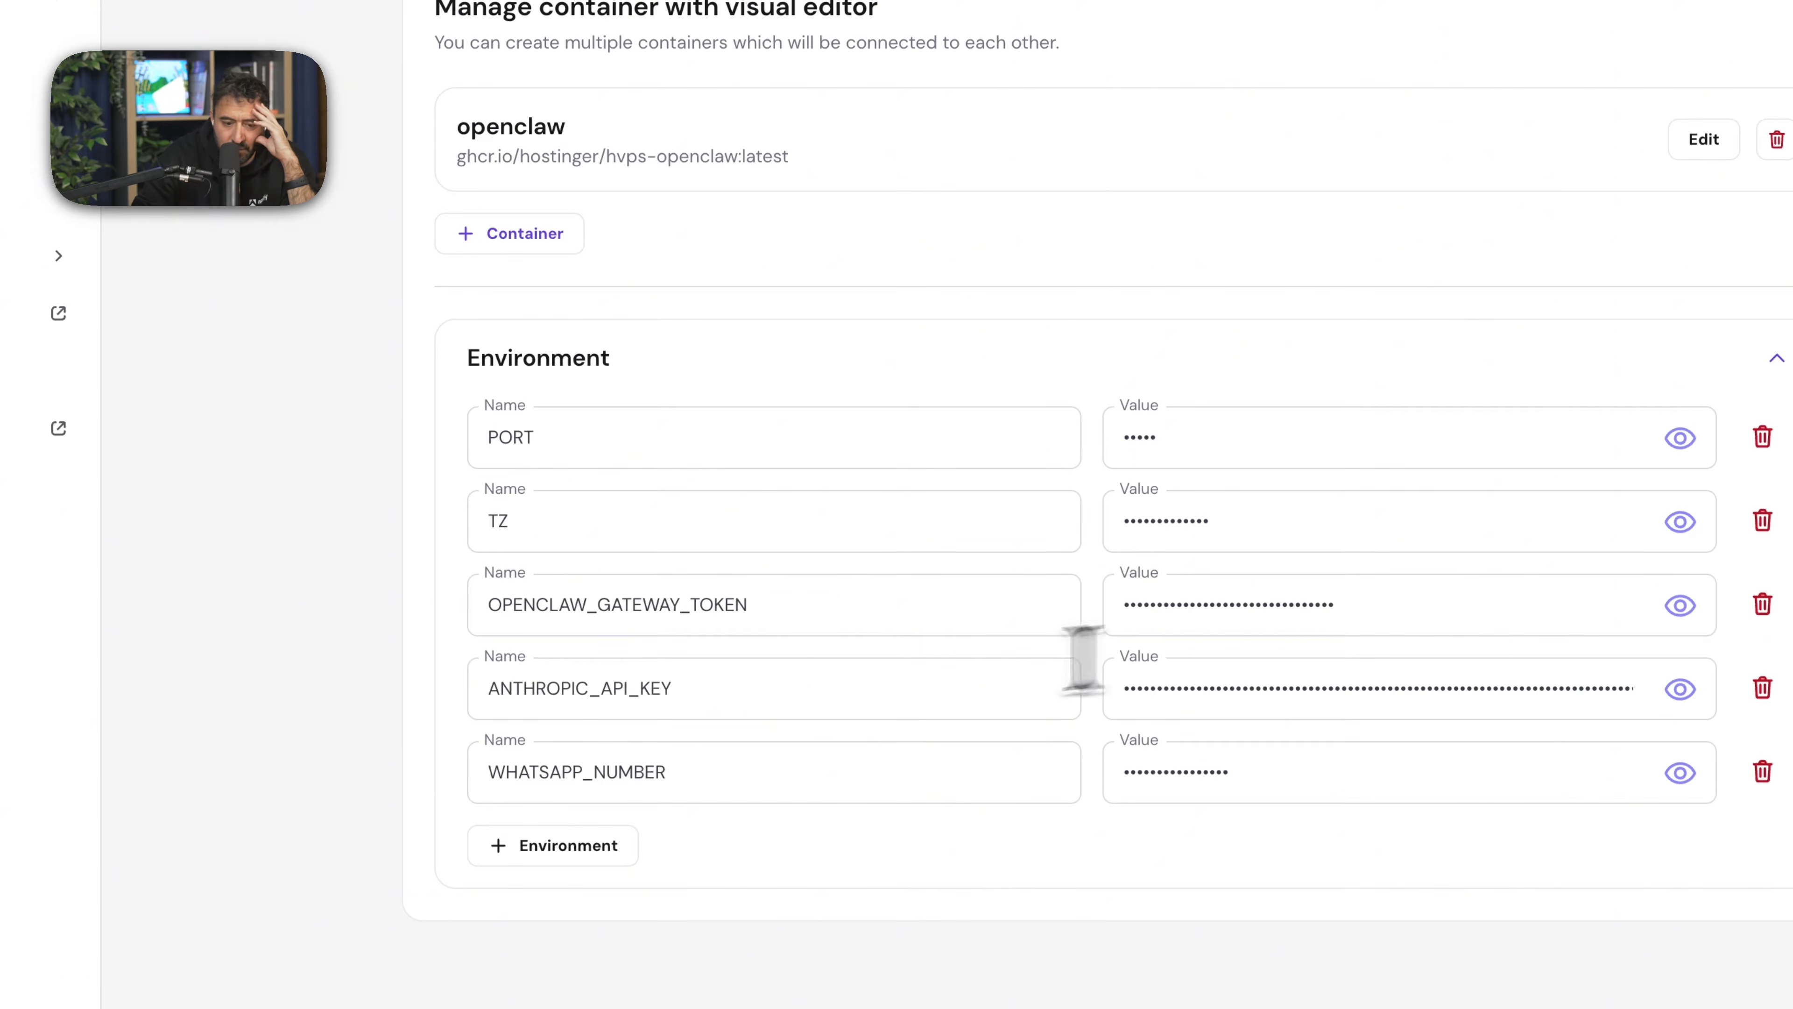
{"action": "double_click", "coordinate": [1225, 706]}
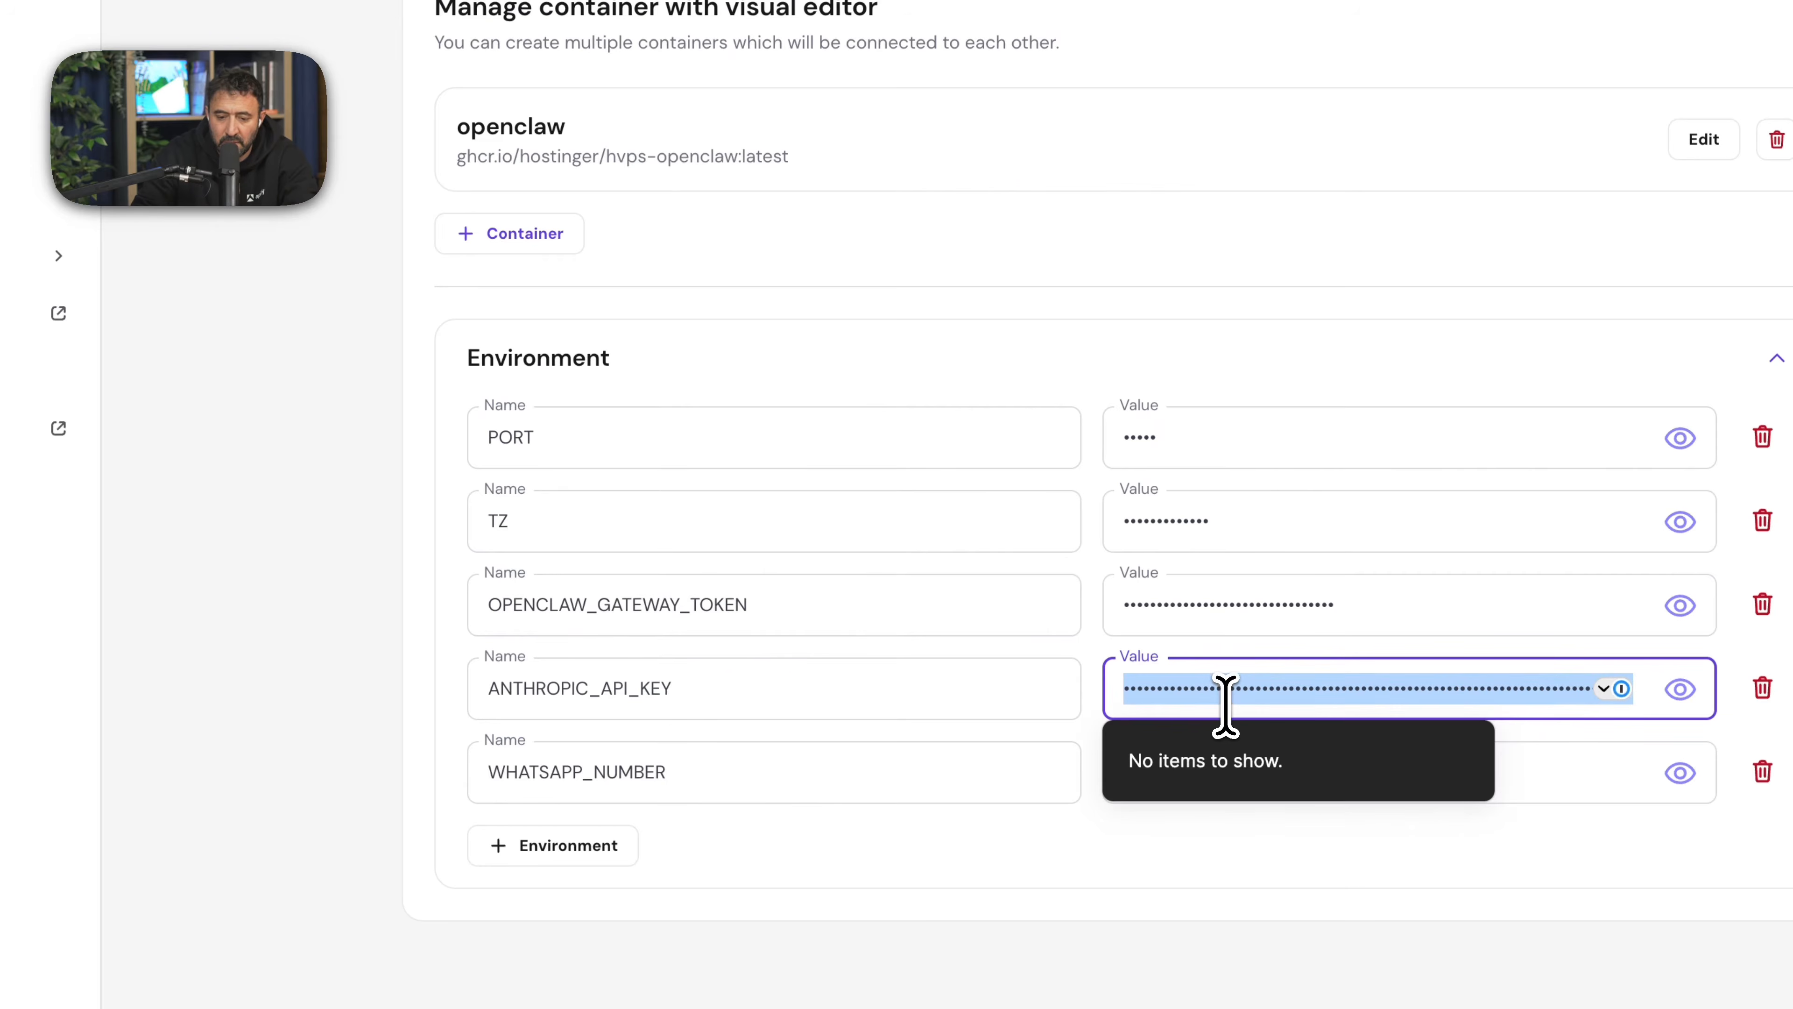
{"action": "key", "text": "super+v"}
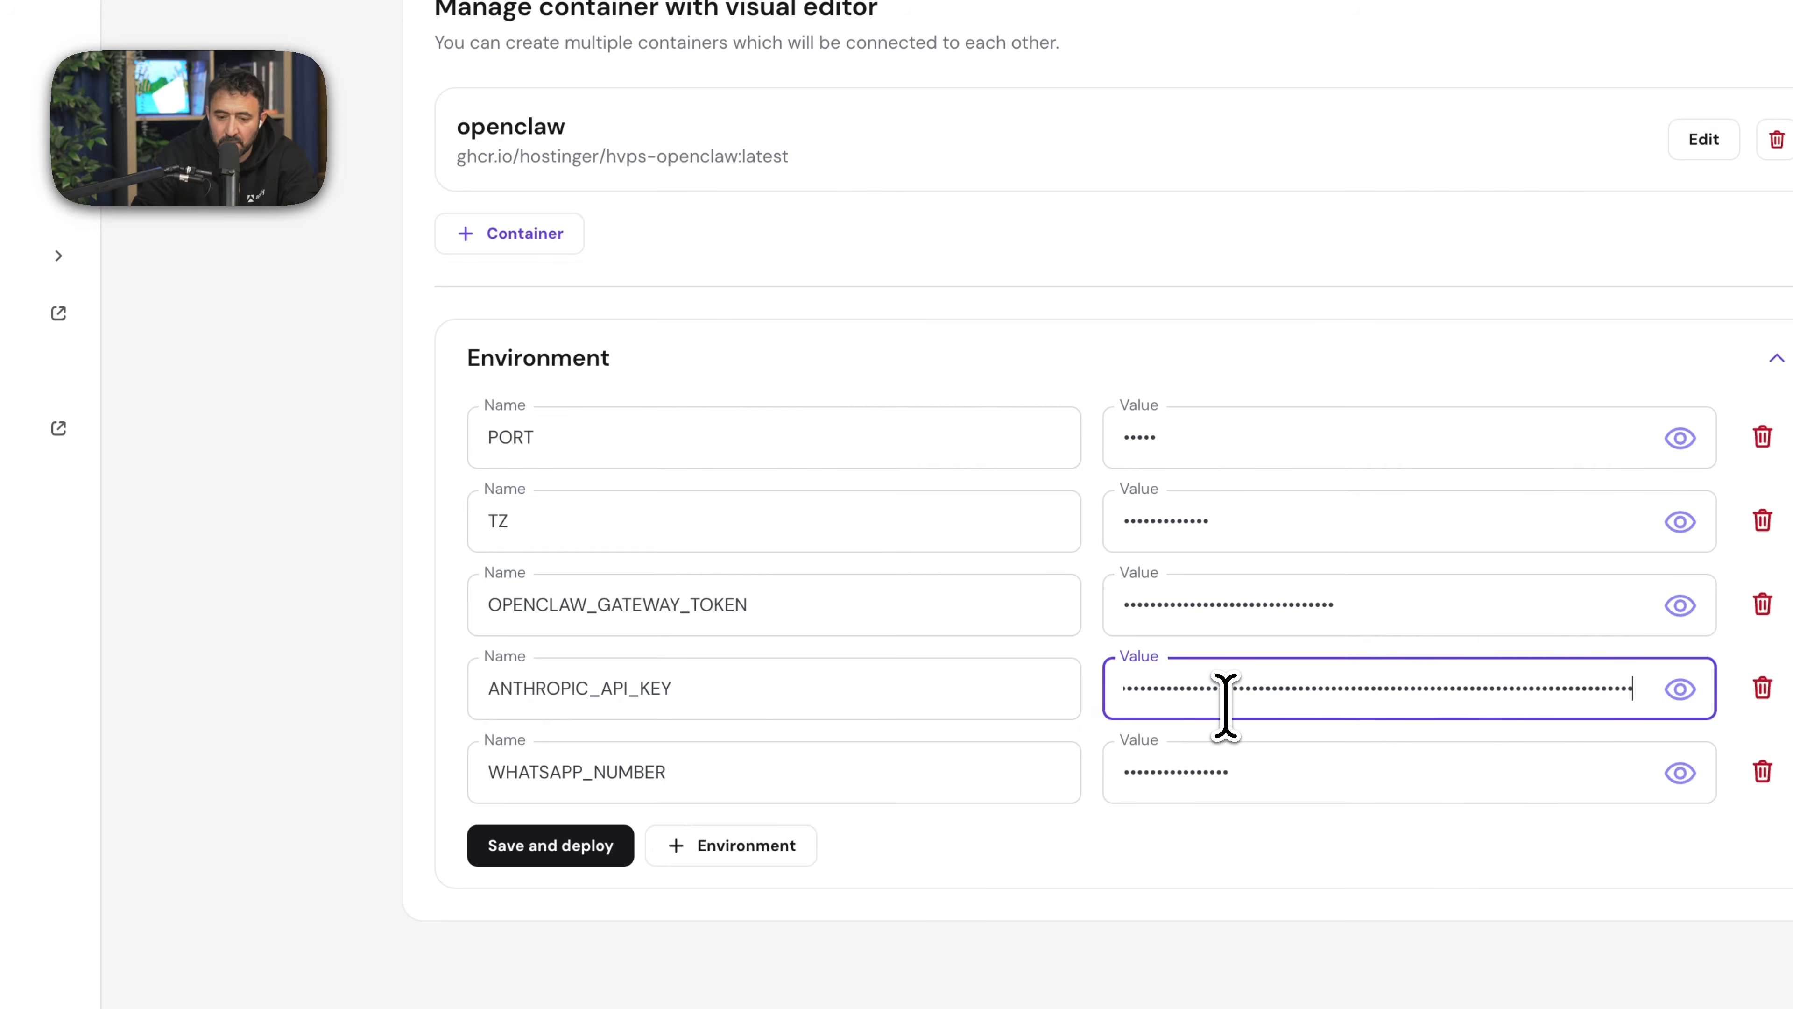
{"action": "left_click", "coordinate": [535, 842]}
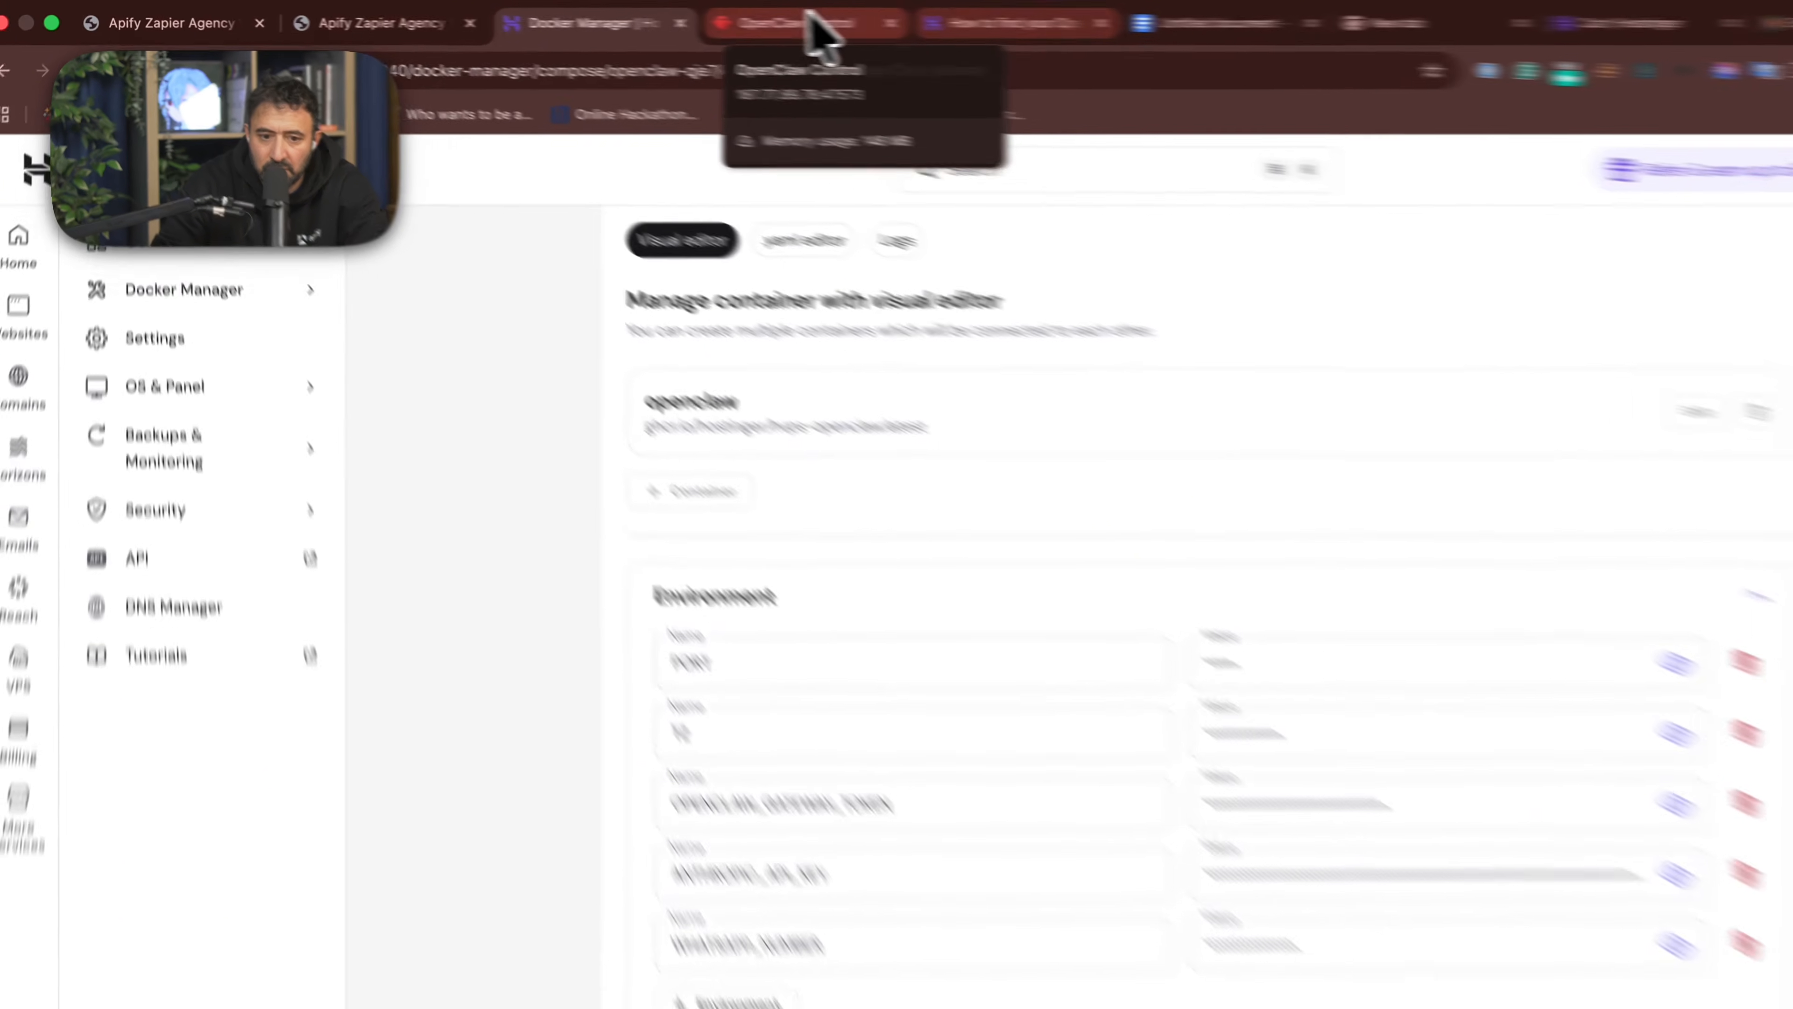
- Reload the OpenClaw page, and copy the project's gateway token again from the Docker Manager's project list
{"action": "left_click", "coordinate": [757, 16]}
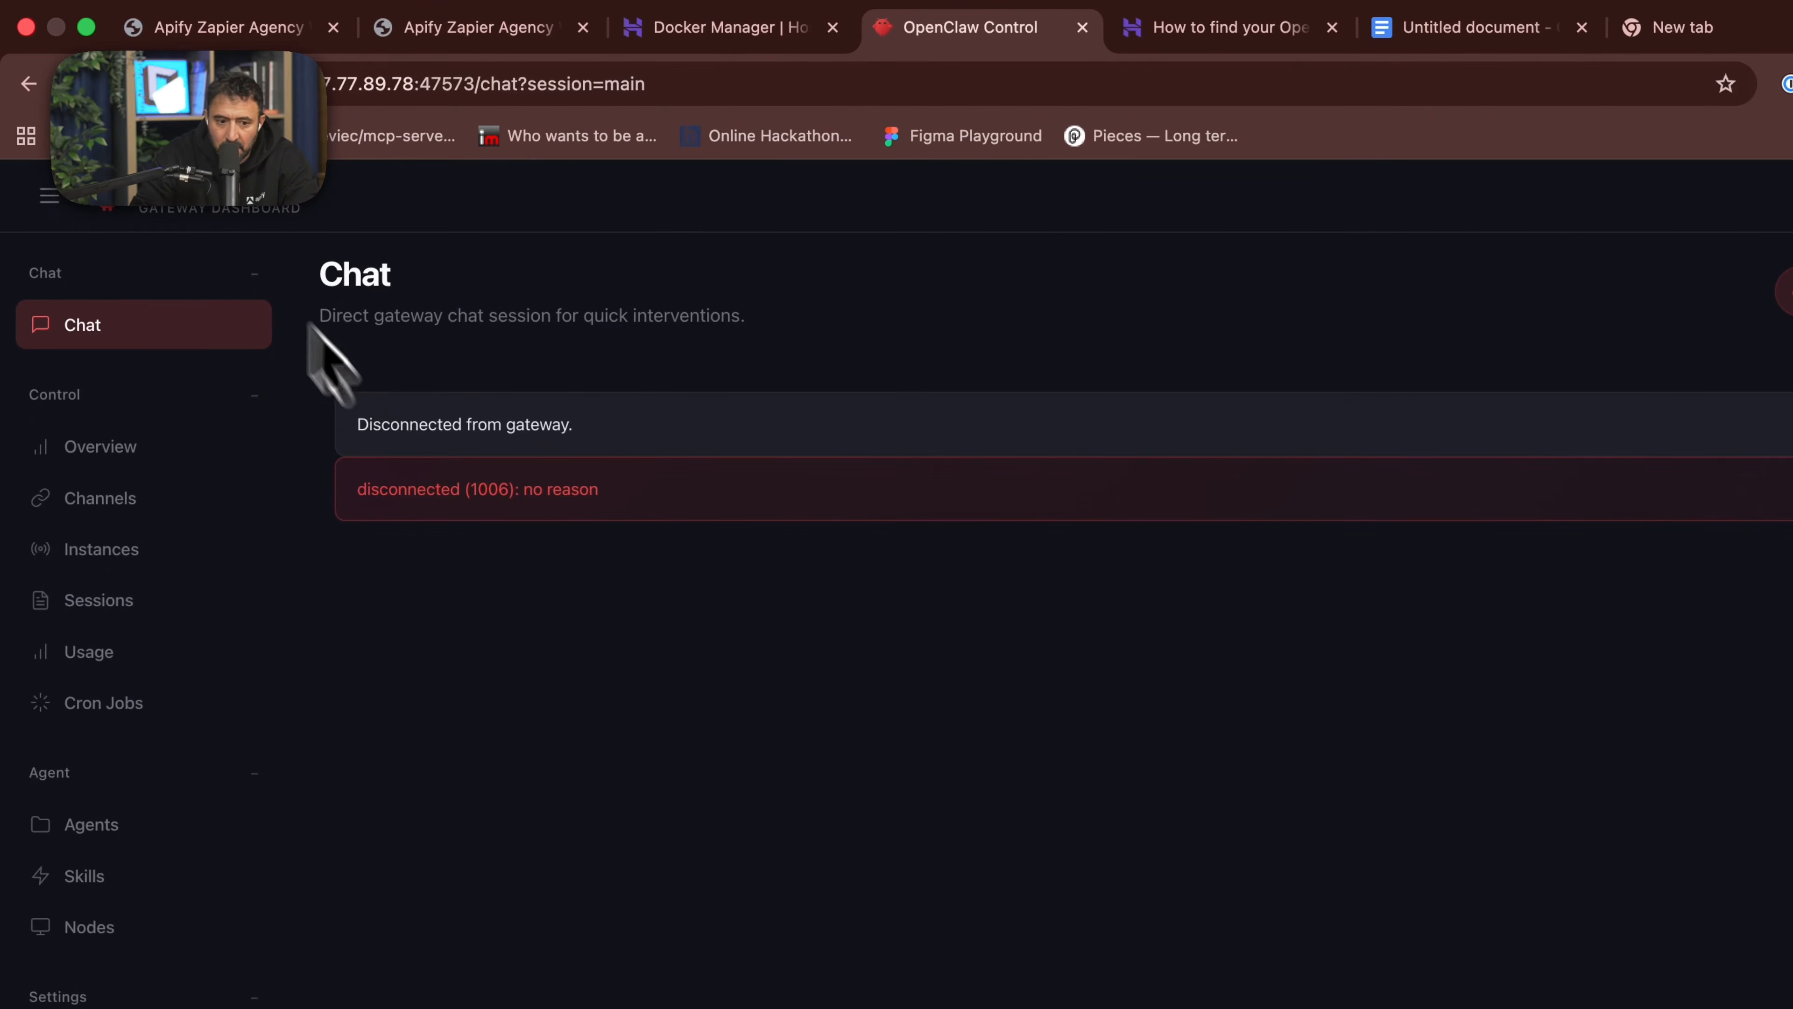
{"action": "left_click", "coordinate": [129, 83]}
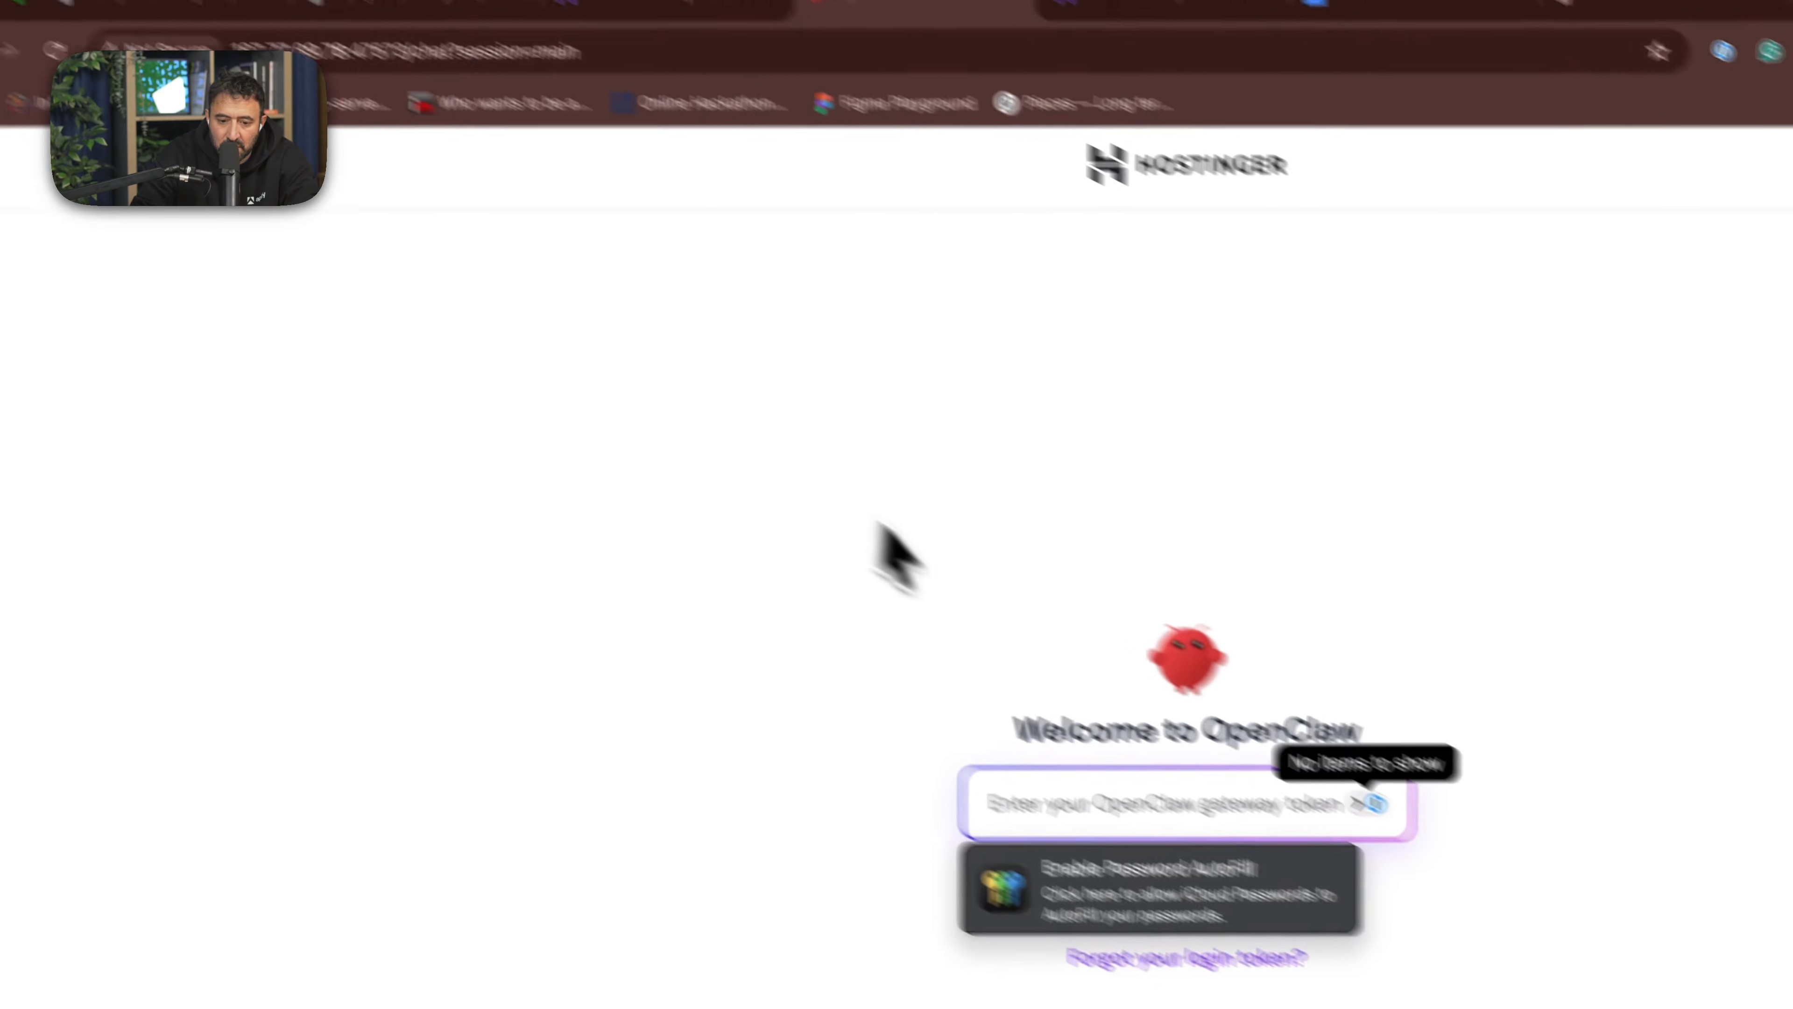
{"action": "left_click", "coordinate": [480, 36]}
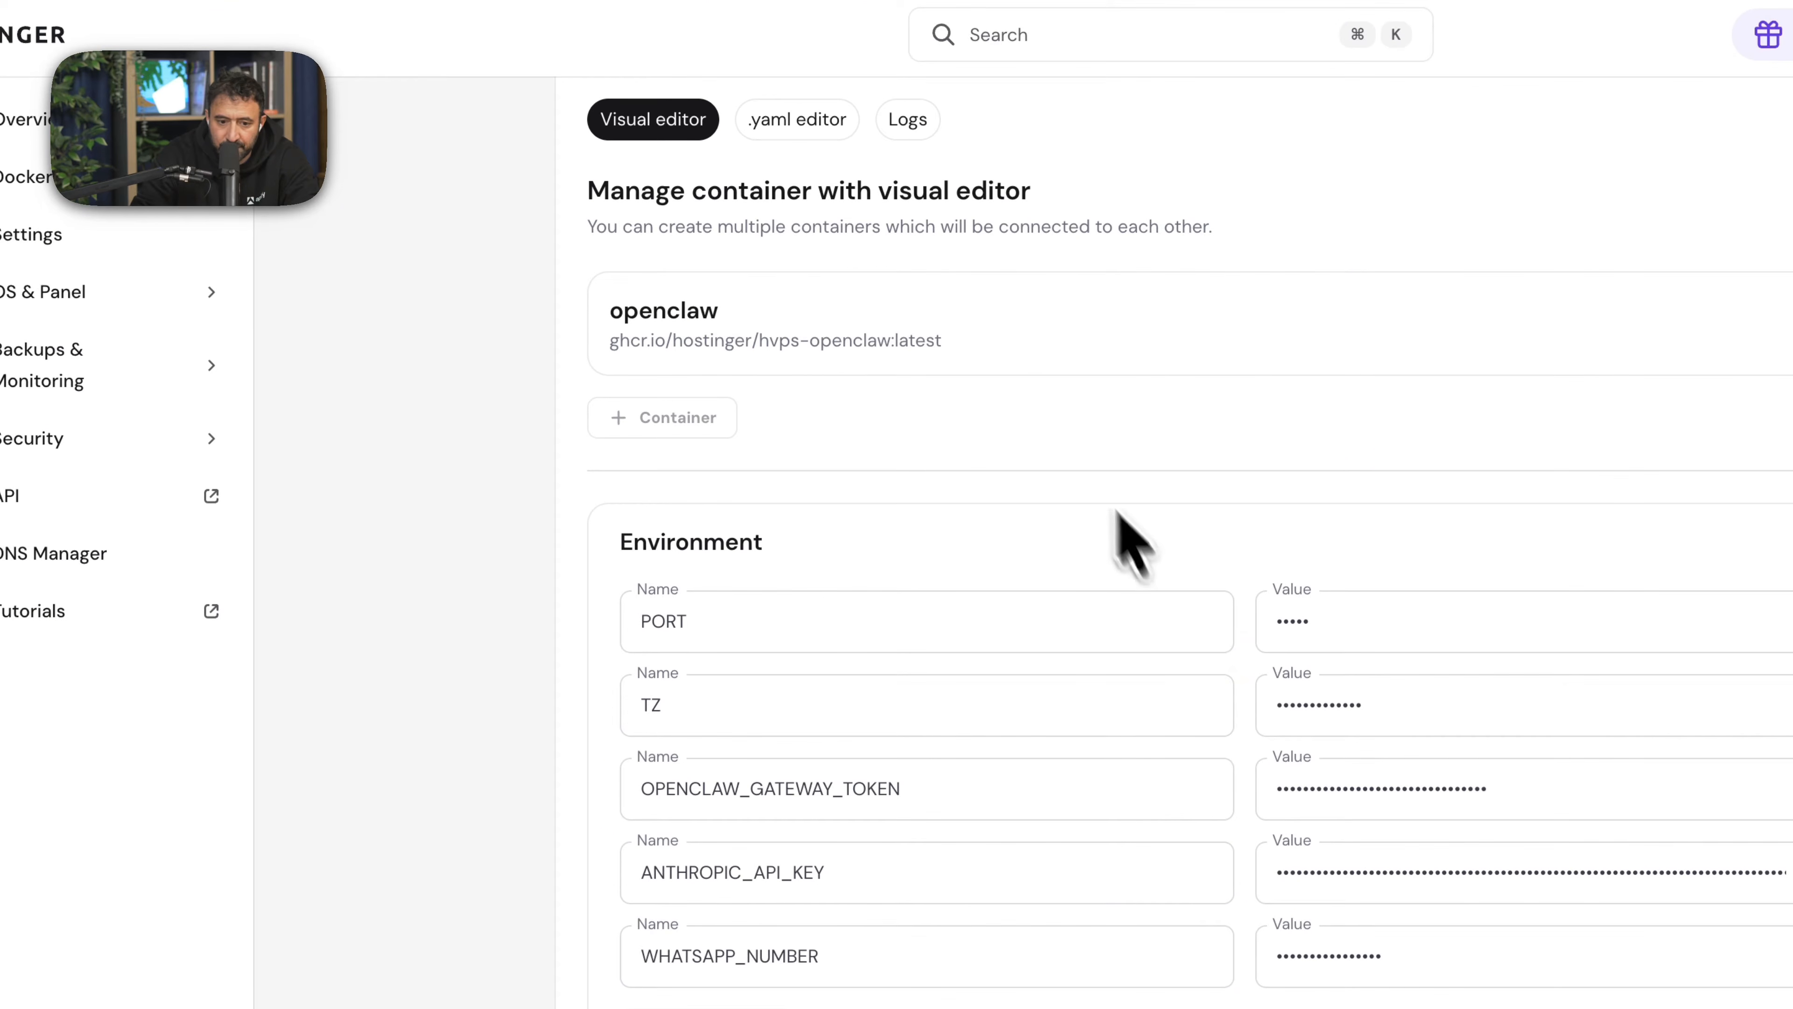
{"action": "left_click", "coordinate": [169, 178]}
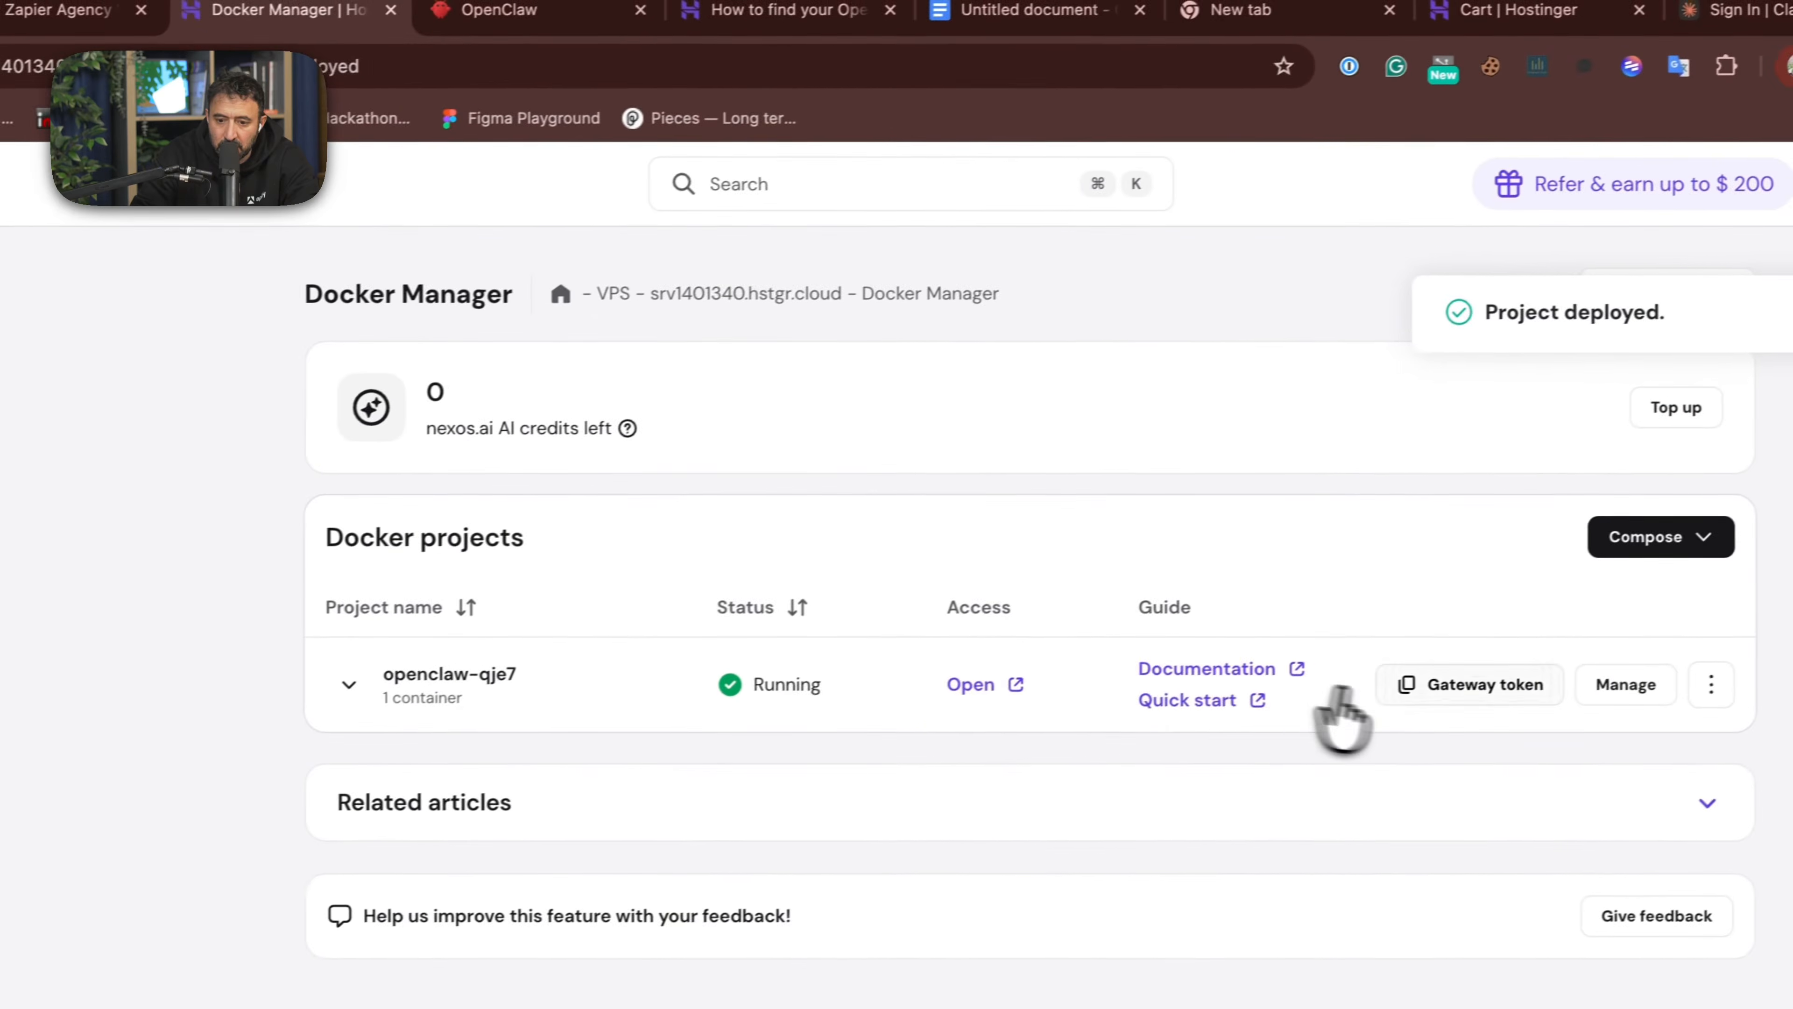
{"action": "left_click", "coordinate": [1762, 620]}
- Log in to OpenClaw again with the copied gateway token and close the save-login offer
{"action": "left_click", "coordinate": [529, 14]}
{"action": "key", "text": "super+v"}
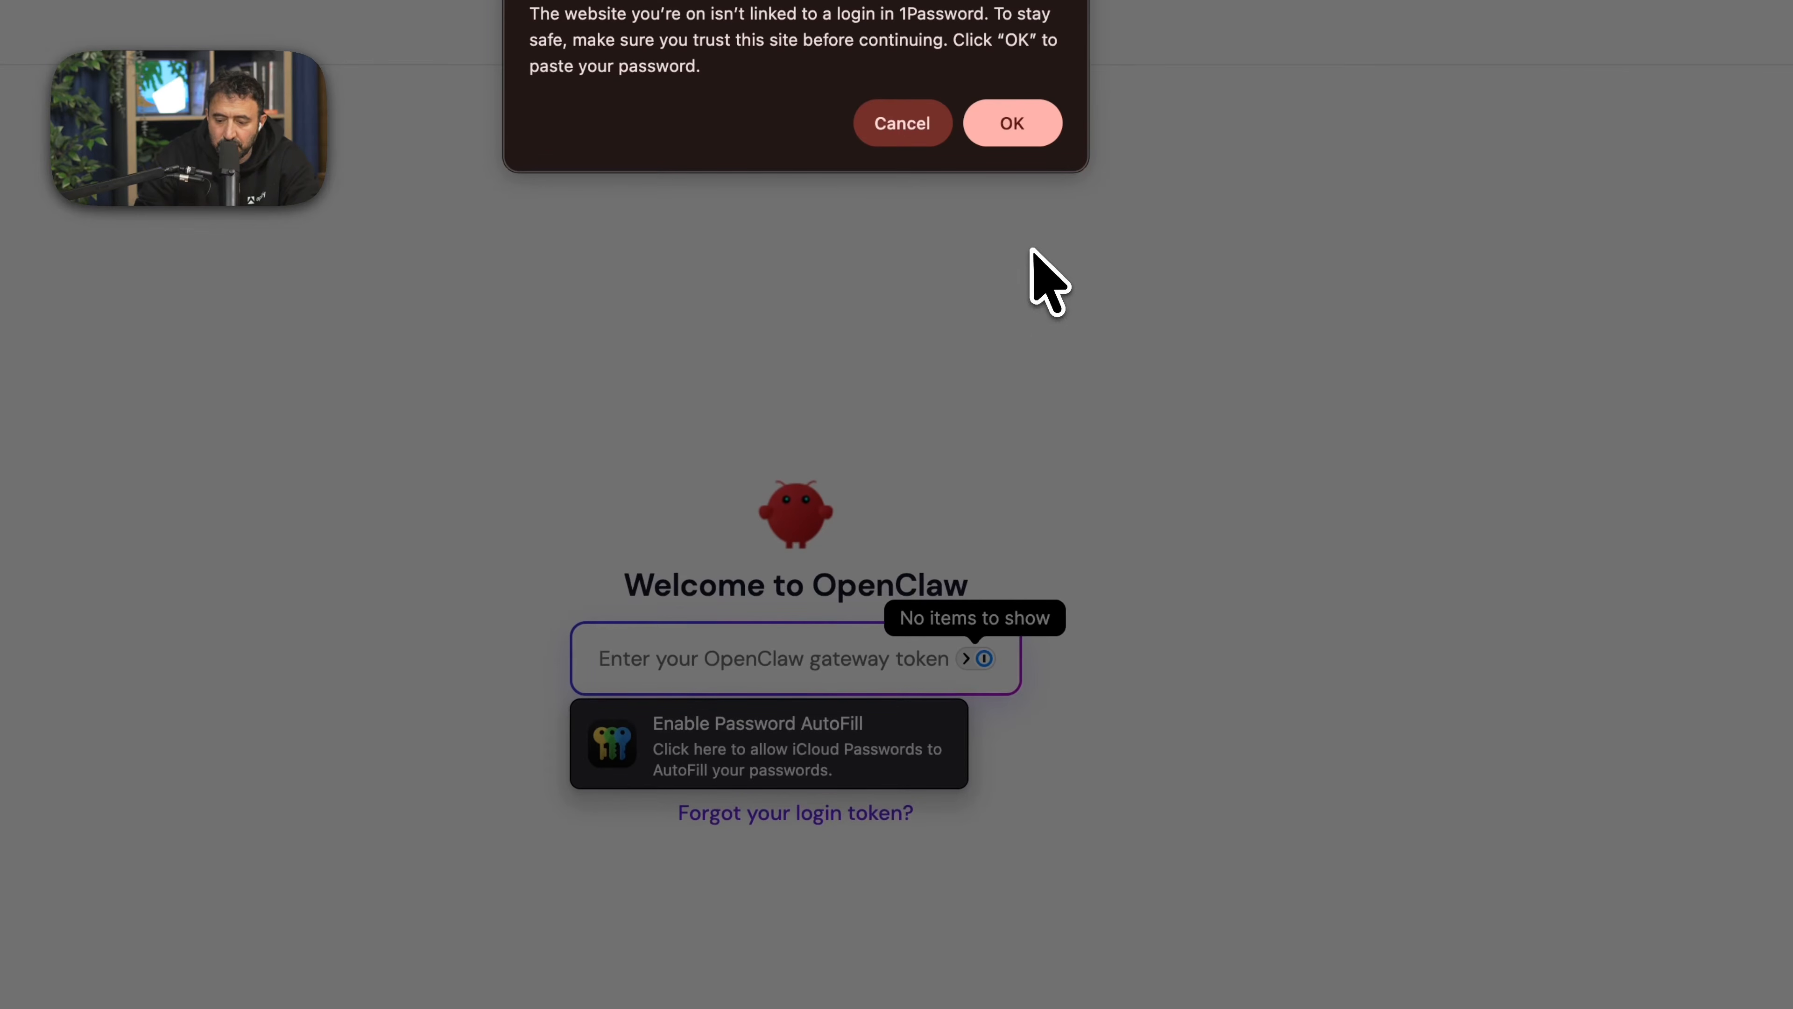
{"action": "key", "text": "Return"}
{"action": "key", "text": "Return"}
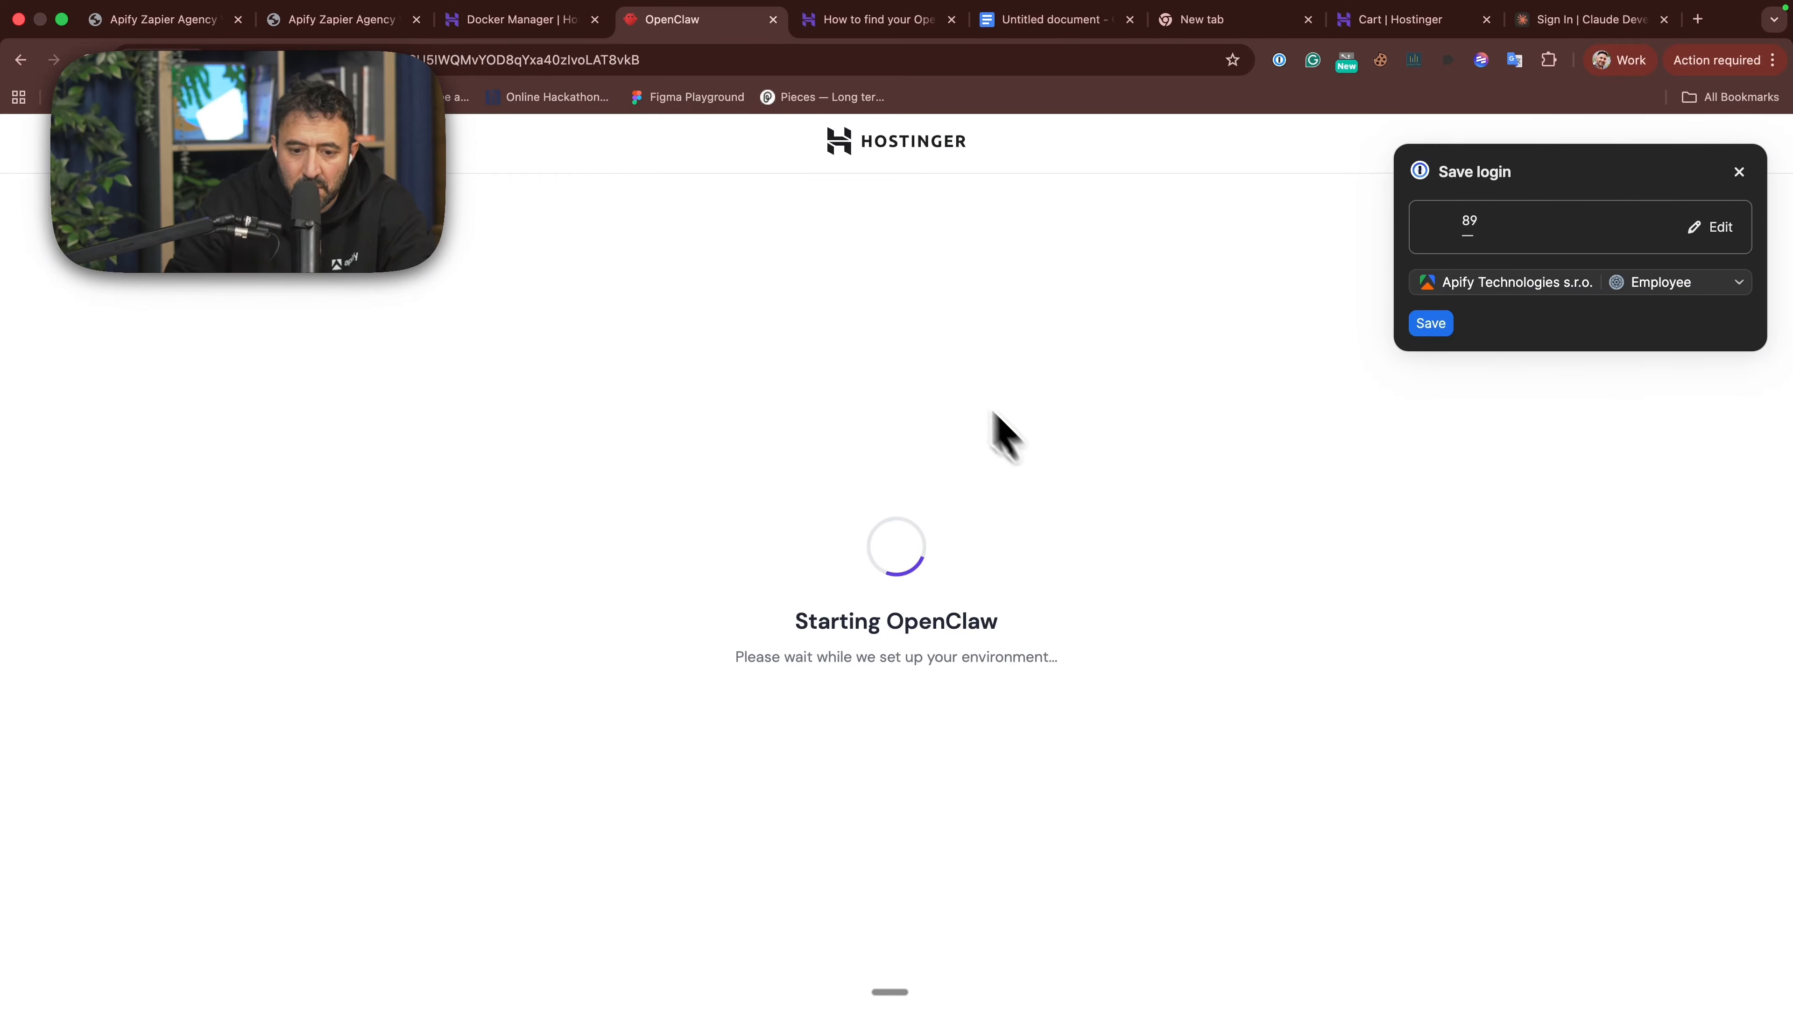
{"action": "left_click", "coordinate": [1714, 221]}
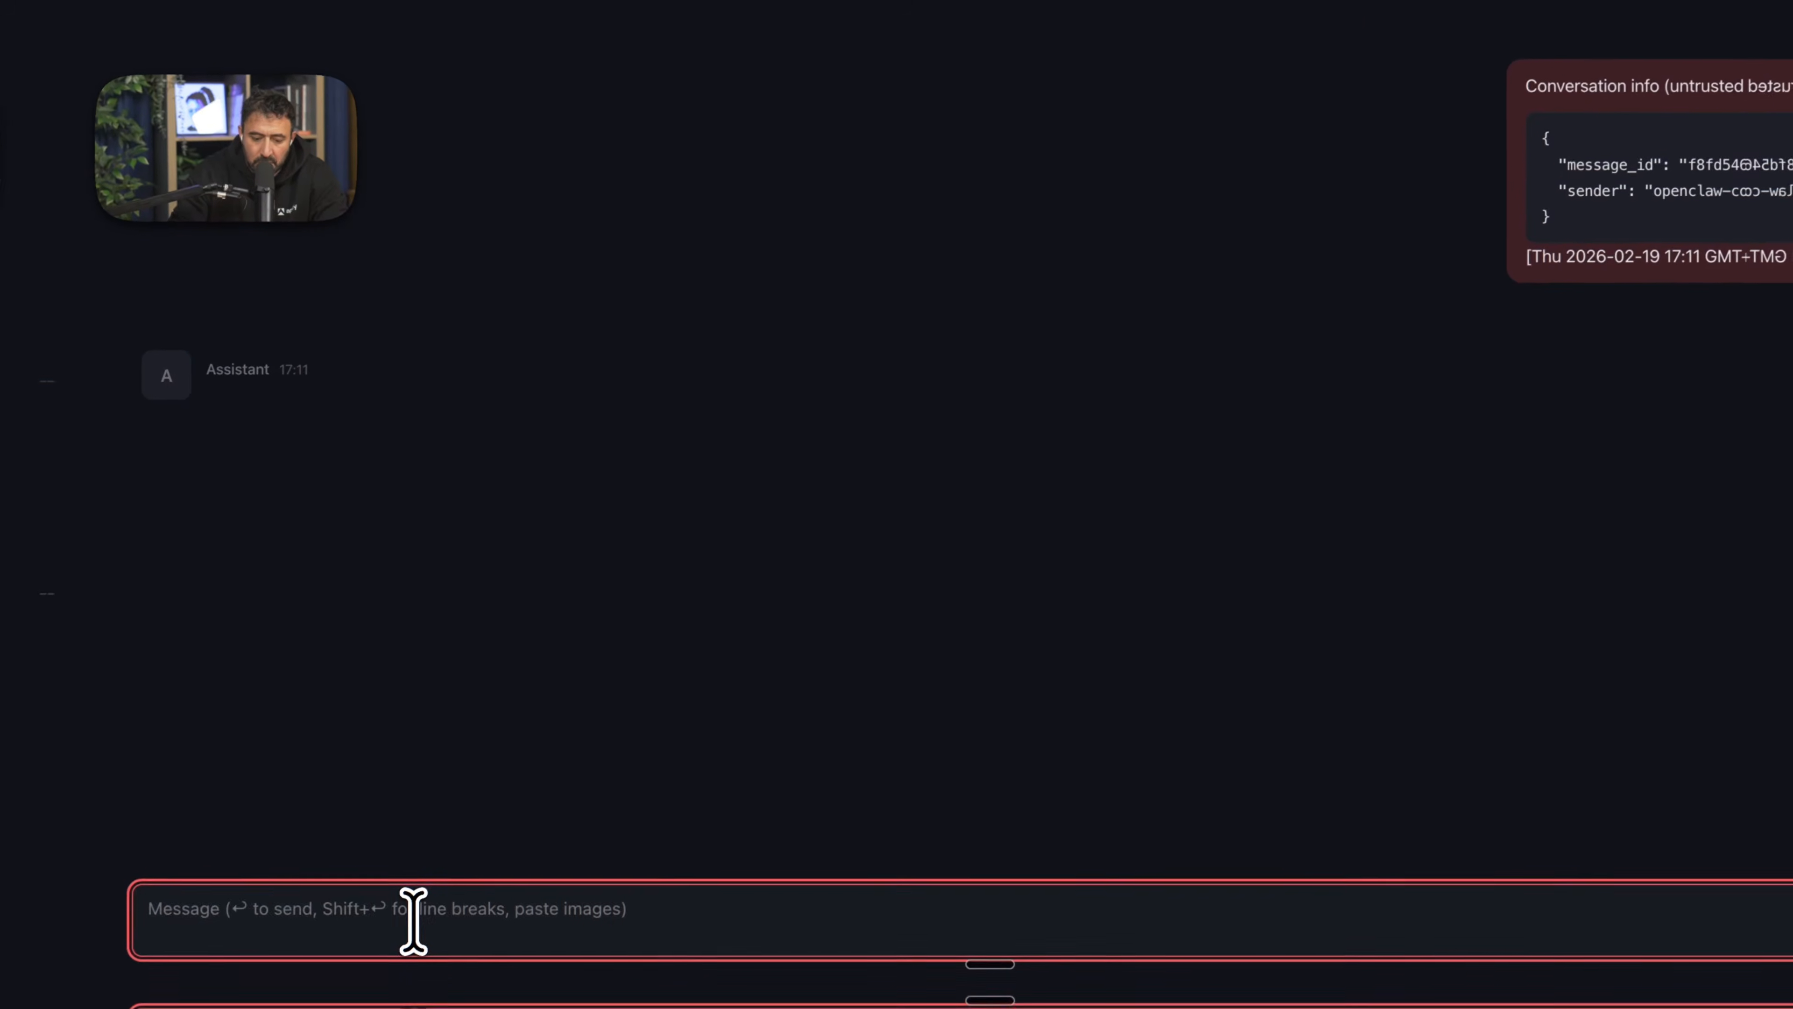
- Send the chat message "hello how are you" to the OpenClaw agent
{"action": "type", "text": "hello how are you"}
{"action": "key", "text": "Return"}
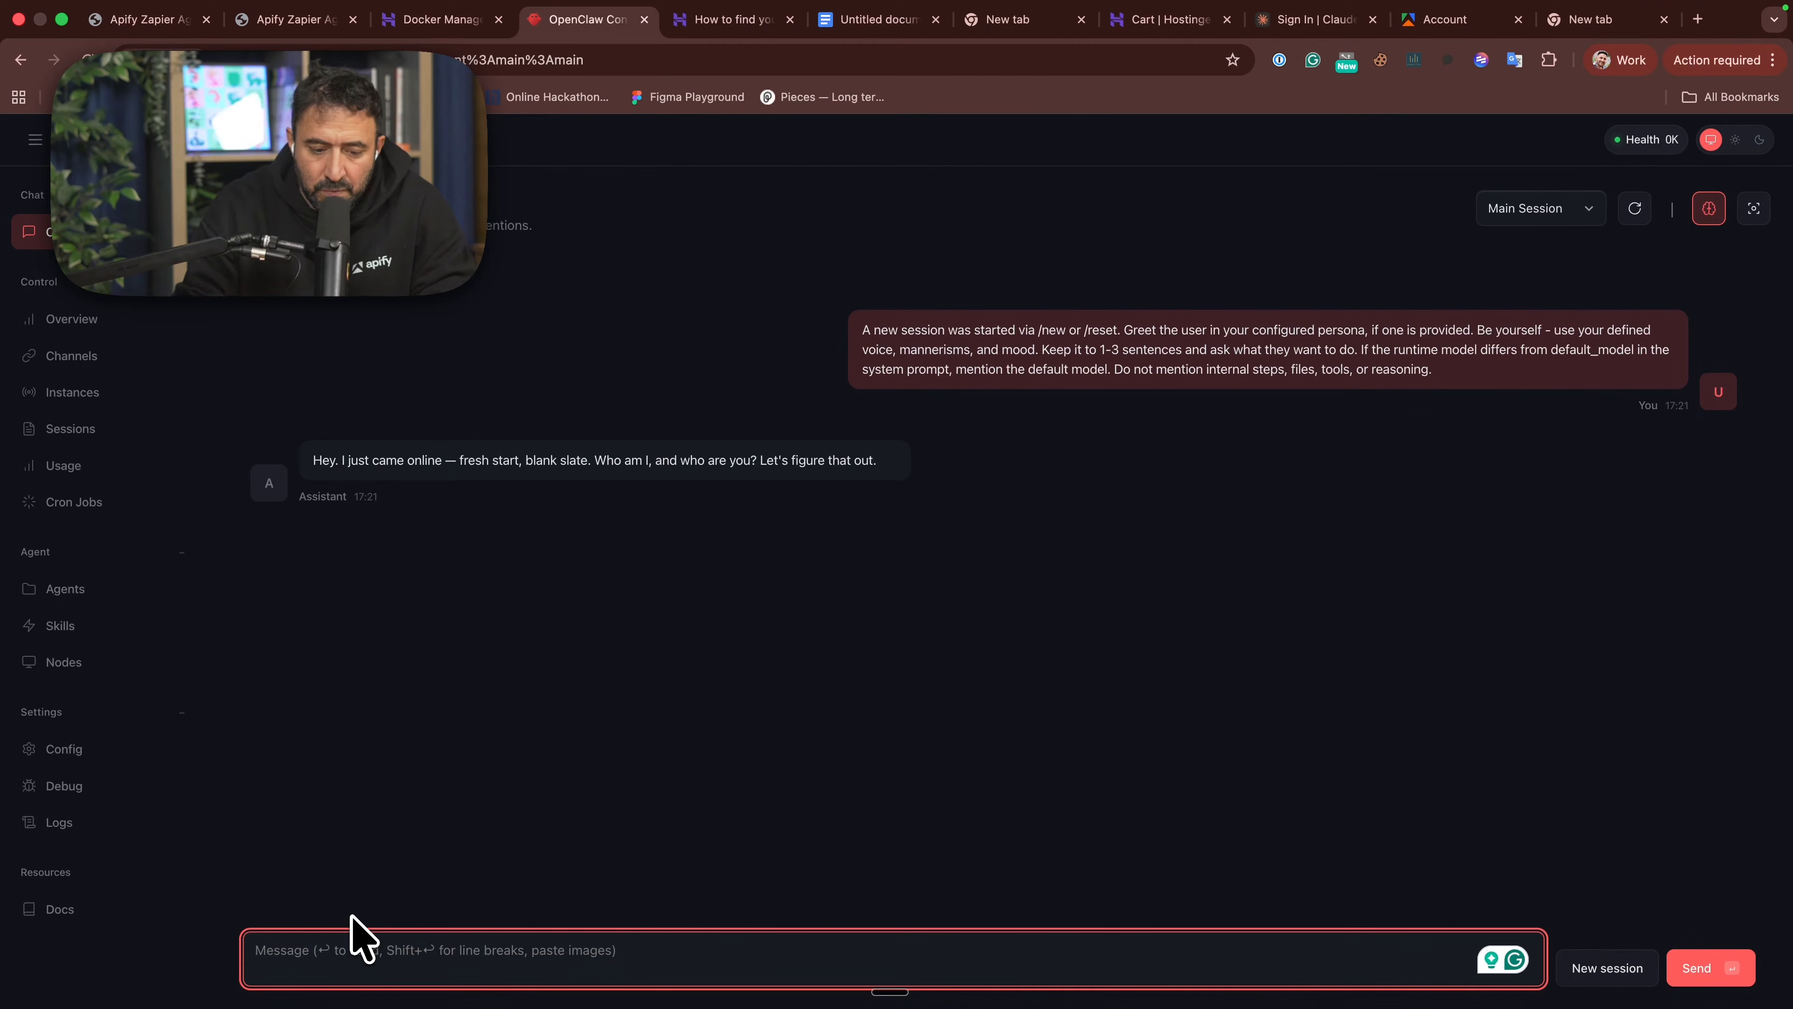
- Tell the agent it is the social media agent, giving a morning brief on social media trends using hashtags and what the influencers are up to
{"action": "type", "text": "you are my so"}
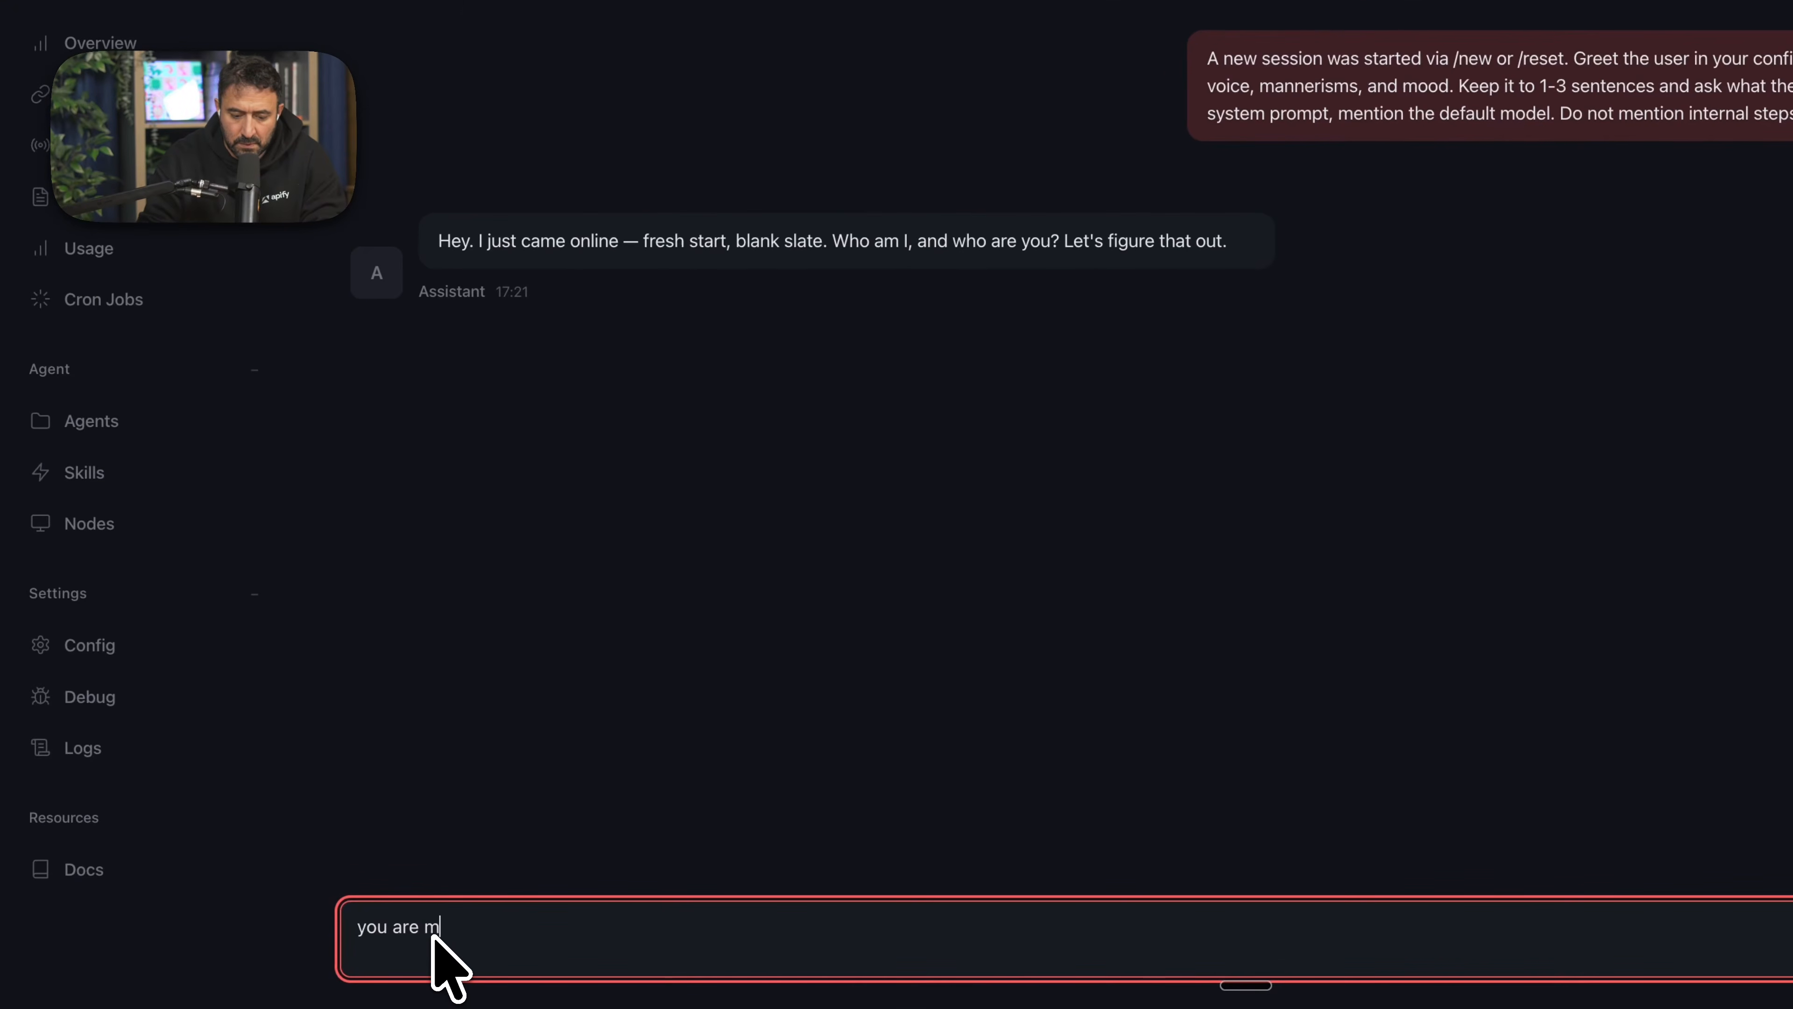
{"action": "type", "text": "cil"}
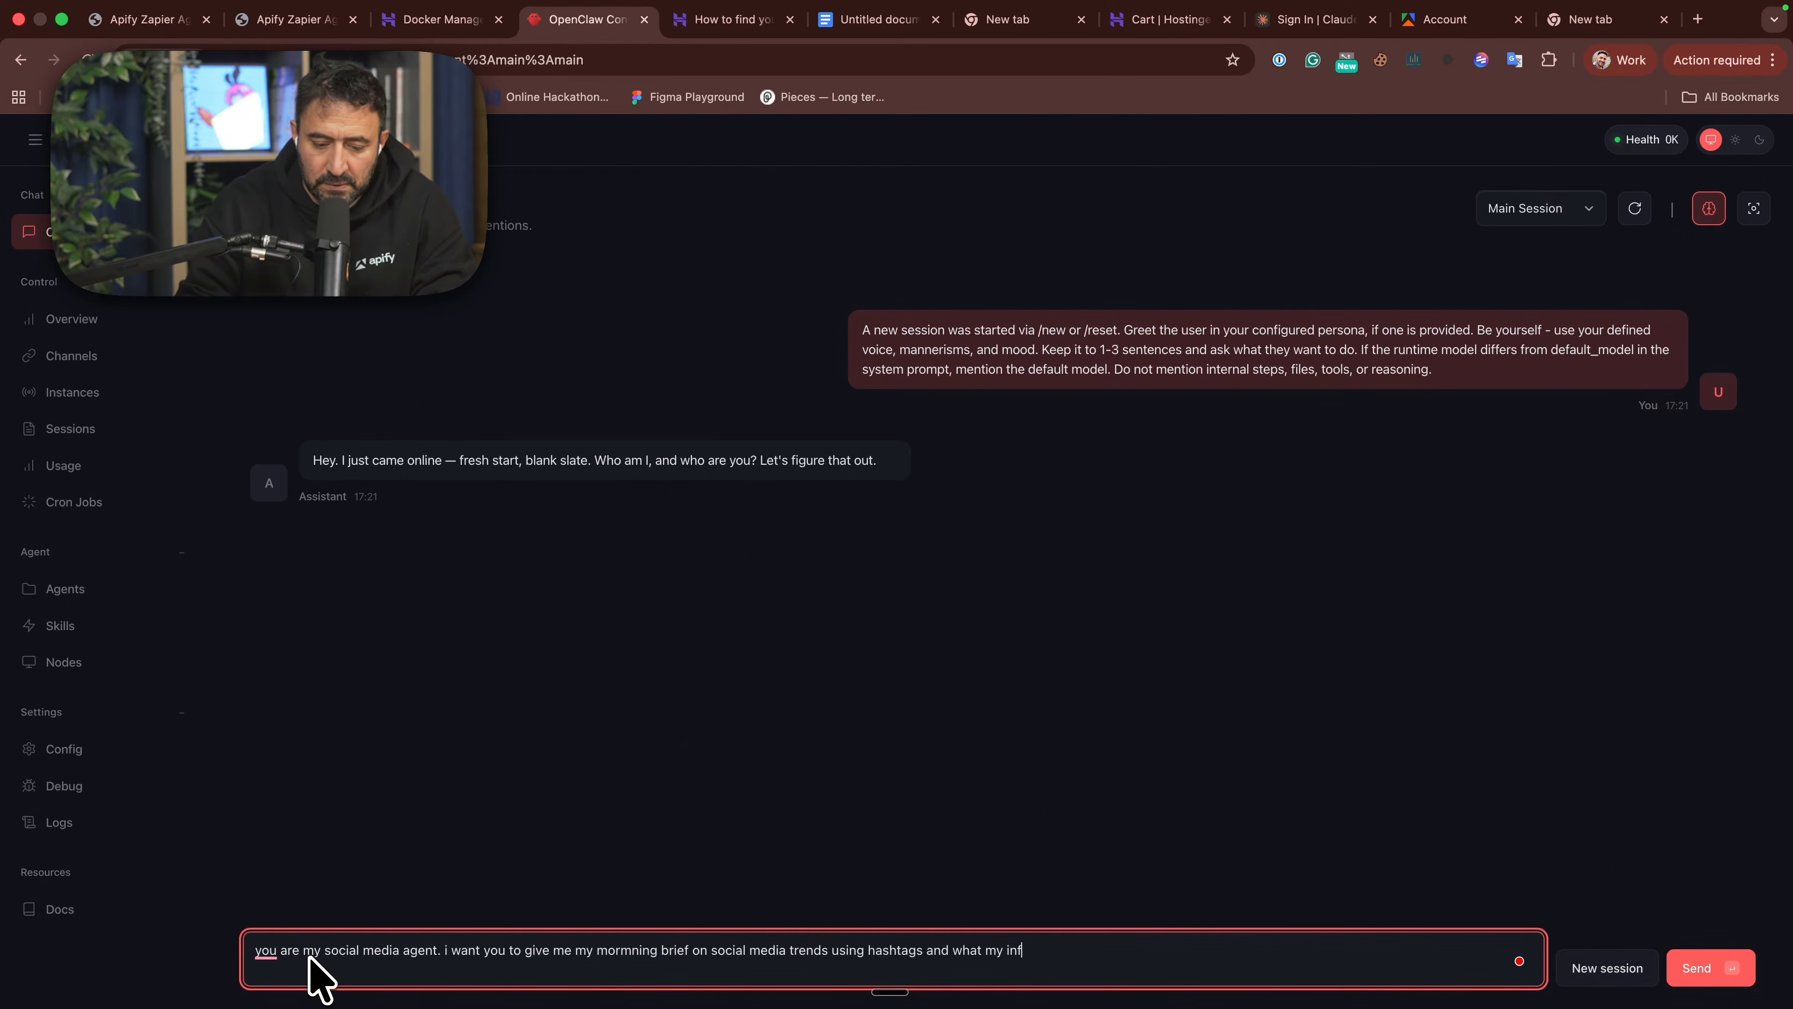
{"action": "type", "text": "s are up to."}
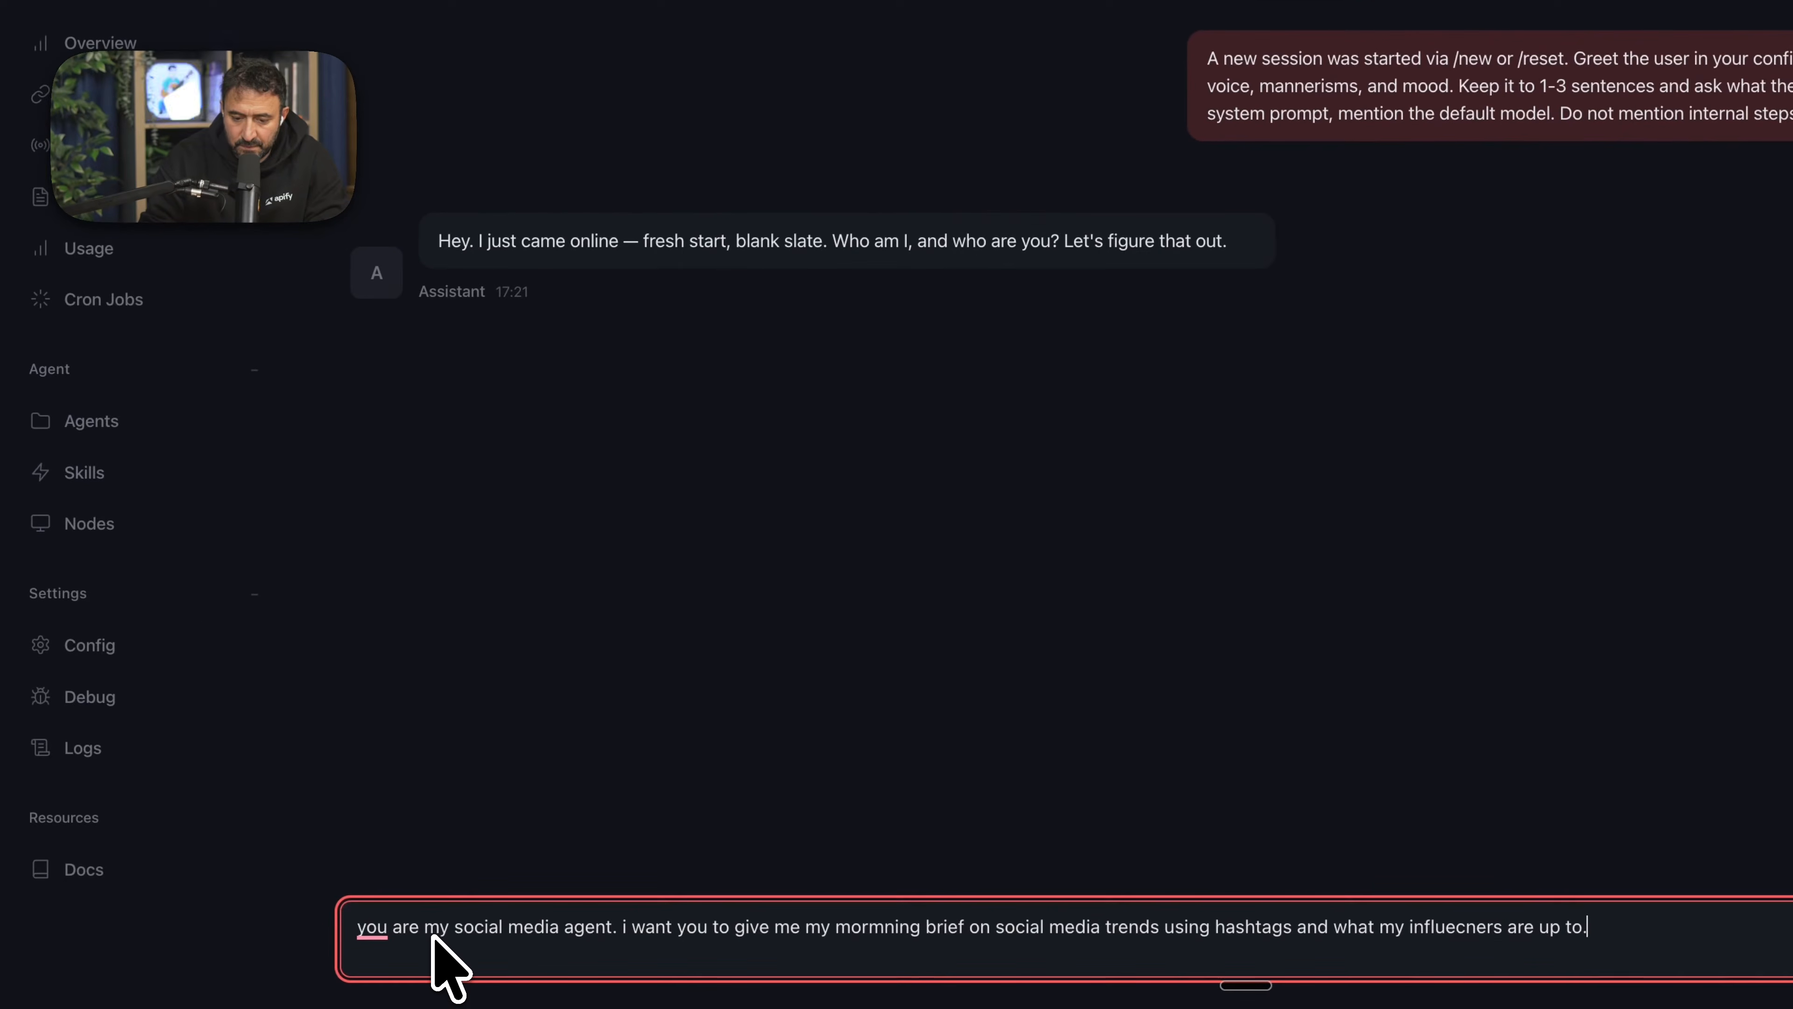
{"action": "key", "text": "Return"}
- Ask the agent to install the Apify skill from clawdhub and find top trending Instagram and Tiktok posts and videos about skin care
{"action": "type", "text": "Lets install Apify skill from clawdhub, and lets focus on Instagram, Tiktok"}
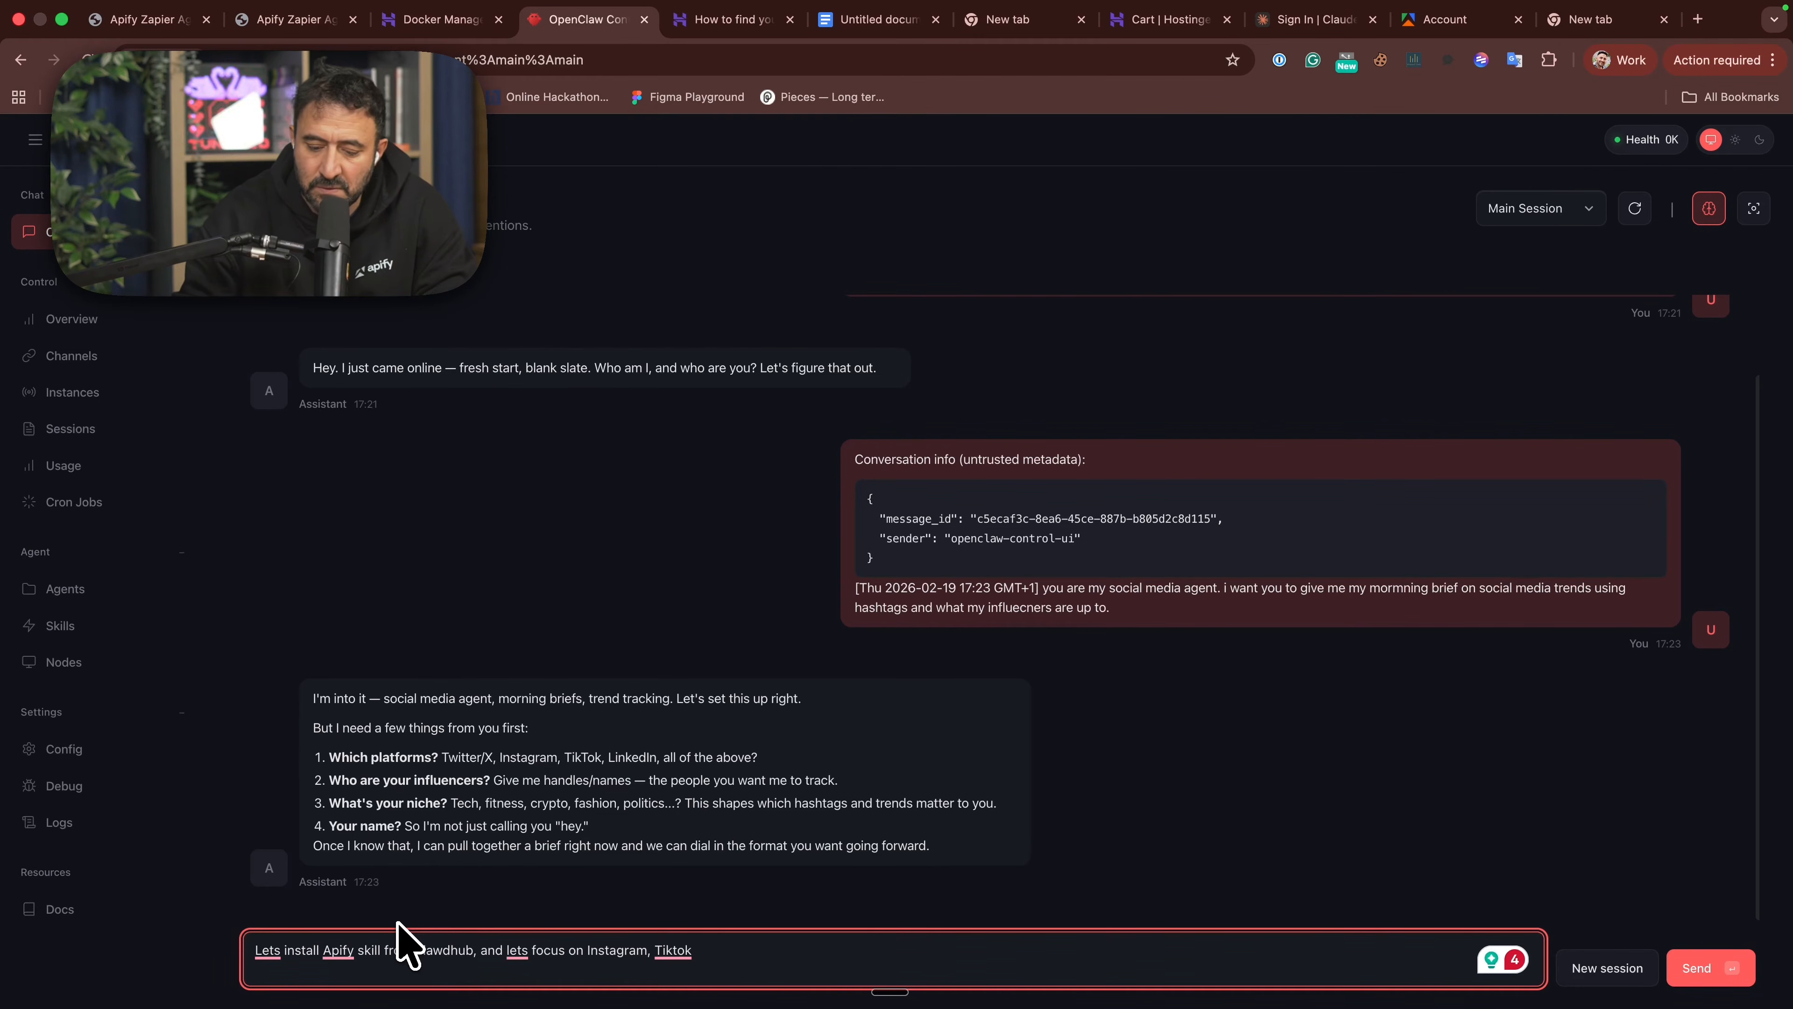
{"action": "type", "text": "I want to know what are the top trending posts, videos, talking about skin care"}
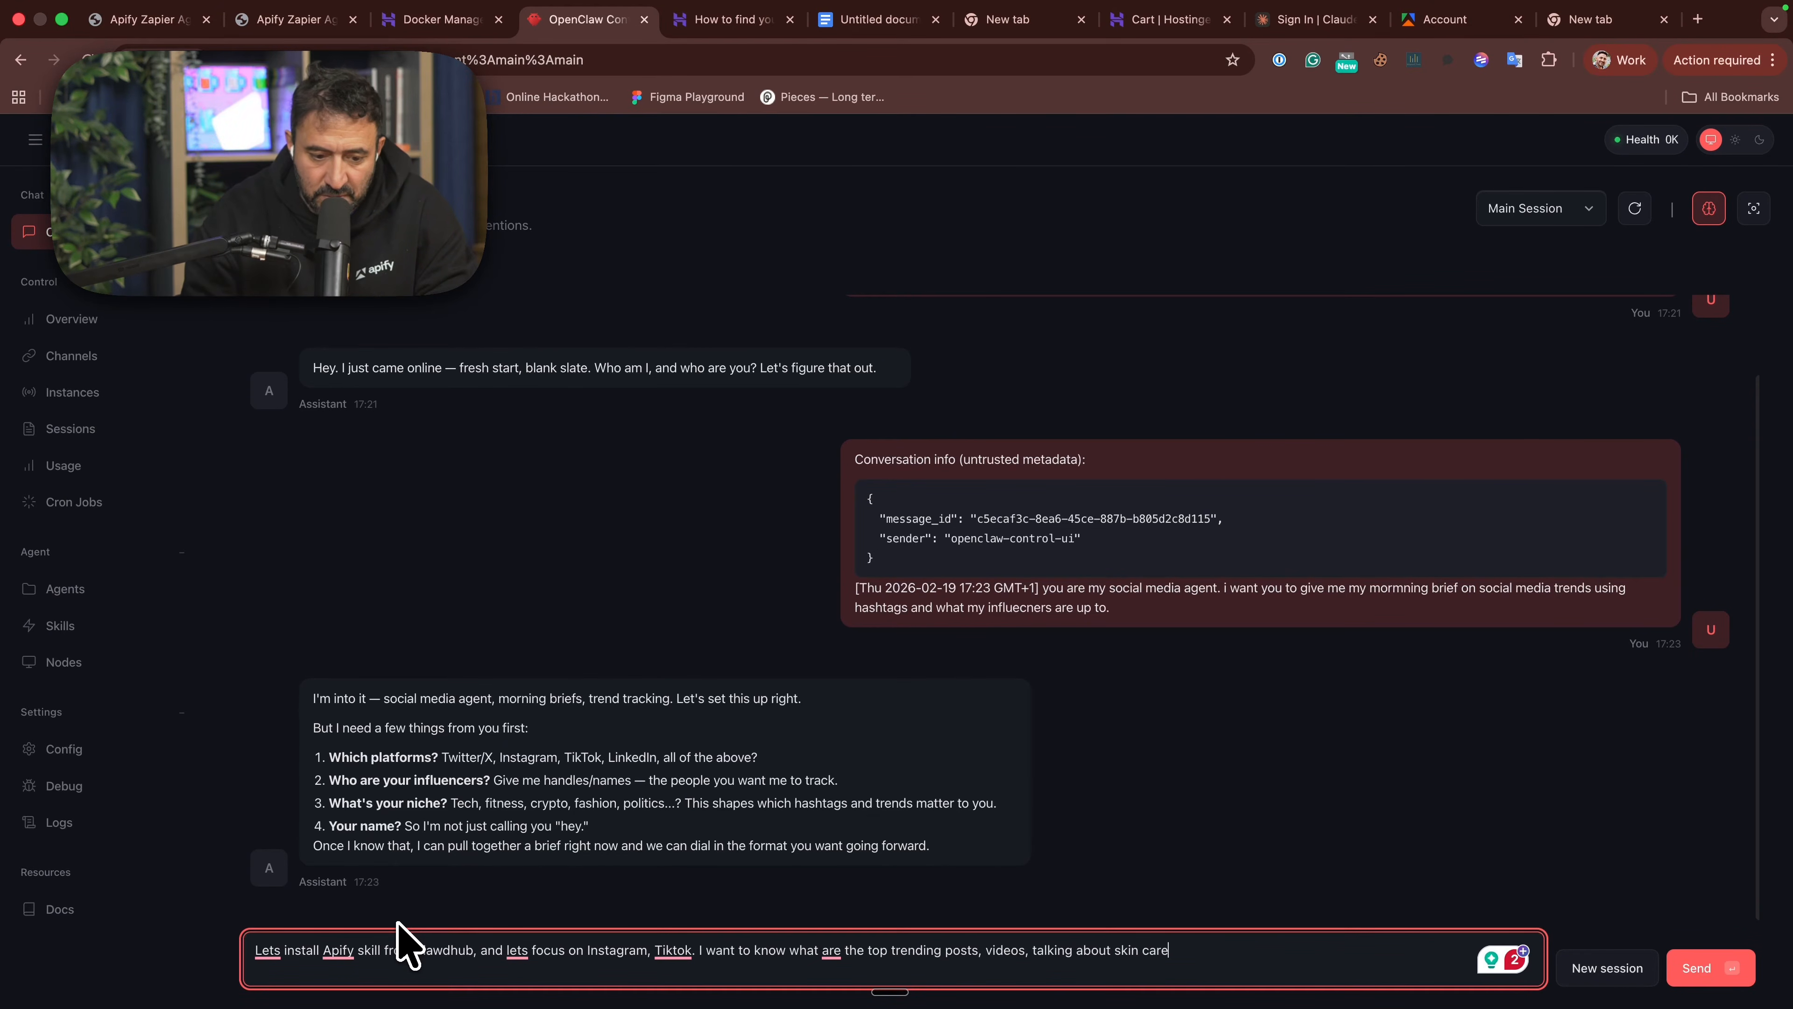
{"action": "key", "text": "Return"}
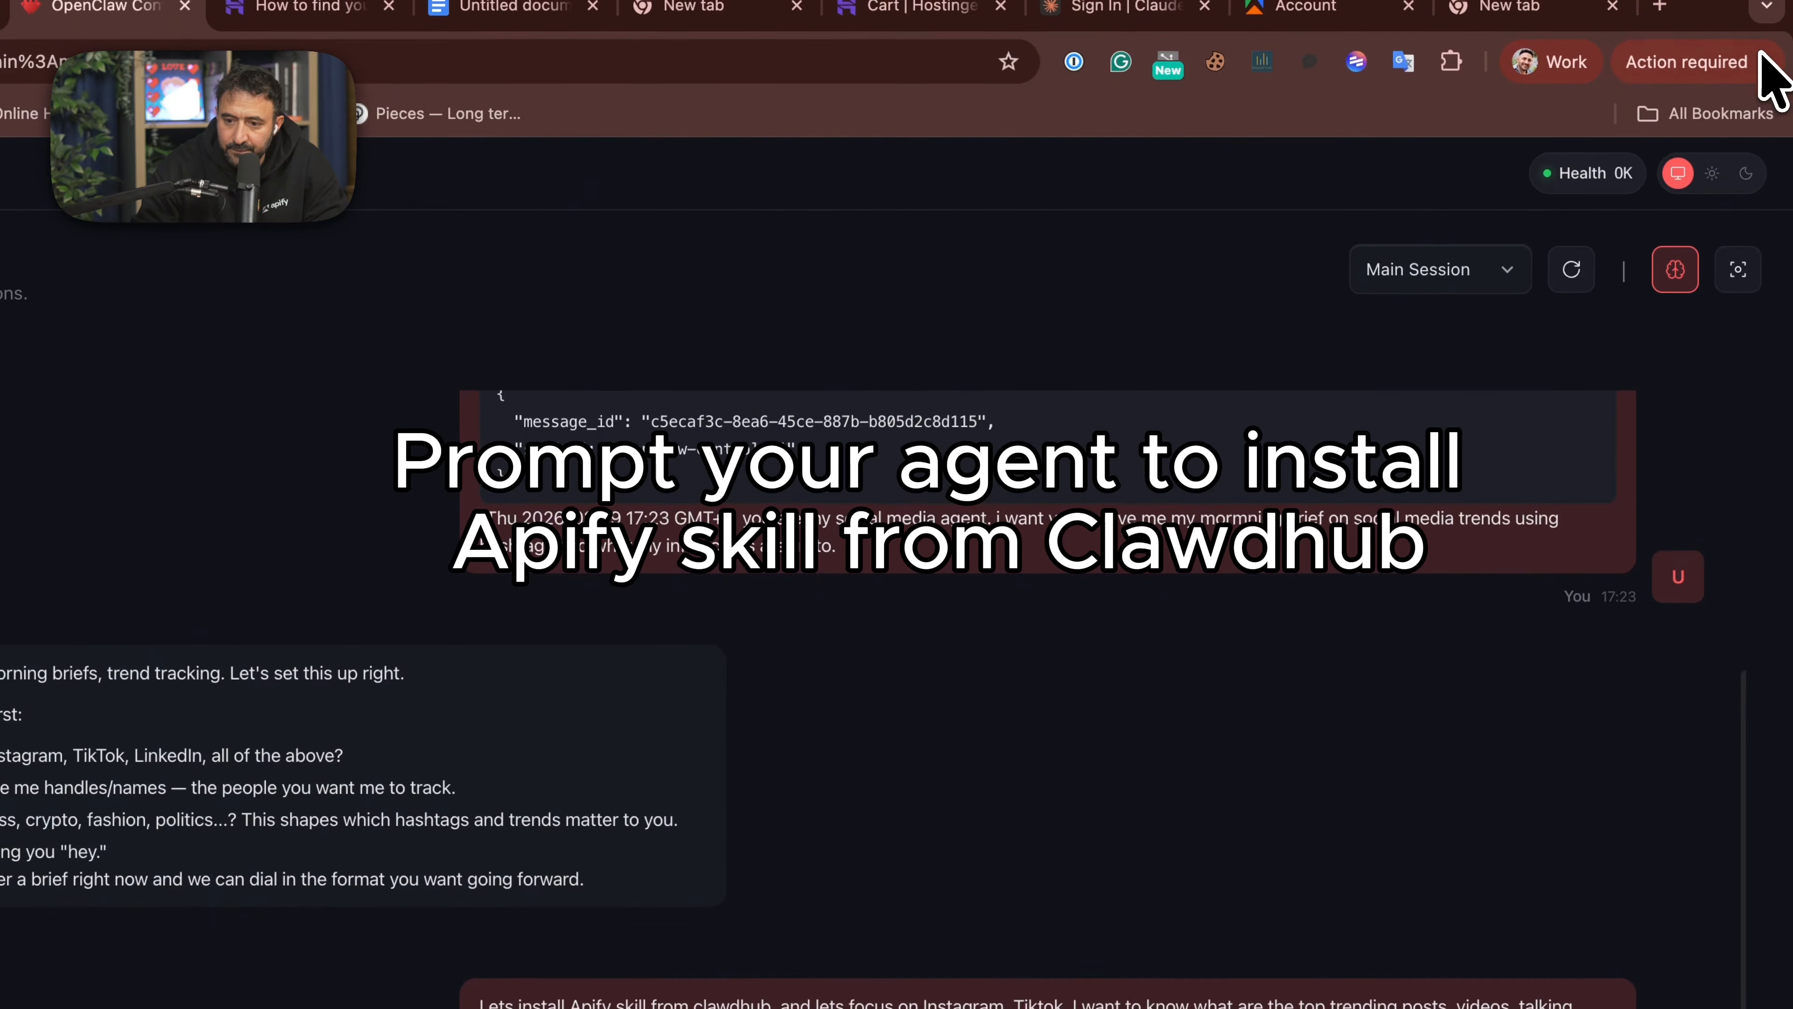
- Enlarge the chat page and highlight the part of the agent's reply about checking the token
{"action": "left_click", "coordinate": [1764, 62]}
{"action": "left_click", "coordinate": [1693, 645]}
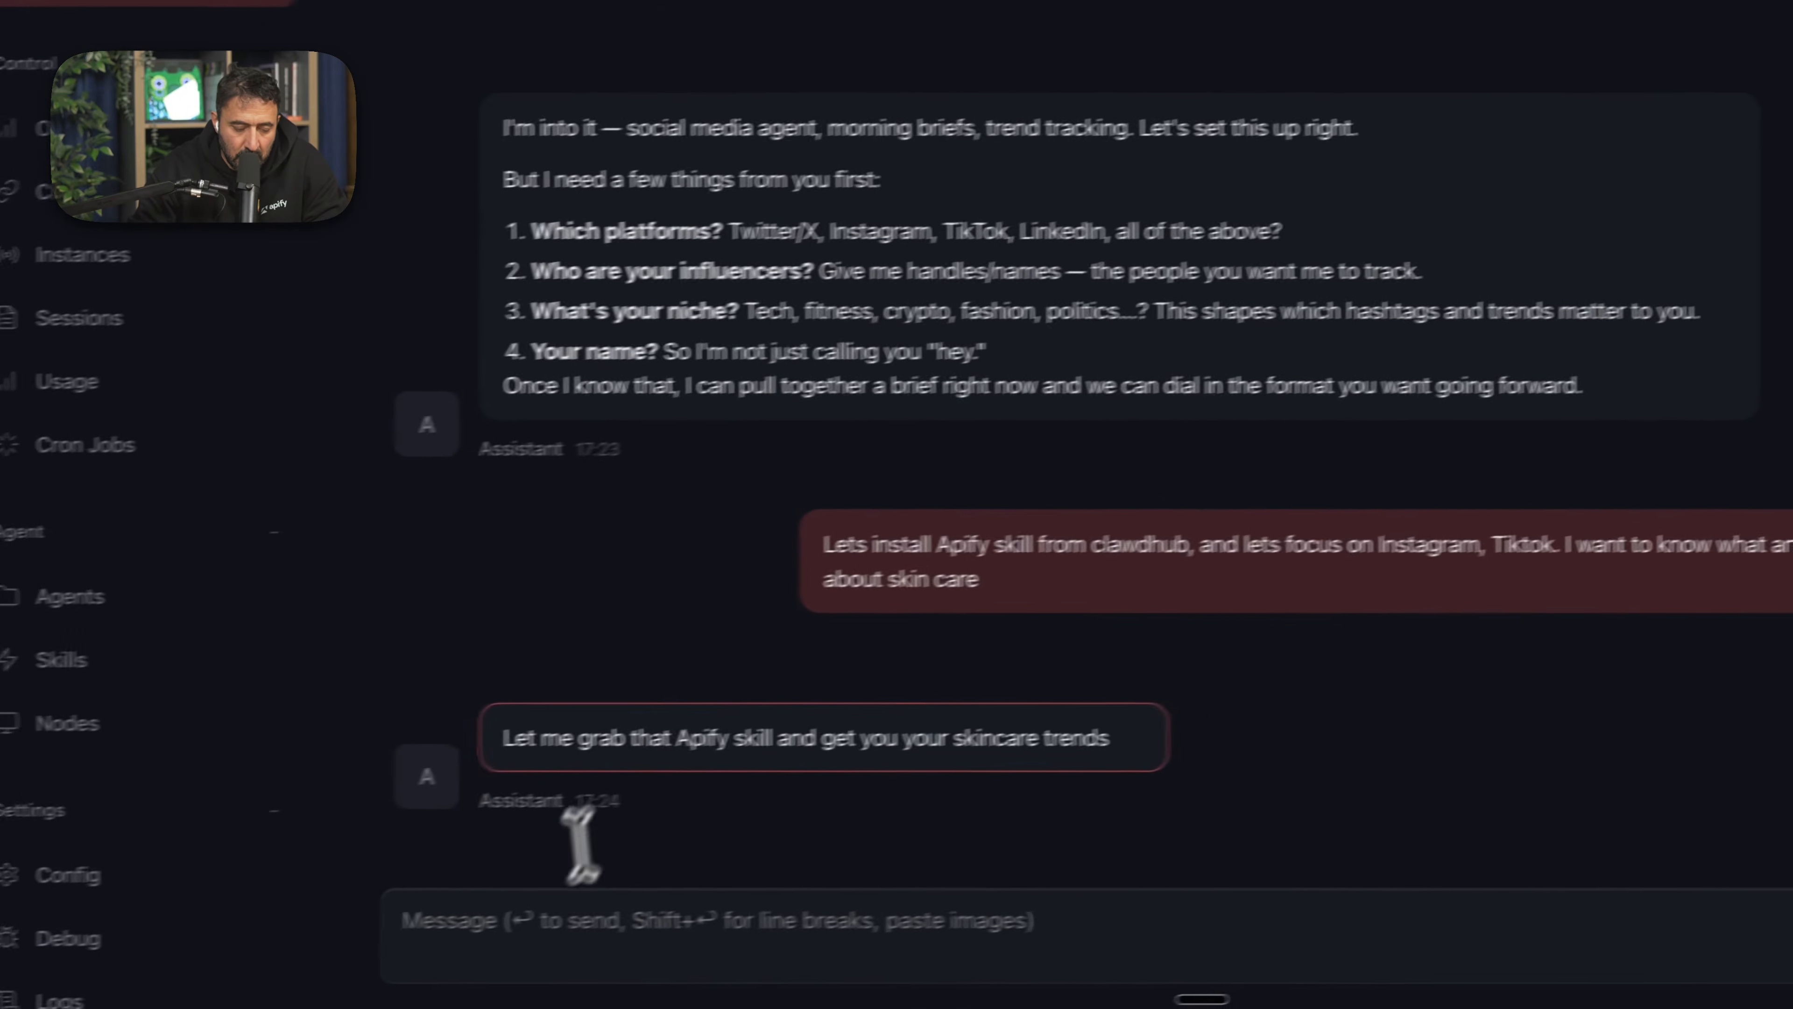
{"action": "left_click", "coordinate": [488, 940]}
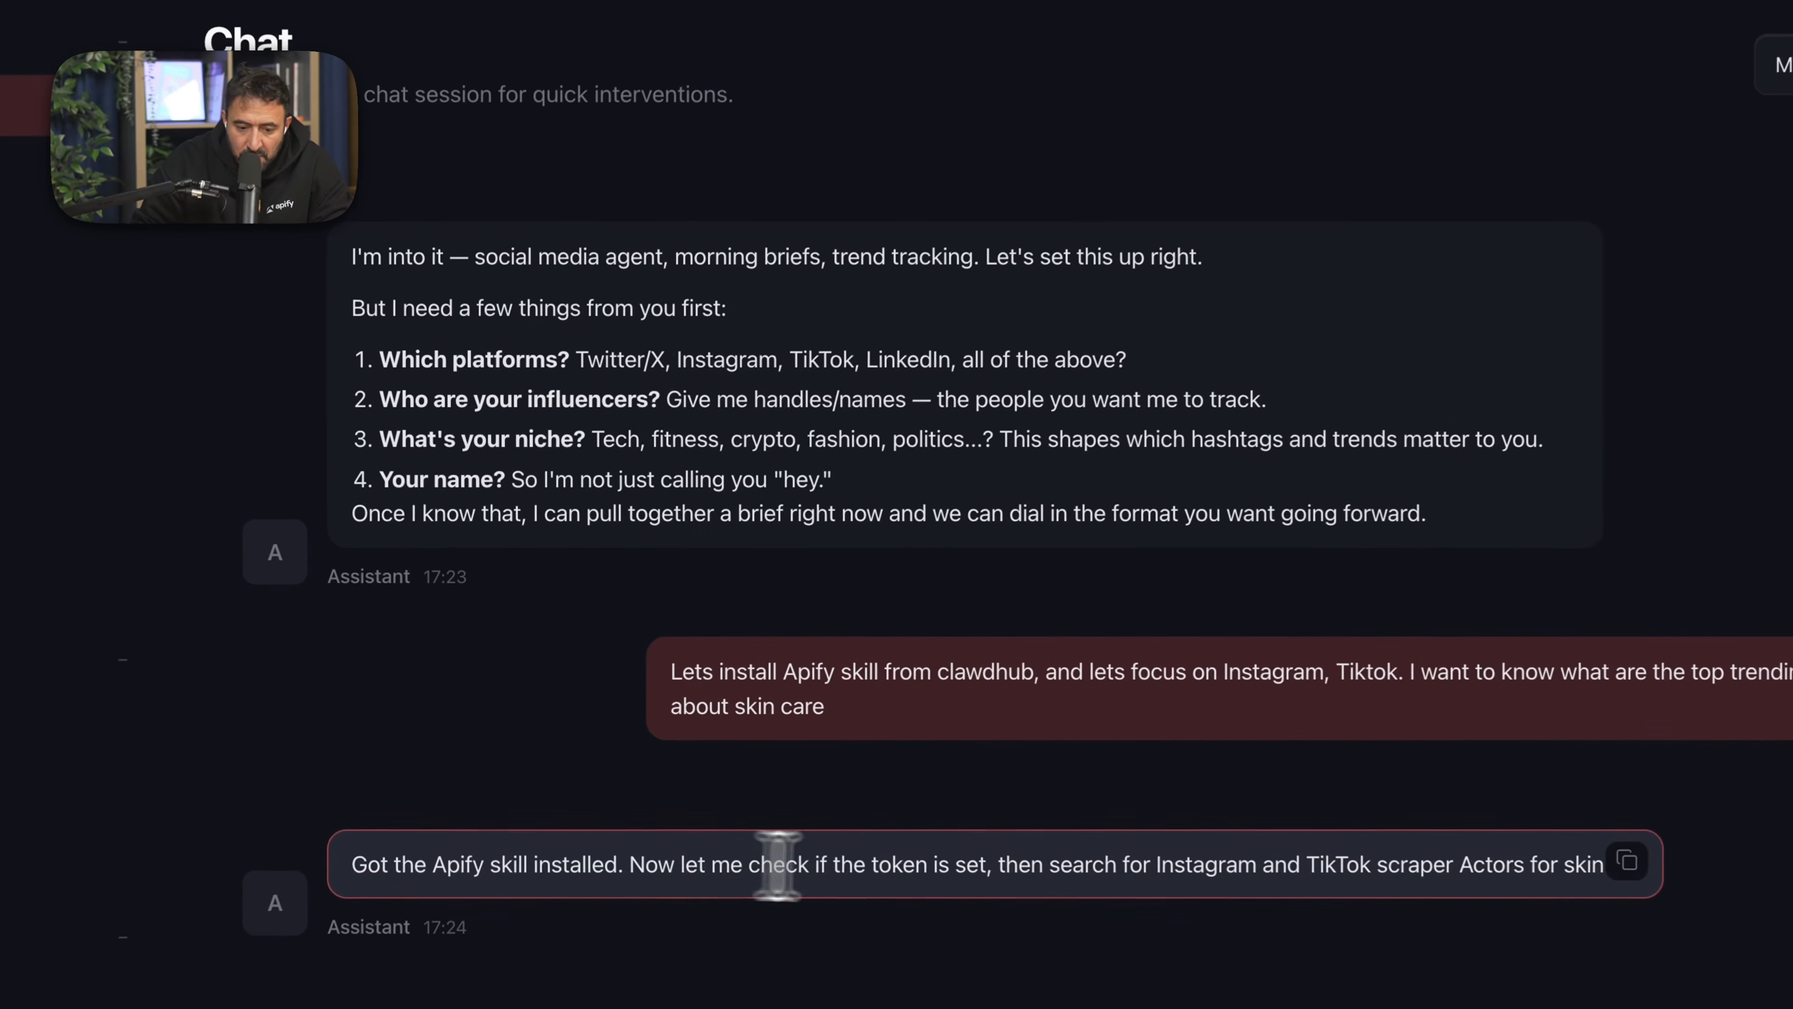
{"action": "left_click_drag", "start_coordinate": [679, 865], "coordinate": [880, 866]}
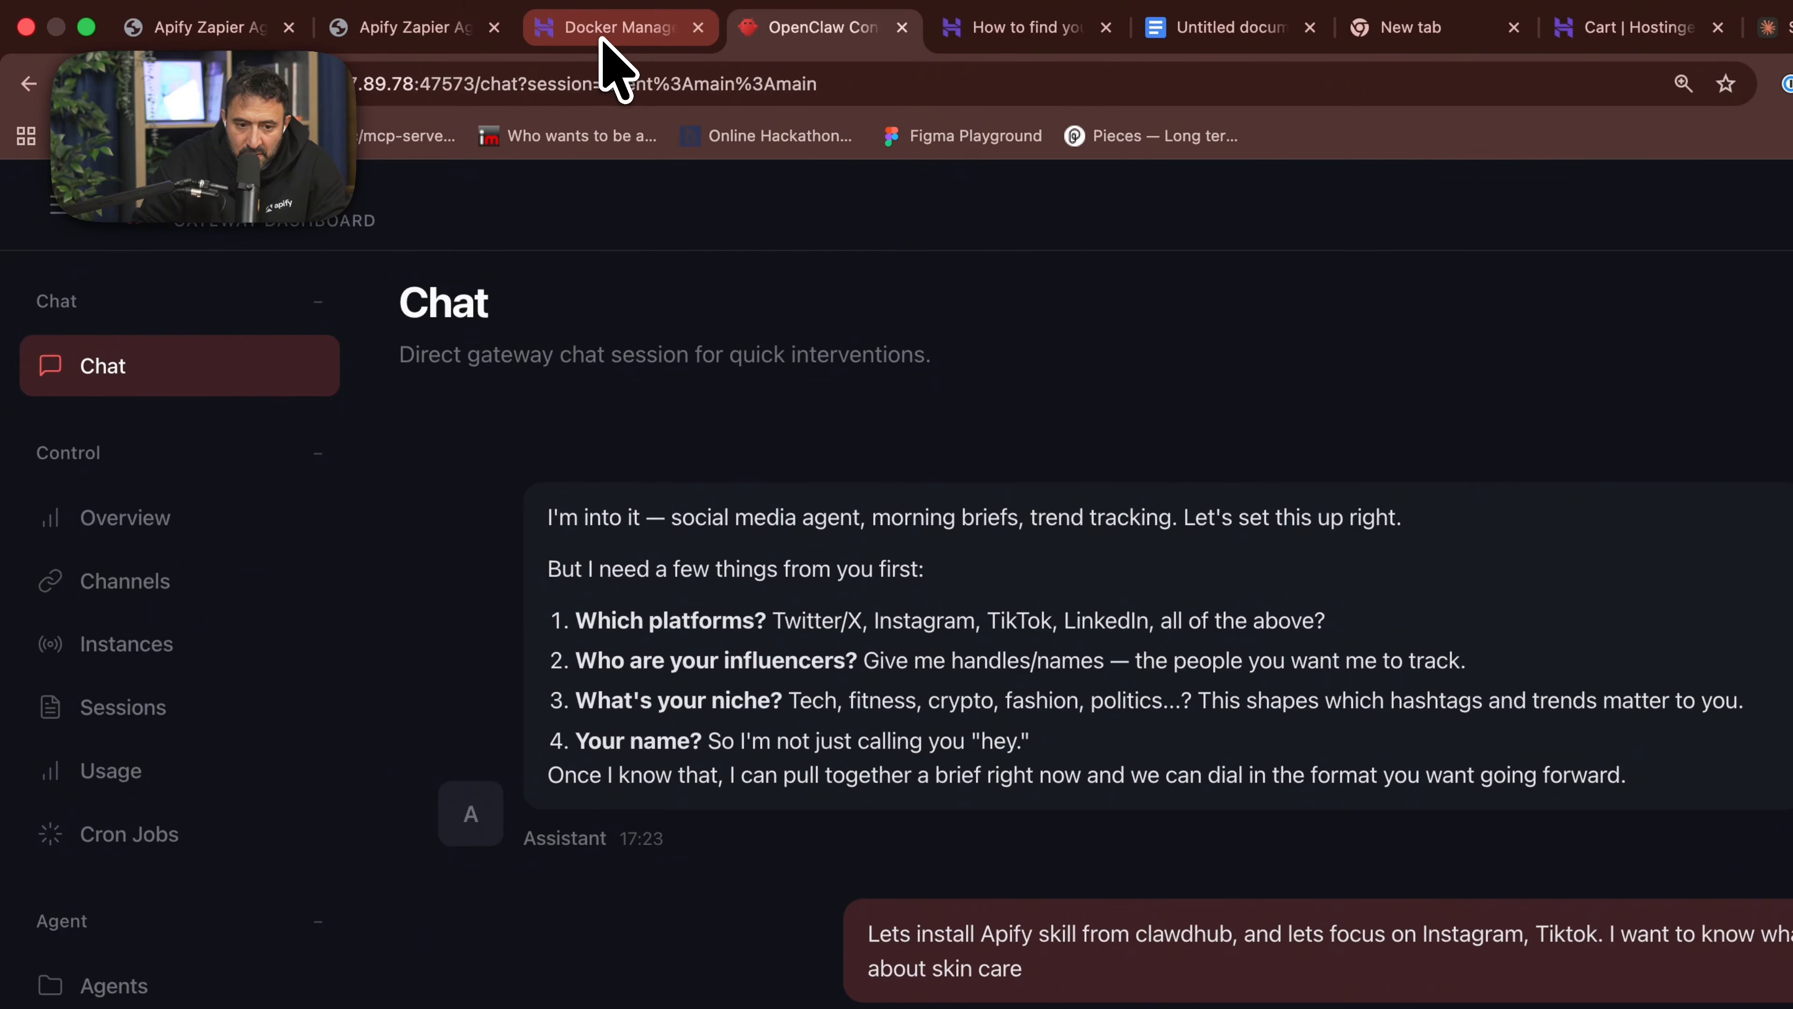
- Open the openclaw-qje7 project in Hostinger's Docker Manager, expand its environment variables, and highlight the APIFY_TOKEN name
{"action": "left_click", "coordinate": [602, 39]}
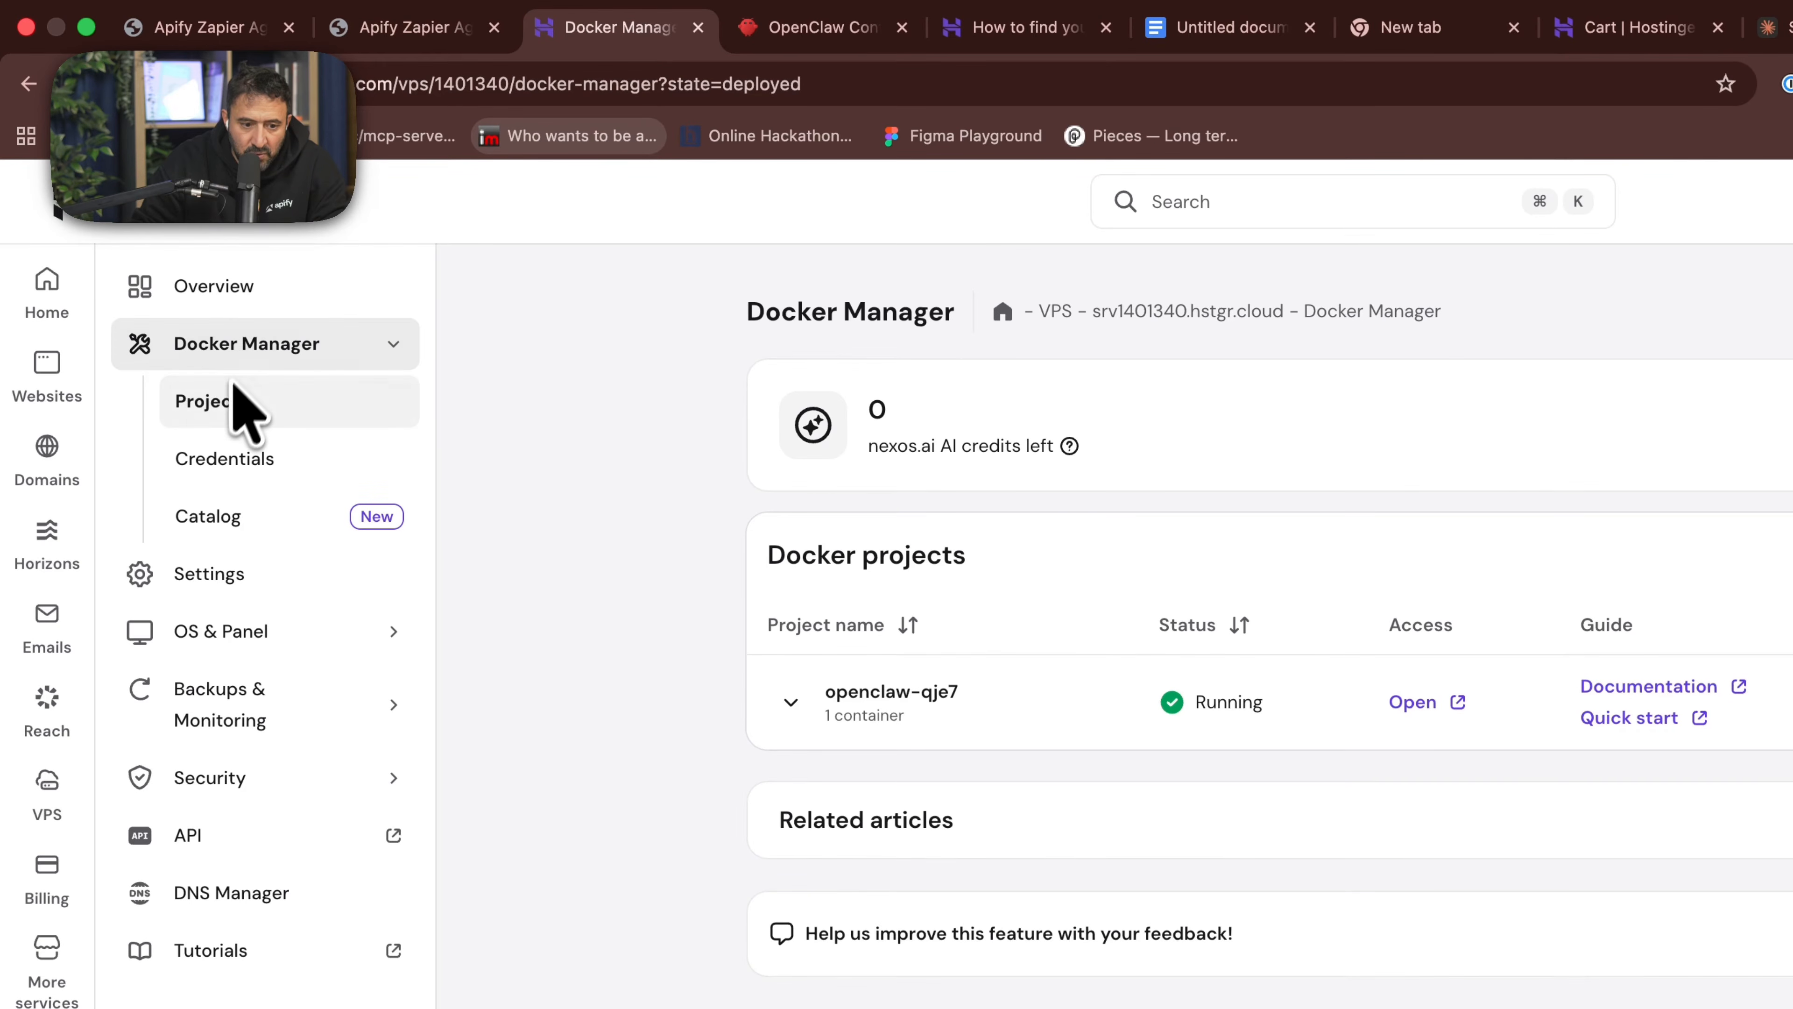
{"action": "left_click", "coordinate": [235, 401]}
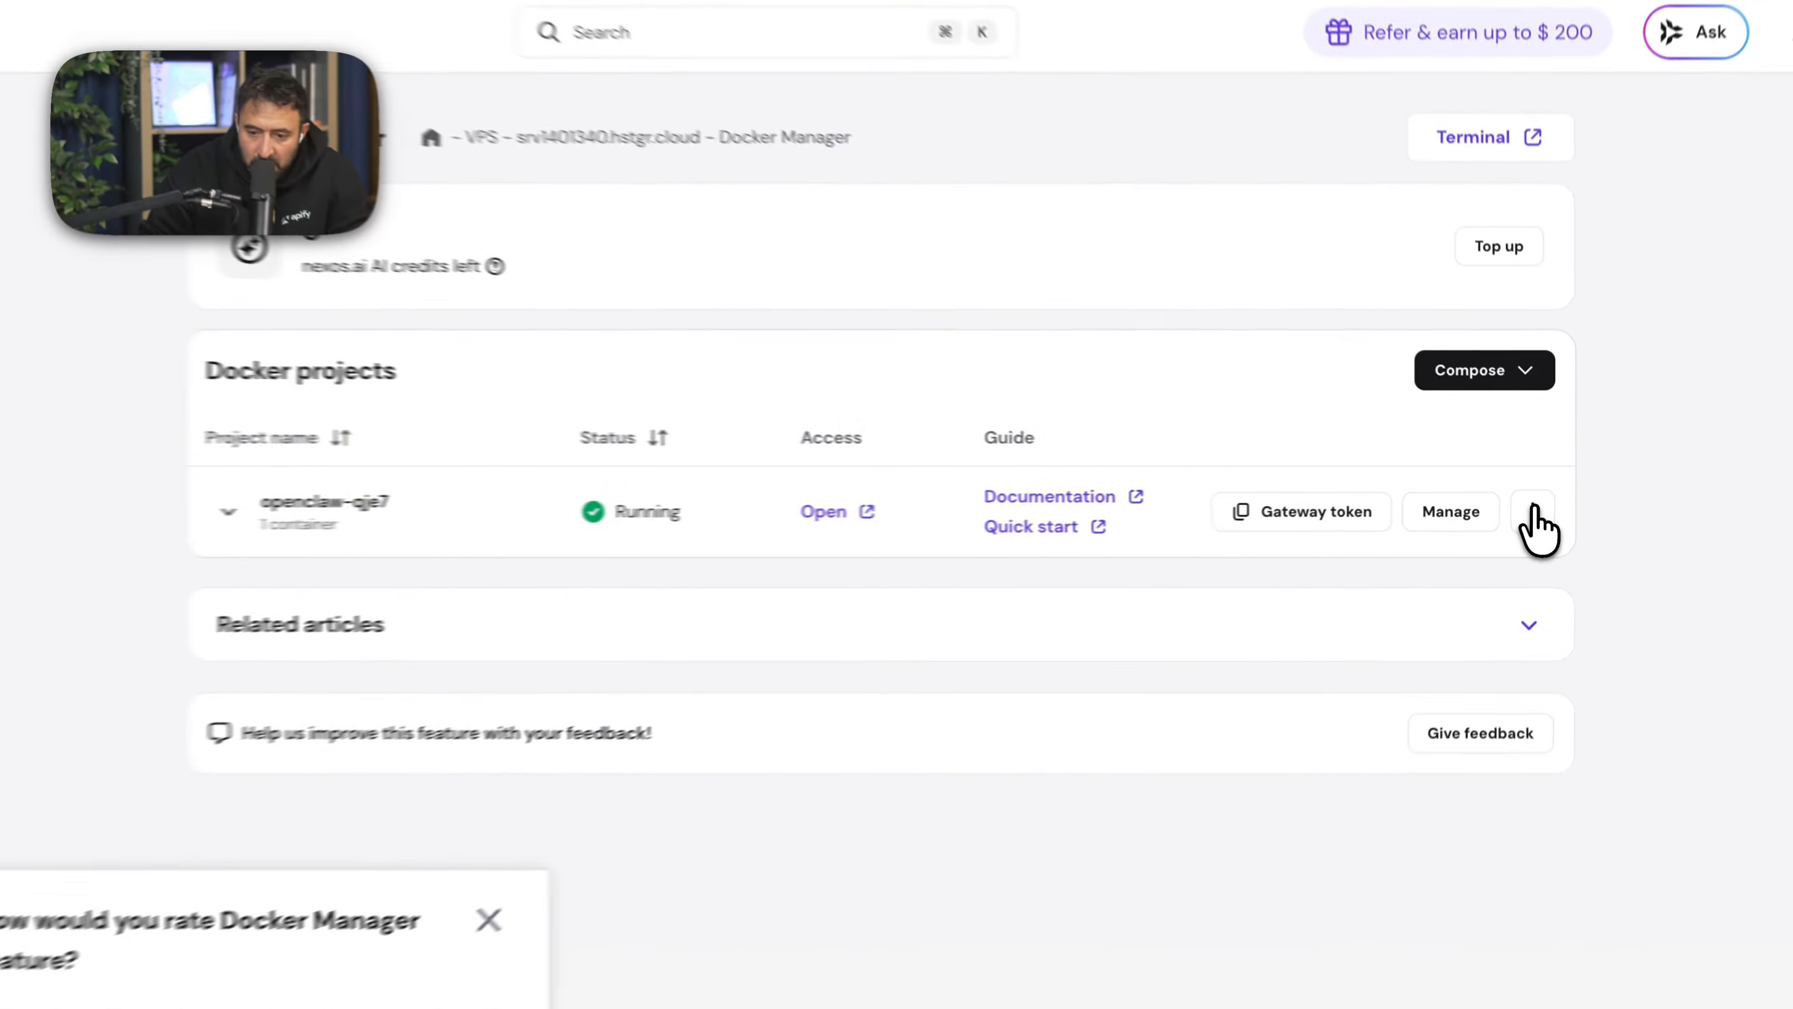
{"action": "left_click", "coordinate": [1538, 502]}
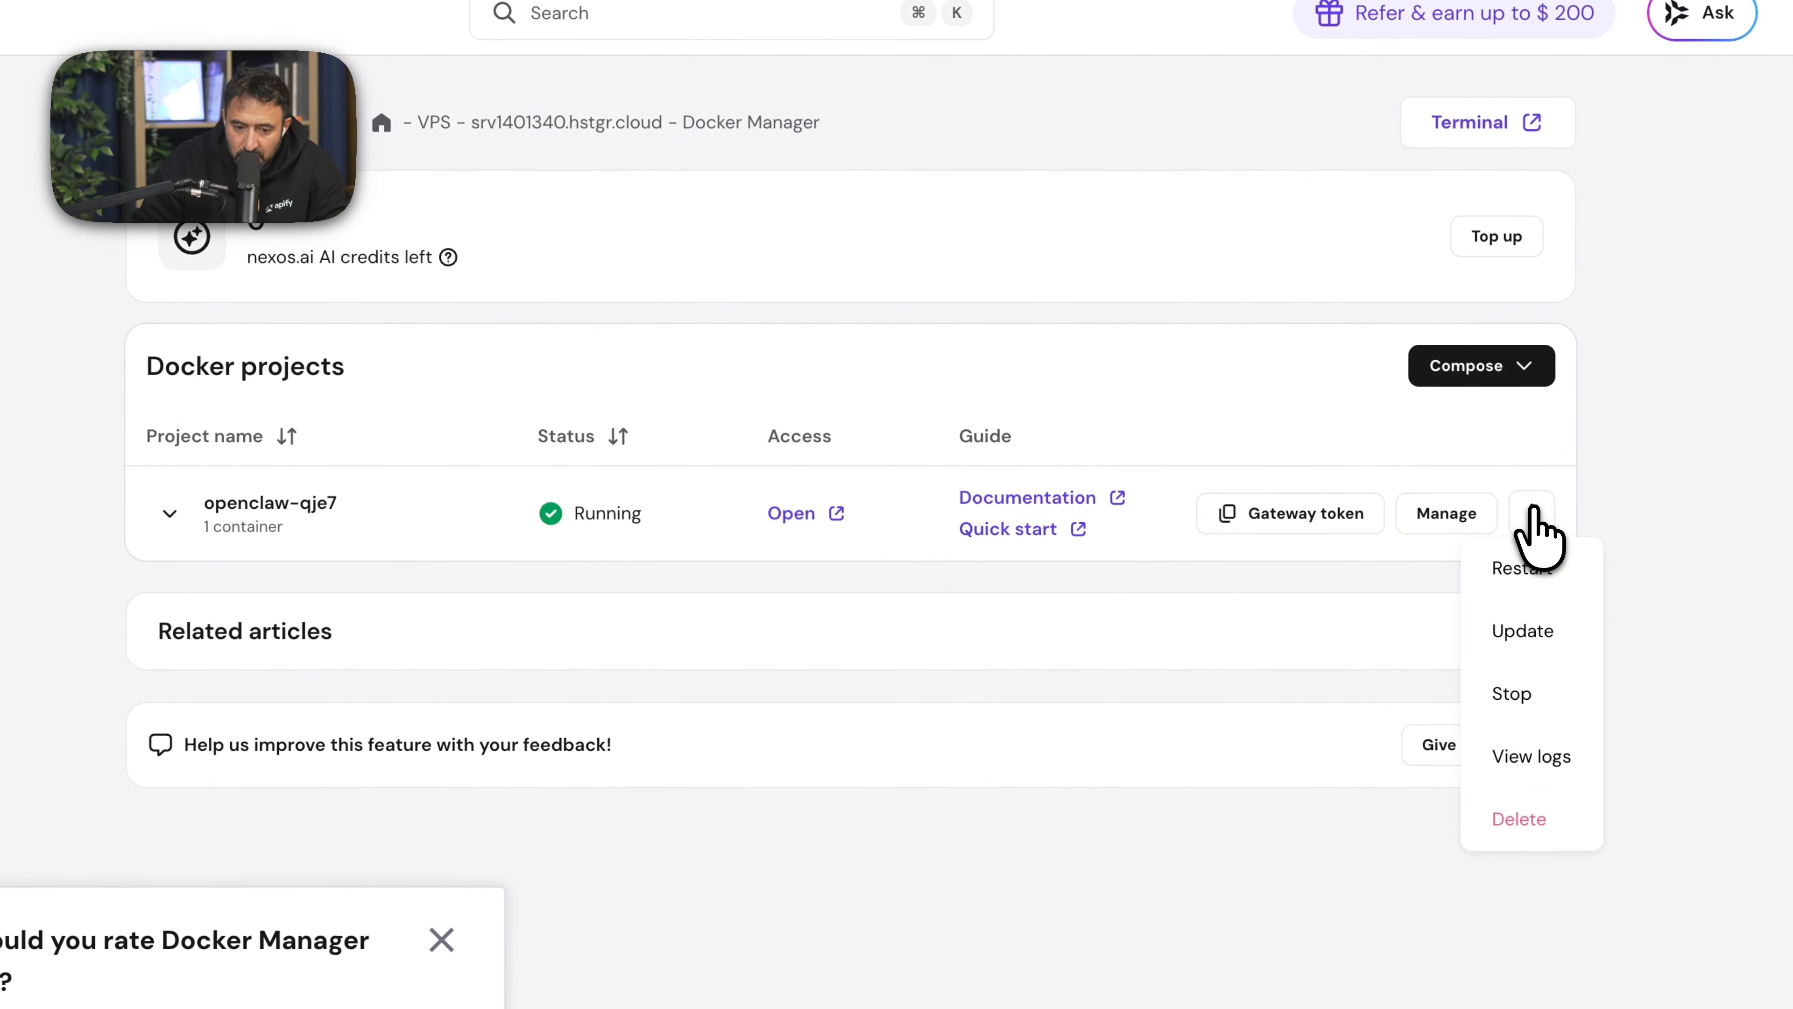
{"action": "left_click", "coordinate": [1476, 503]}
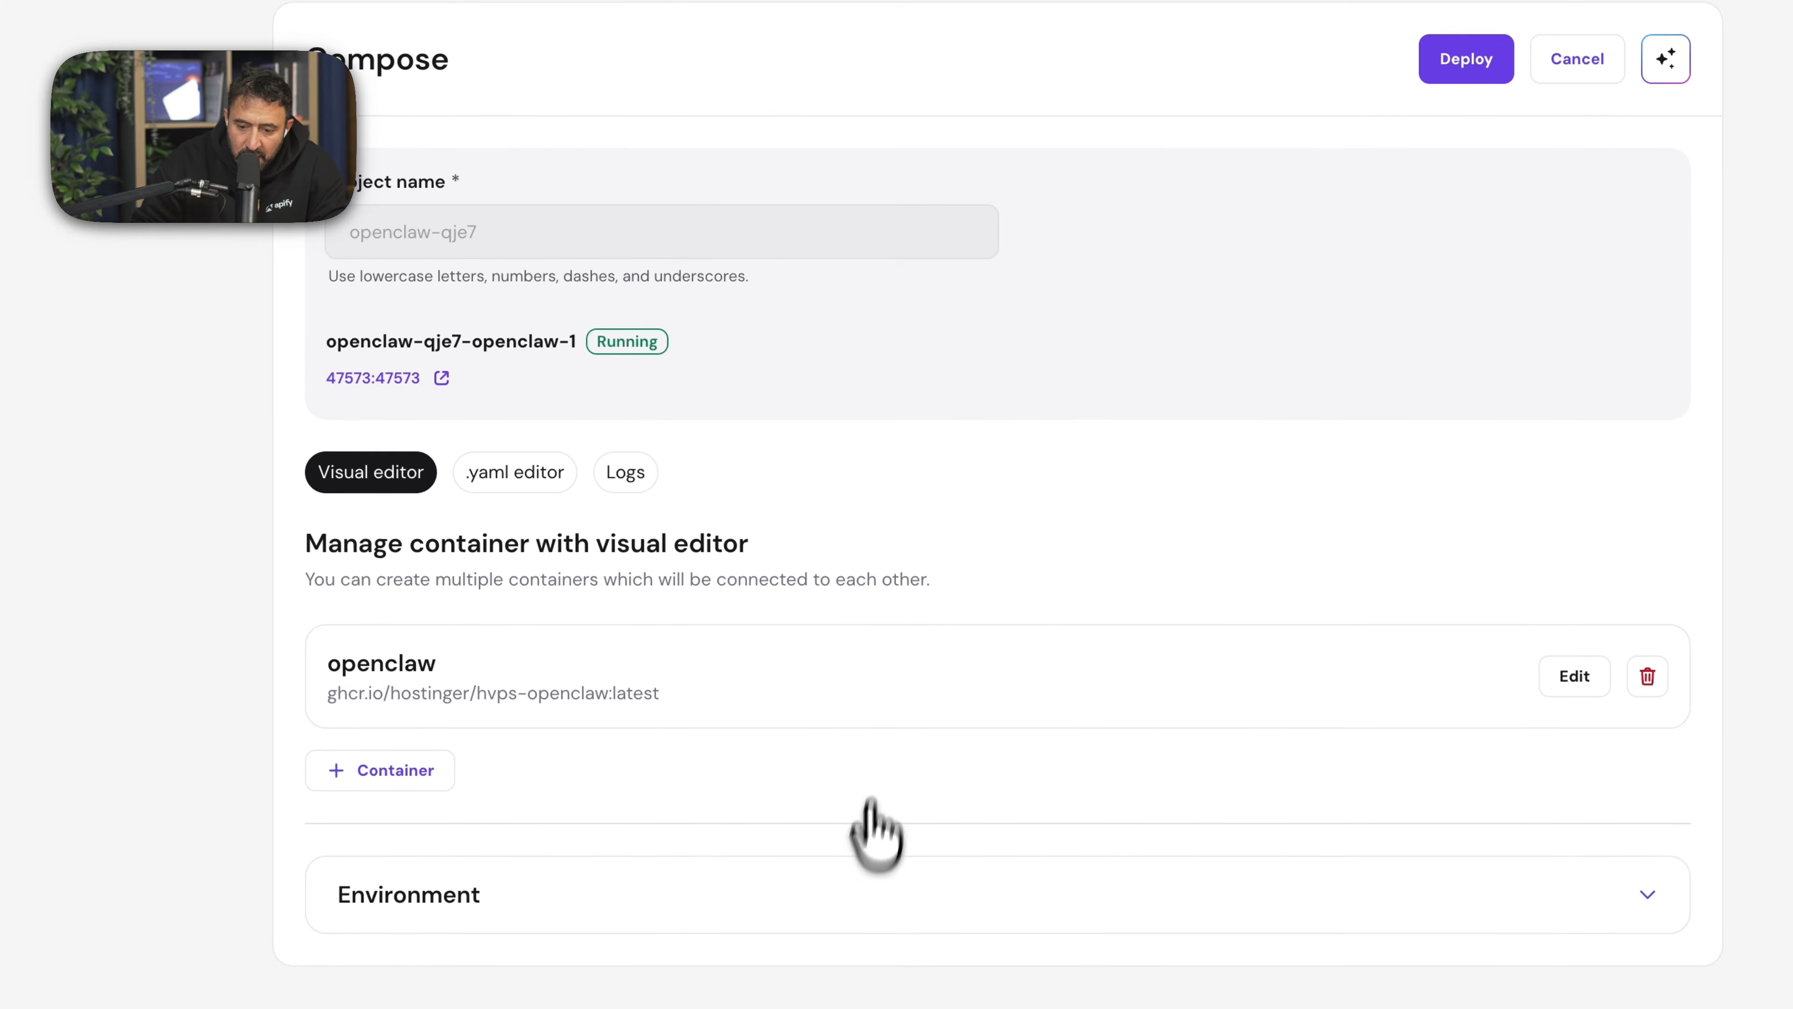
{"action": "left_click", "coordinate": [1402, 948]}
{"action": "scroll", "coordinate": [1327, 819], "scroll_direction": "down", "scroll_amount": 5}
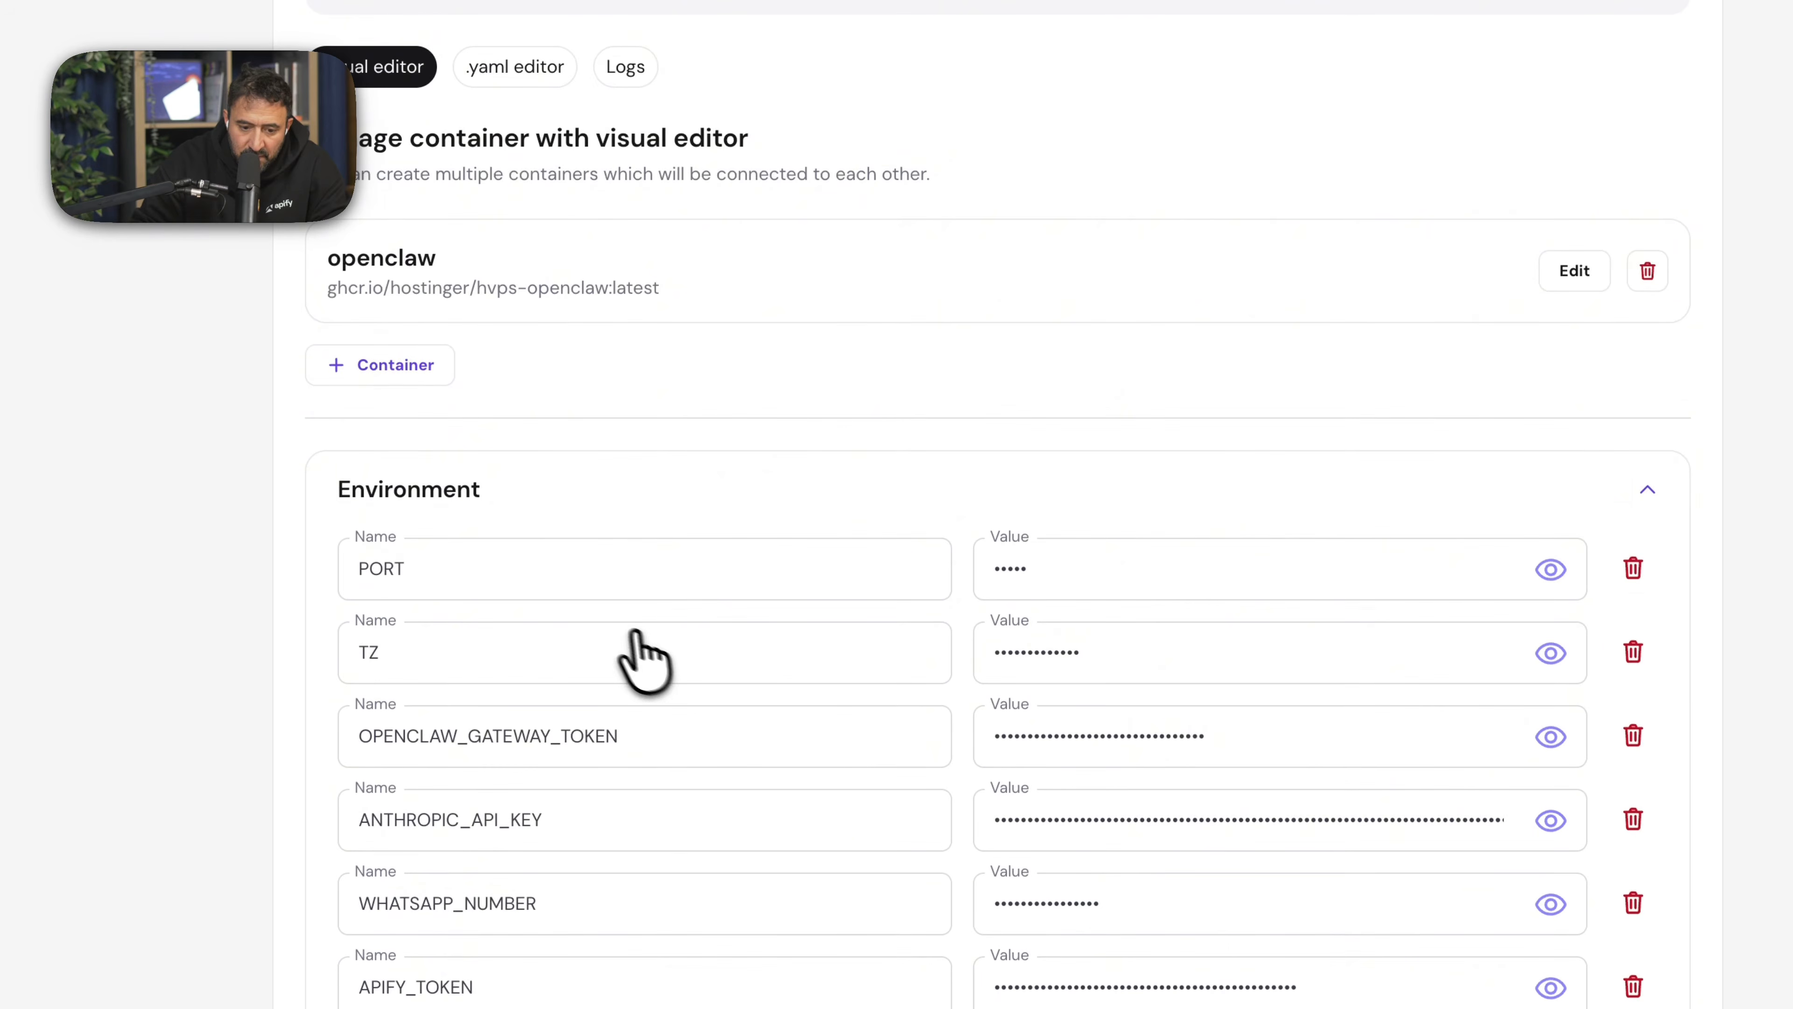
{"action": "double_click", "coordinate": [396, 886]}
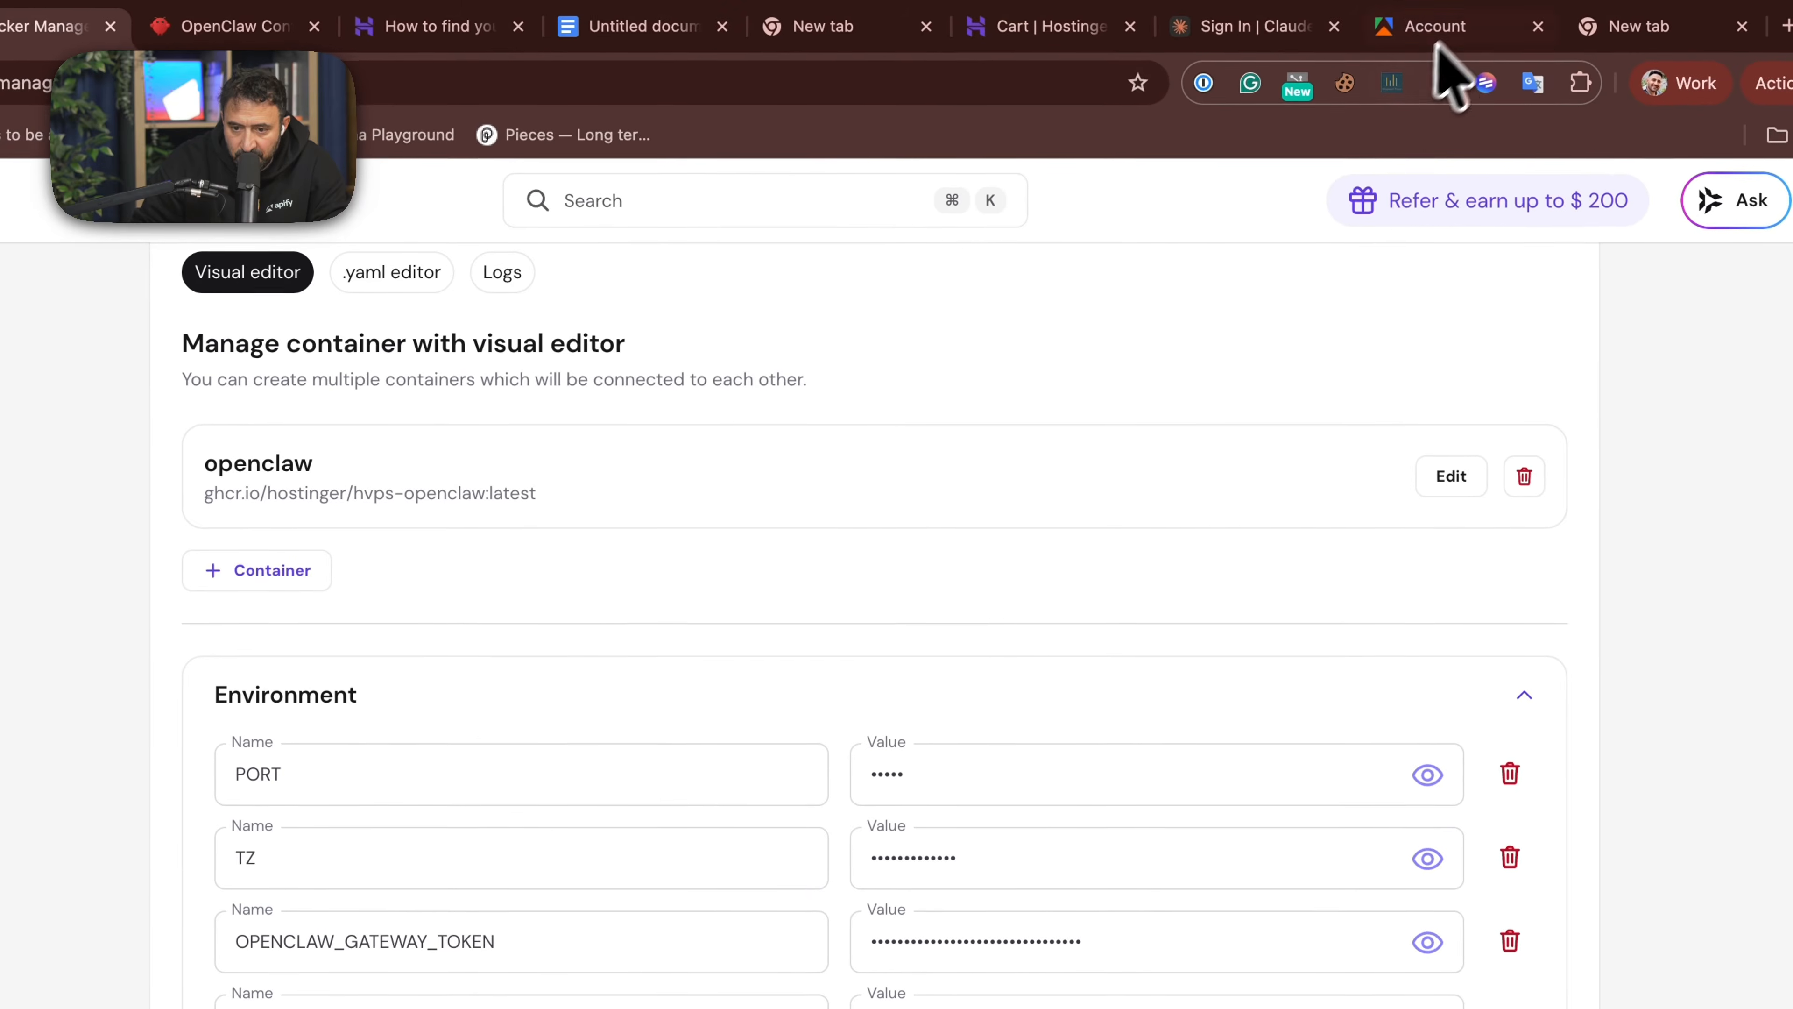
- Switch to the Apify account's API & Integrations settings and search the personal API tokens for "hostinger"
{"action": "left_click", "coordinate": [1455, 28]}
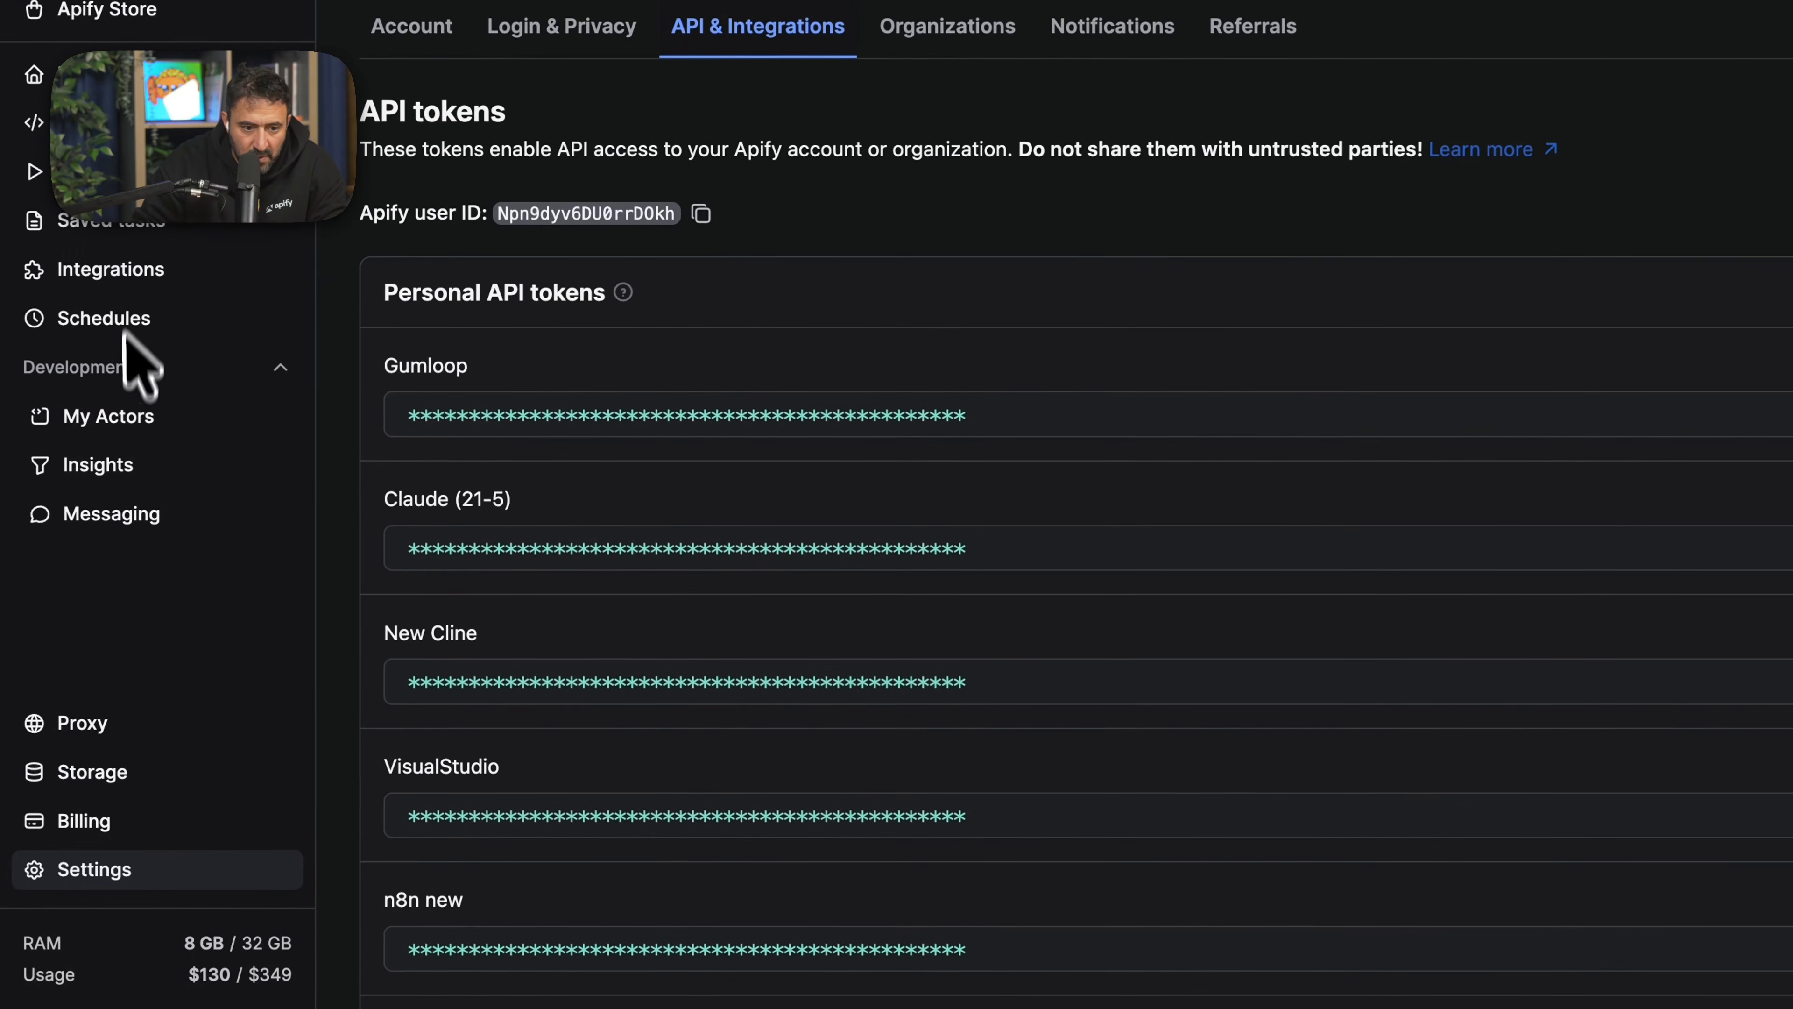
{"action": "left_click", "coordinate": [104, 867]}
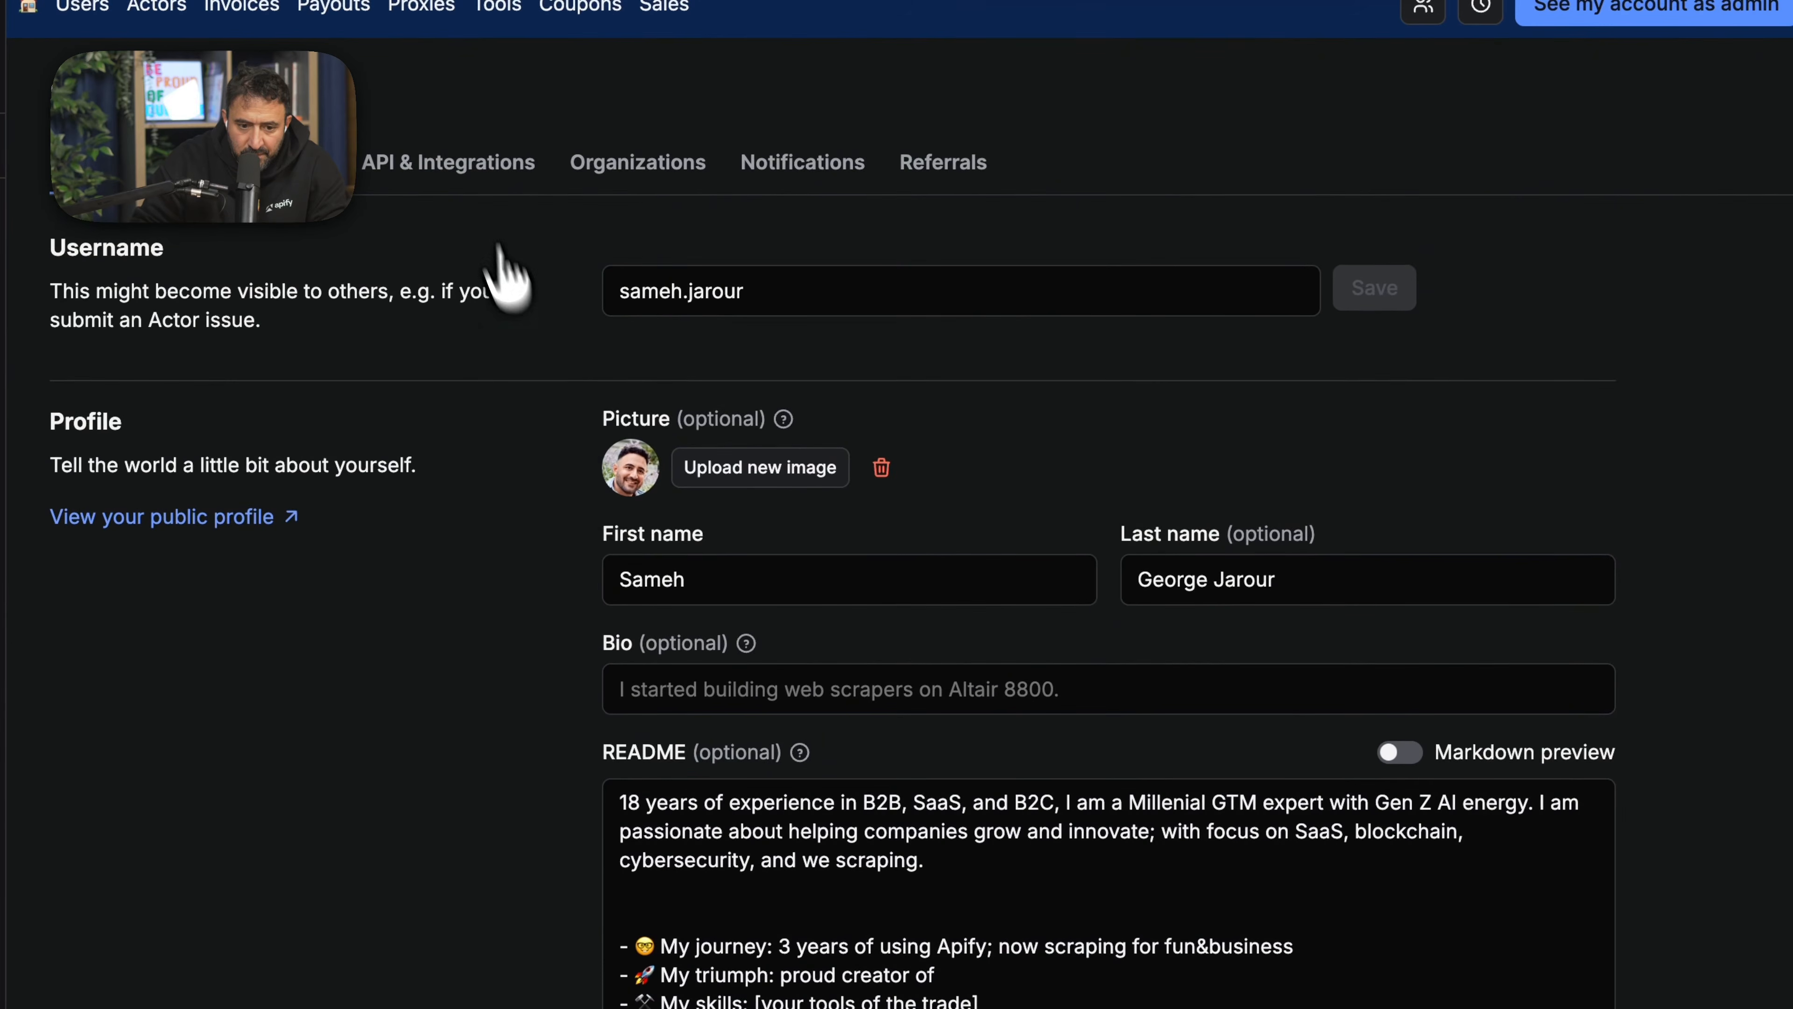
{"action": "left_click", "coordinate": [770, 25]}
{"action": "scroll", "coordinate": [1243, 459], "scroll_direction": "down", "scroll_amount": 20}
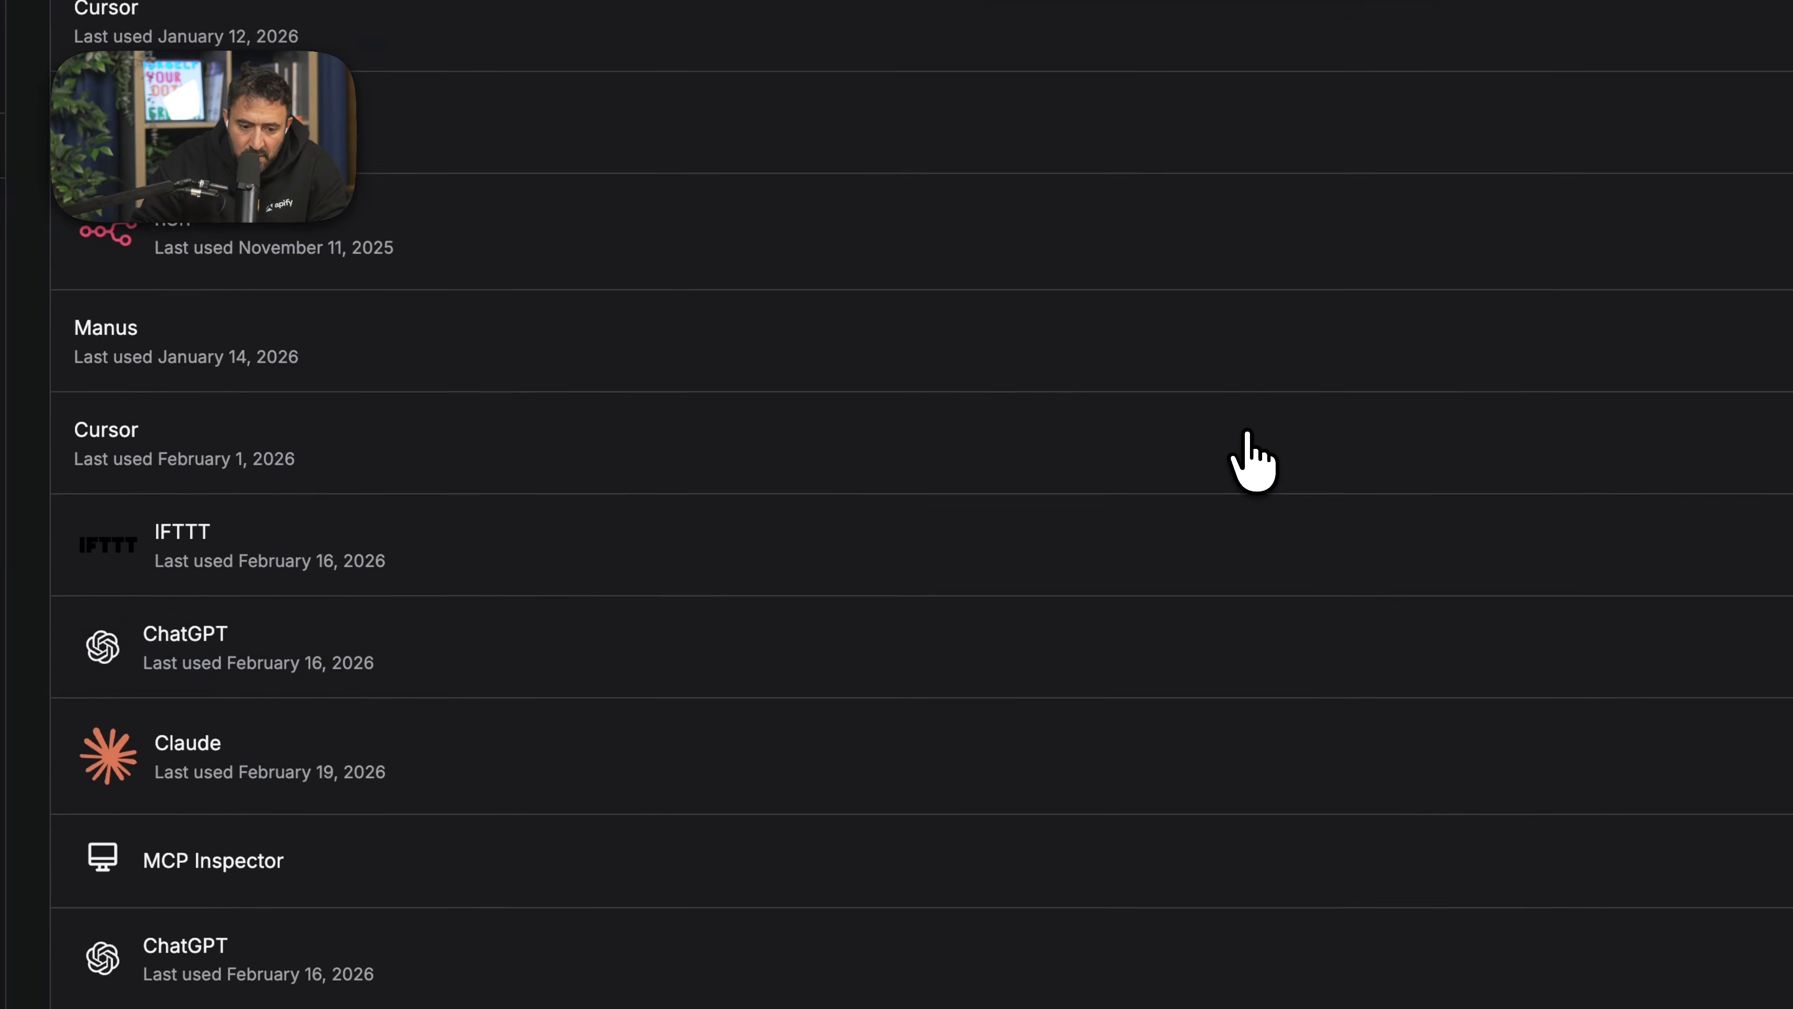
{"action": "scroll", "coordinate": [1192, 463], "scroll_direction": "up", "scroll_amount": 10}
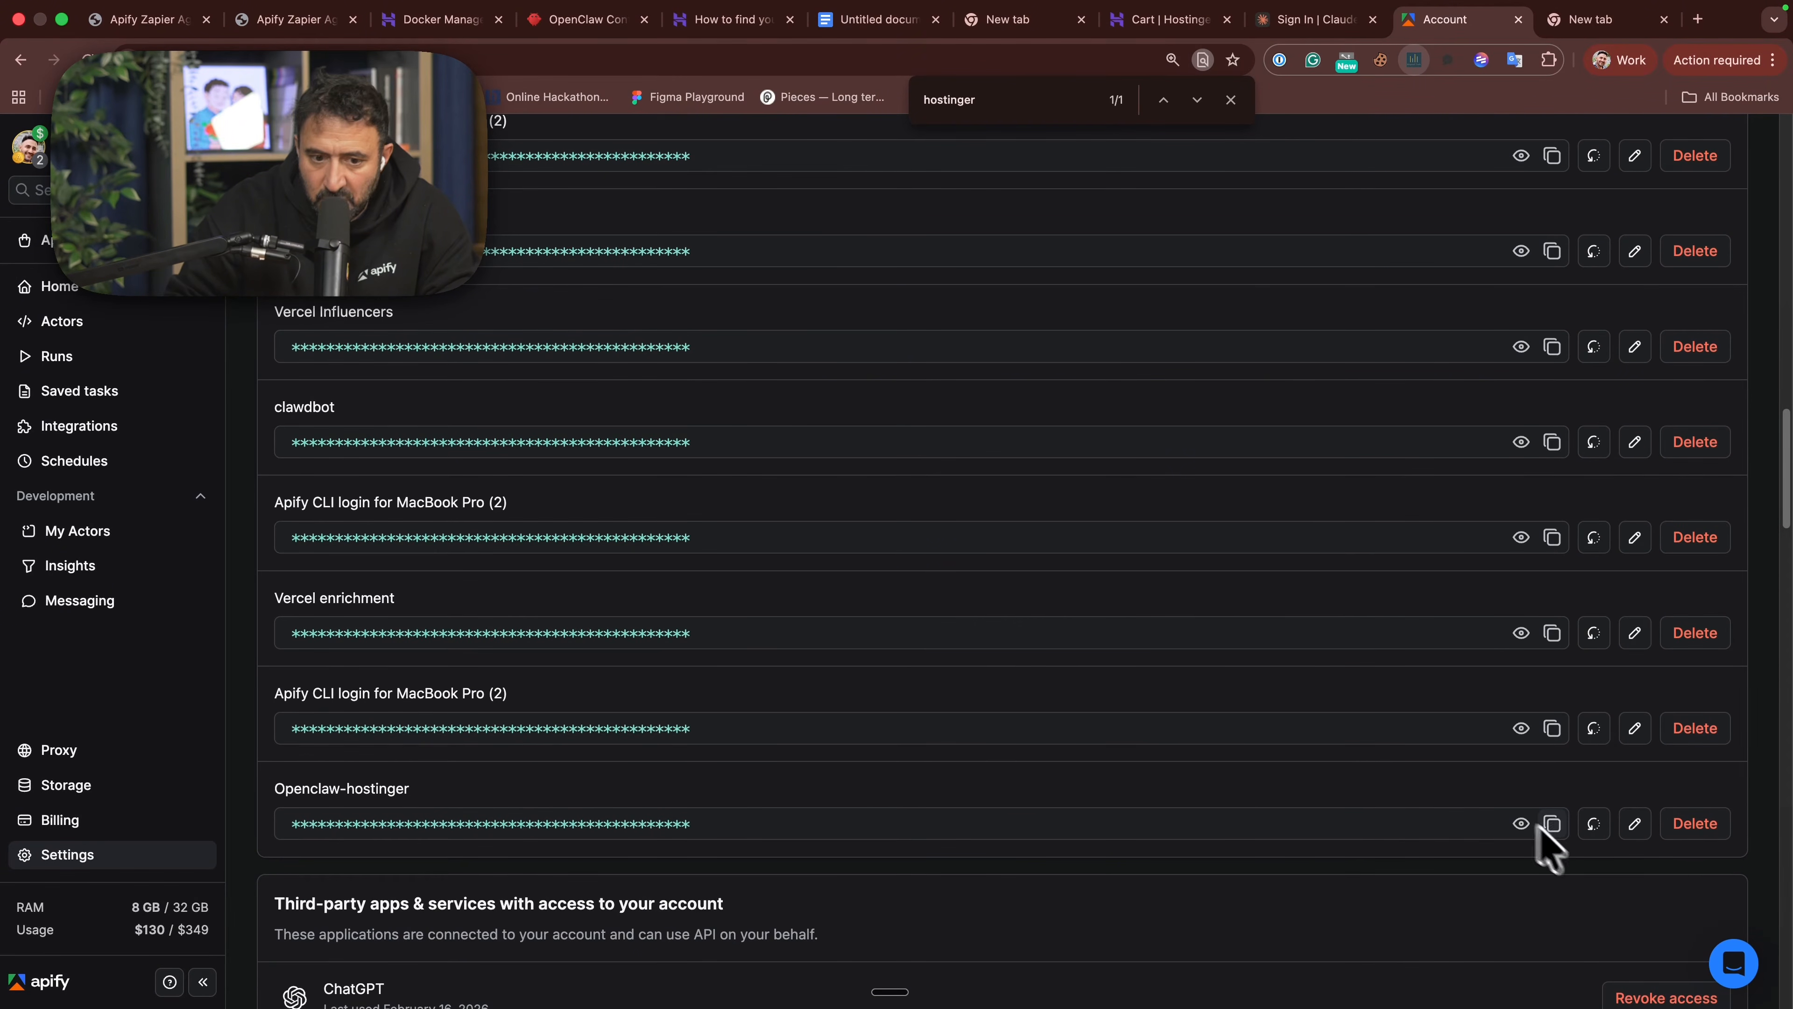
- Review the APIFY_TOKEN variable in Docker Manager and the agent's OpenClaw chat, and return to the Apify account's API token settings
{"action": "left_click", "coordinate": [441, 20]}
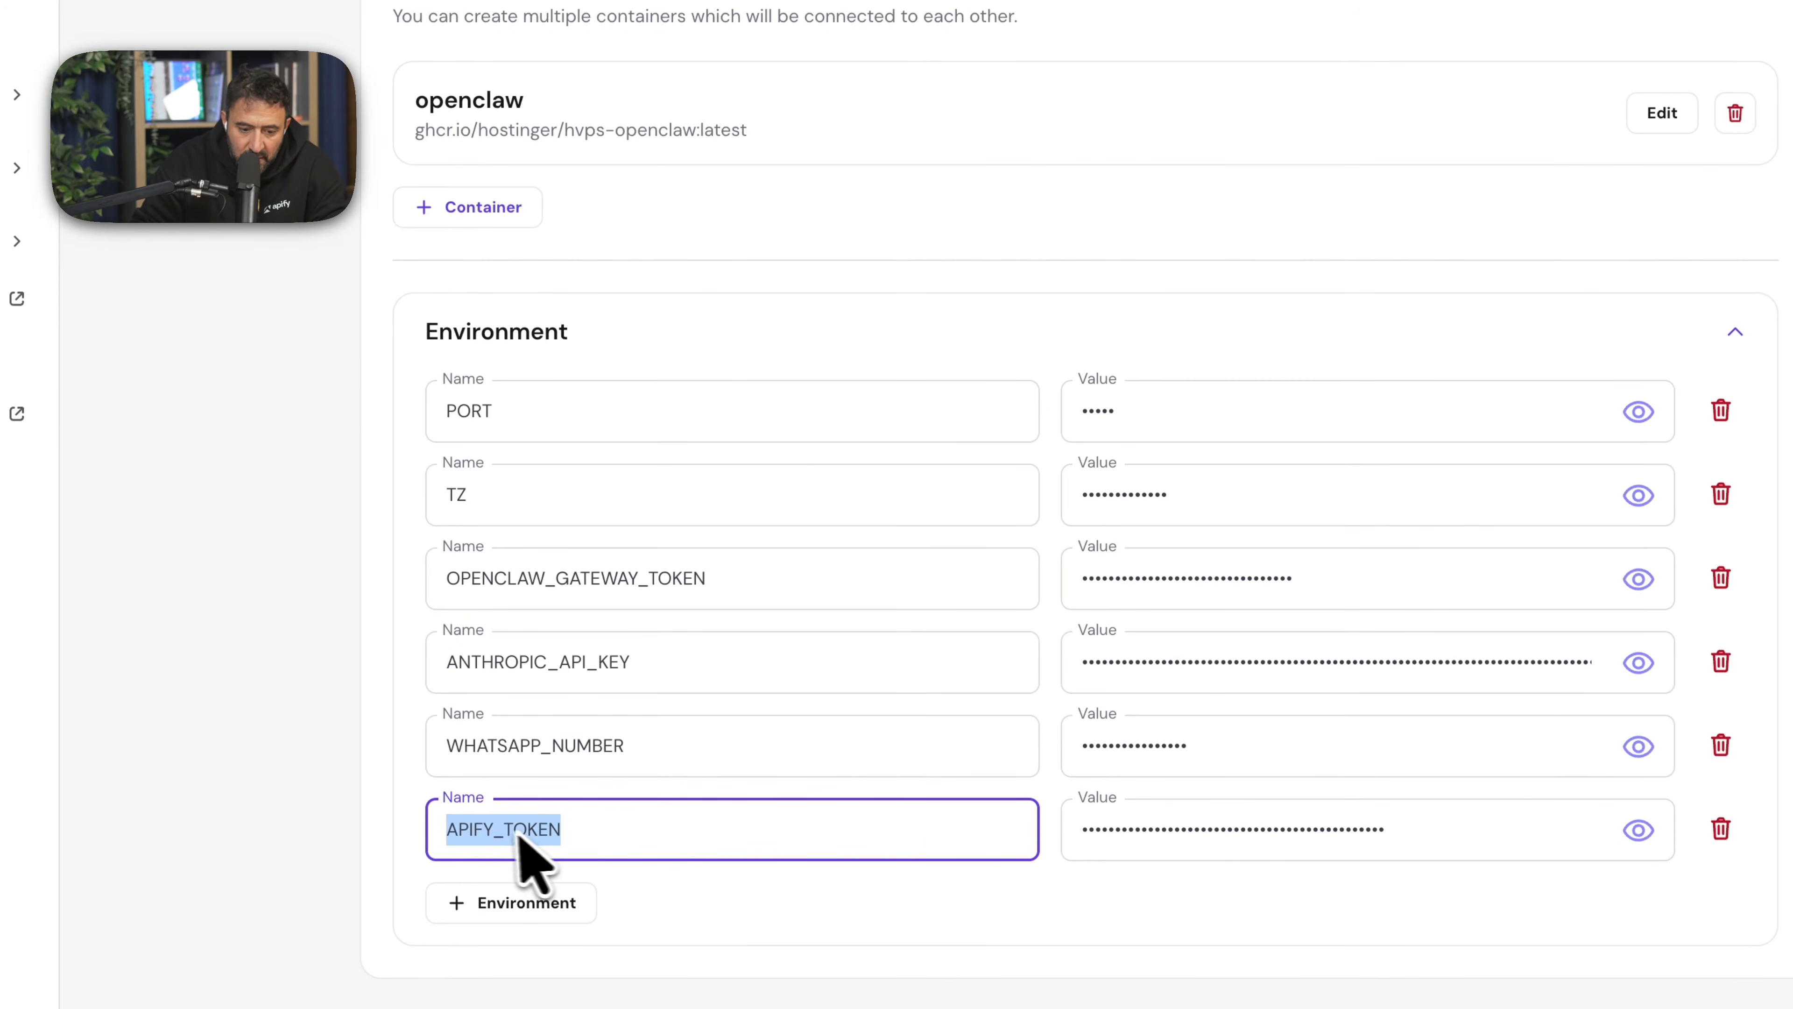
{"action": "left_click", "coordinate": [680, 24]}
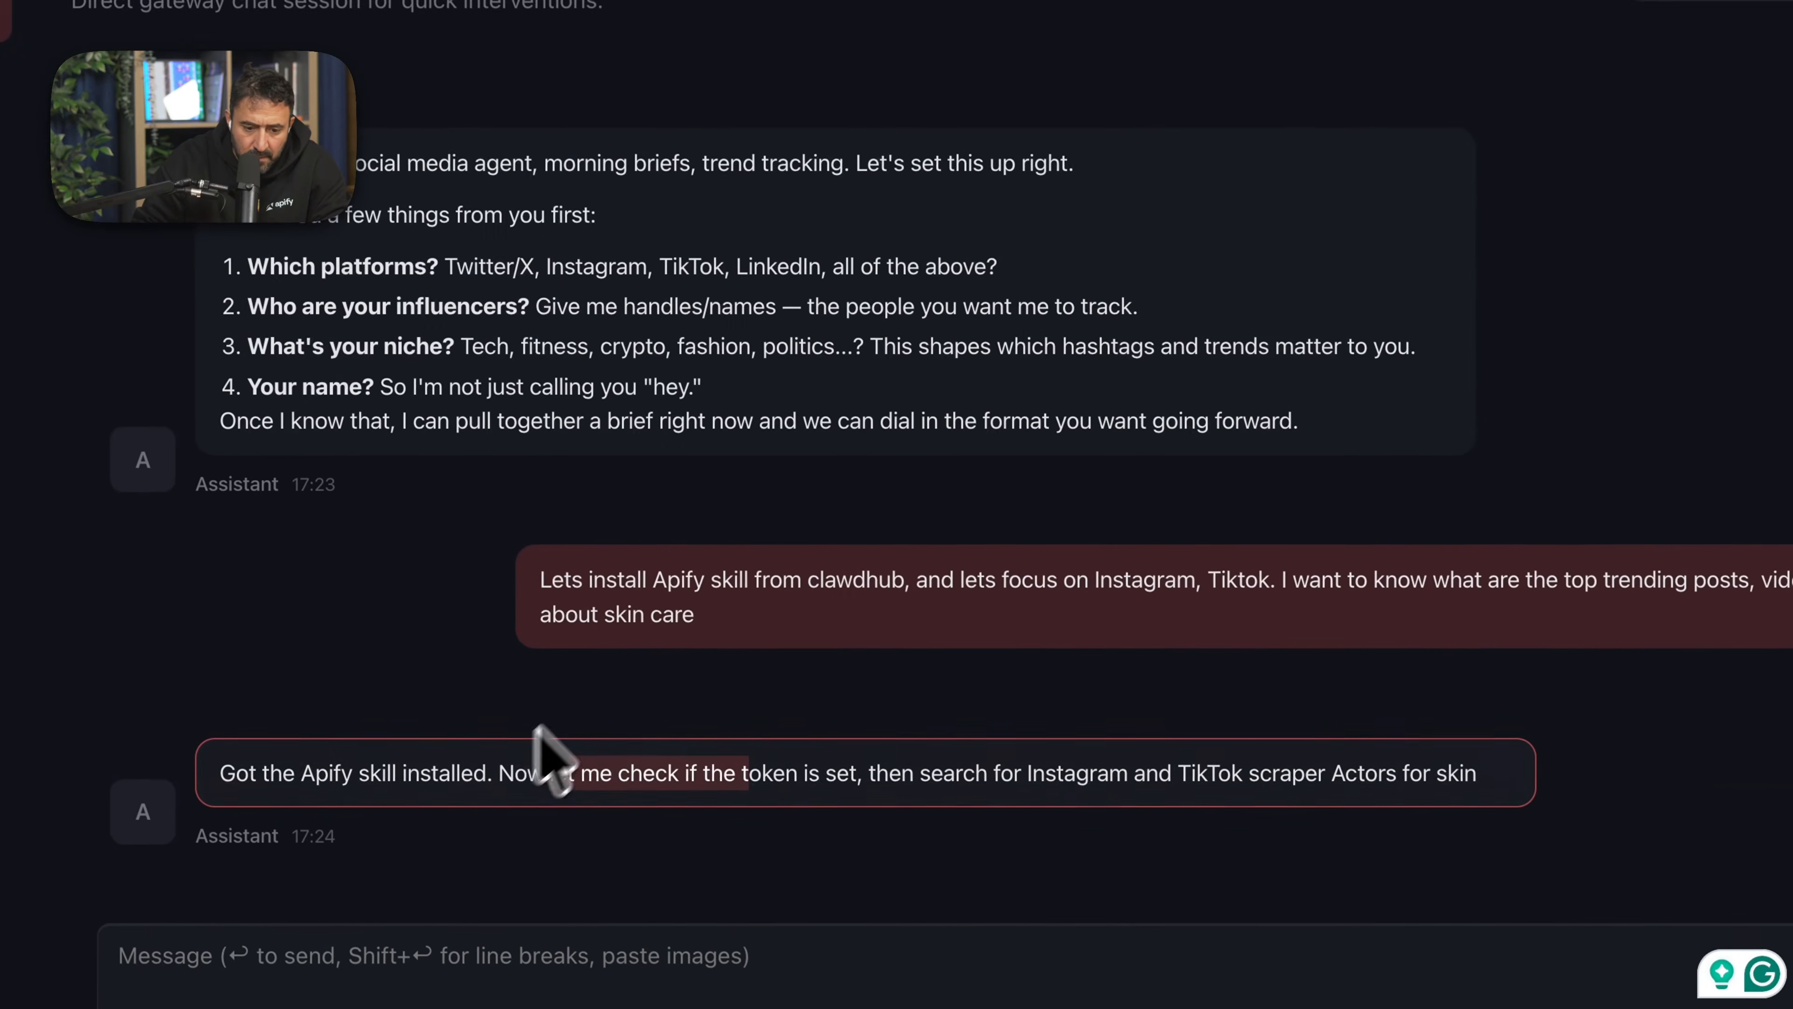
{"action": "left_click", "coordinate": [604, 955]}
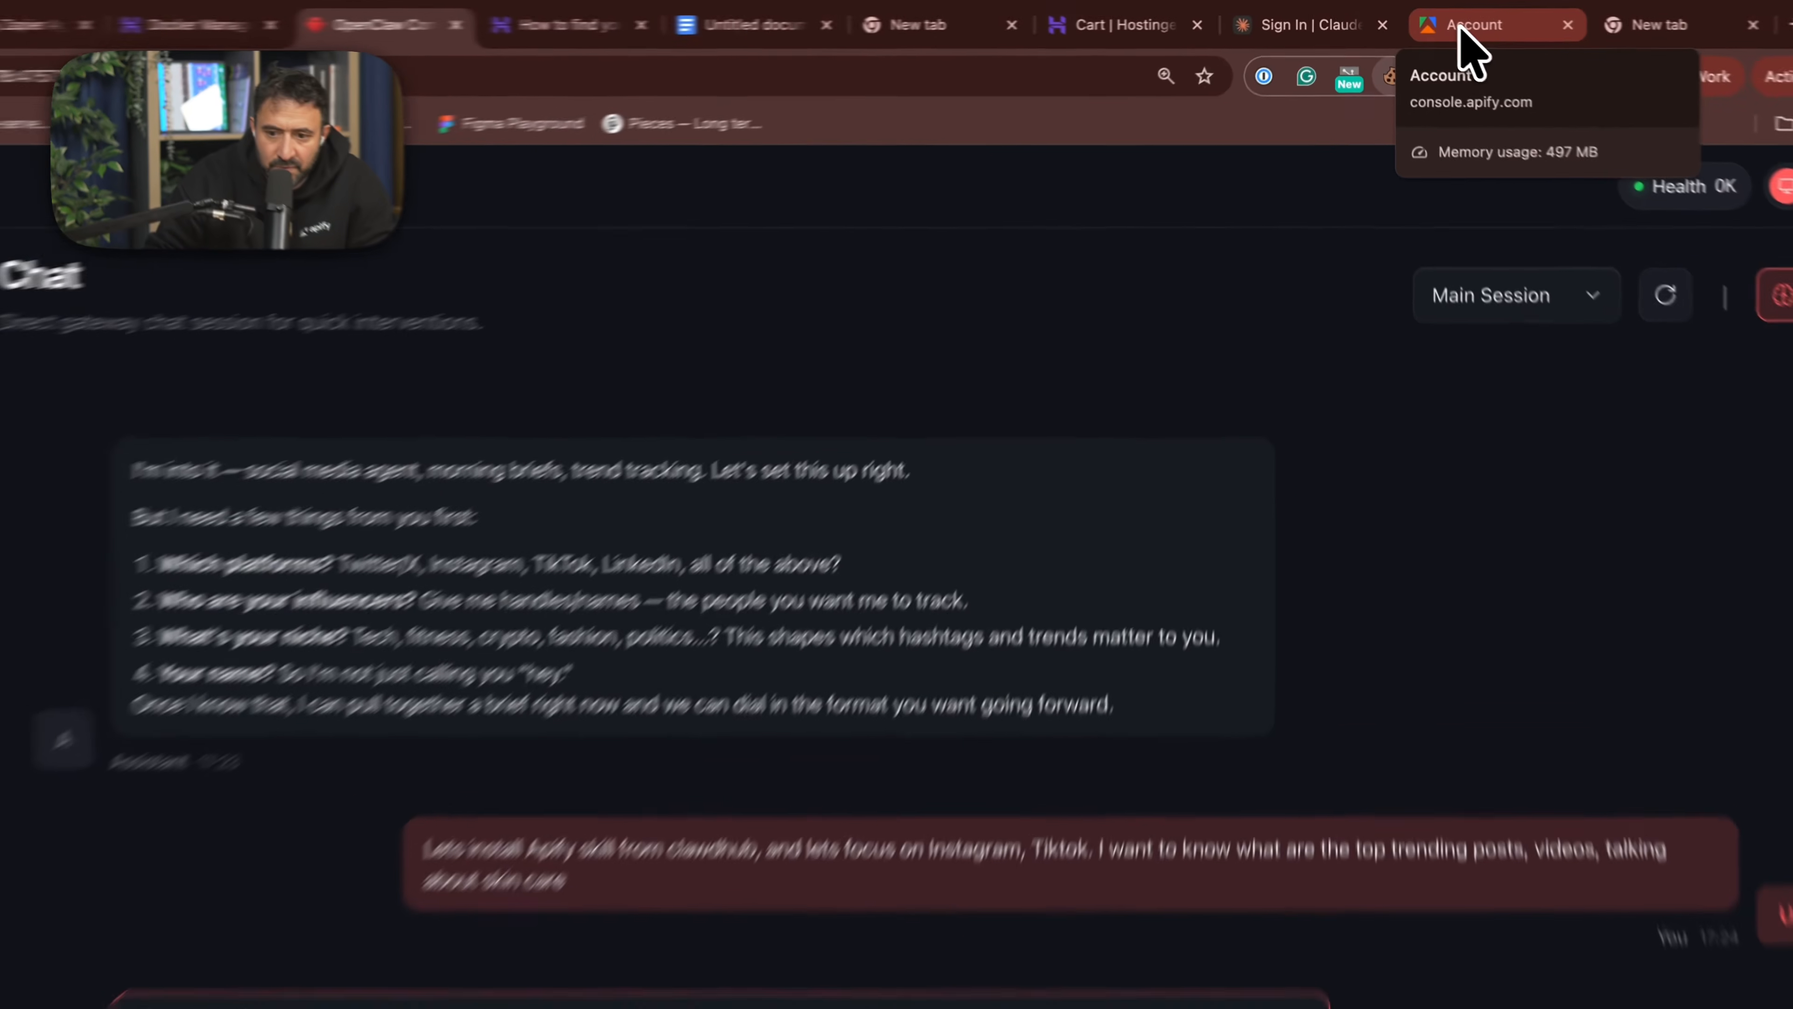
{"action": "left_click", "coordinate": [1444, 19]}
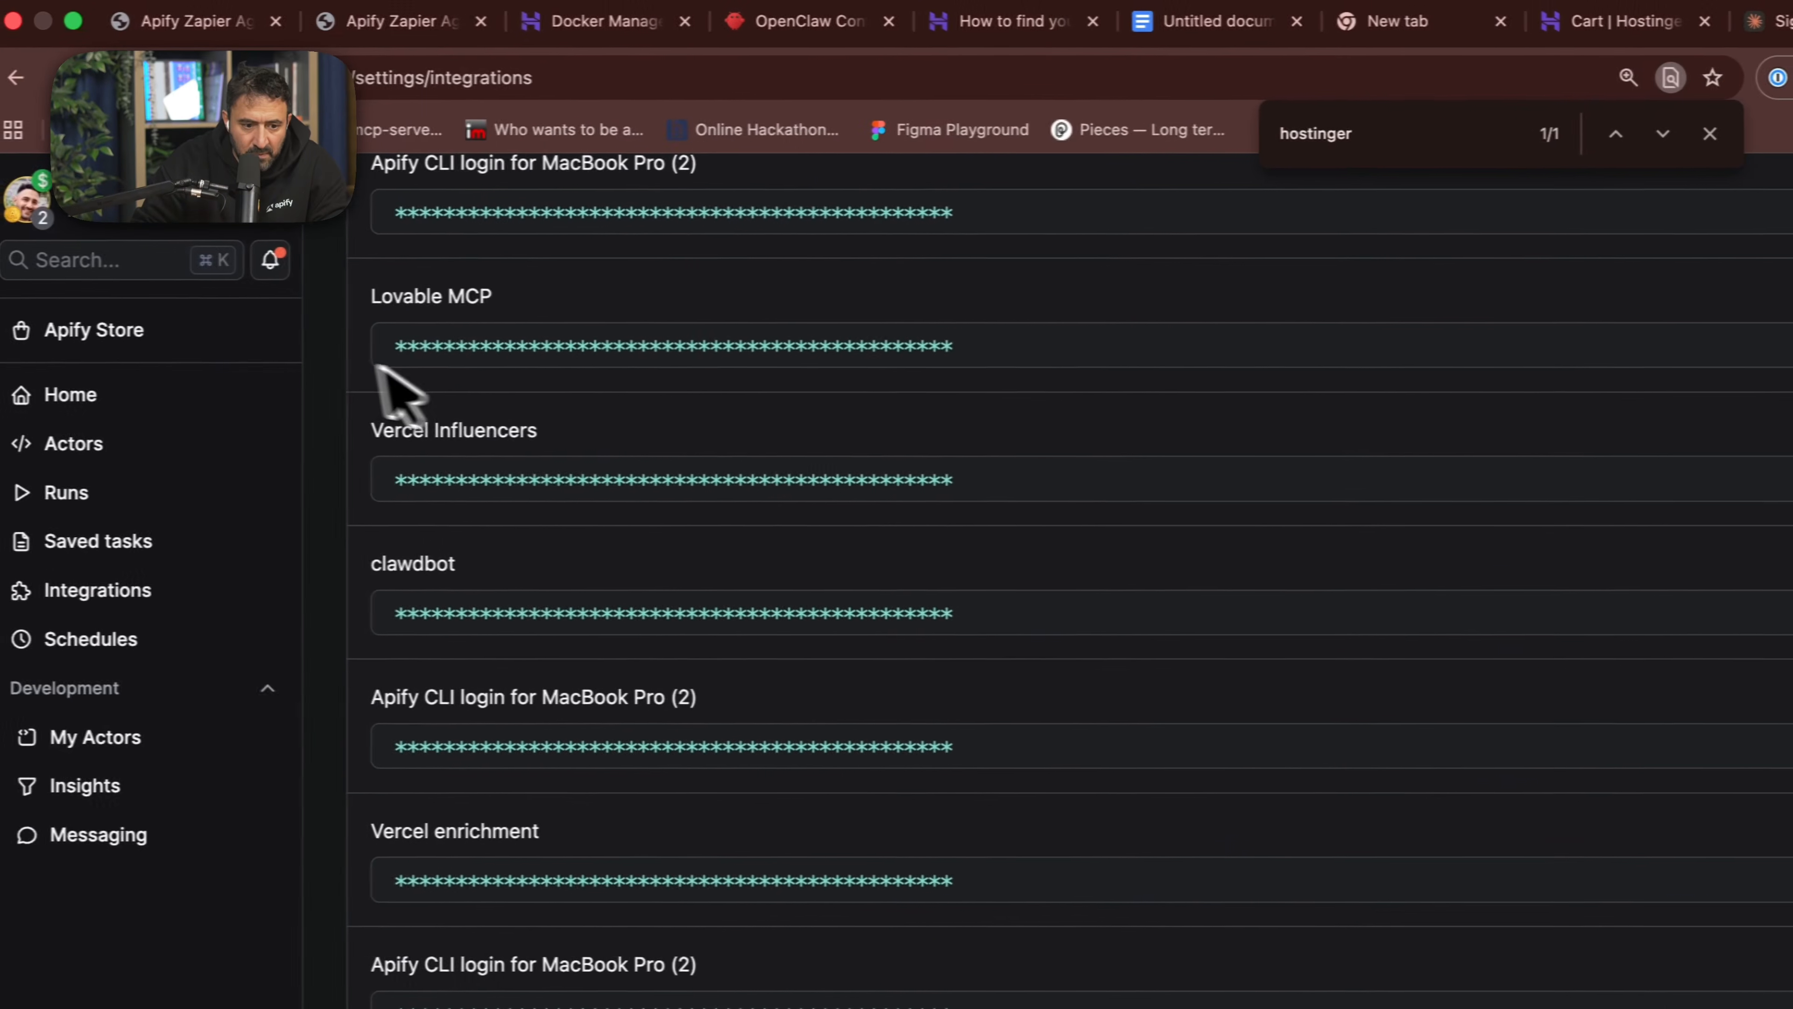
- Open the most recent run of the TikTok Hashtag Scraper from the Apify Actors list
{"action": "left_click", "coordinate": [87, 443]}
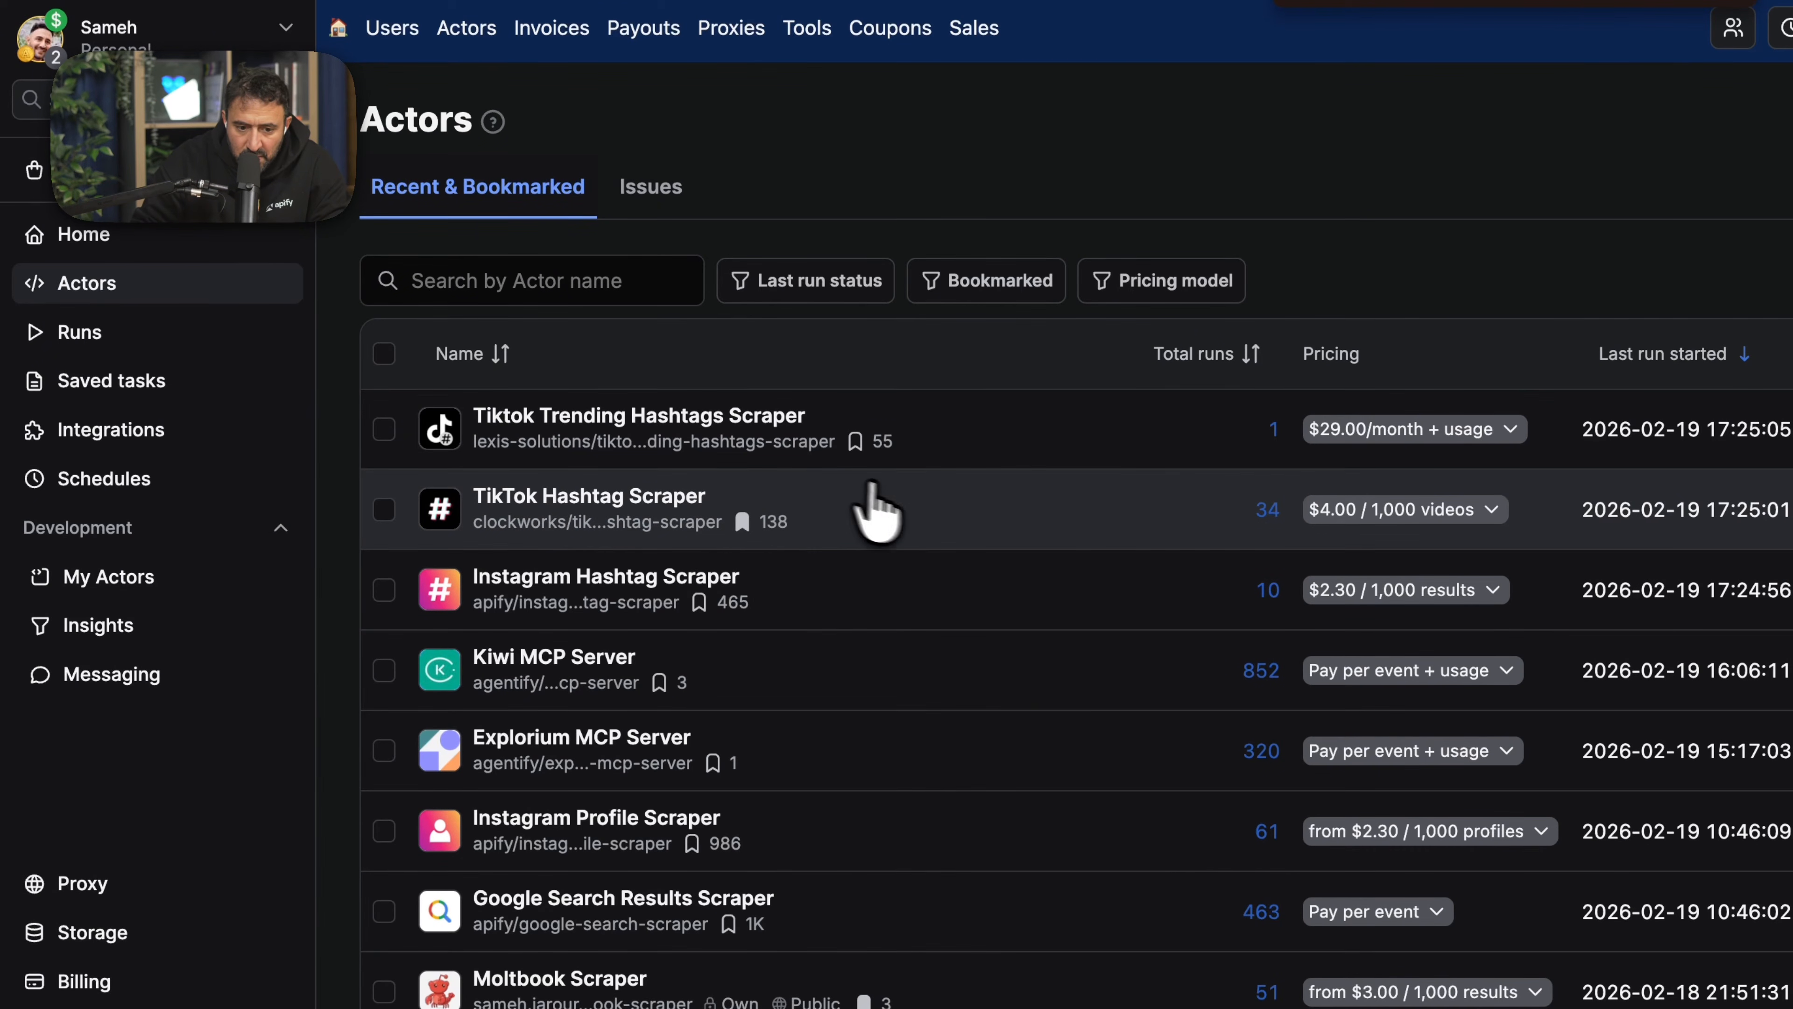
{"action": "left_click", "coordinate": [856, 510]}
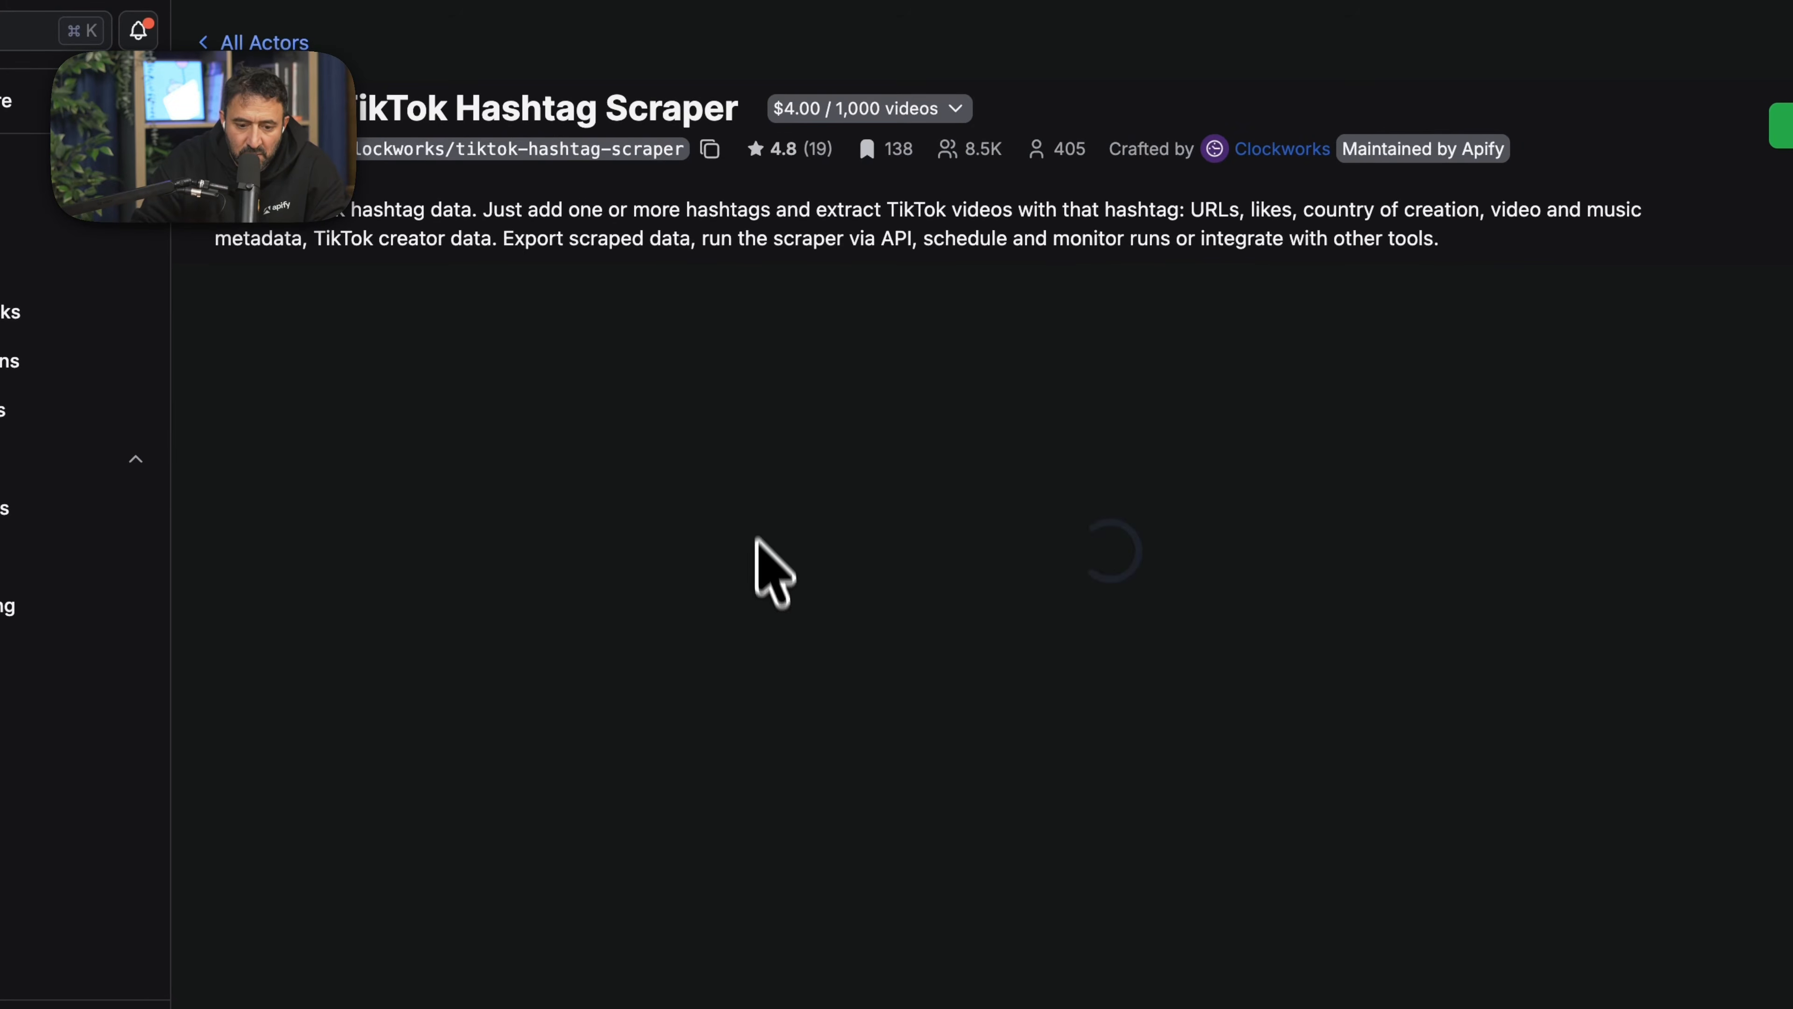
{"action": "left_click", "coordinate": [495, 296]}
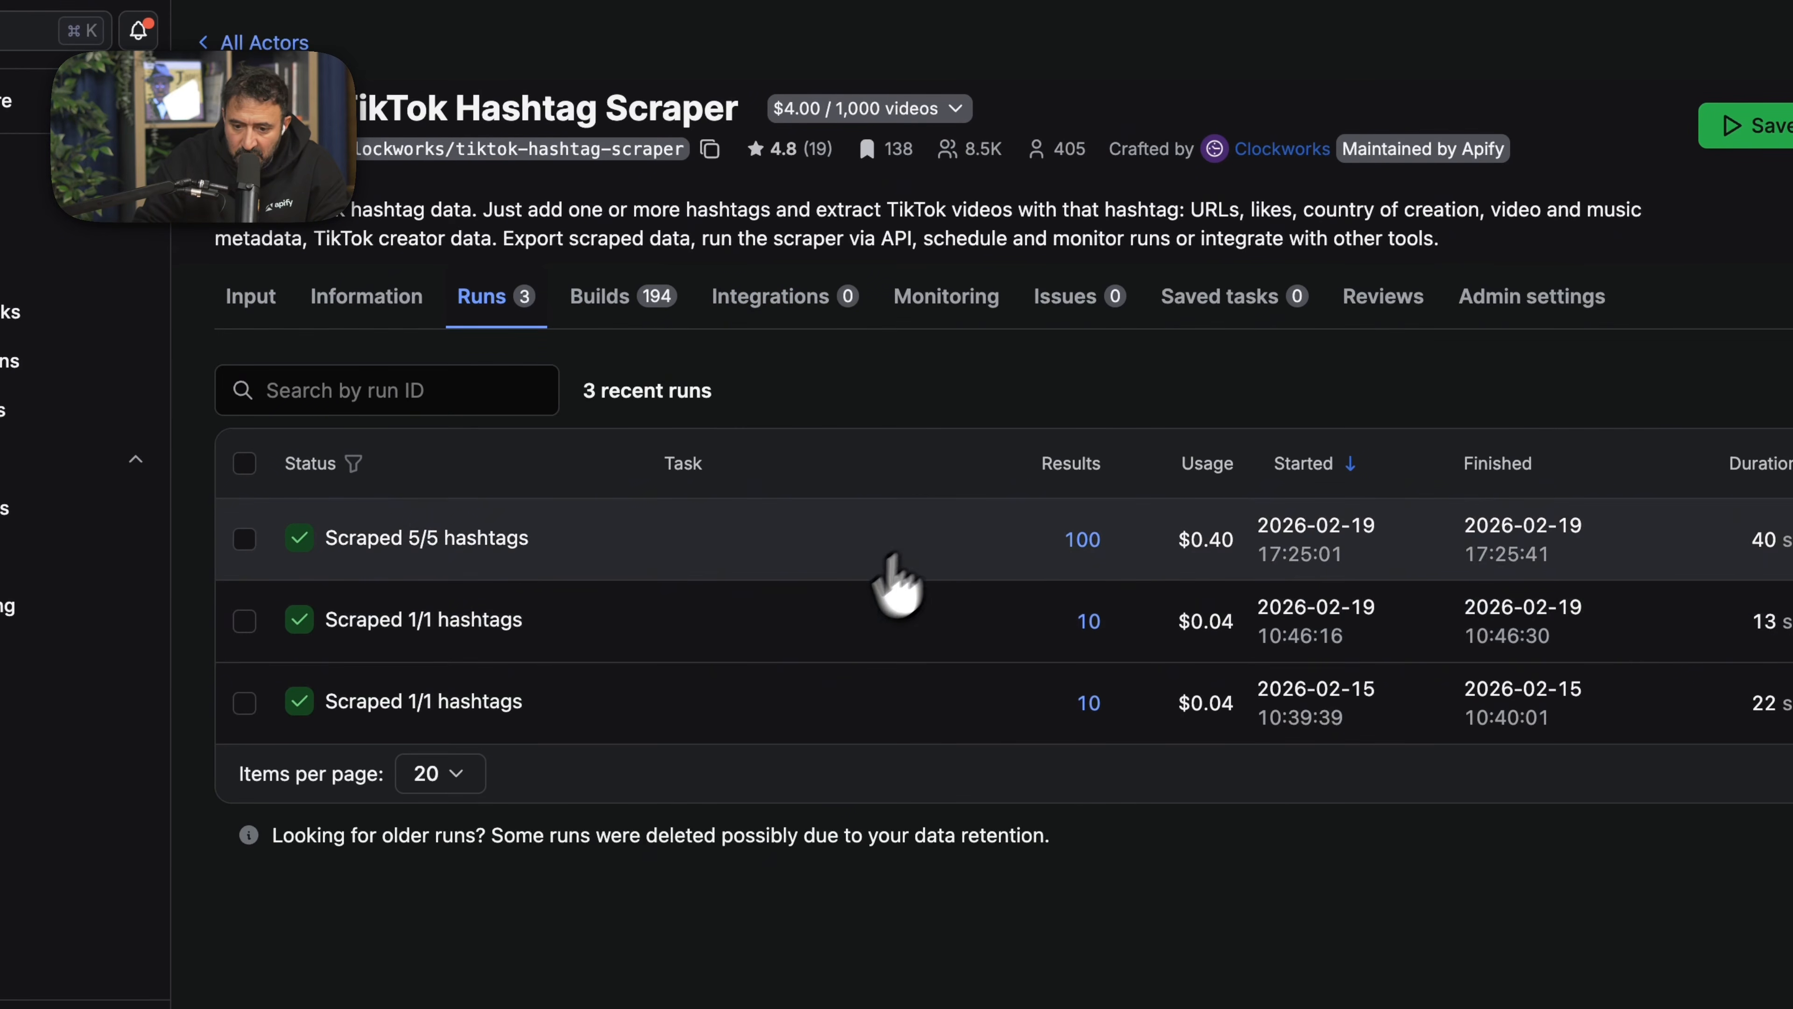
{"action": "left_click", "coordinate": [981, 572]}
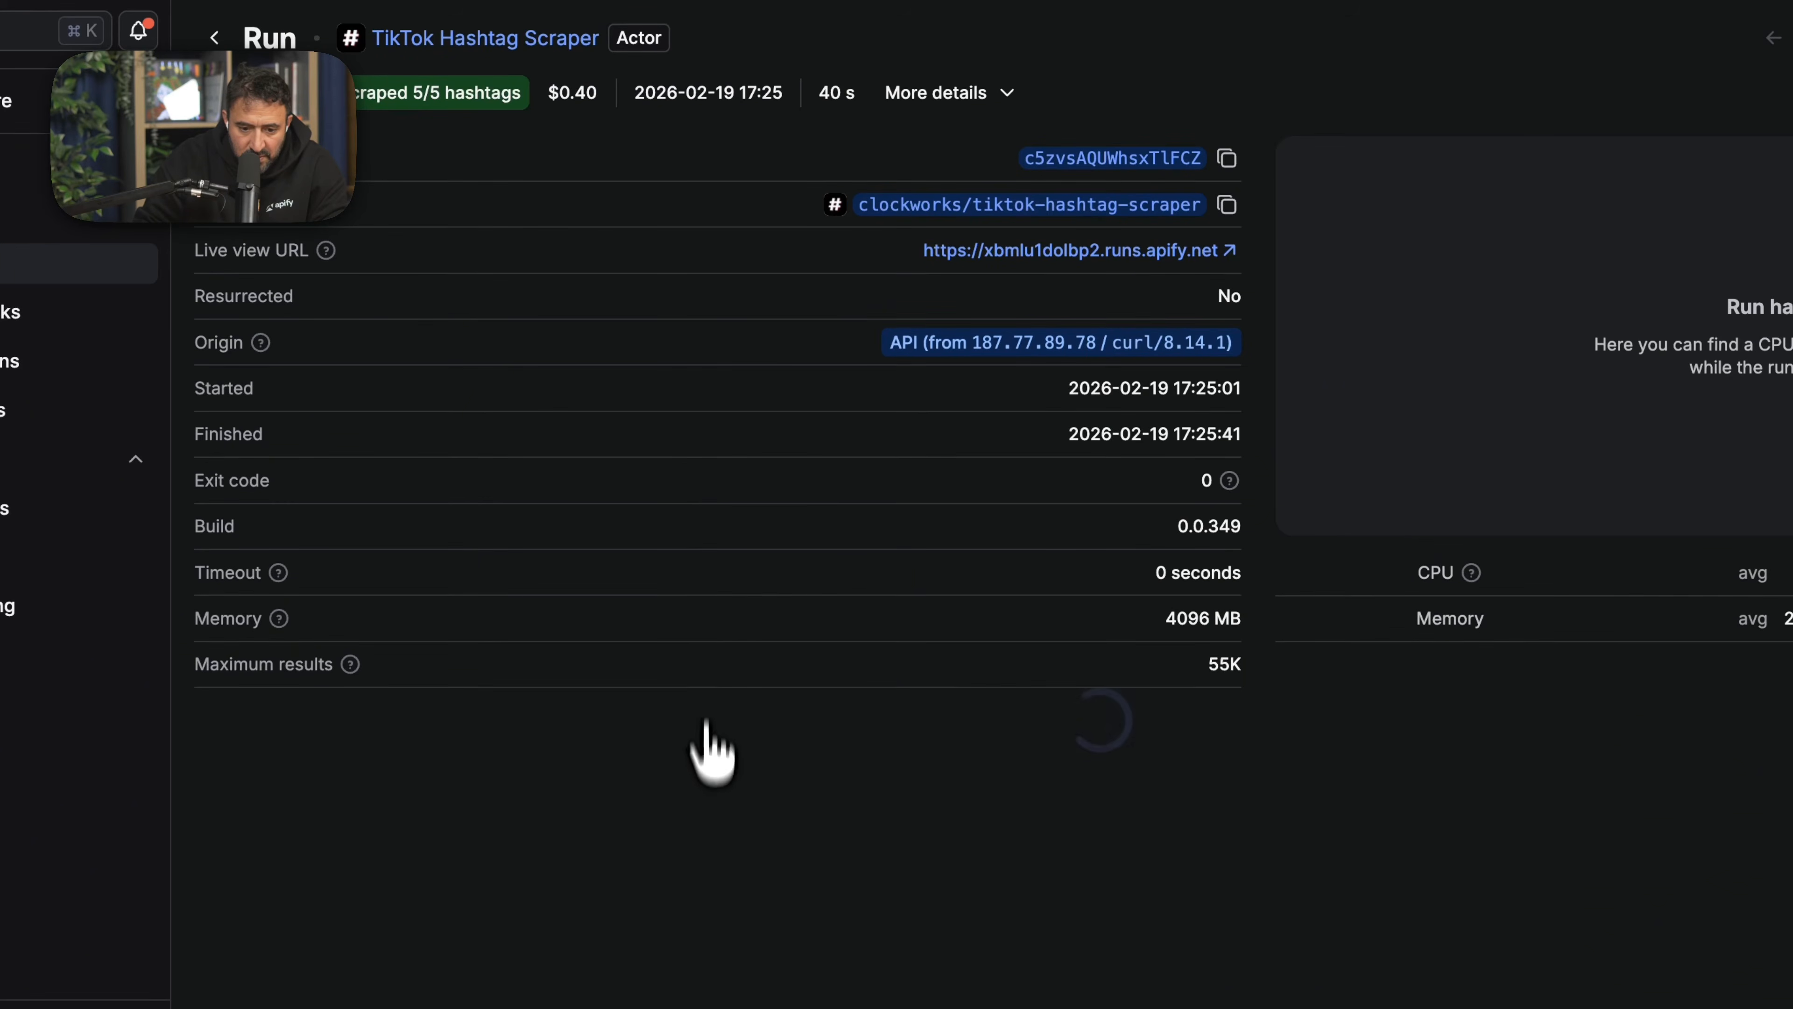
- Review the run's scraped TikTok posts in the output table and its run details, including the API origin
{"action": "scroll", "coordinate": [651, 687], "scroll_direction": "down", "scroll_amount": 3}
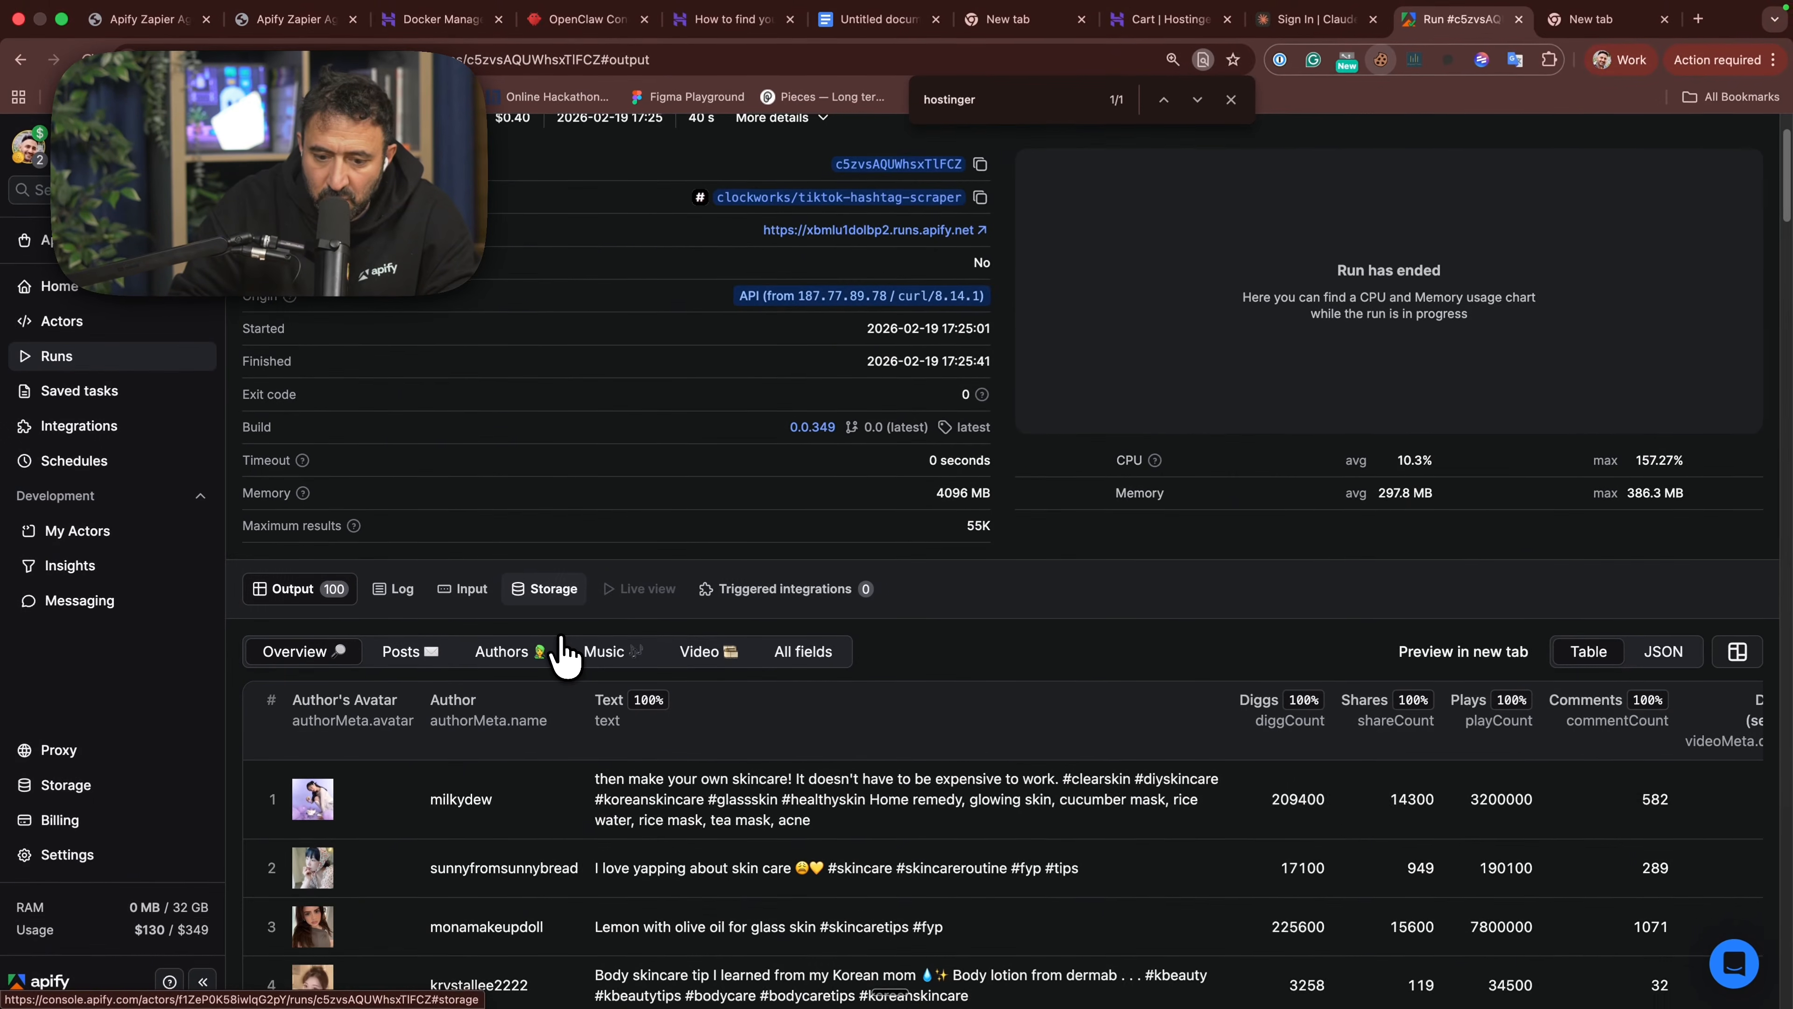
{"action": "scroll", "coordinate": [586, 805], "scroll_direction": "down", "scroll_amount": 2}
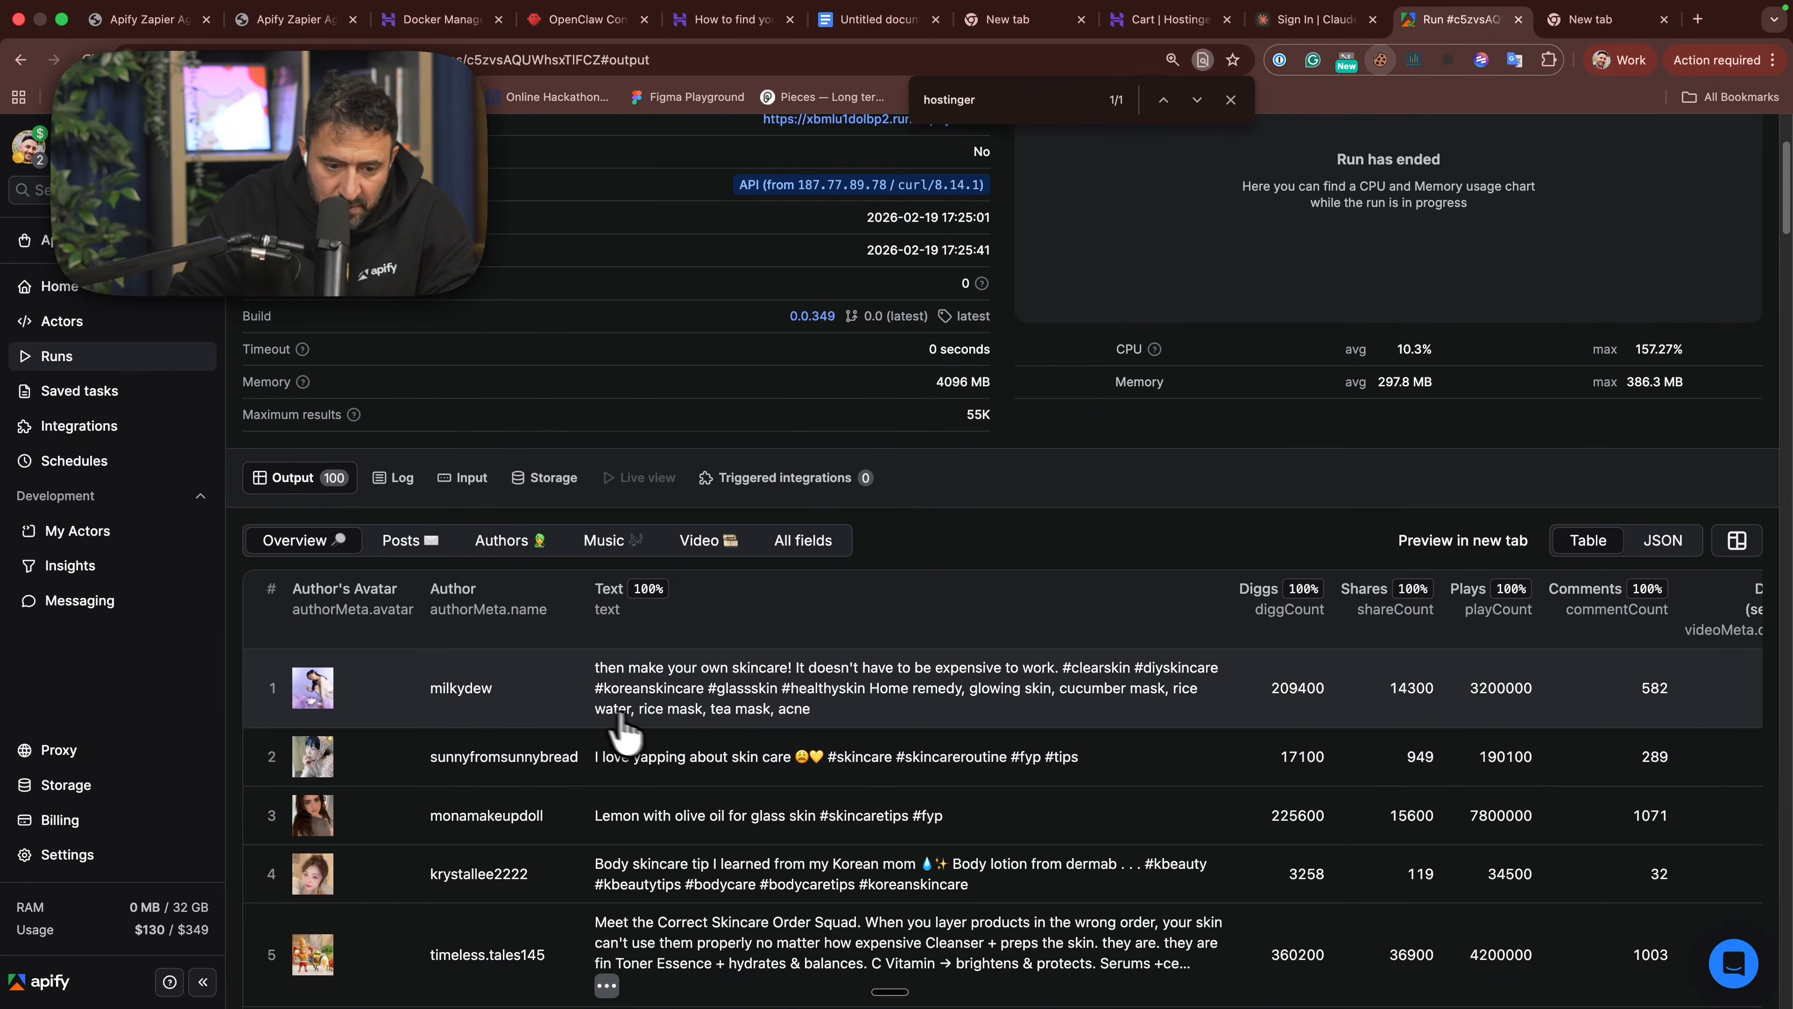
{"action": "scroll", "coordinate": [321, 707], "scroll_direction": "down", "scroll_amount": 4}
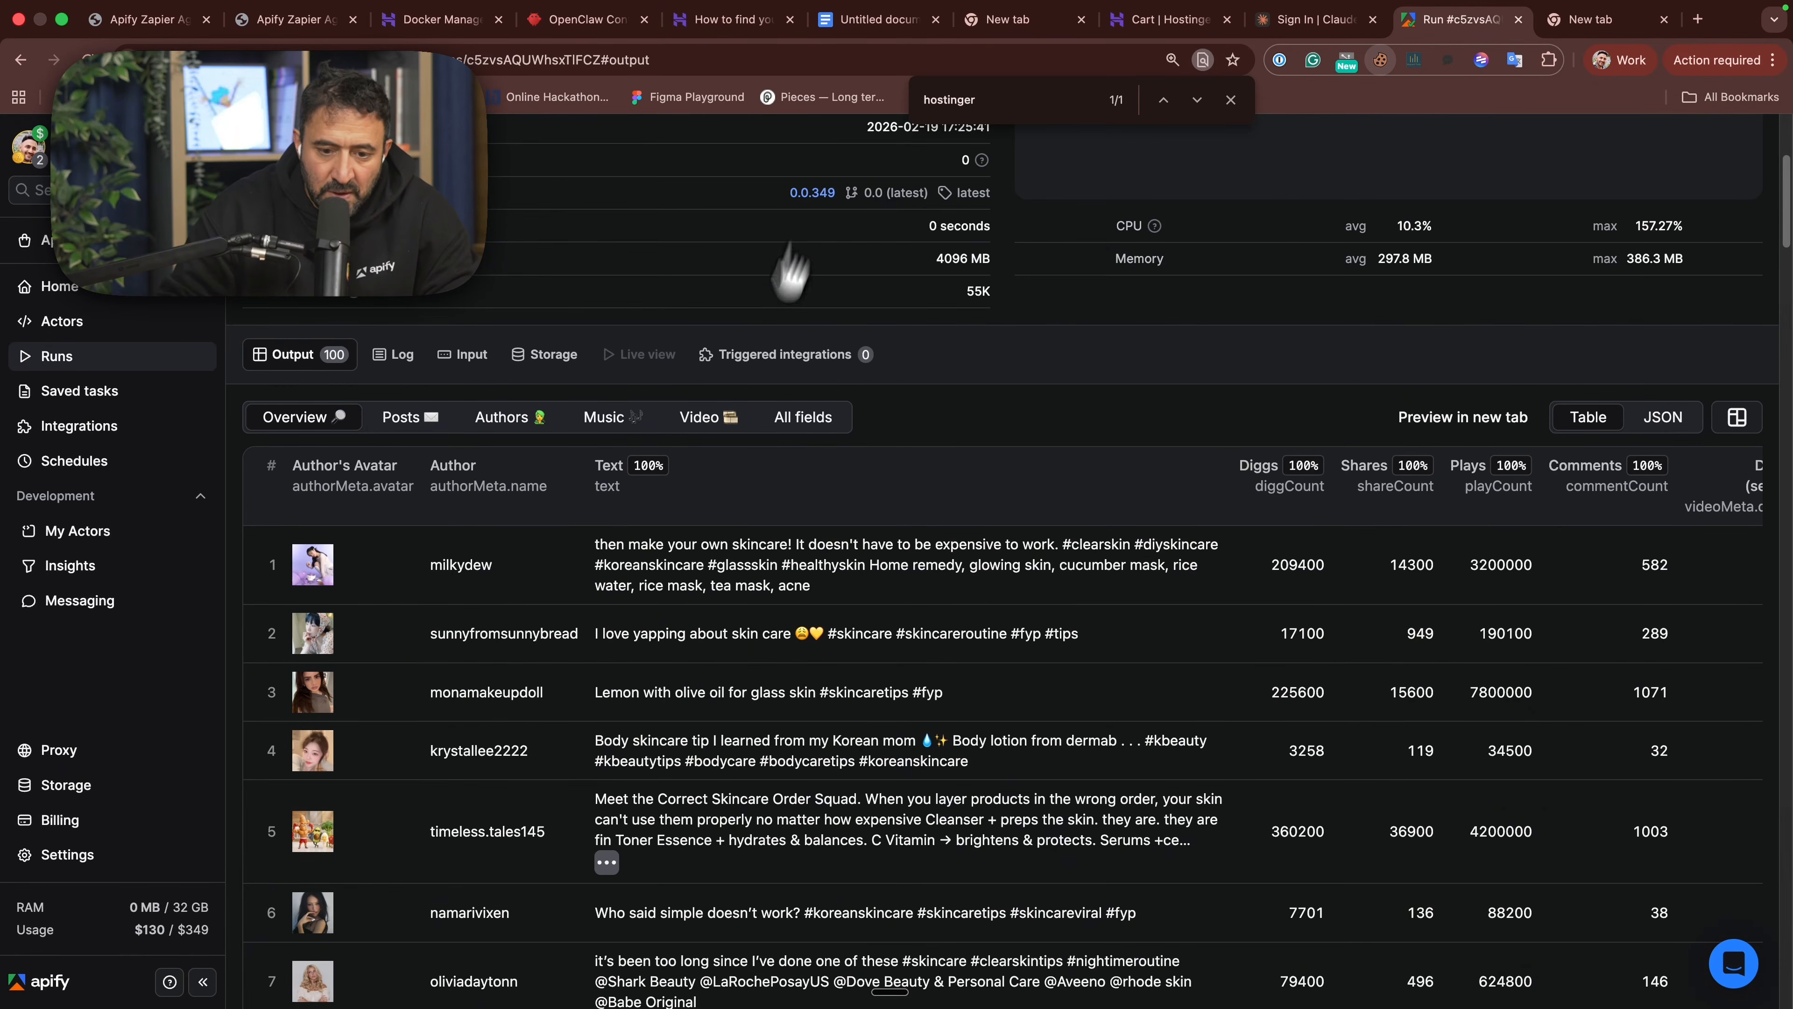
{"action": "scroll", "coordinate": [706, 357], "scroll_direction": "up", "scroll_amount": 4}
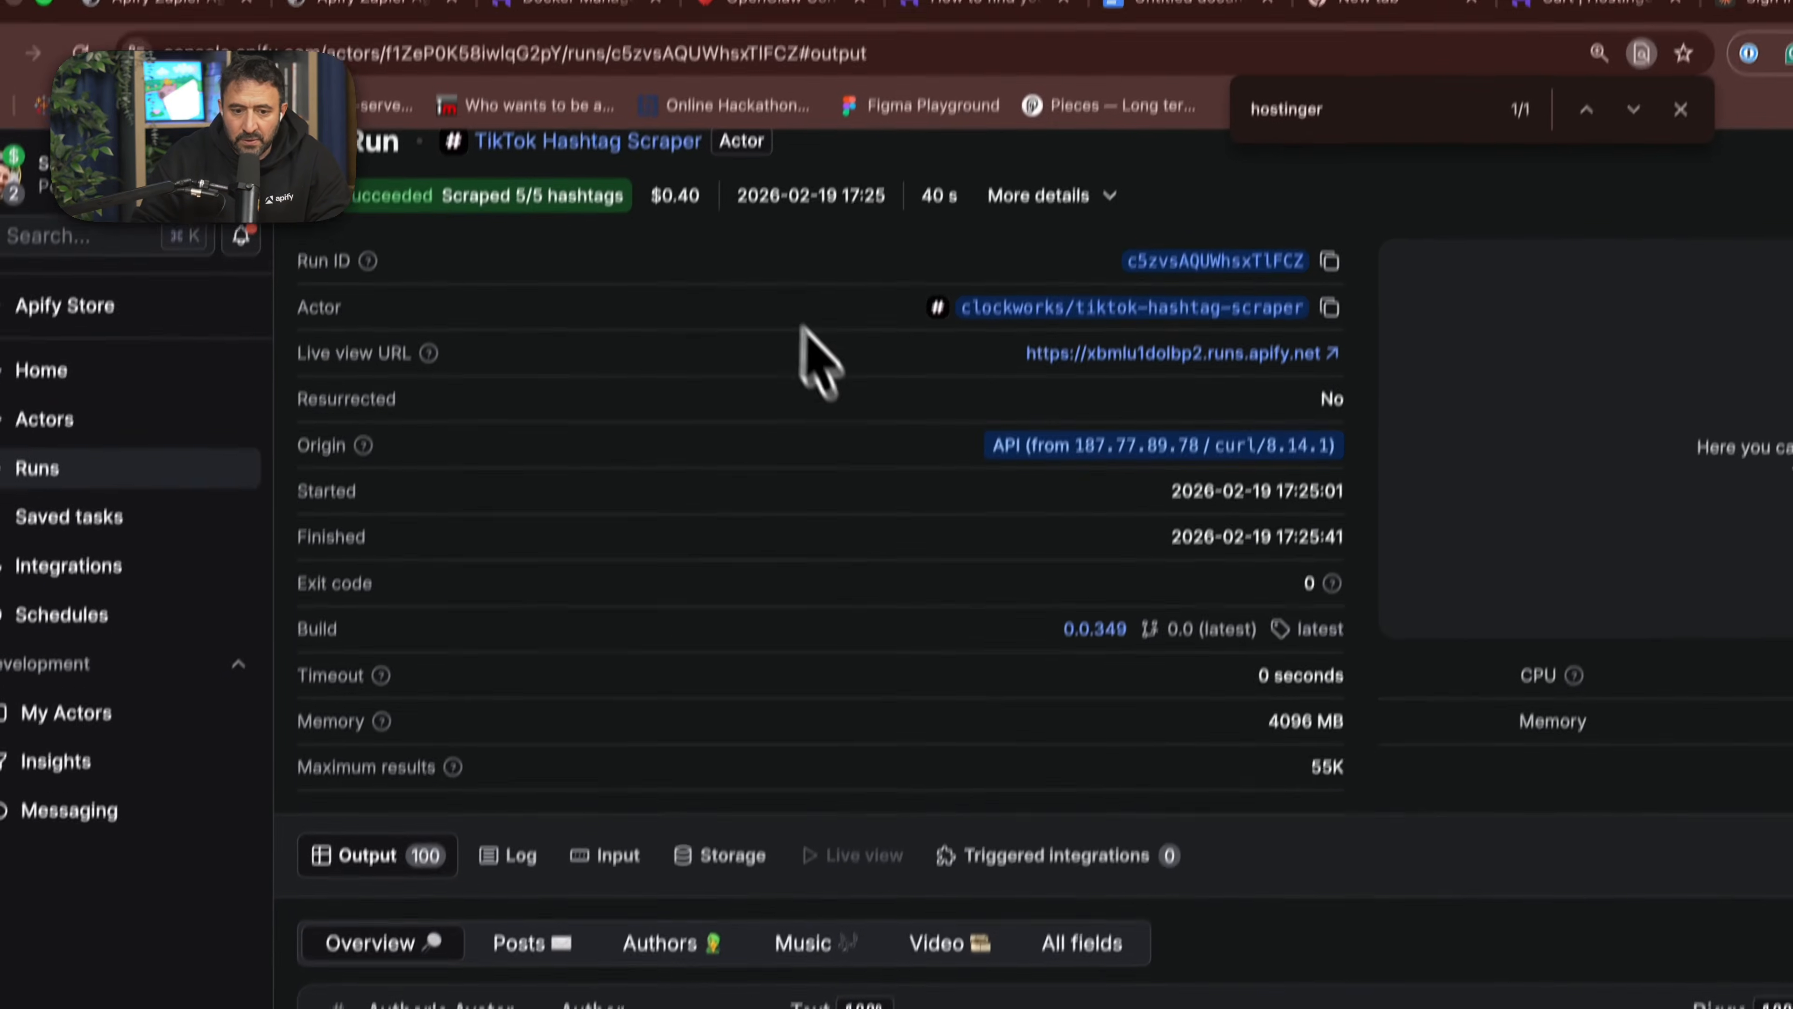
- In OpenClaw's Cron Jobs, name the new job "Social media morning digest" with description "Wake me up for social media scrape of my top skin care influencers"
{"action": "left_click", "coordinate": [738, 3]}
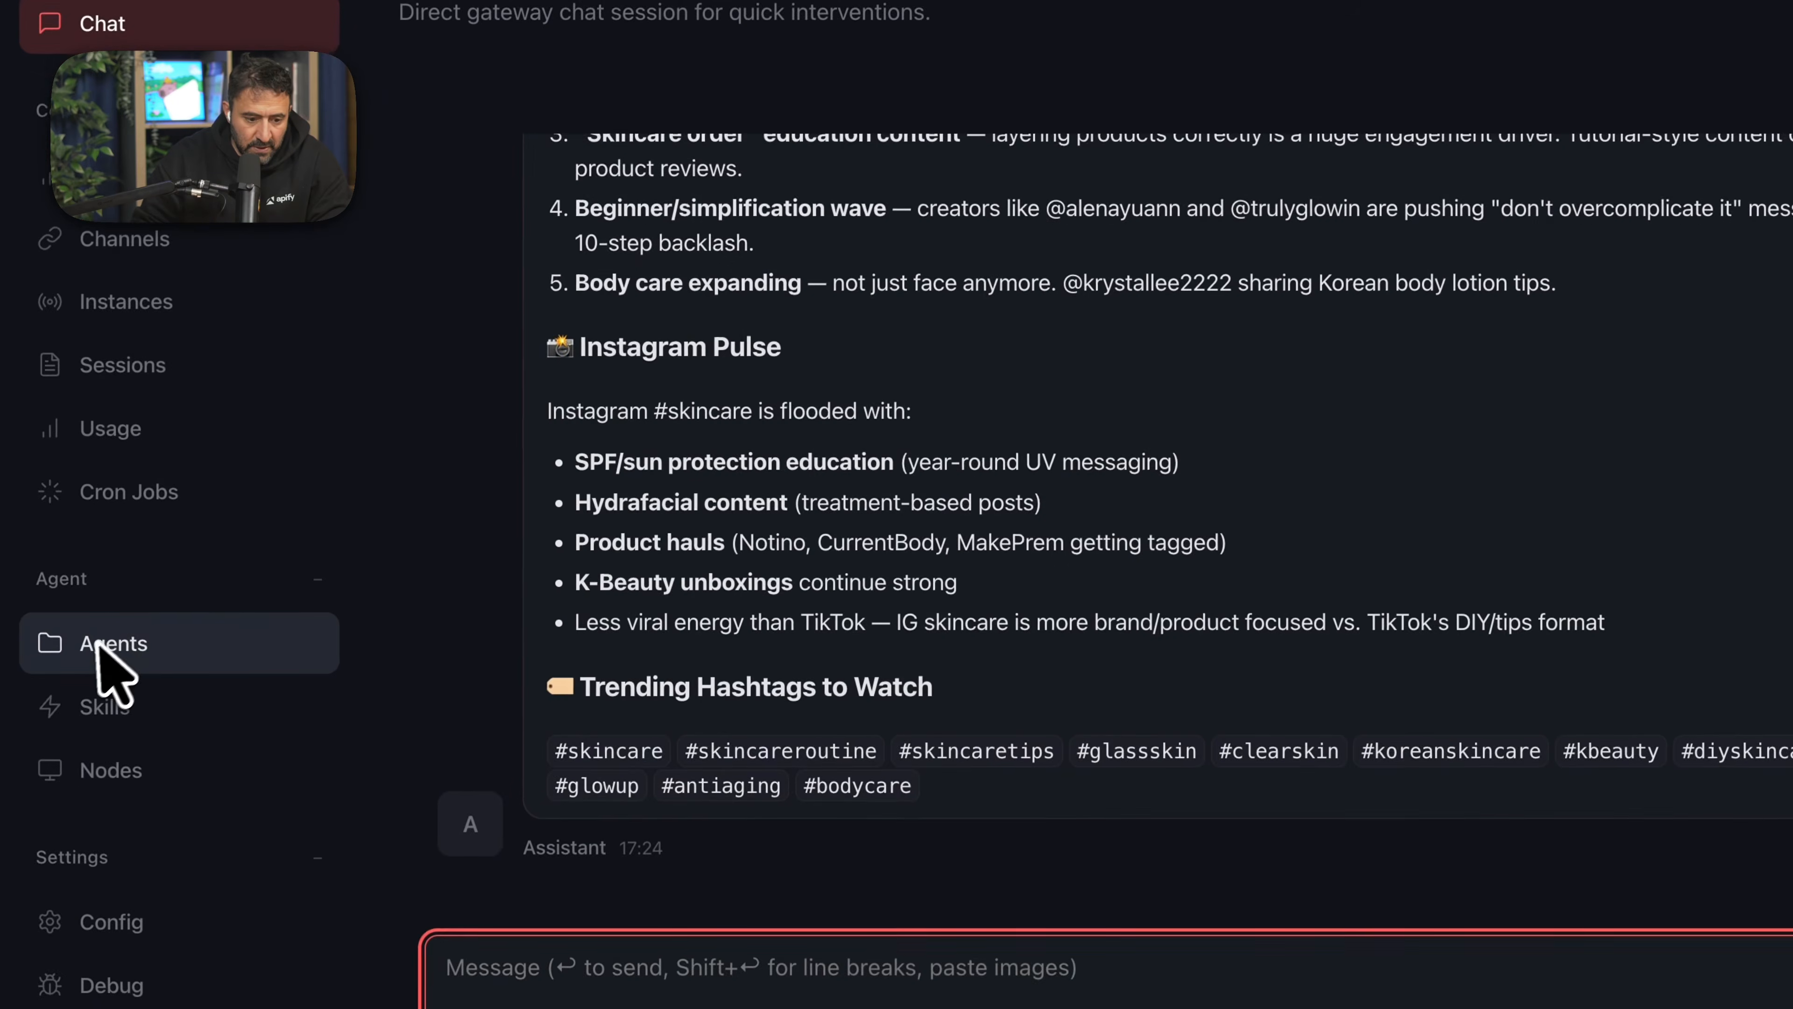
{"action": "left_click", "coordinate": [131, 491]}
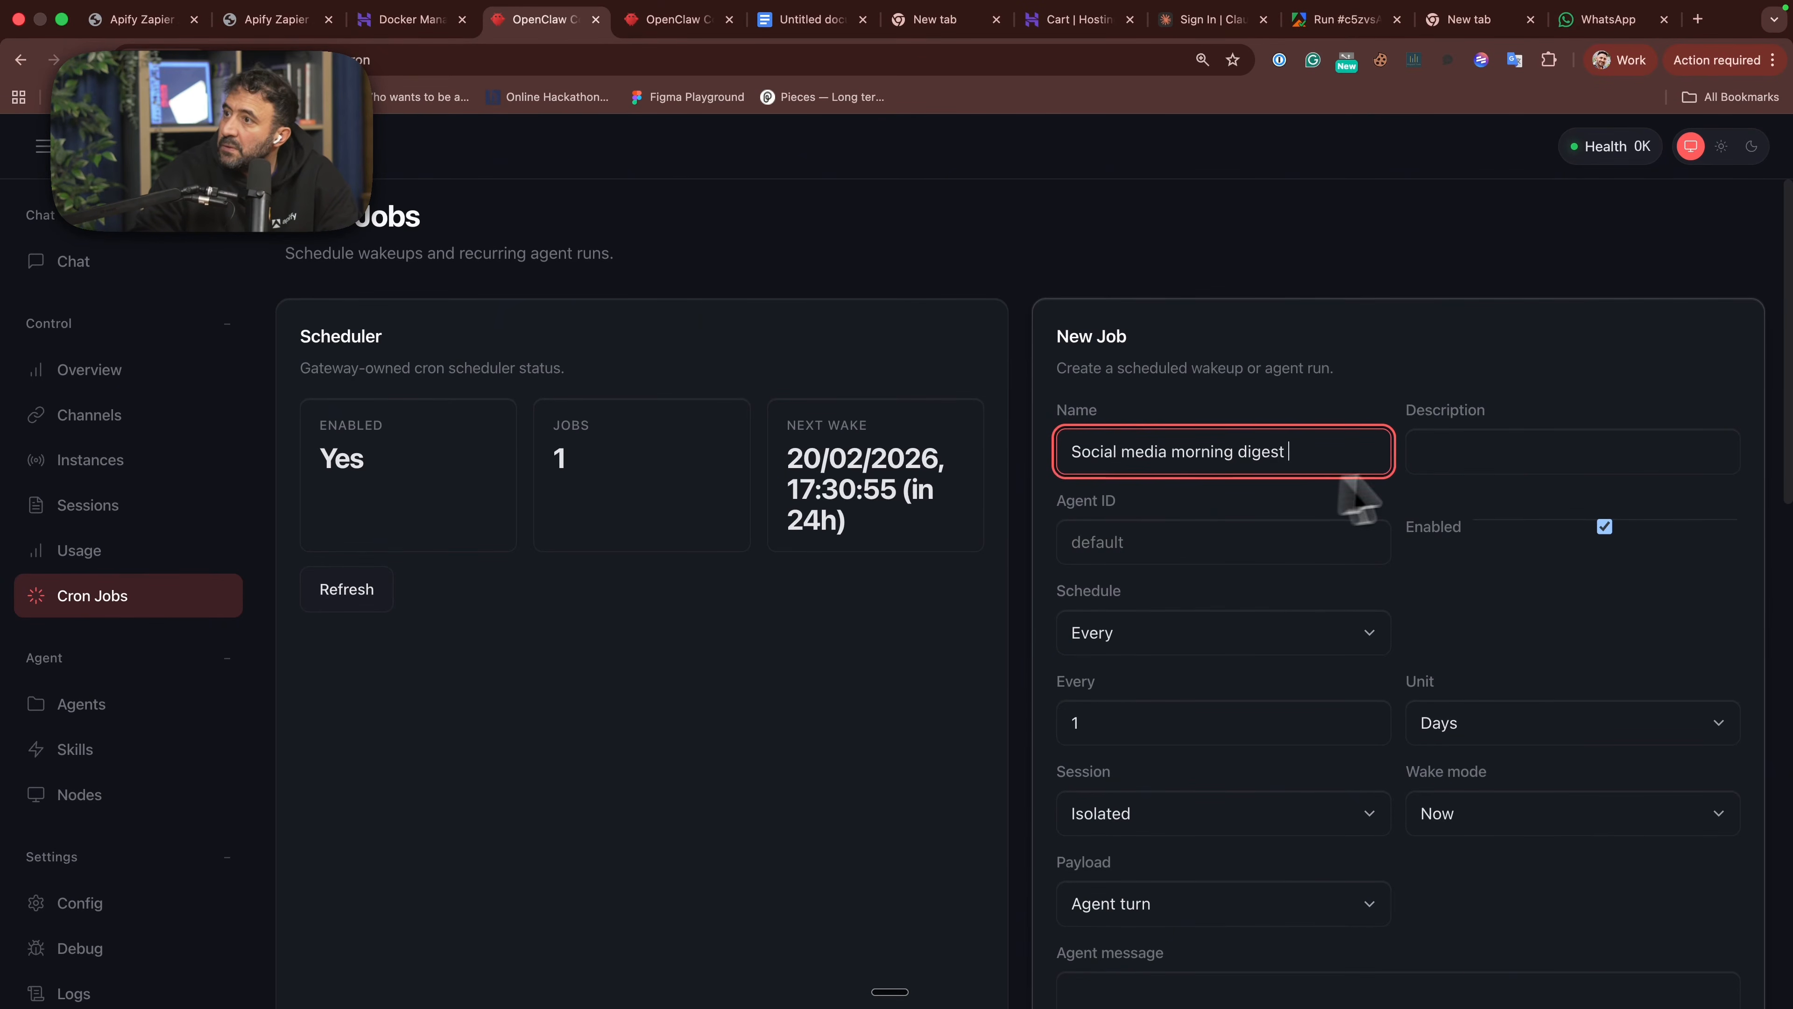
{"action": "left_click", "coordinate": [1464, 458]}
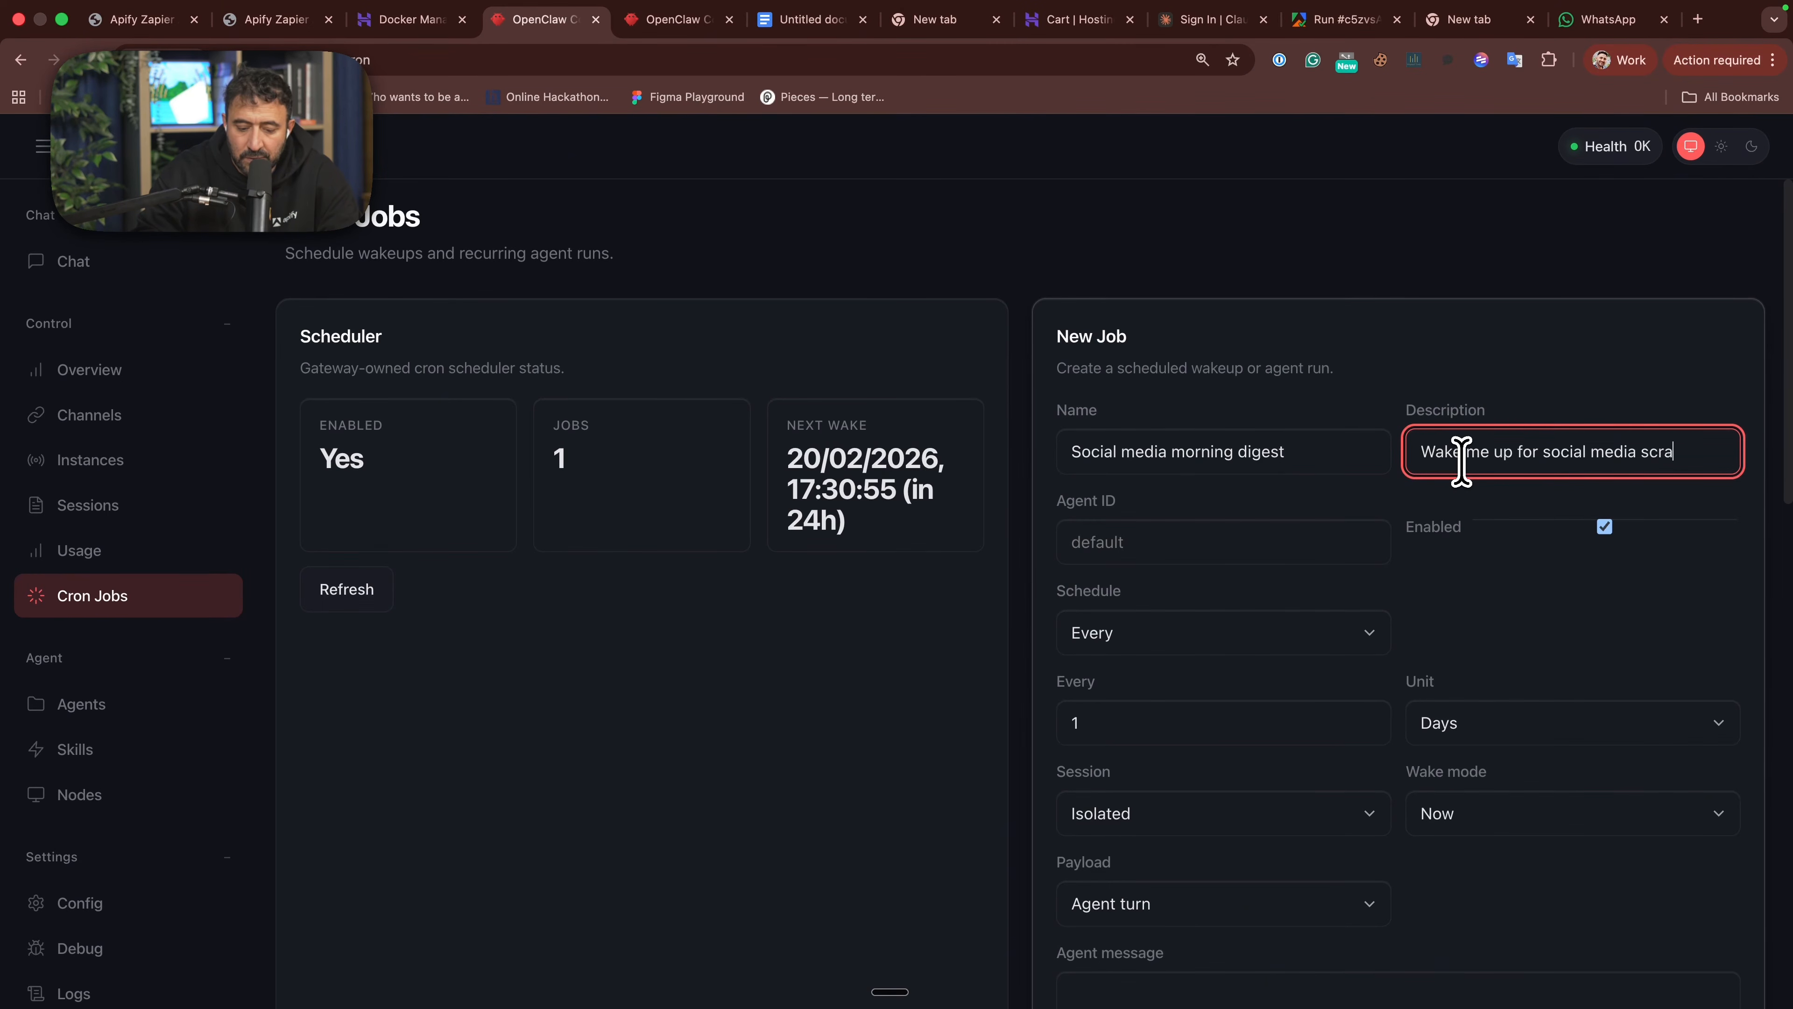
{"action": "type", "text": "my top"}
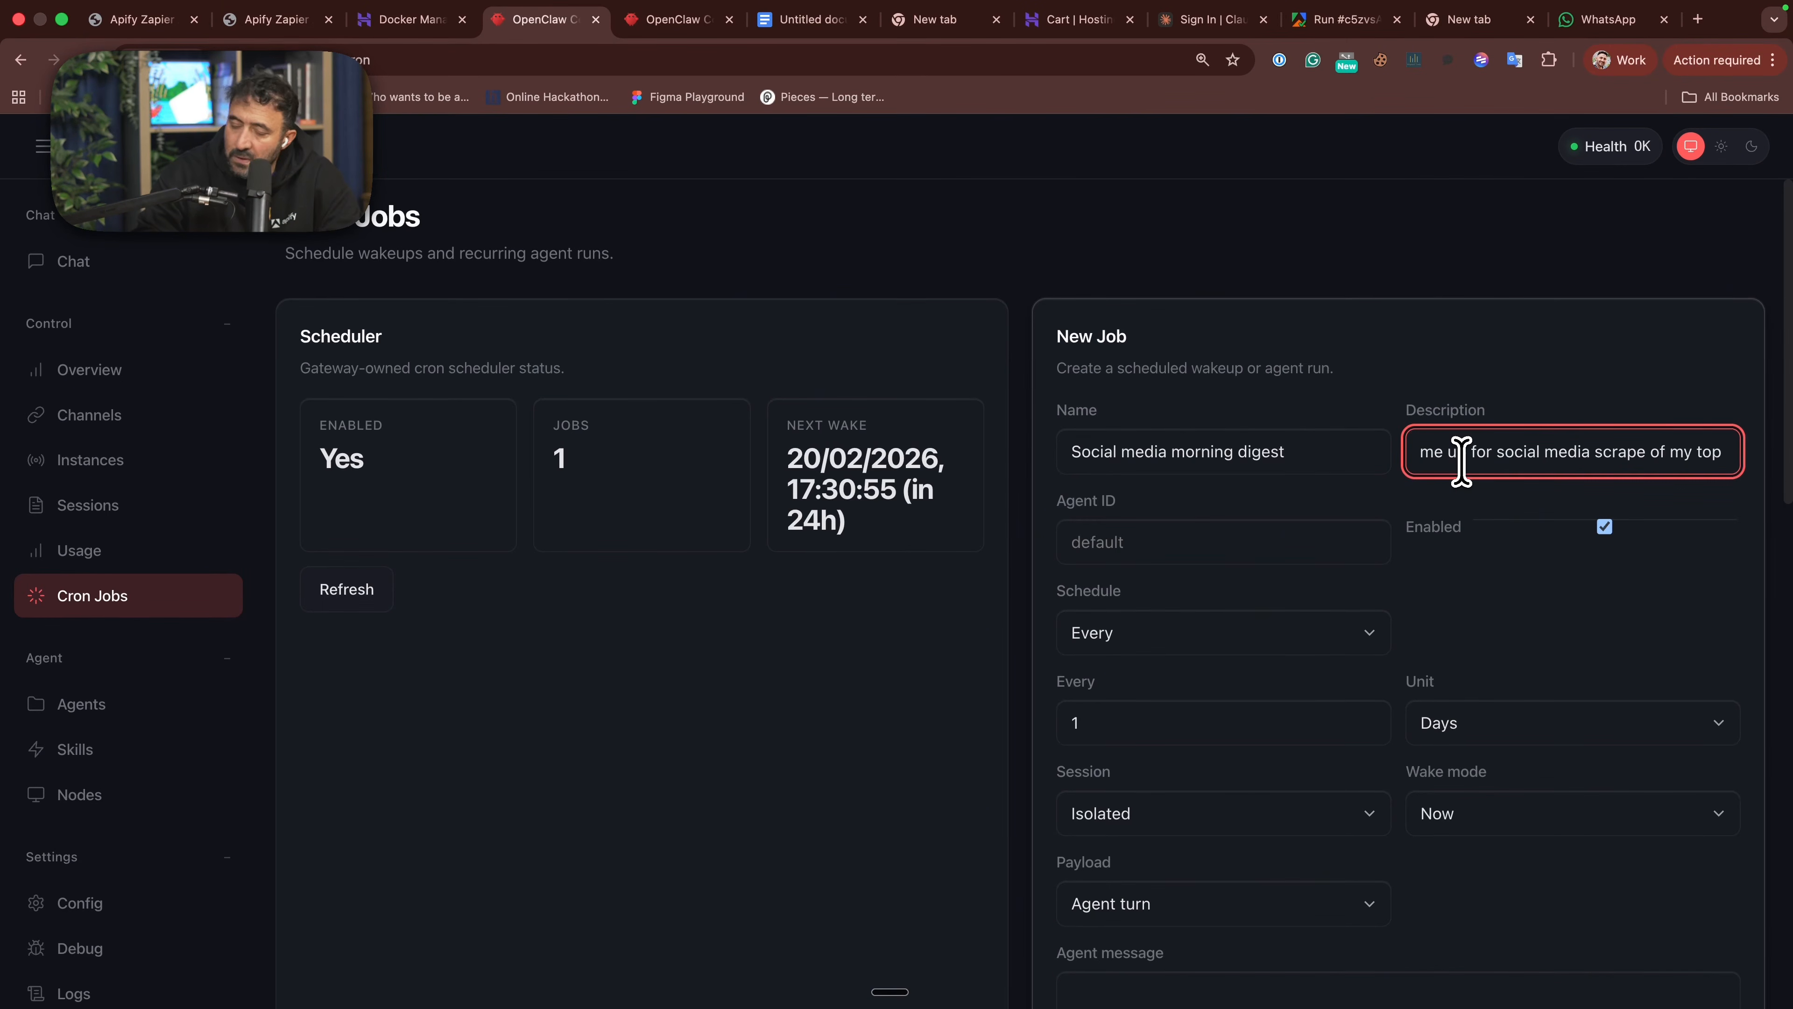
{"action": "type", "text": " skin "}
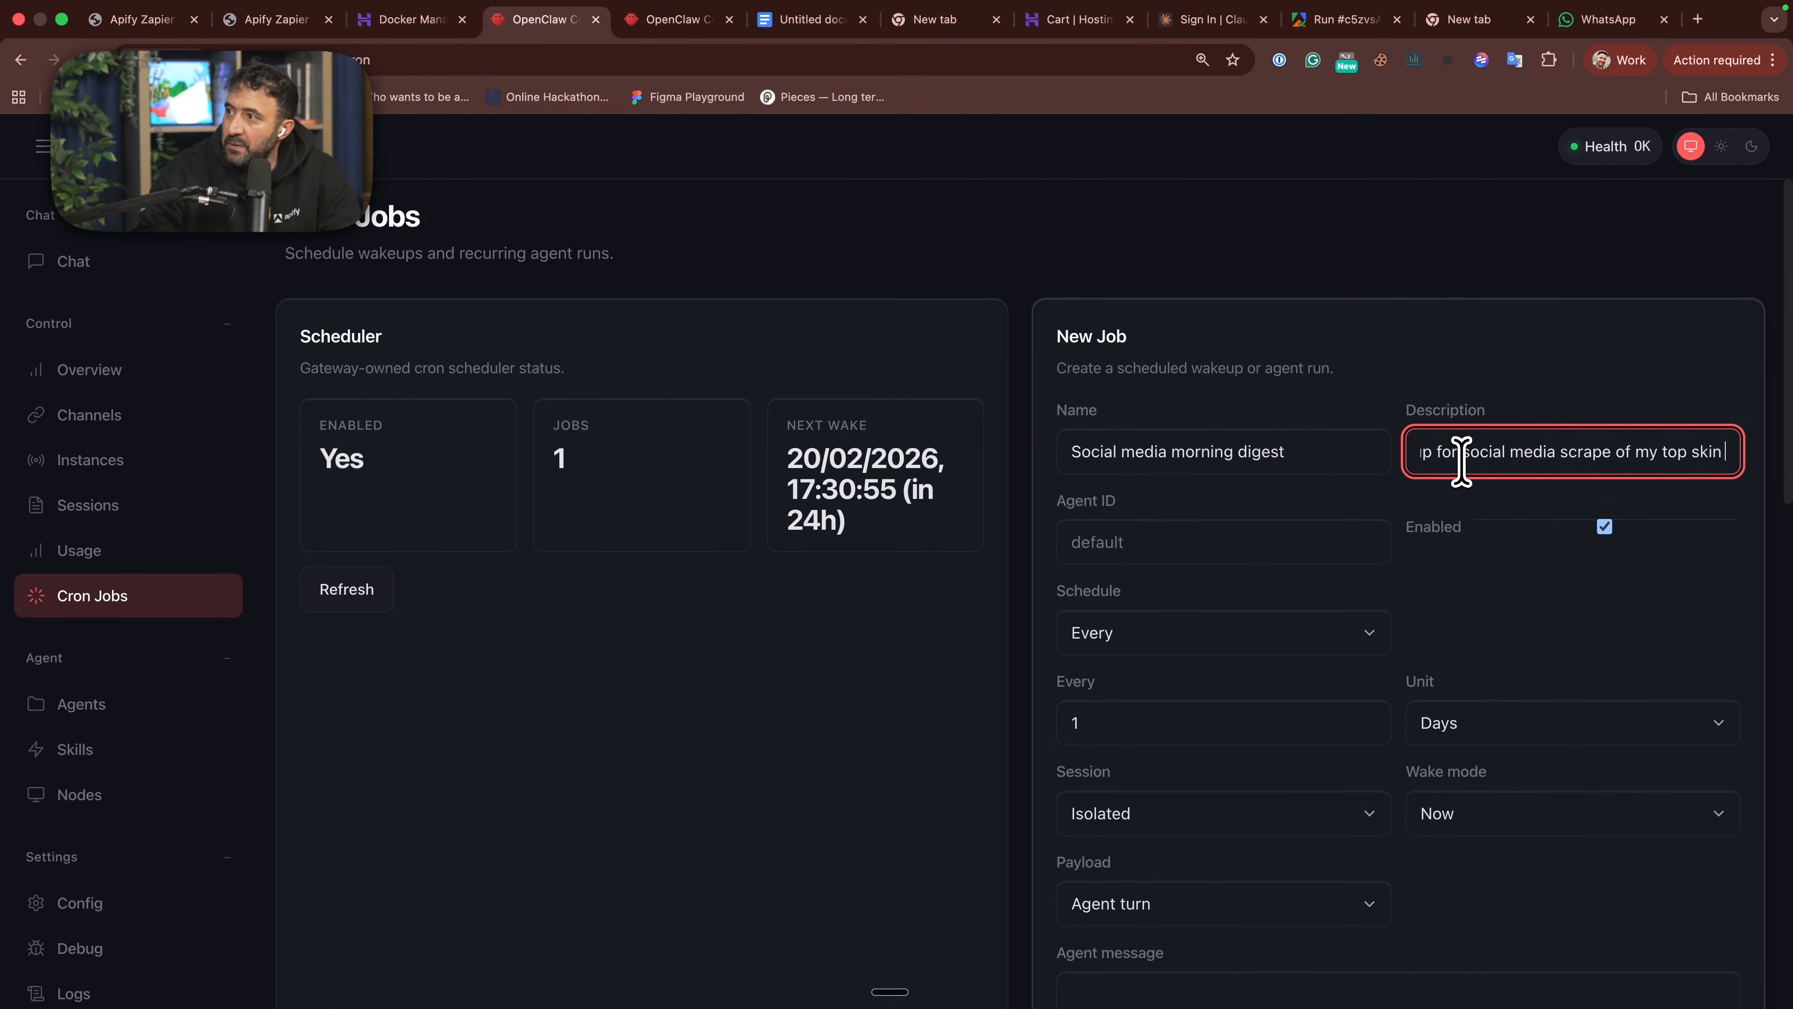
{"action": "type", "text": "care influencers"}
- Check the new job's unit and session options, keeping Days and Isolated
{"action": "scroll", "coordinate": [1283, 540], "scroll_direction": "down", "scroll_amount": 3}
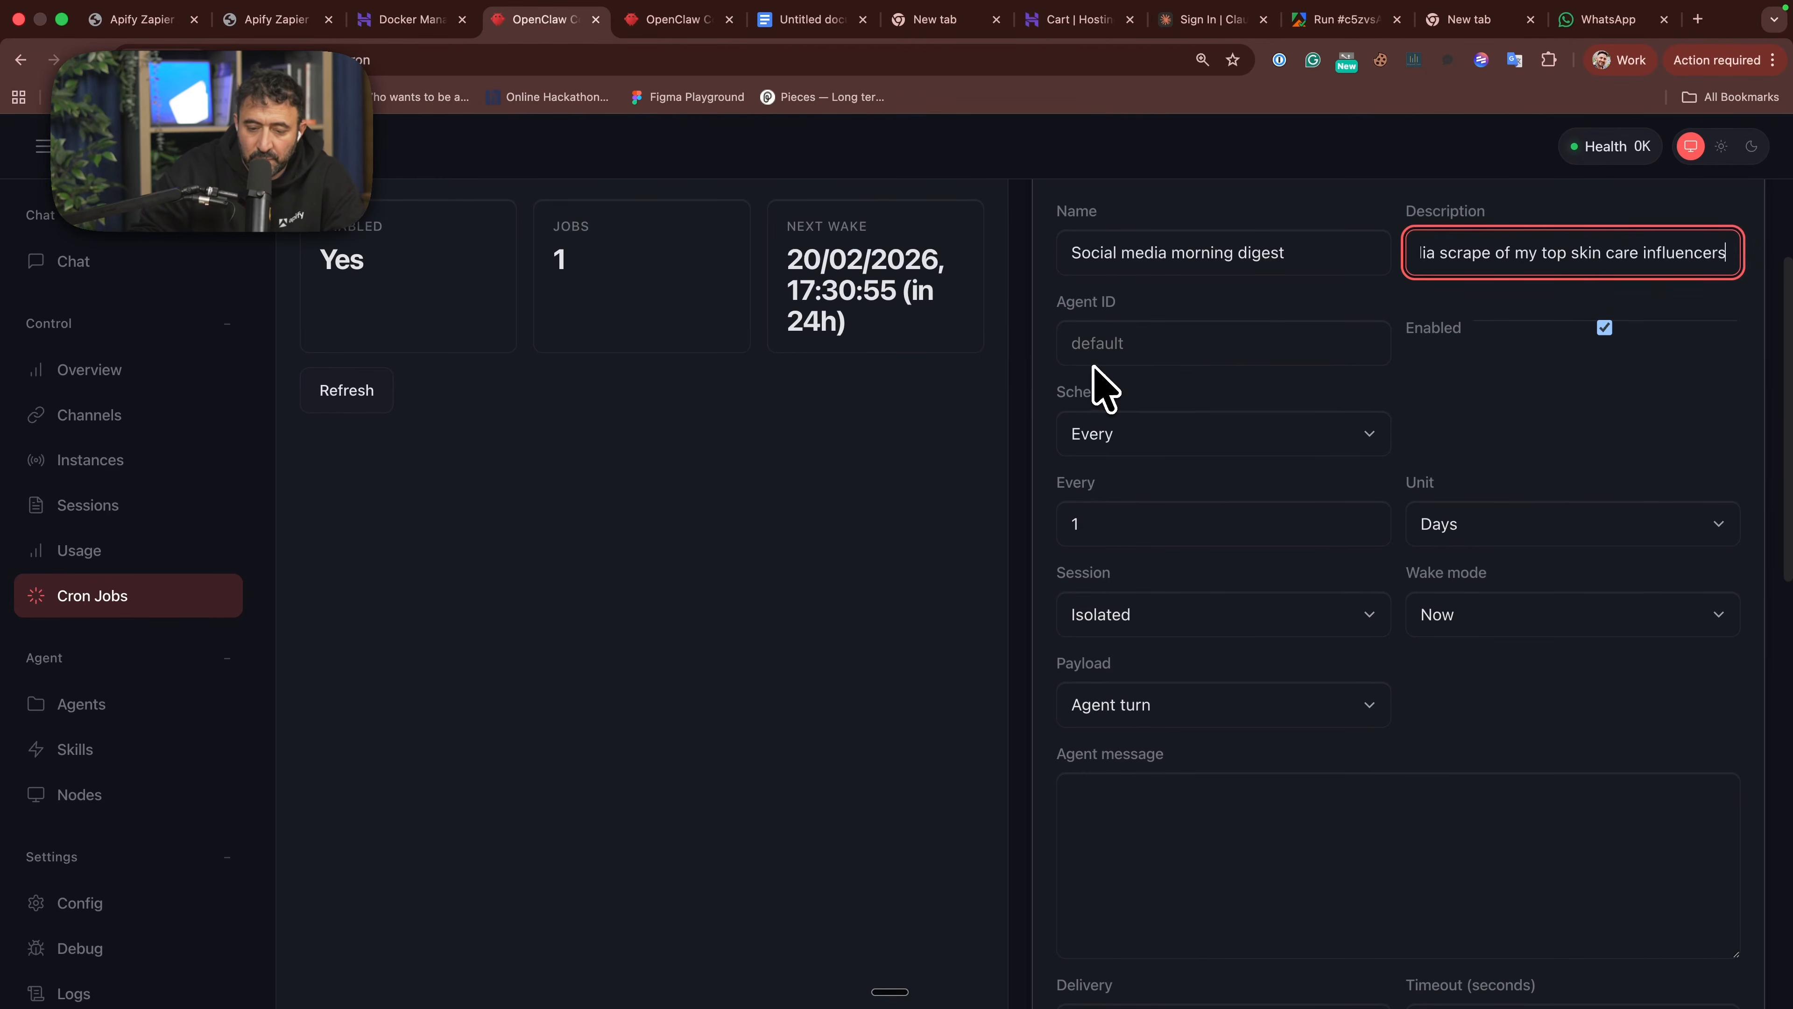
{"action": "scroll", "coordinate": [1327, 505], "scroll_direction": "down", "scroll_amount": 2}
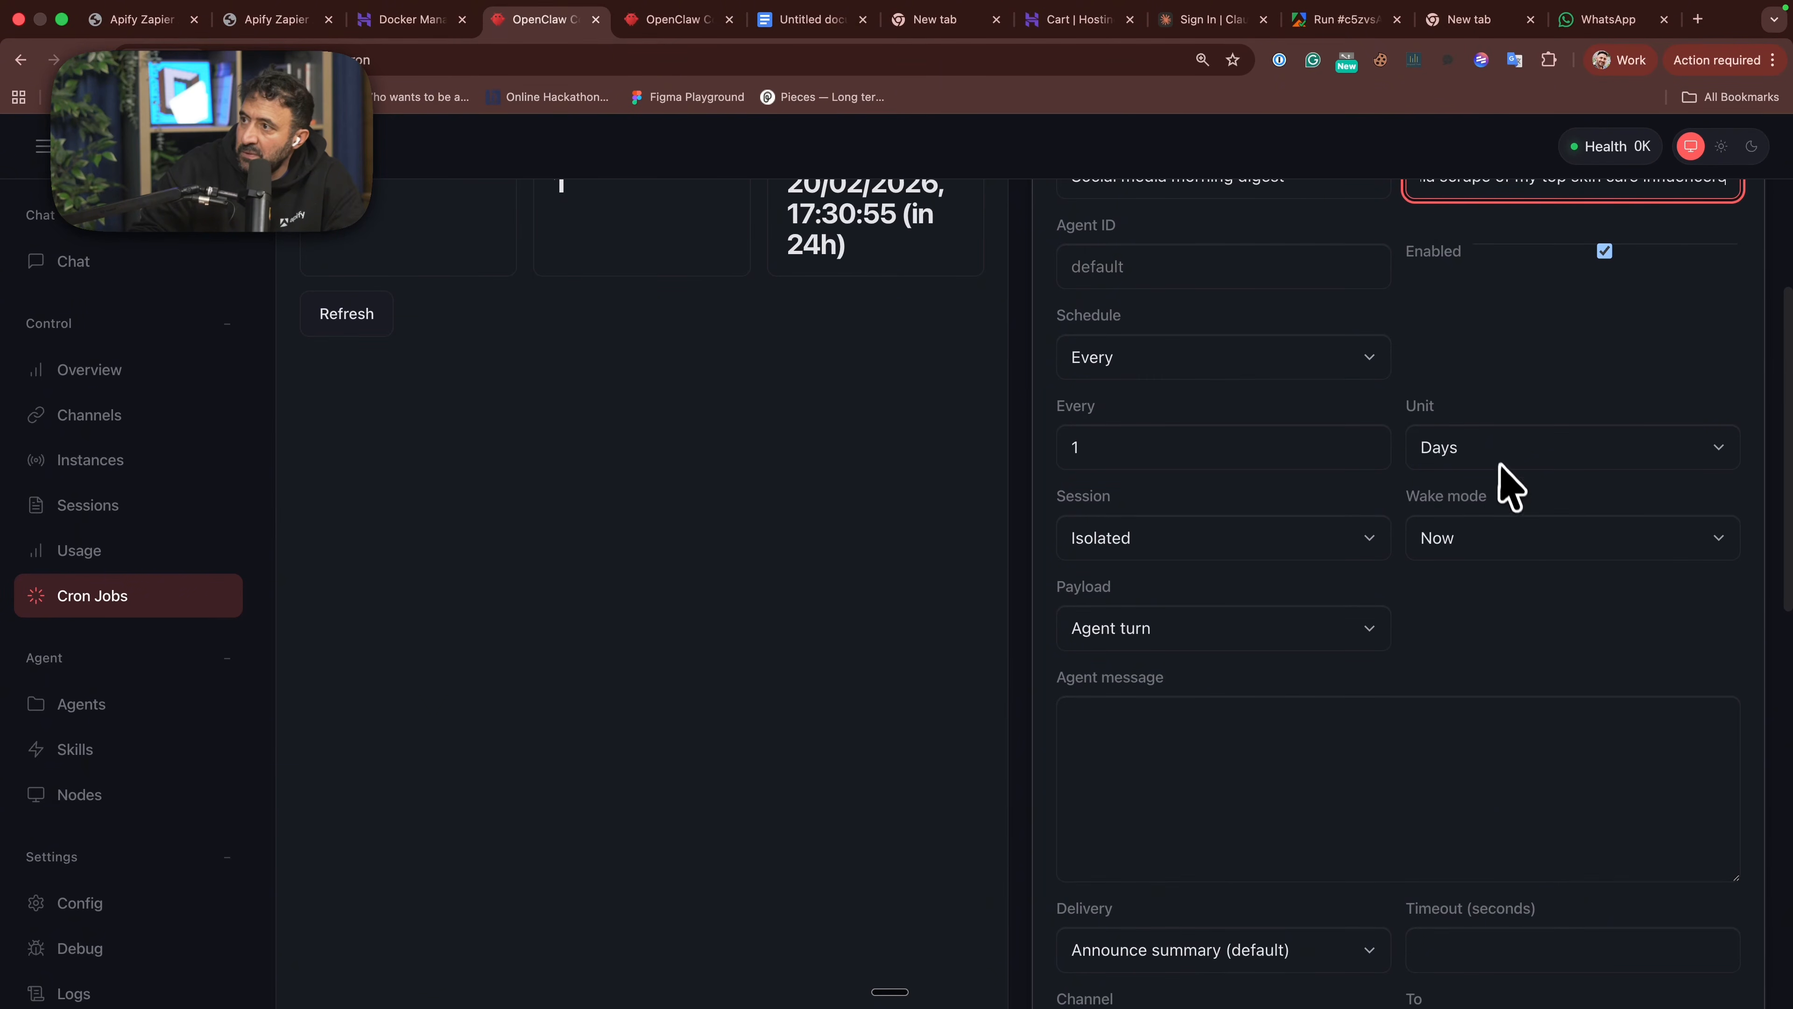
{"action": "left_click", "coordinate": [1504, 448]}
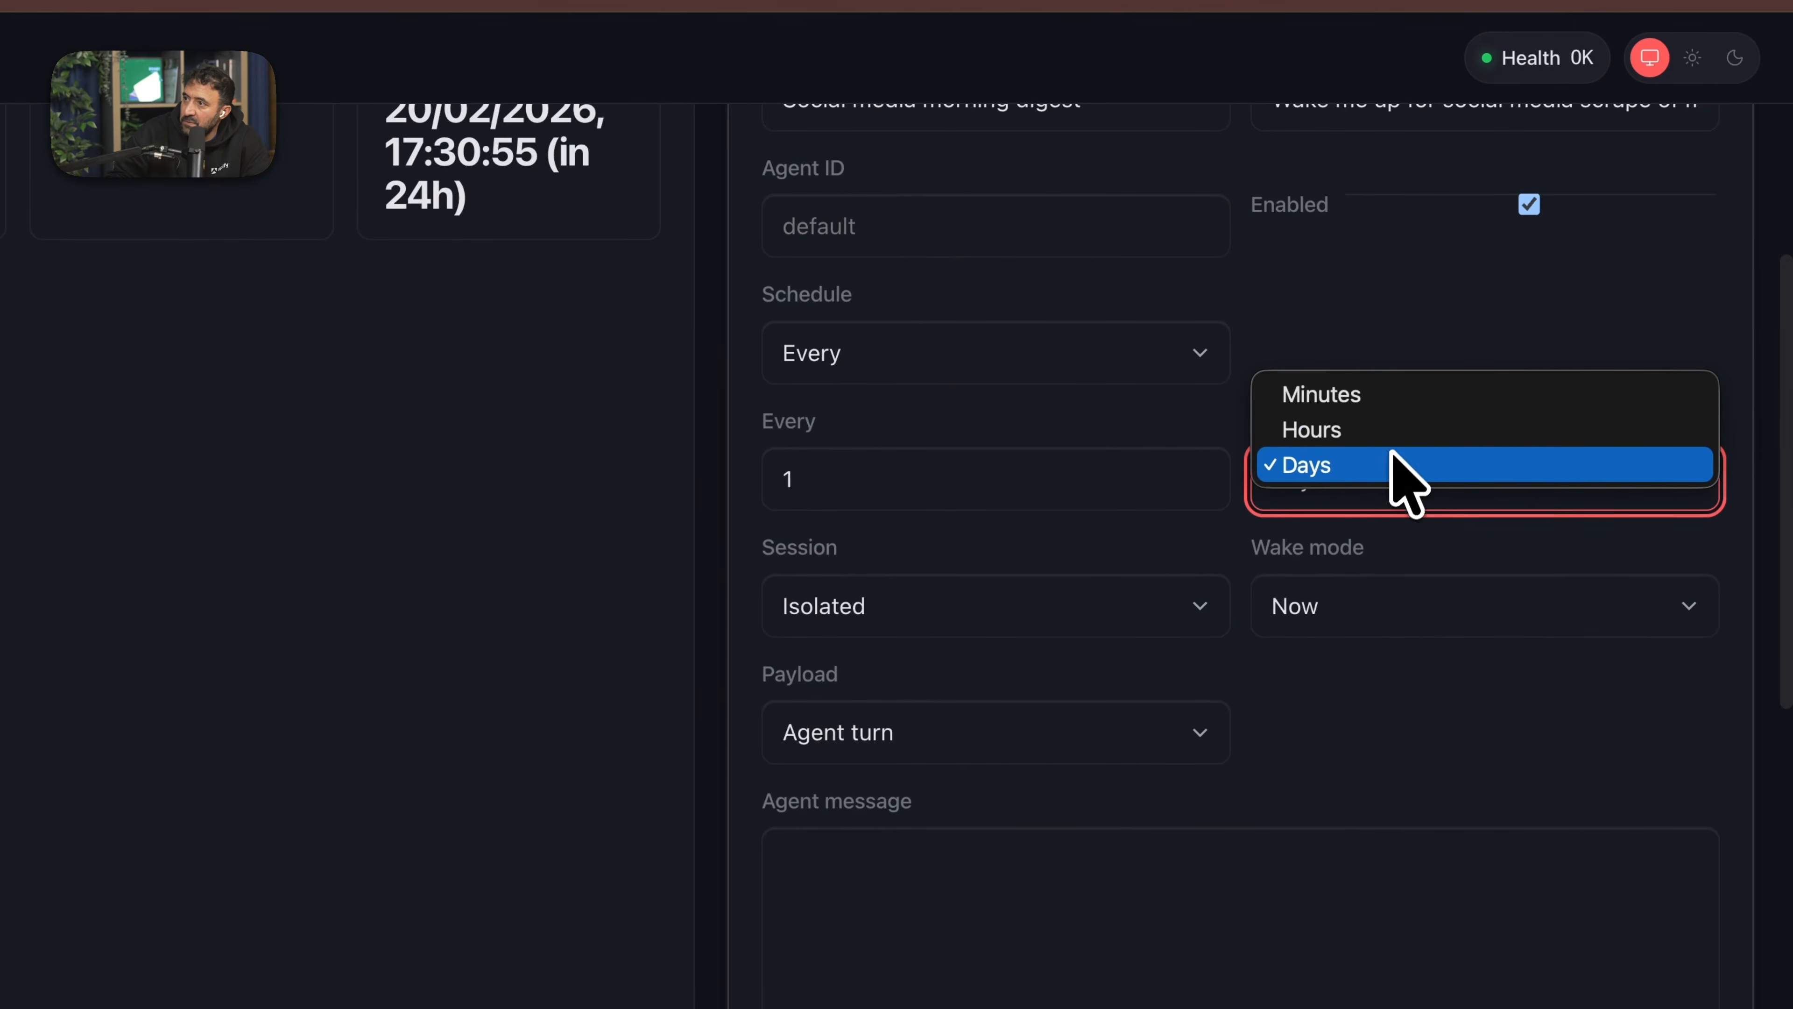
{"action": "left_click", "coordinate": [1133, 441]}
{"action": "scroll", "coordinate": [1129, 442], "scroll_direction": "down", "scroll_amount": 3}
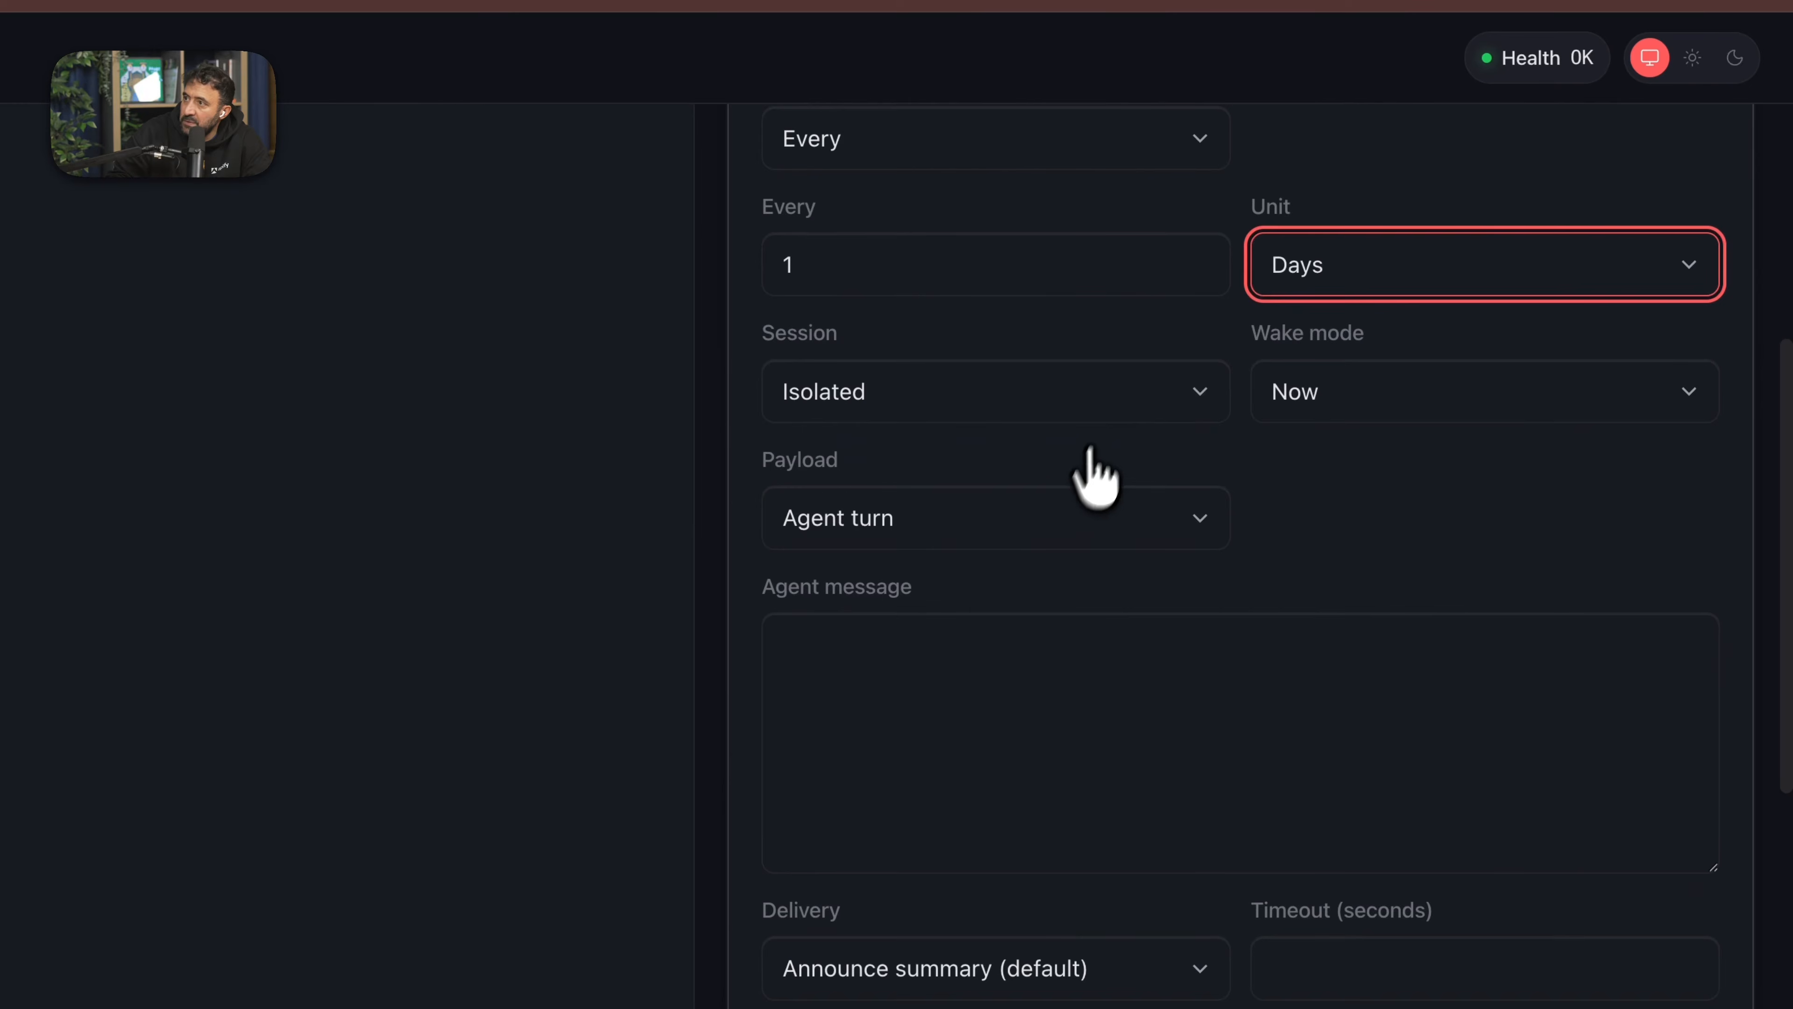
{"action": "left_click", "coordinate": [1125, 410]}
{"action": "left_click", "coordinate": [1373, 484]}
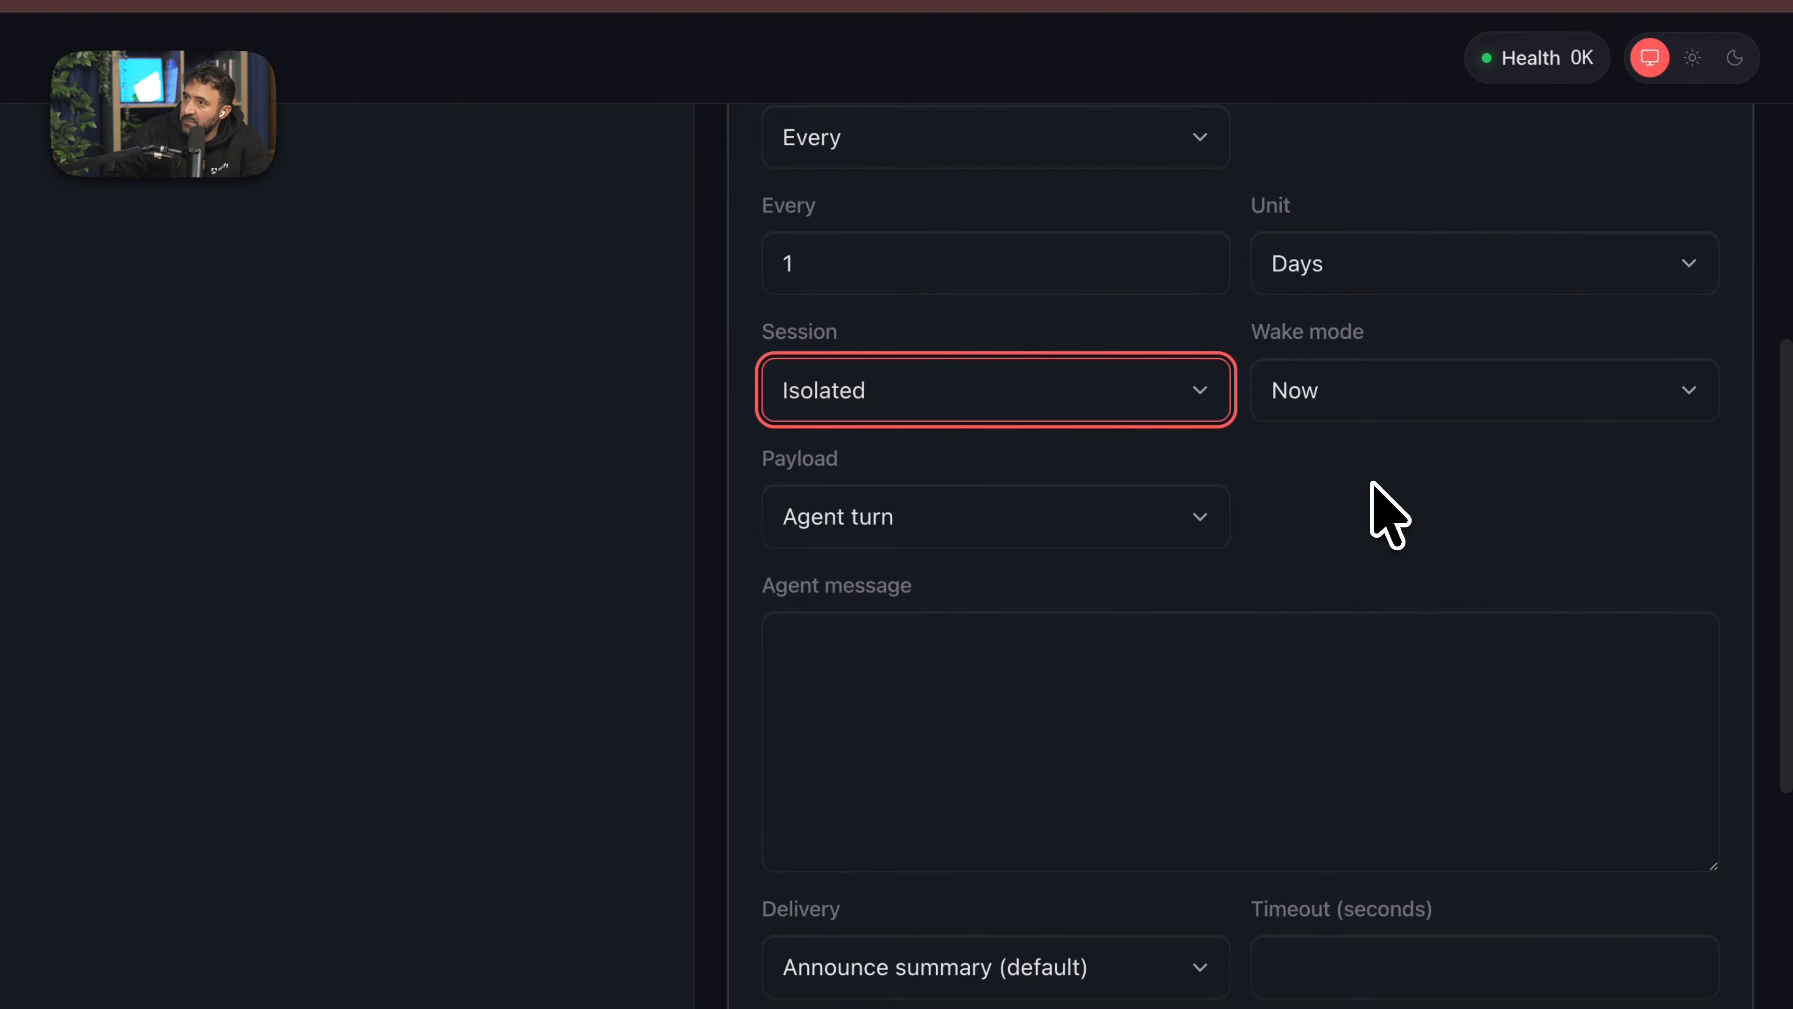
- Start the agent message with "Every morning use the Apify skills to extract social media posts for Tik Tok and Instagram"
{"action": "scroll", "coordinate": [1373, 485], "scroll_direction": "down", "scroll_amount": 1}
{"action": "scroll", "coordinate": [1373, 488], "scroll_direction": "down", "scroll_amount": 1}
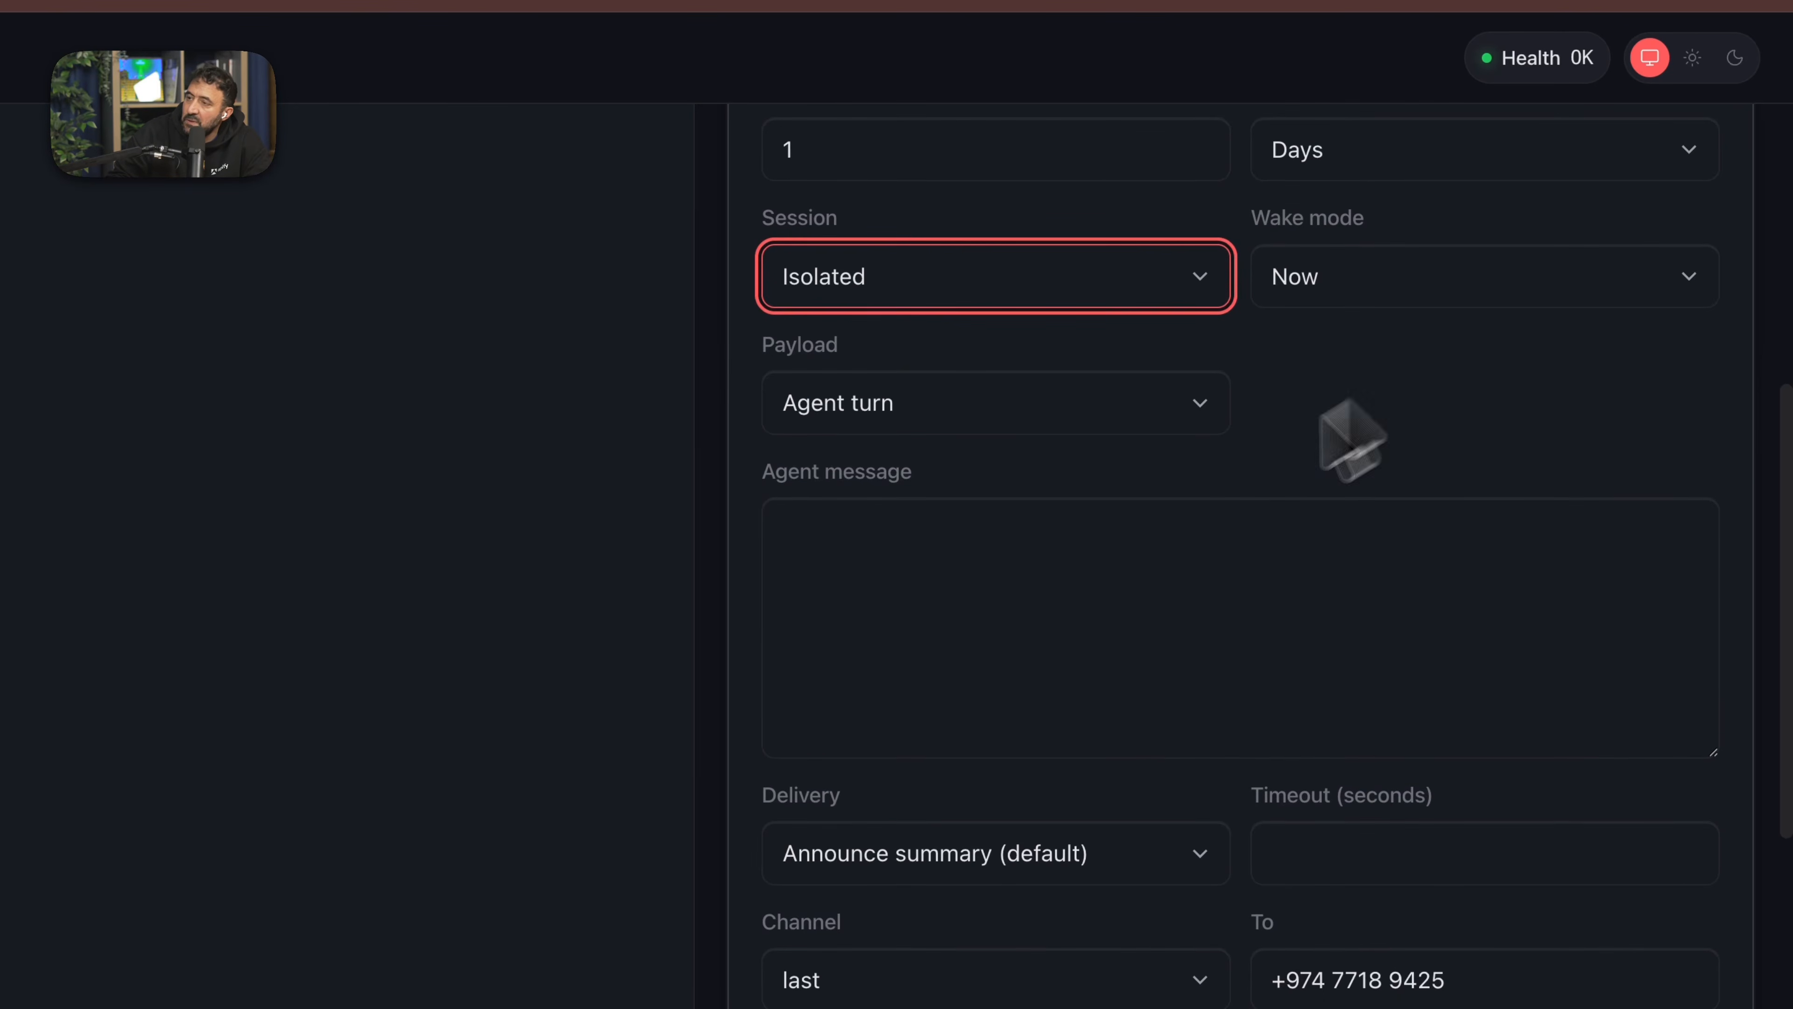
{"action": "scroll", "coordinate": [1066, 594], "scroll_direction": "down", "scroll_amount": 2}
{"action": "scroll", "coordinate": [1200, 460], "scroll_direction": "up", "scroll_amount": 1}
{"action": "left_click", "coordinate": [1085, 522]}
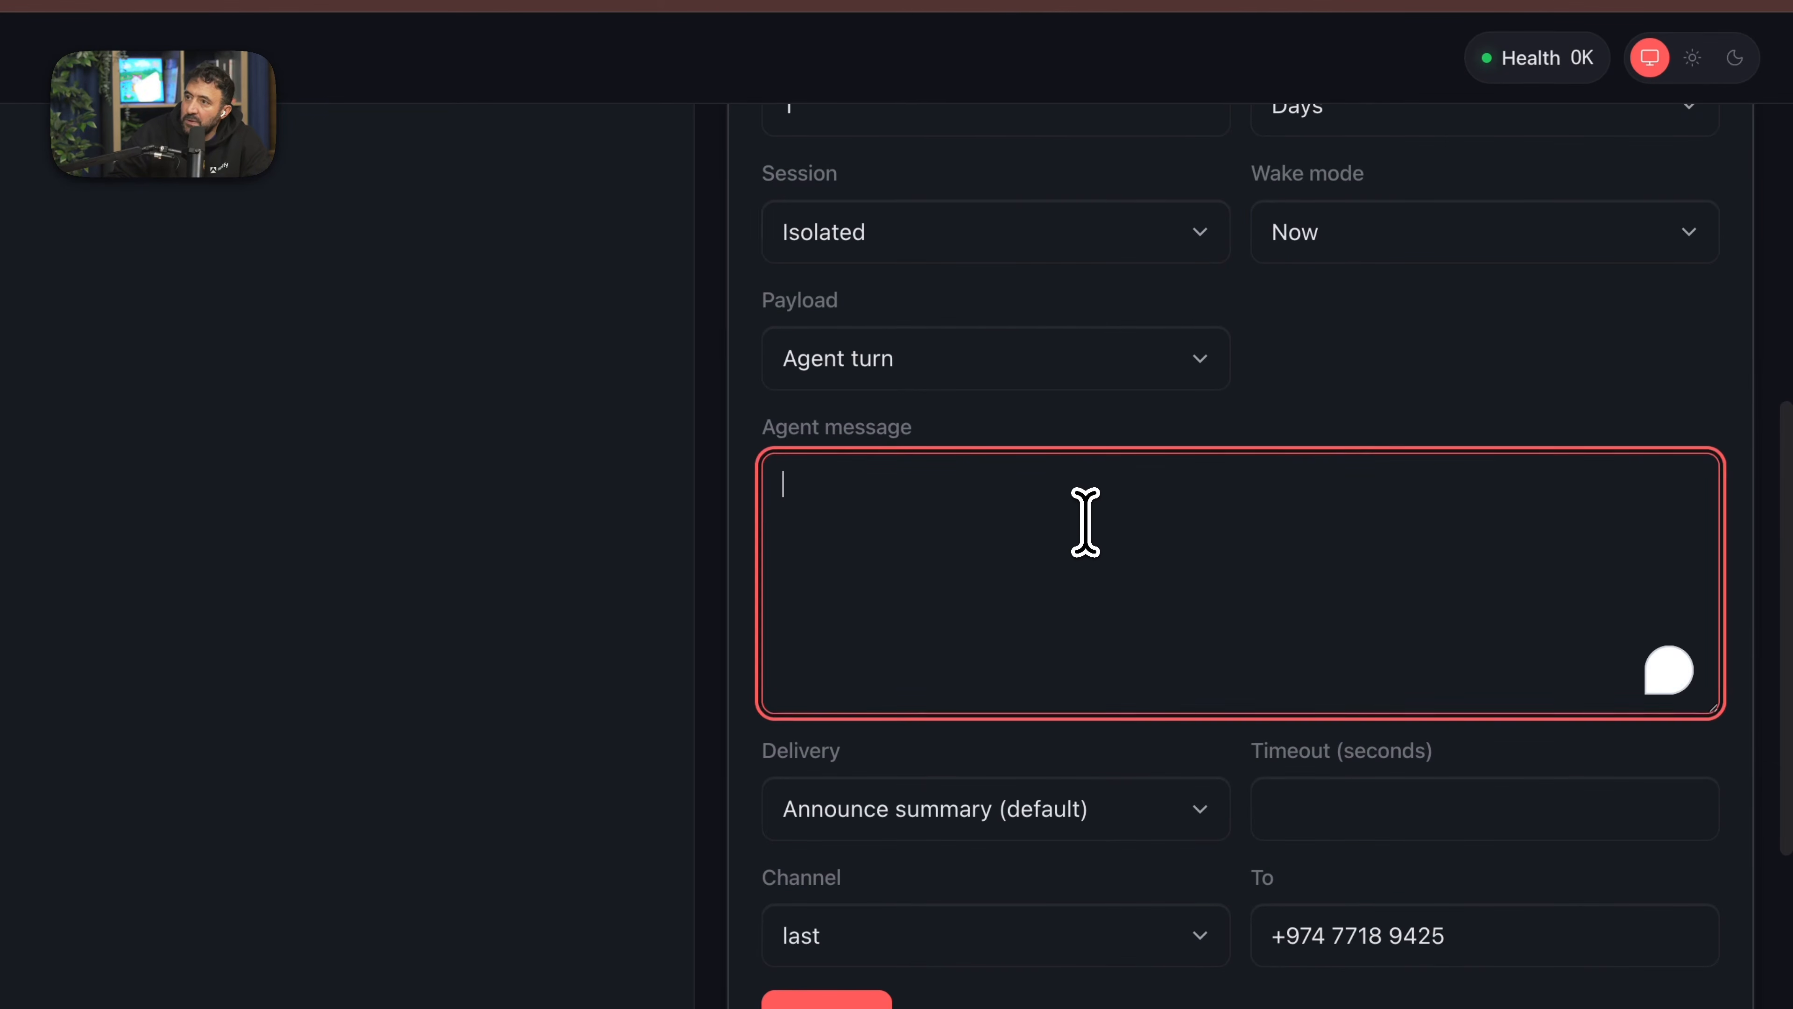
{"action": "type", "text": "Every"}
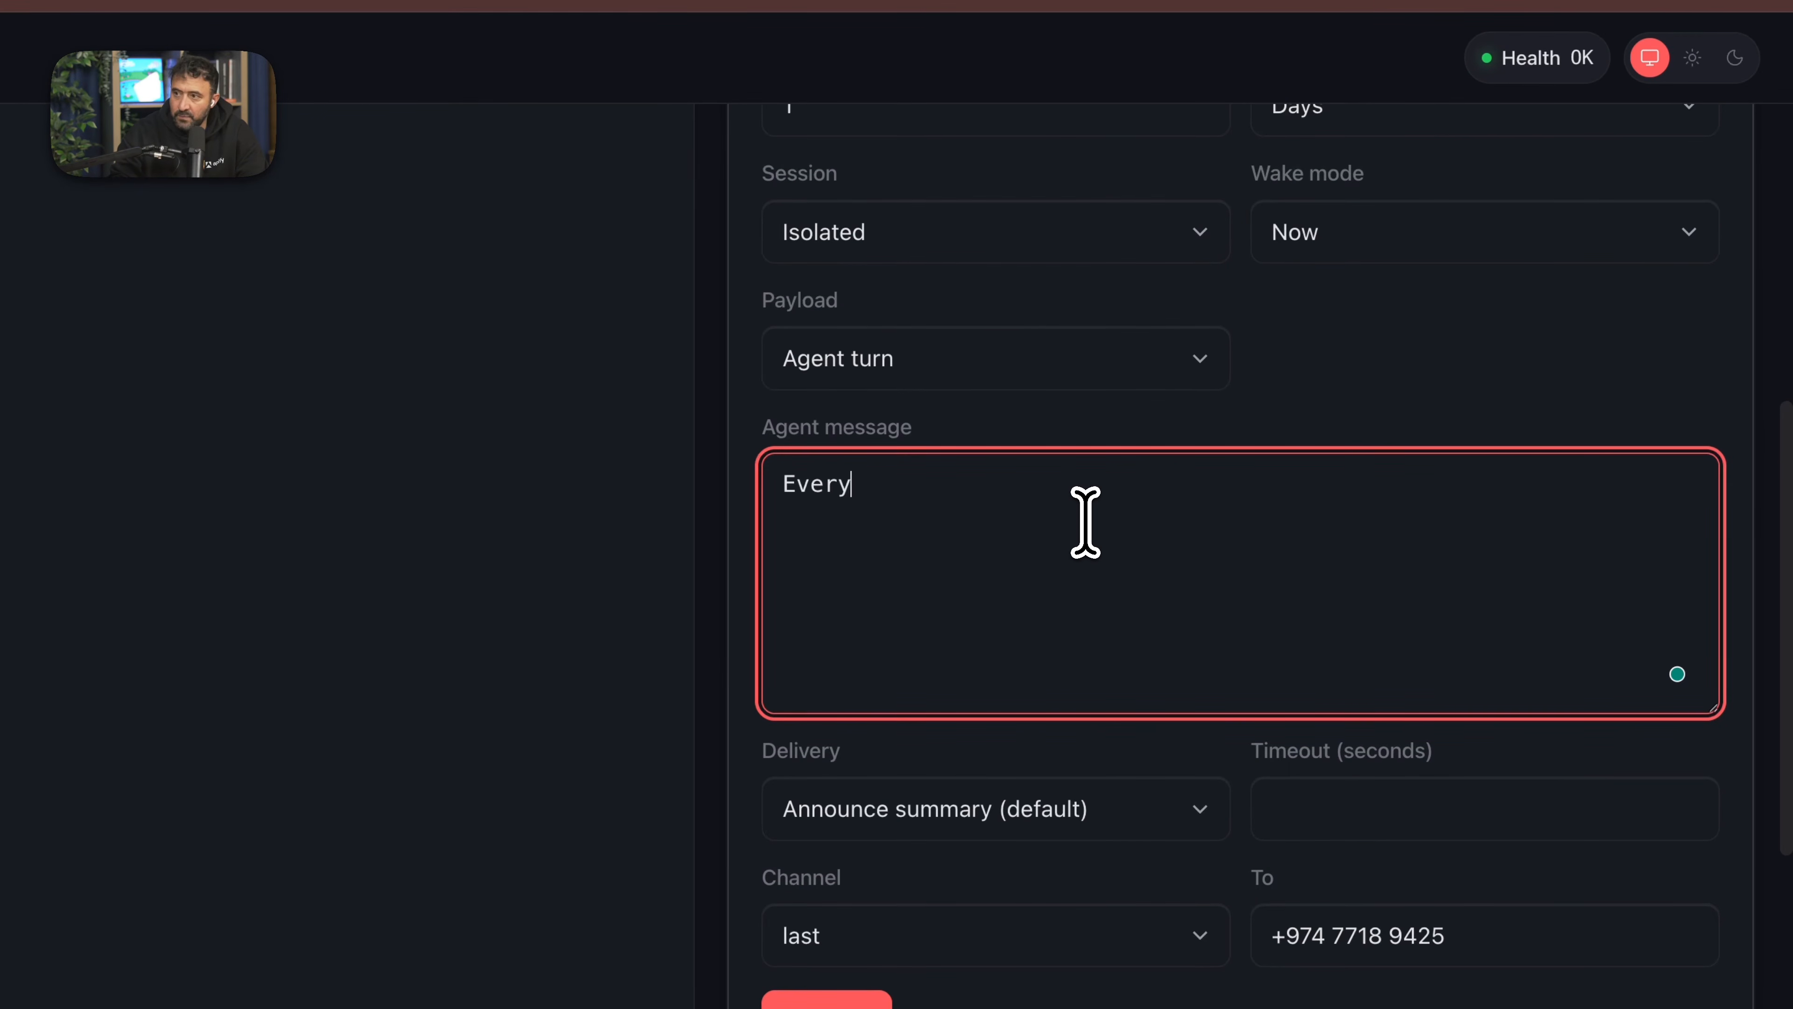
{"action": "type", "text": " mor"}
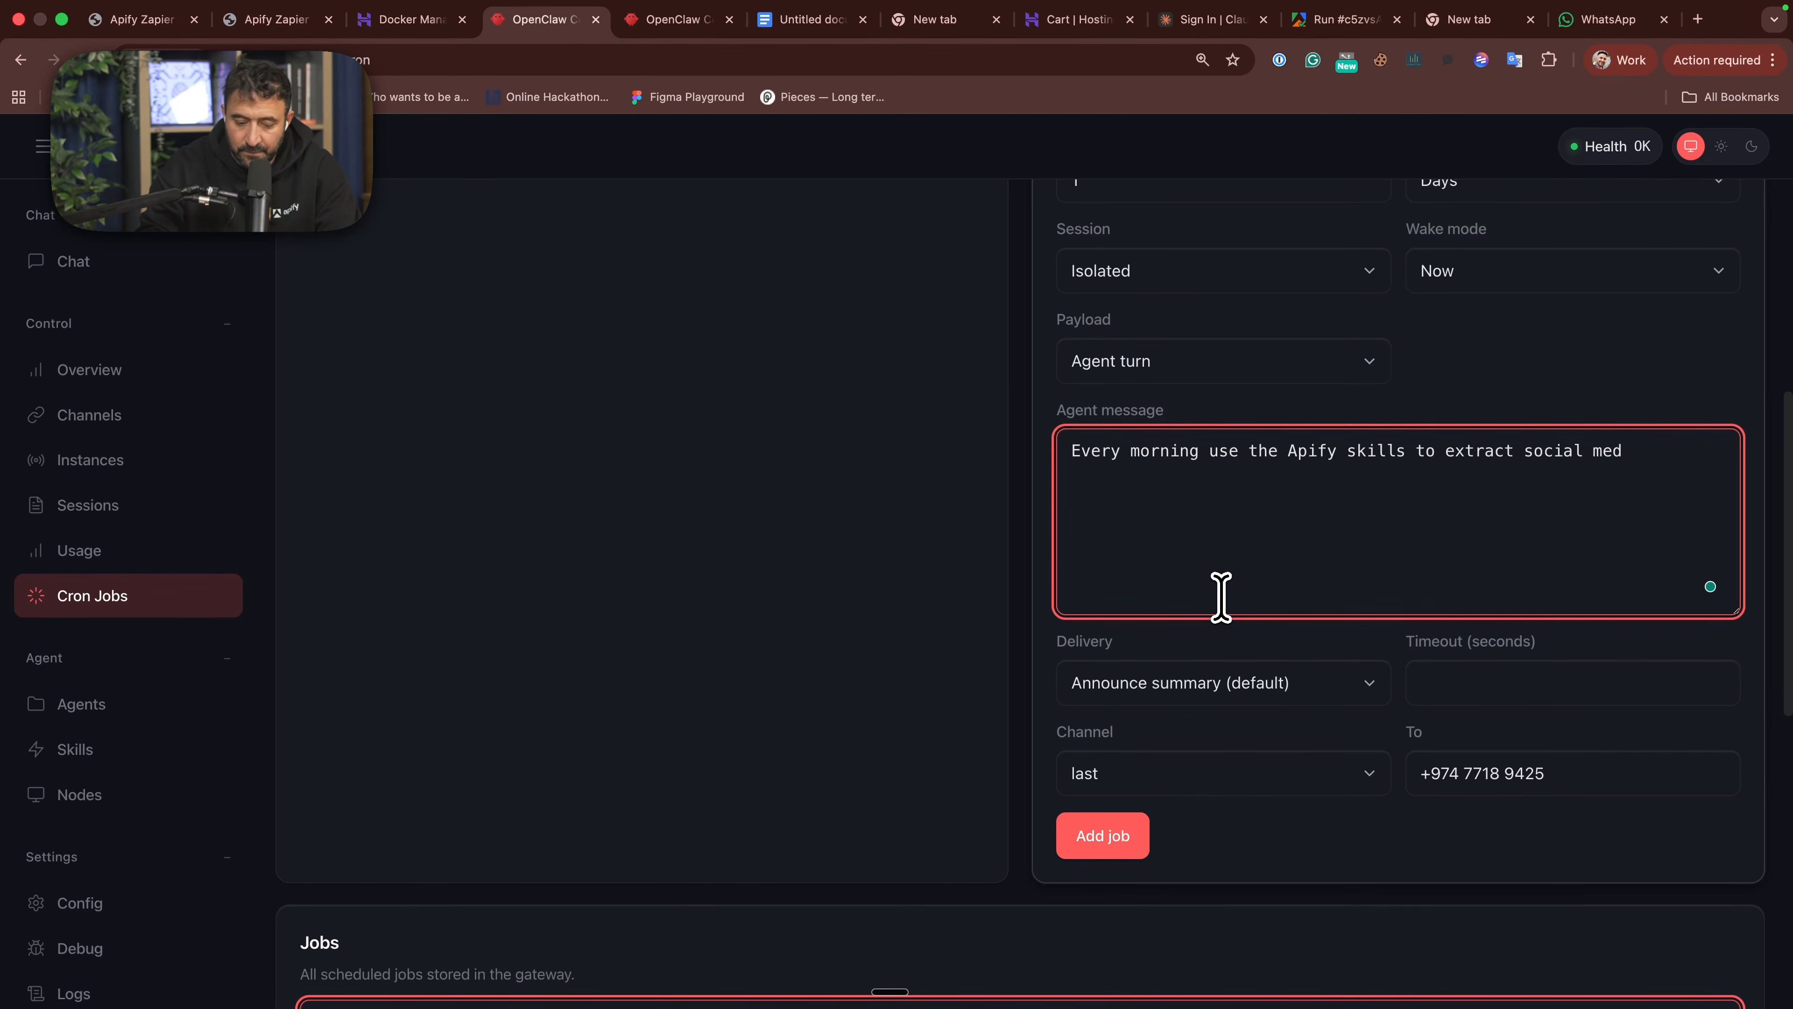
{"action": "type", "text": "or Tik Tok a d"}
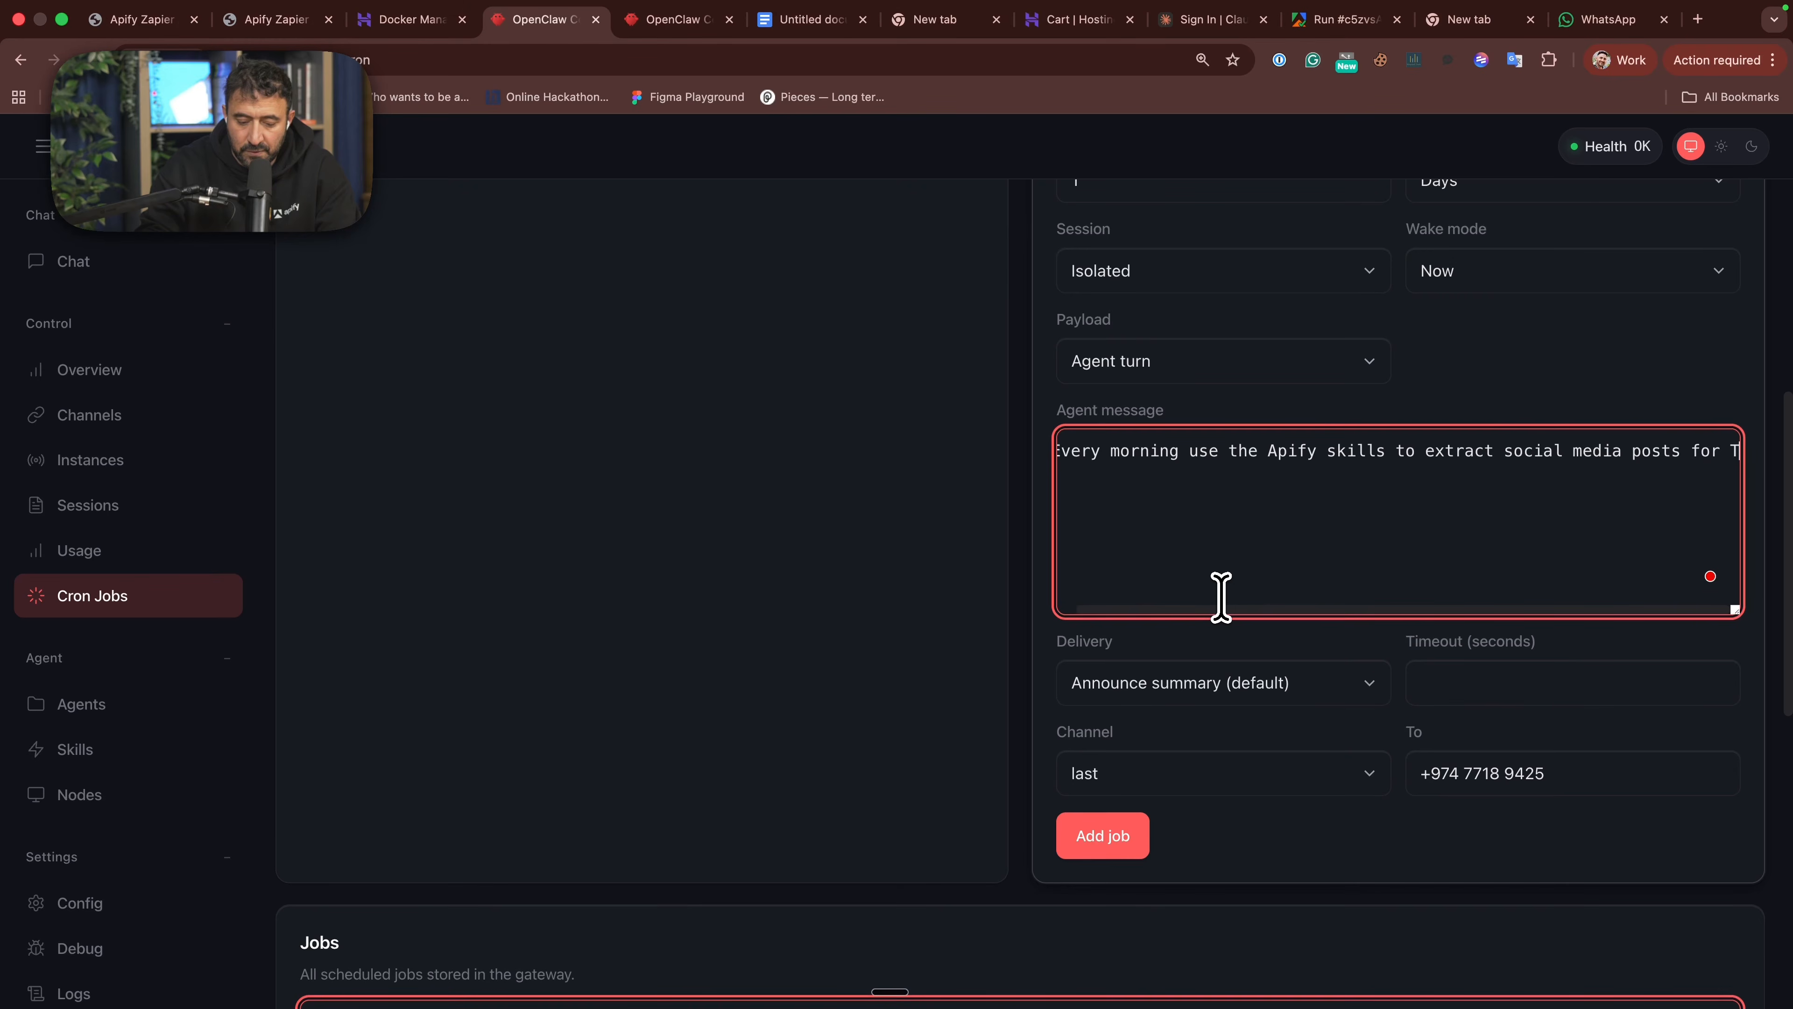
{"action": "key", "text": "BackSpace"}
{"action": "key", "text": "BackSpace"}
{"action": "key", "text": "BackSpace"}
{"action": "key", "text": "BackSpace"}
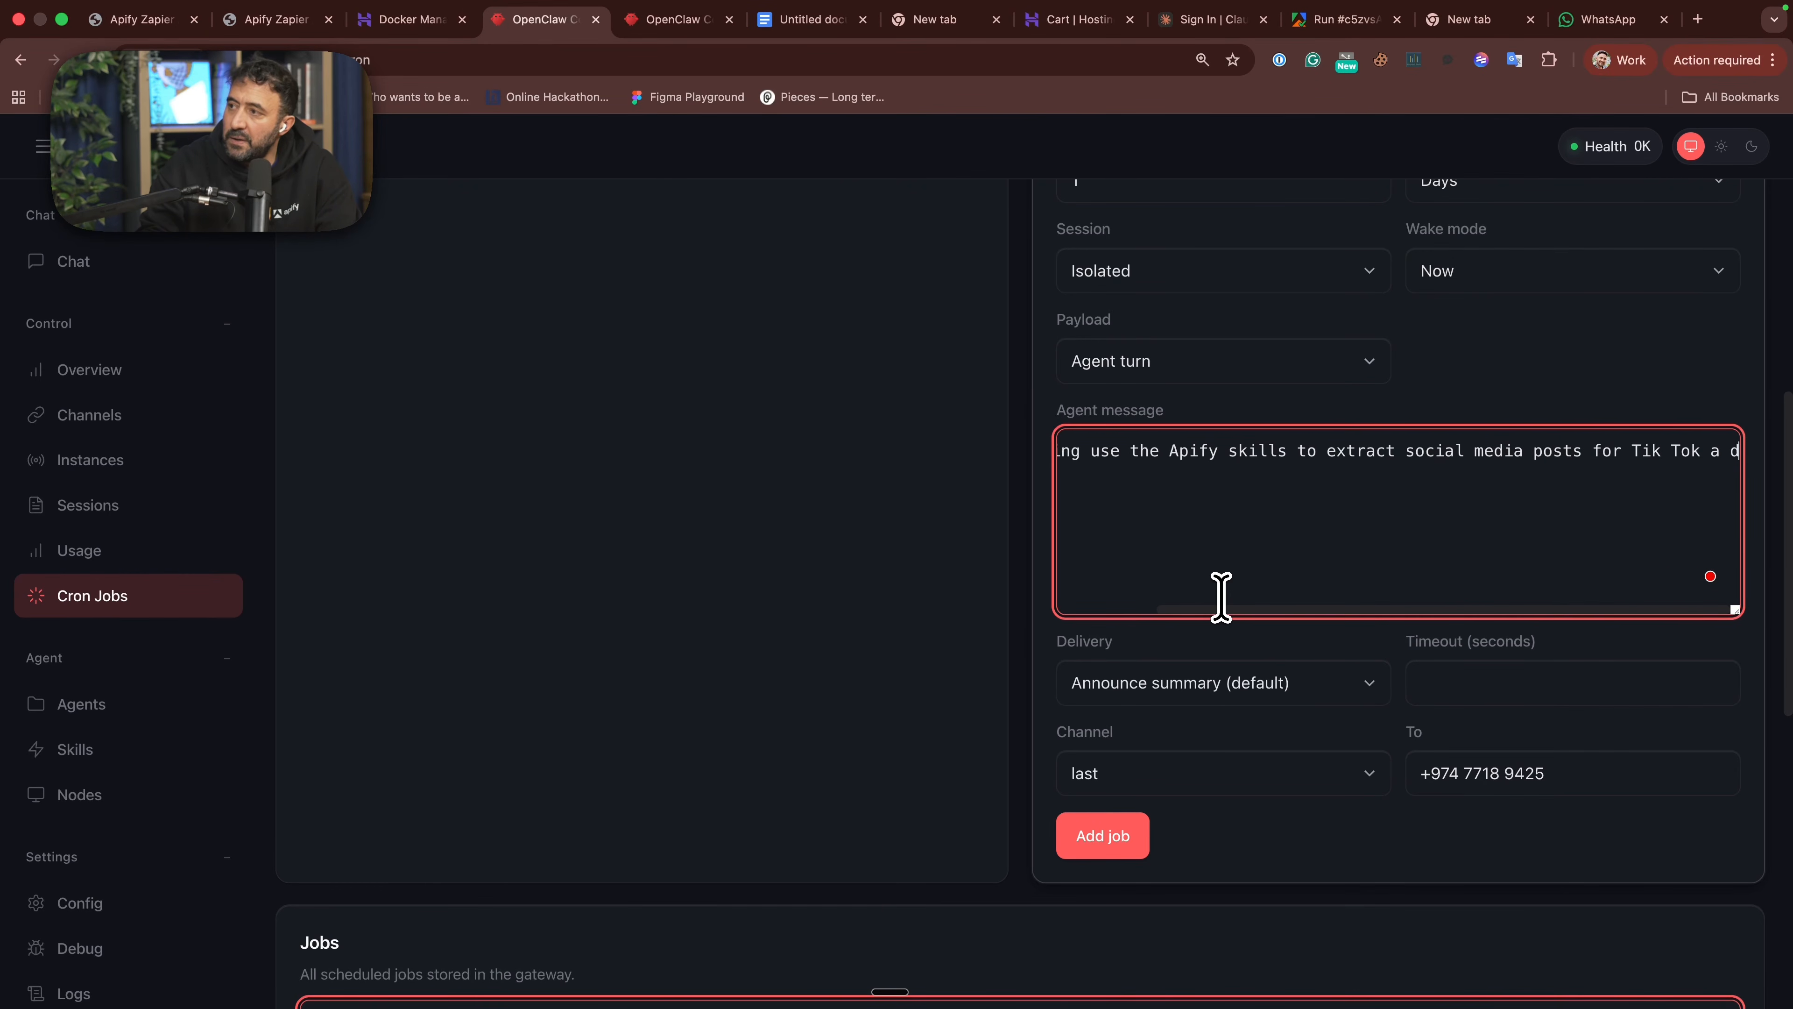
{"action": "type", "text": "and Insta"}
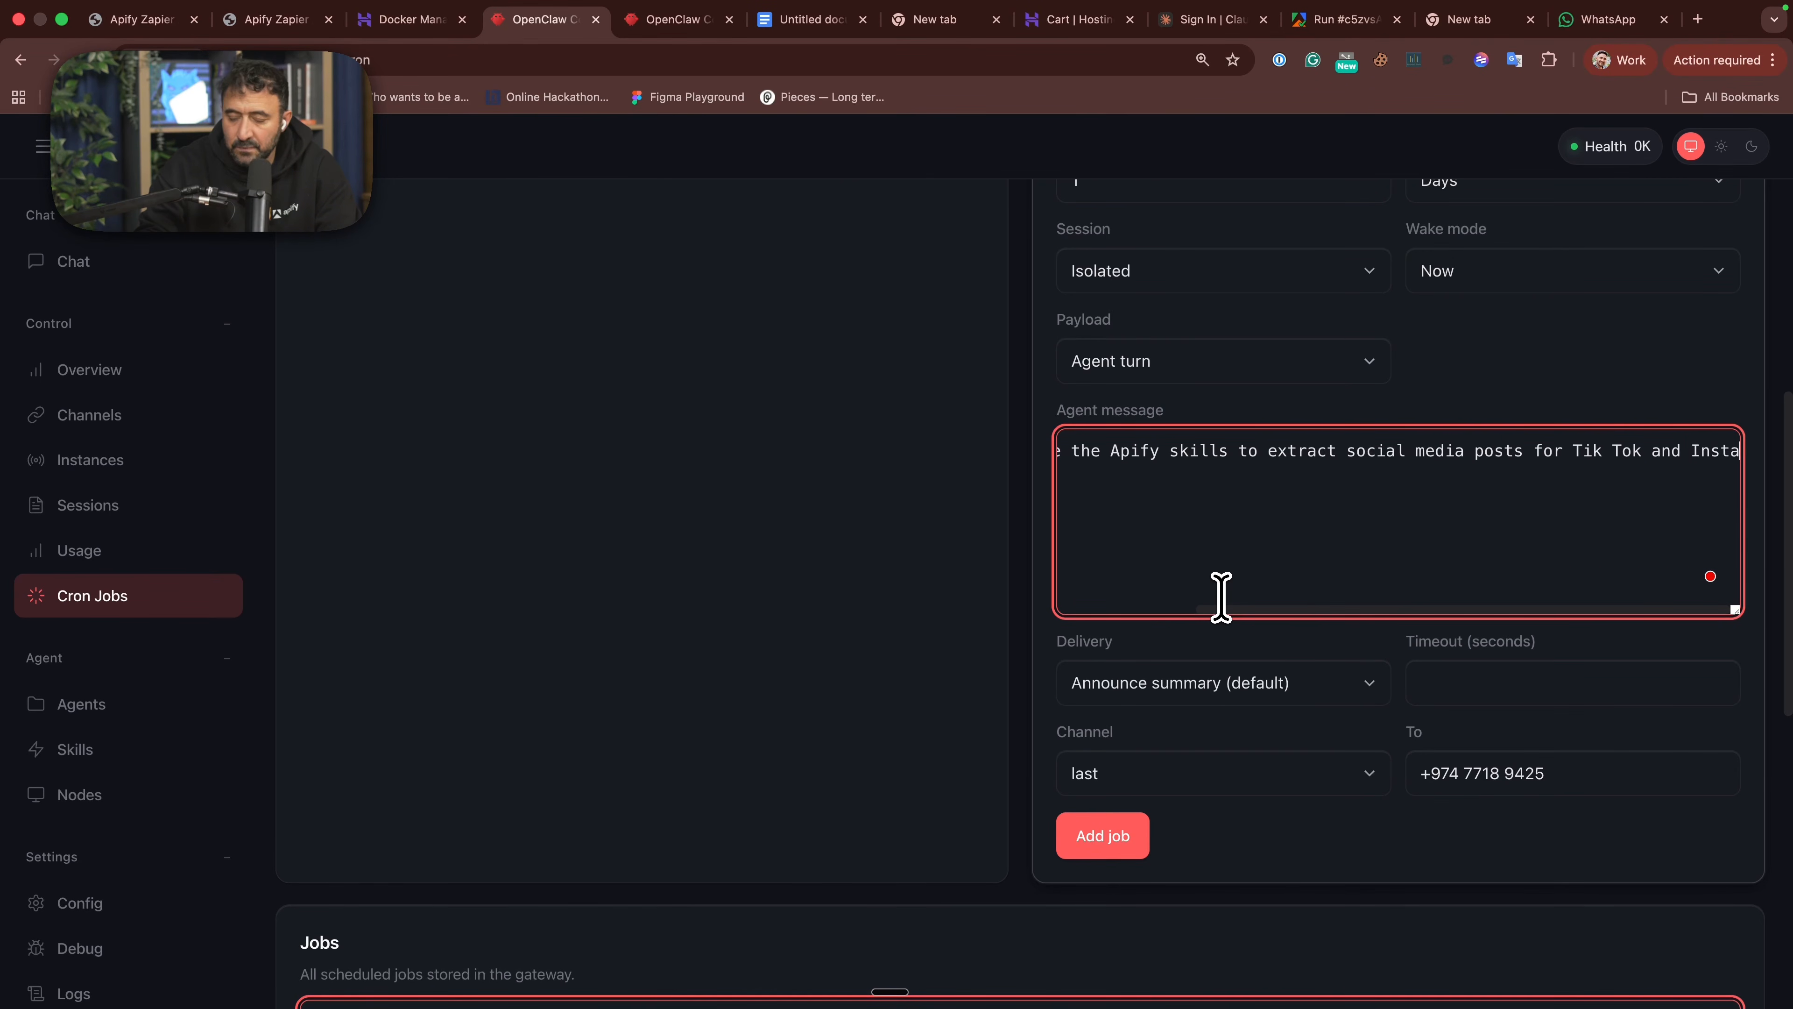
{"action": "type", "text": "gram for infuecne"}
- Finish the agent message with "for infuencers in the Middle East and Europe. Please focus on key engagement metrics."
{"action": "key", "text": "BackSpace"}
{"action": "key", "text": "BackSpace"}
{"action": "key", "text": "BackSpace"}
{"action": "key", "text": "BackSpace"}
{"action": "type", "text": "encers in "}
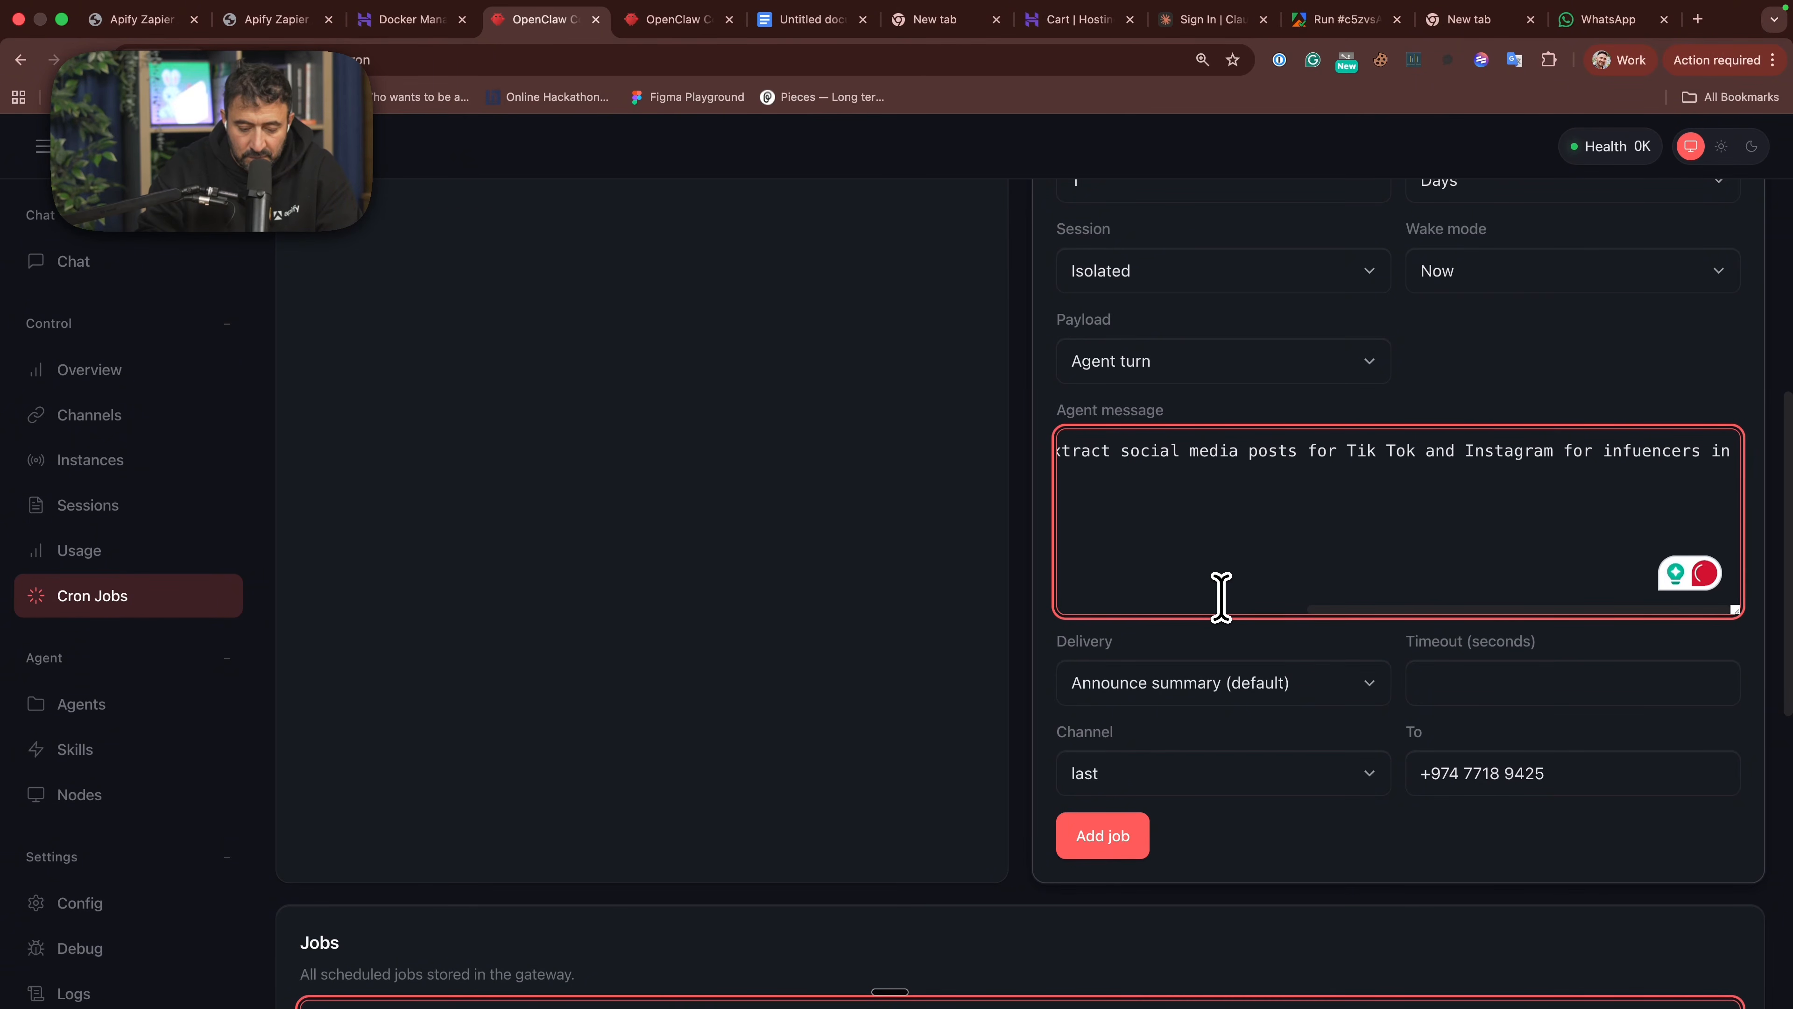
{"action": "type", "text": "the Midd"}
{"action": "key", "text": "BackSpace"}
{"action": "key", "text": "BackSpace"}
{"action": "key", "text": "BackSpace"}
{"action": "key", "text": "BackSpace"}
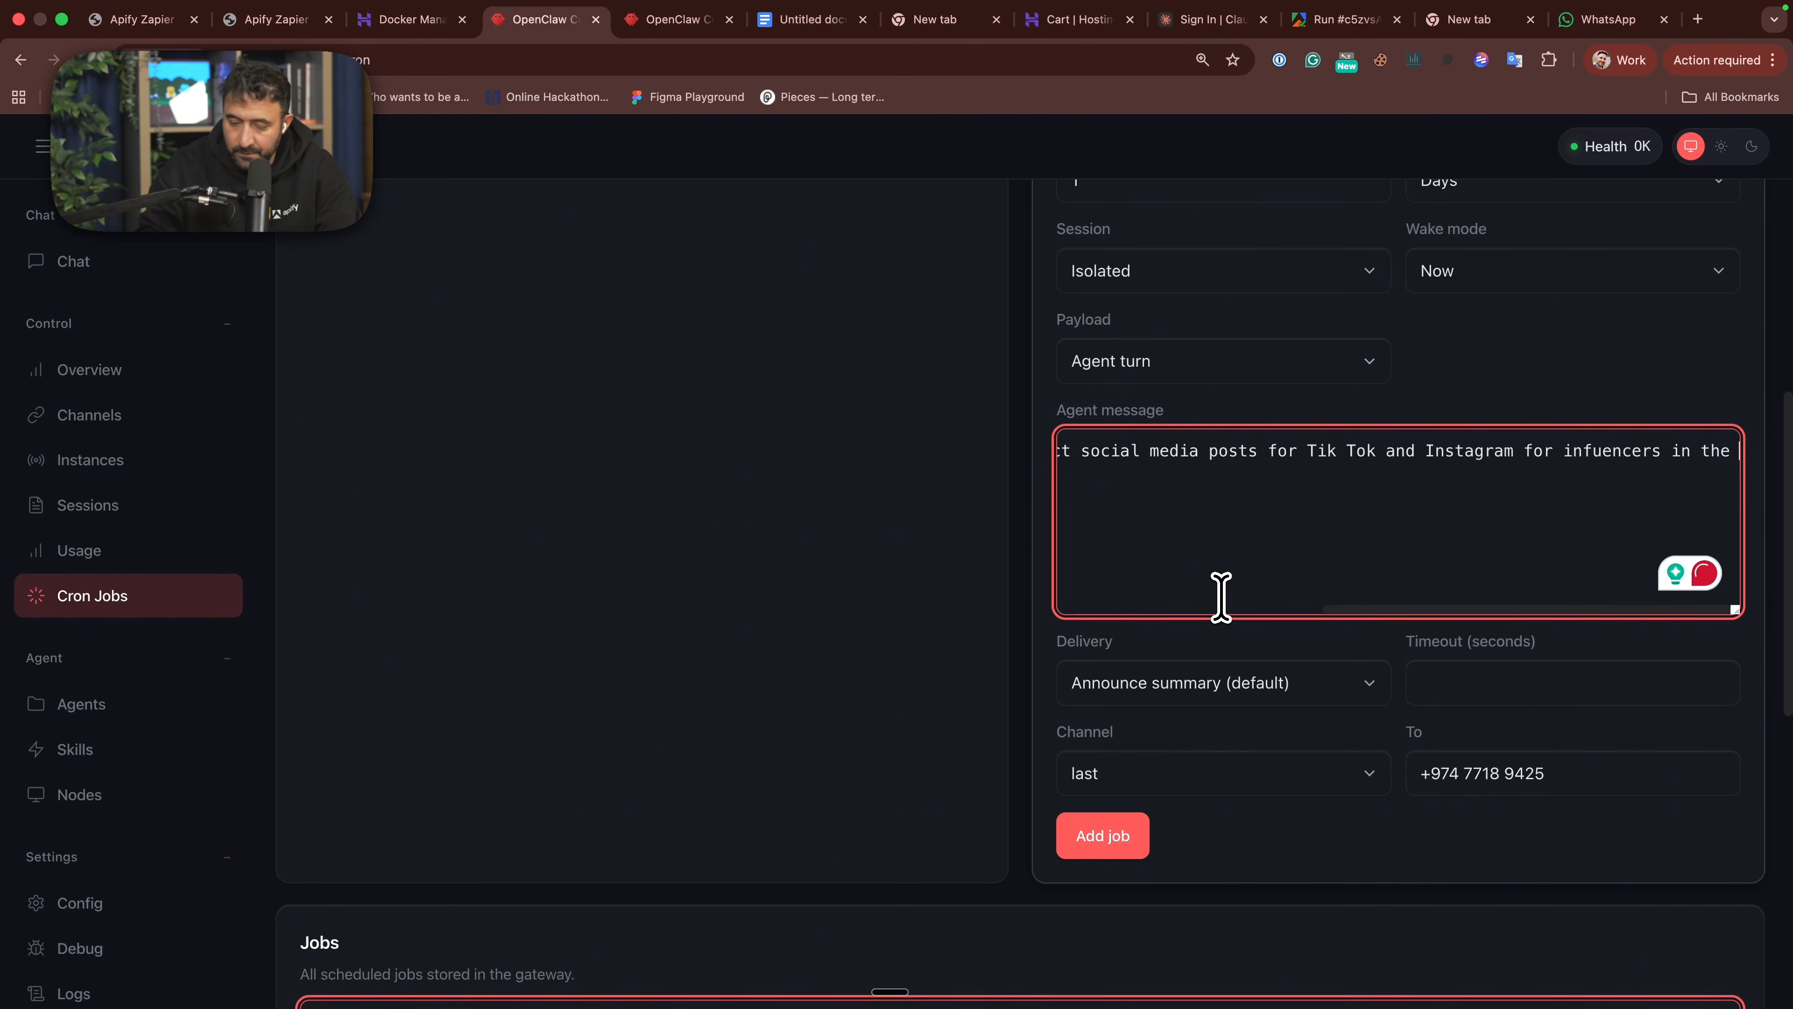
{"action": "type", "text": "Middle East and Europe. Please focus on key engagement metrics."}
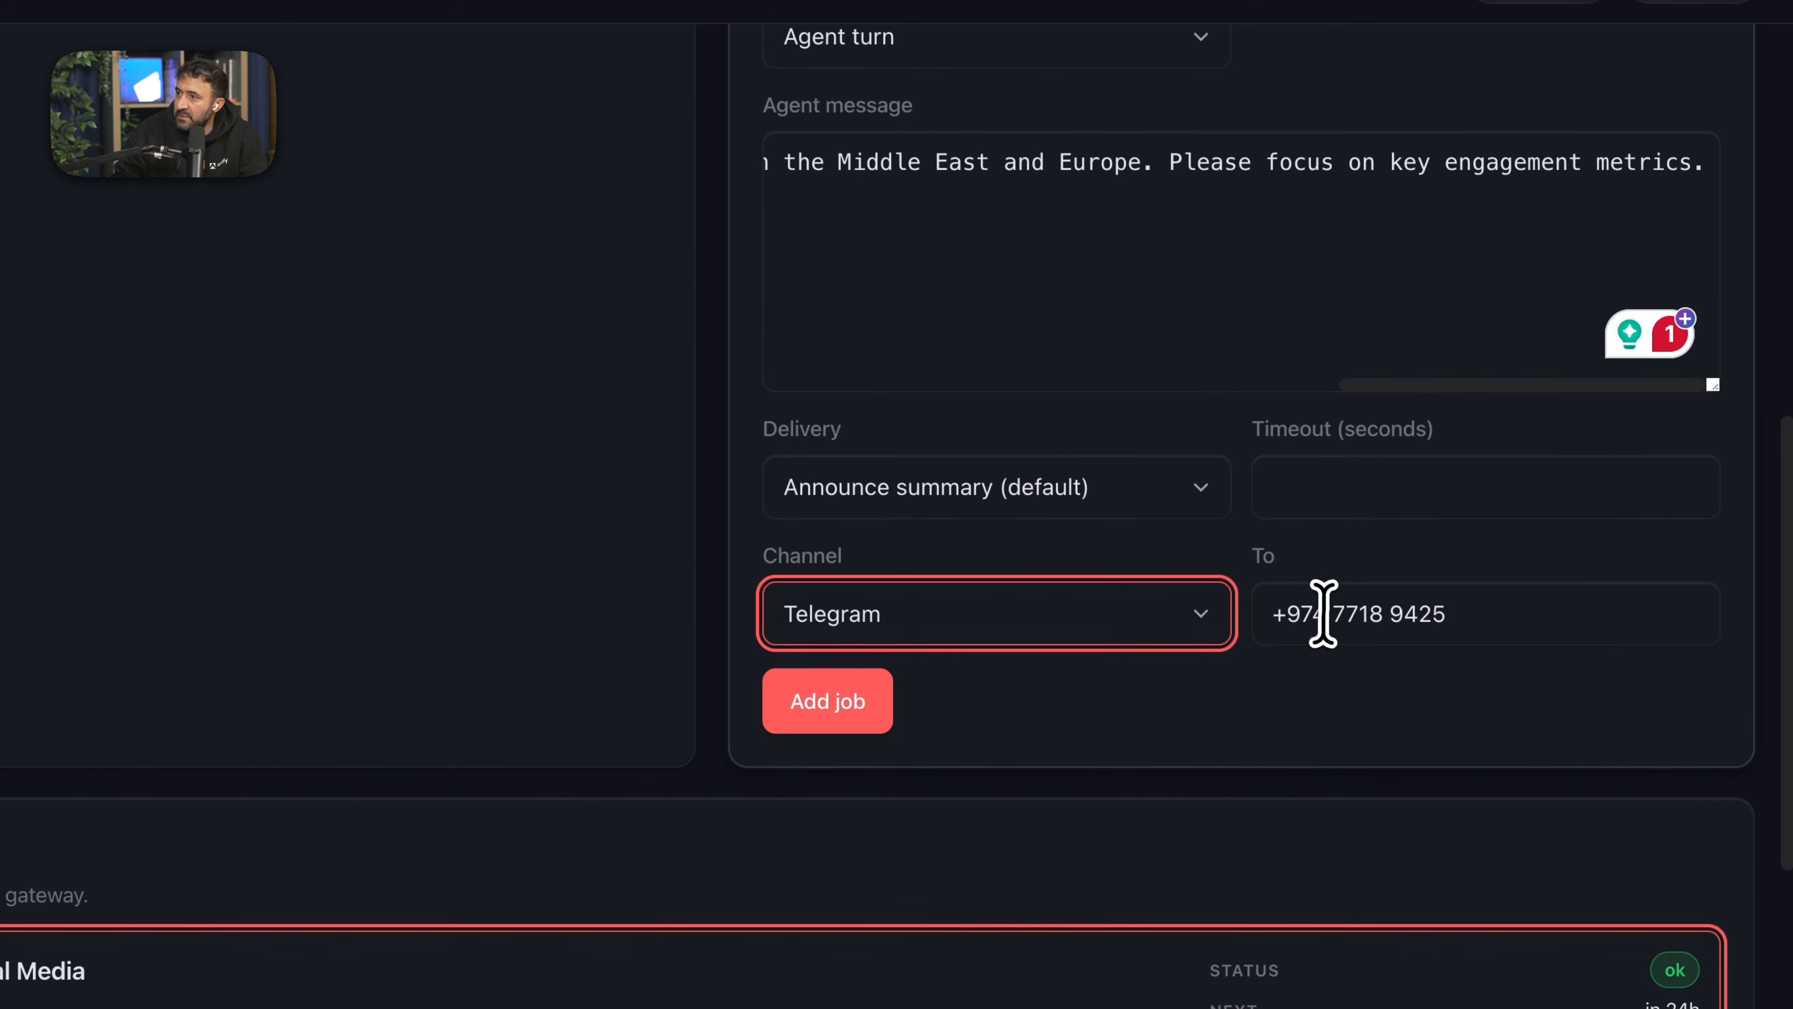
- Set the job's delivery channel to Telegram and clear the recipient phone number
{"action": "left_click", "coordinate": [1324, 613]}
{"action": "key", "text": "ctrl+a"}
{"action": "key", "text": "BackSpace"}
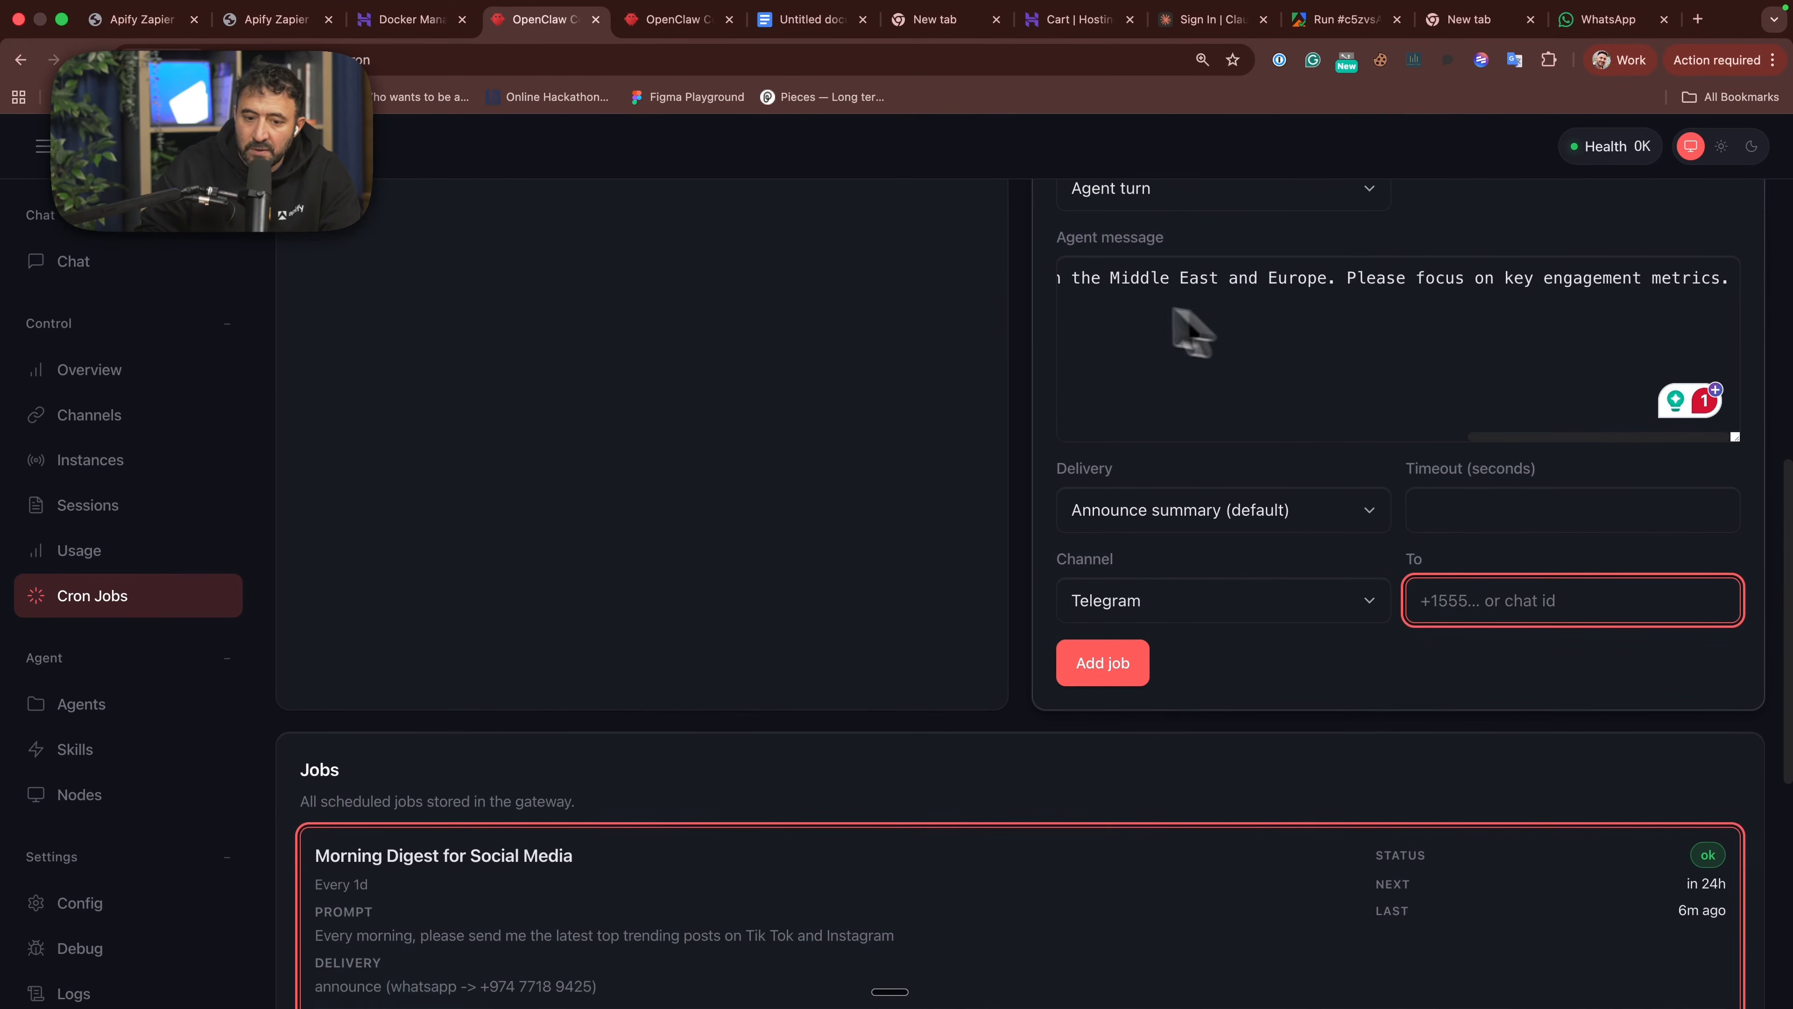
- Switch to Telegram, open the BotFather chat, and send the /newbot command
{"action": "mouse_move", "coordinate": [484, 1004]}
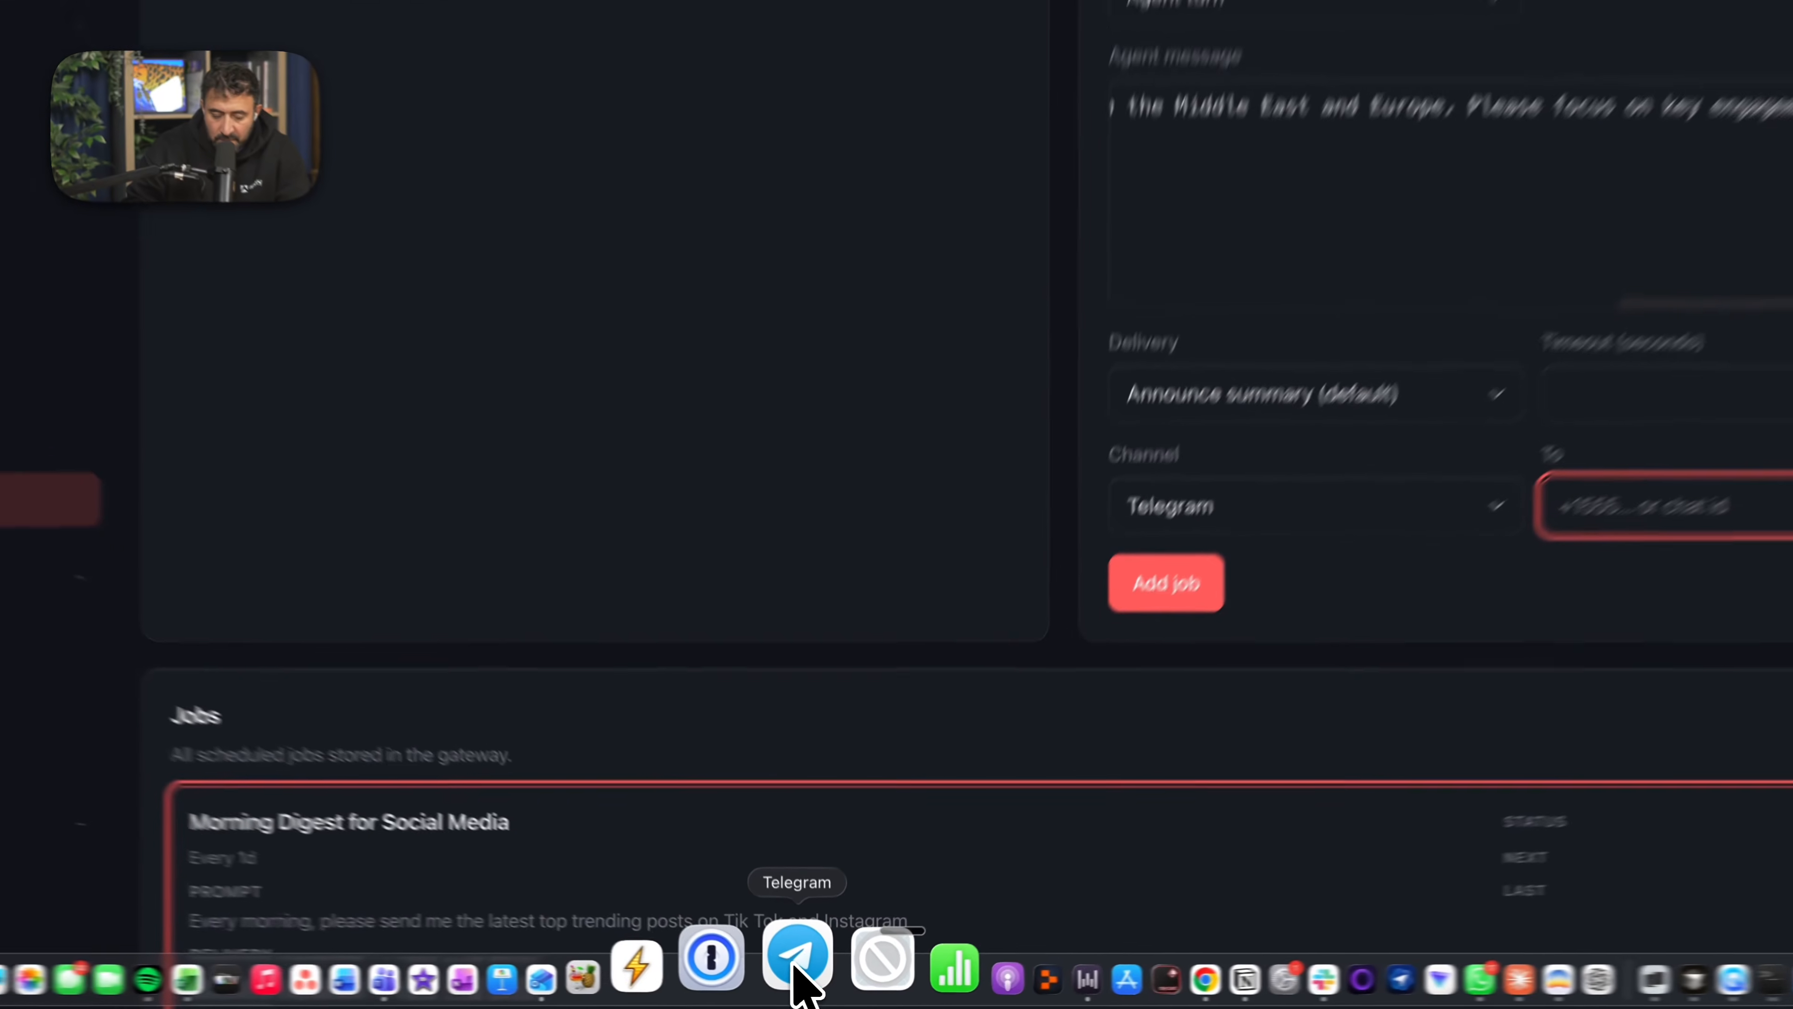
{"action": "left_click", "coordinate": [784, 964]}
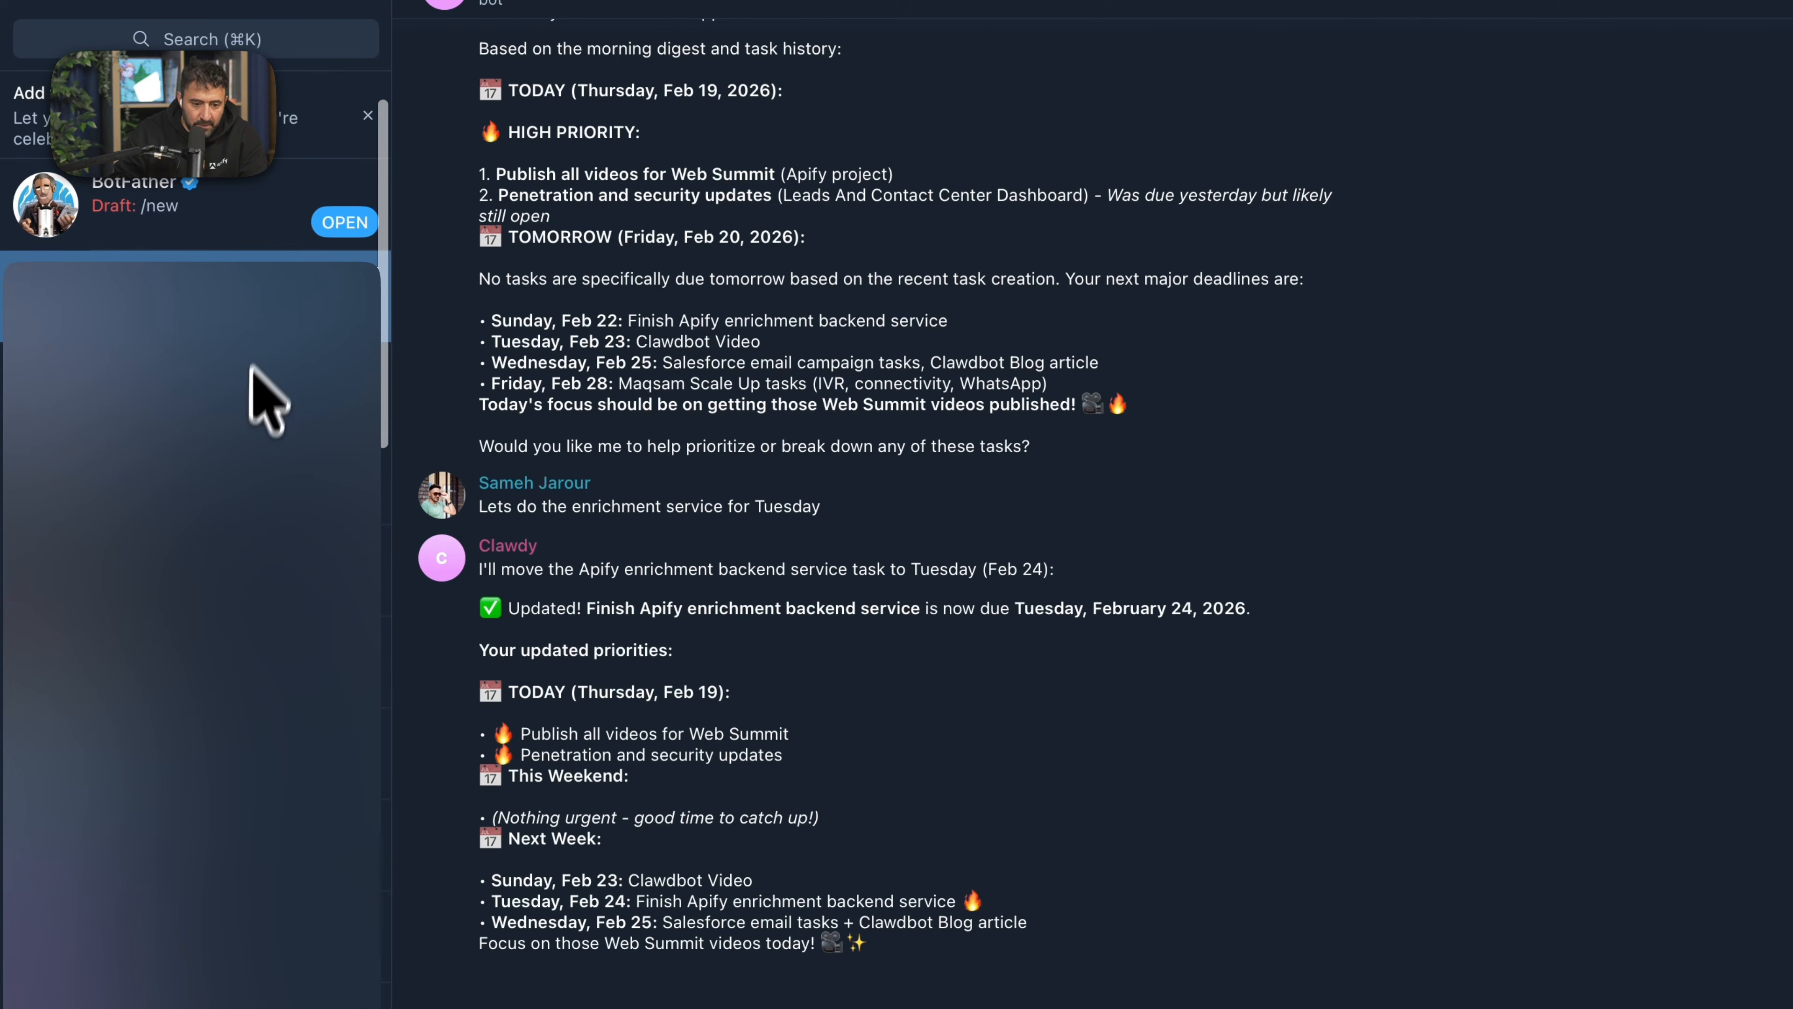
{"action": "left_click", "coordinate": [173, 225]}
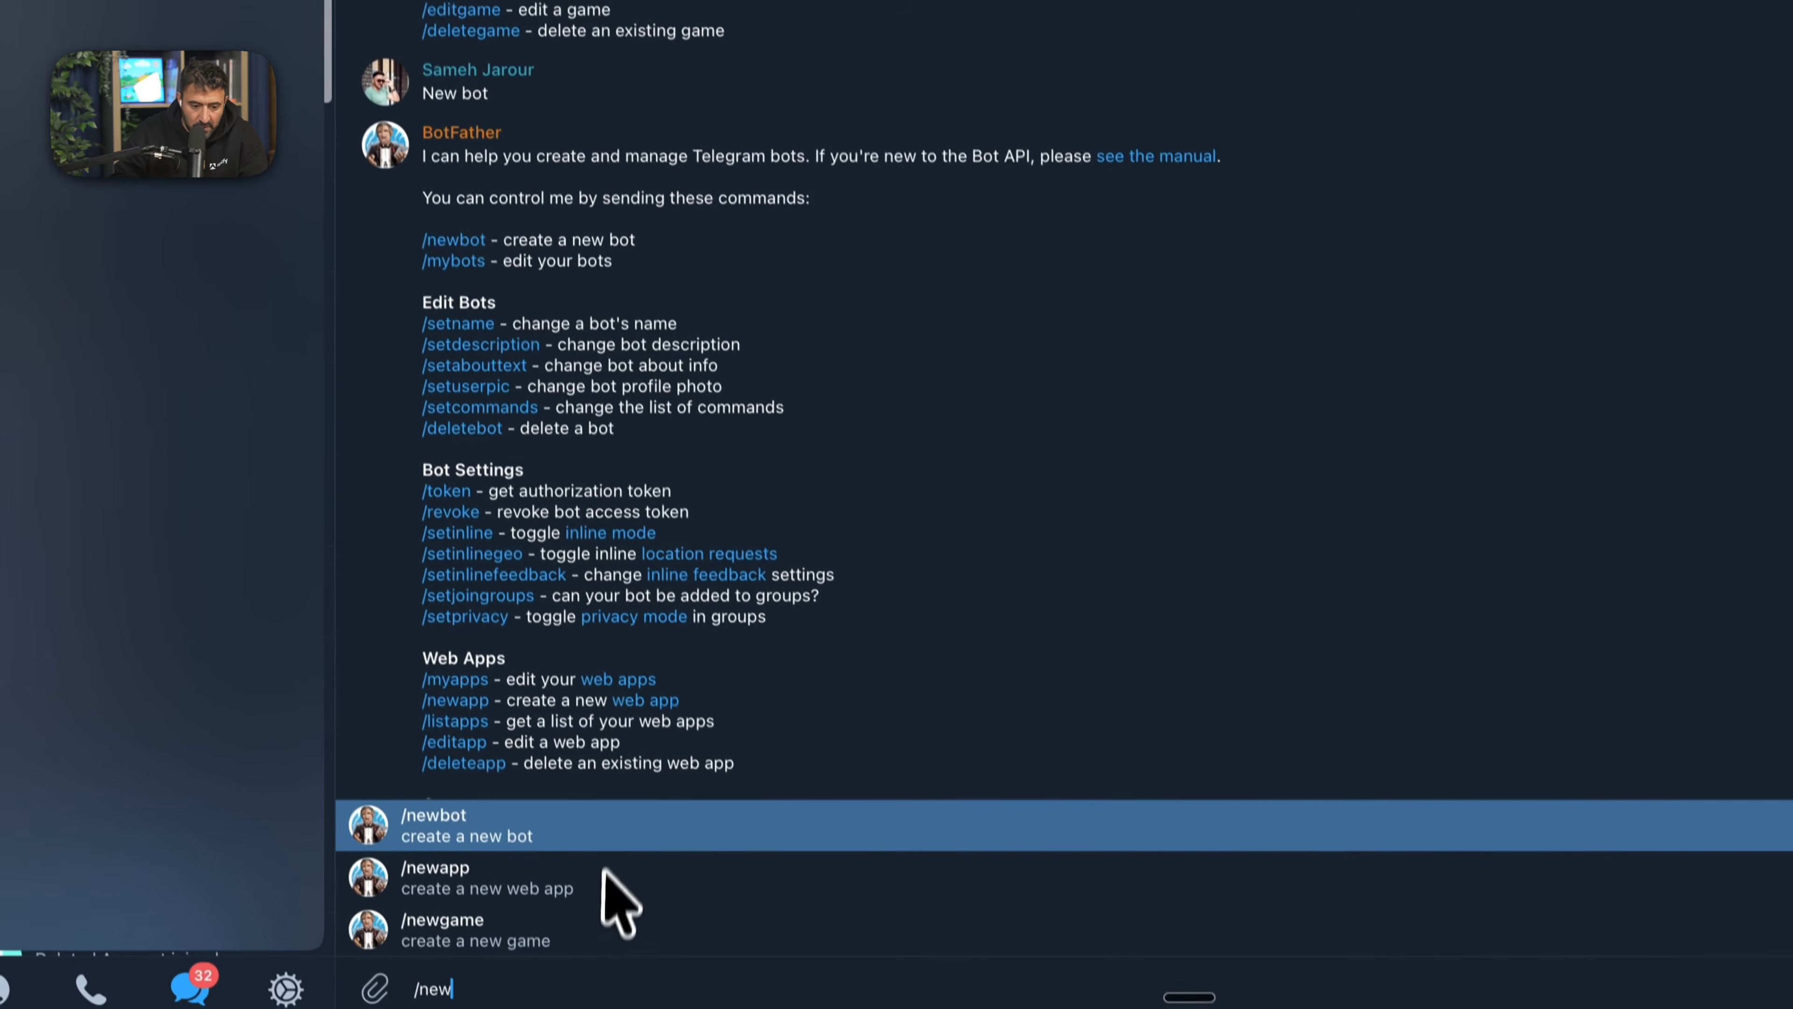
{"action": "left_click", "coordinate": [526, 820]}
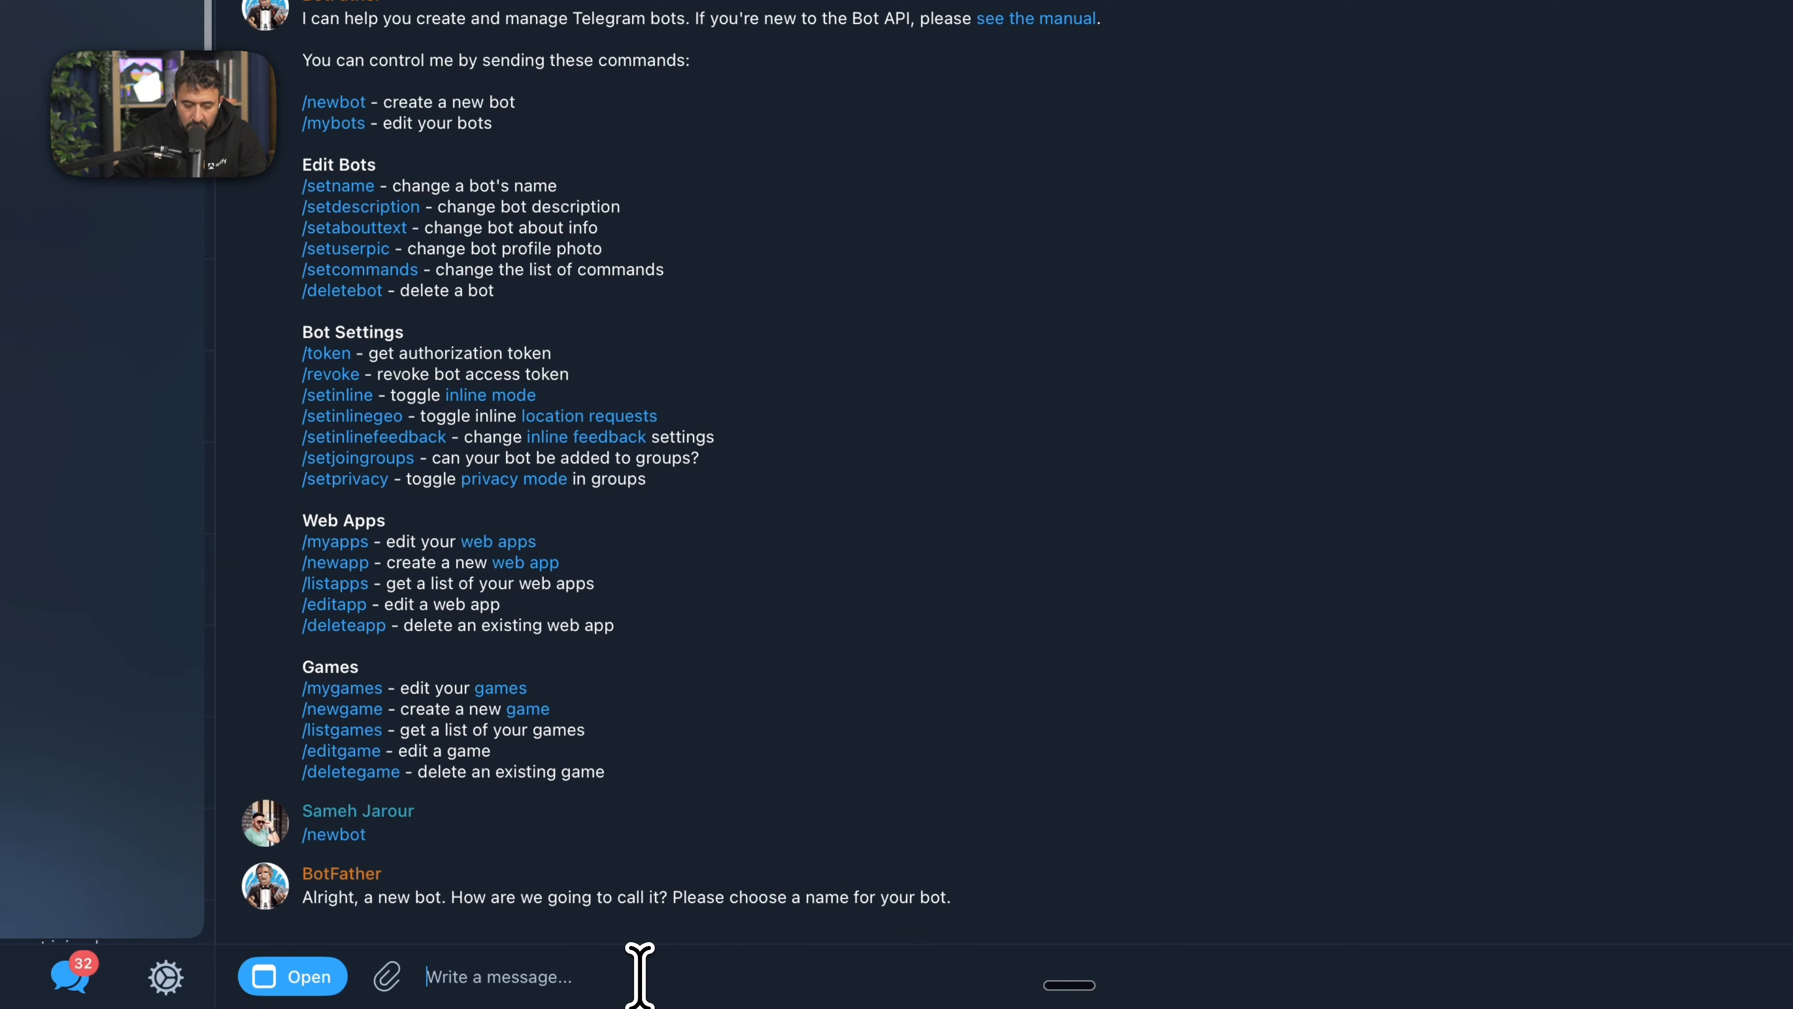
- Name the new bot Apify-Scrappy and give it the username apify_social_bot
{"action": "type", "text": "Apify"}
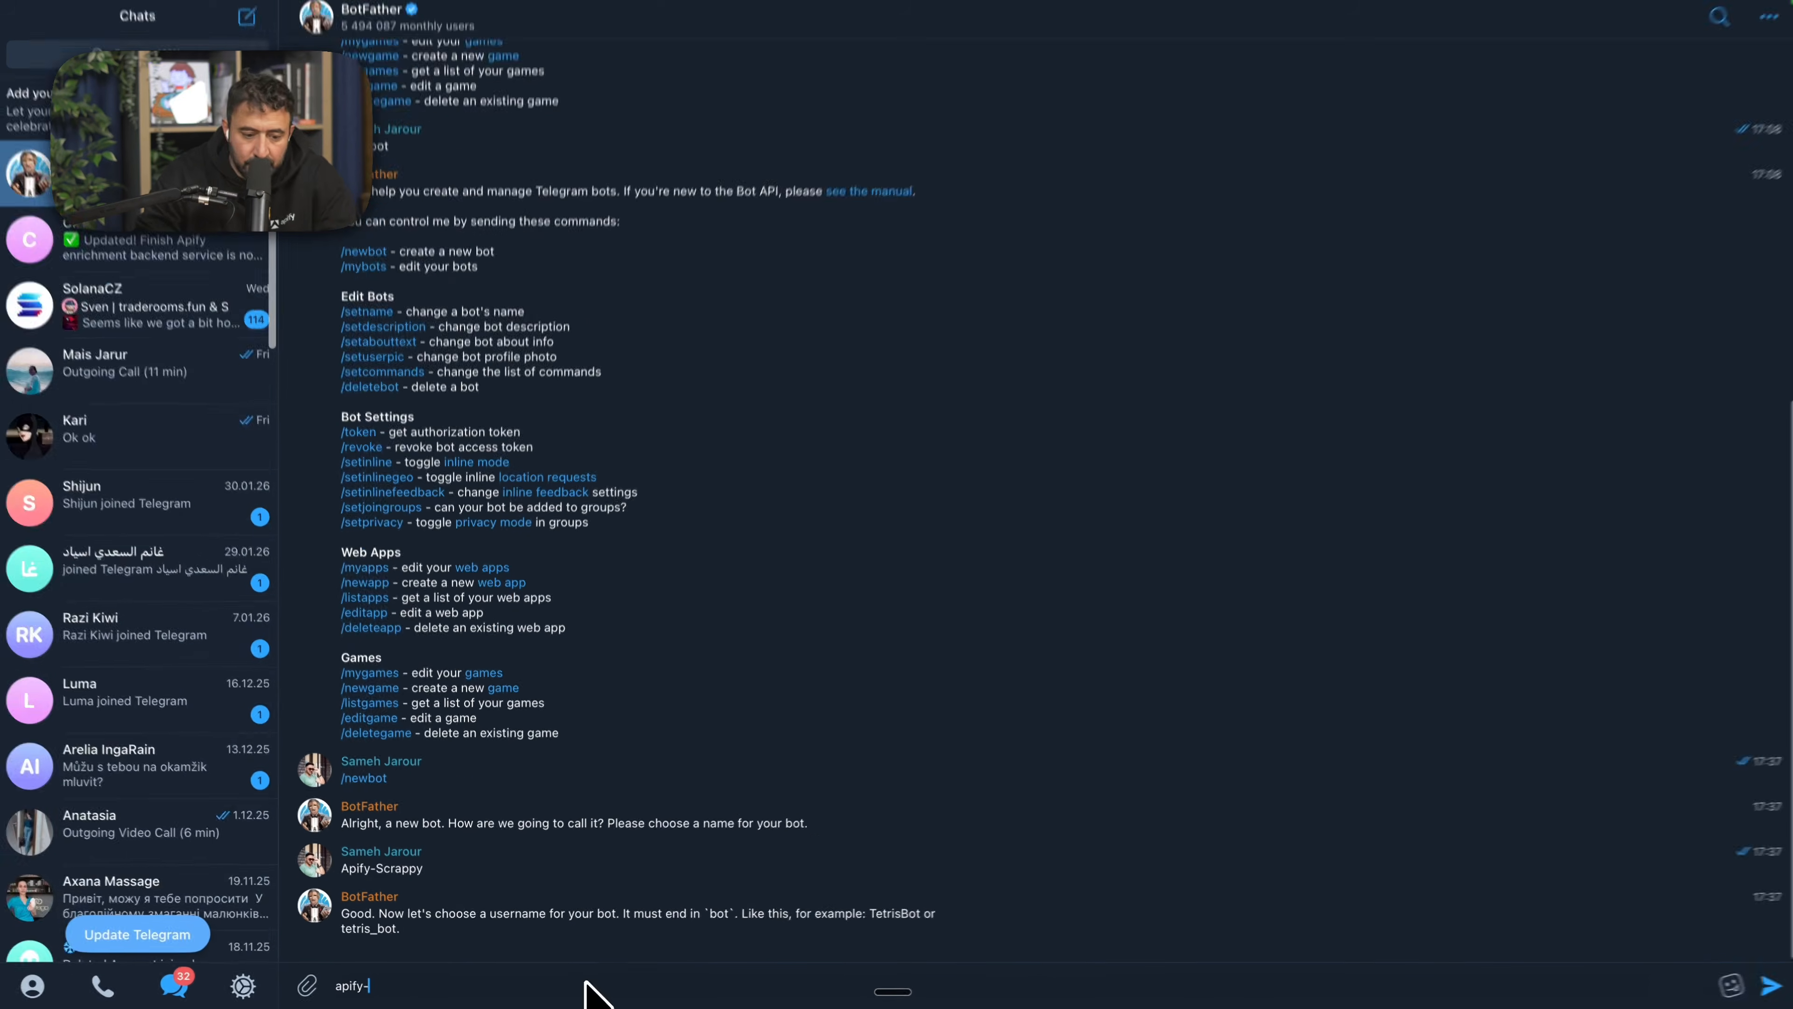
{"action": "key", "text": "BackSpace"}
{"action": "type", "text": "_social_bo"}
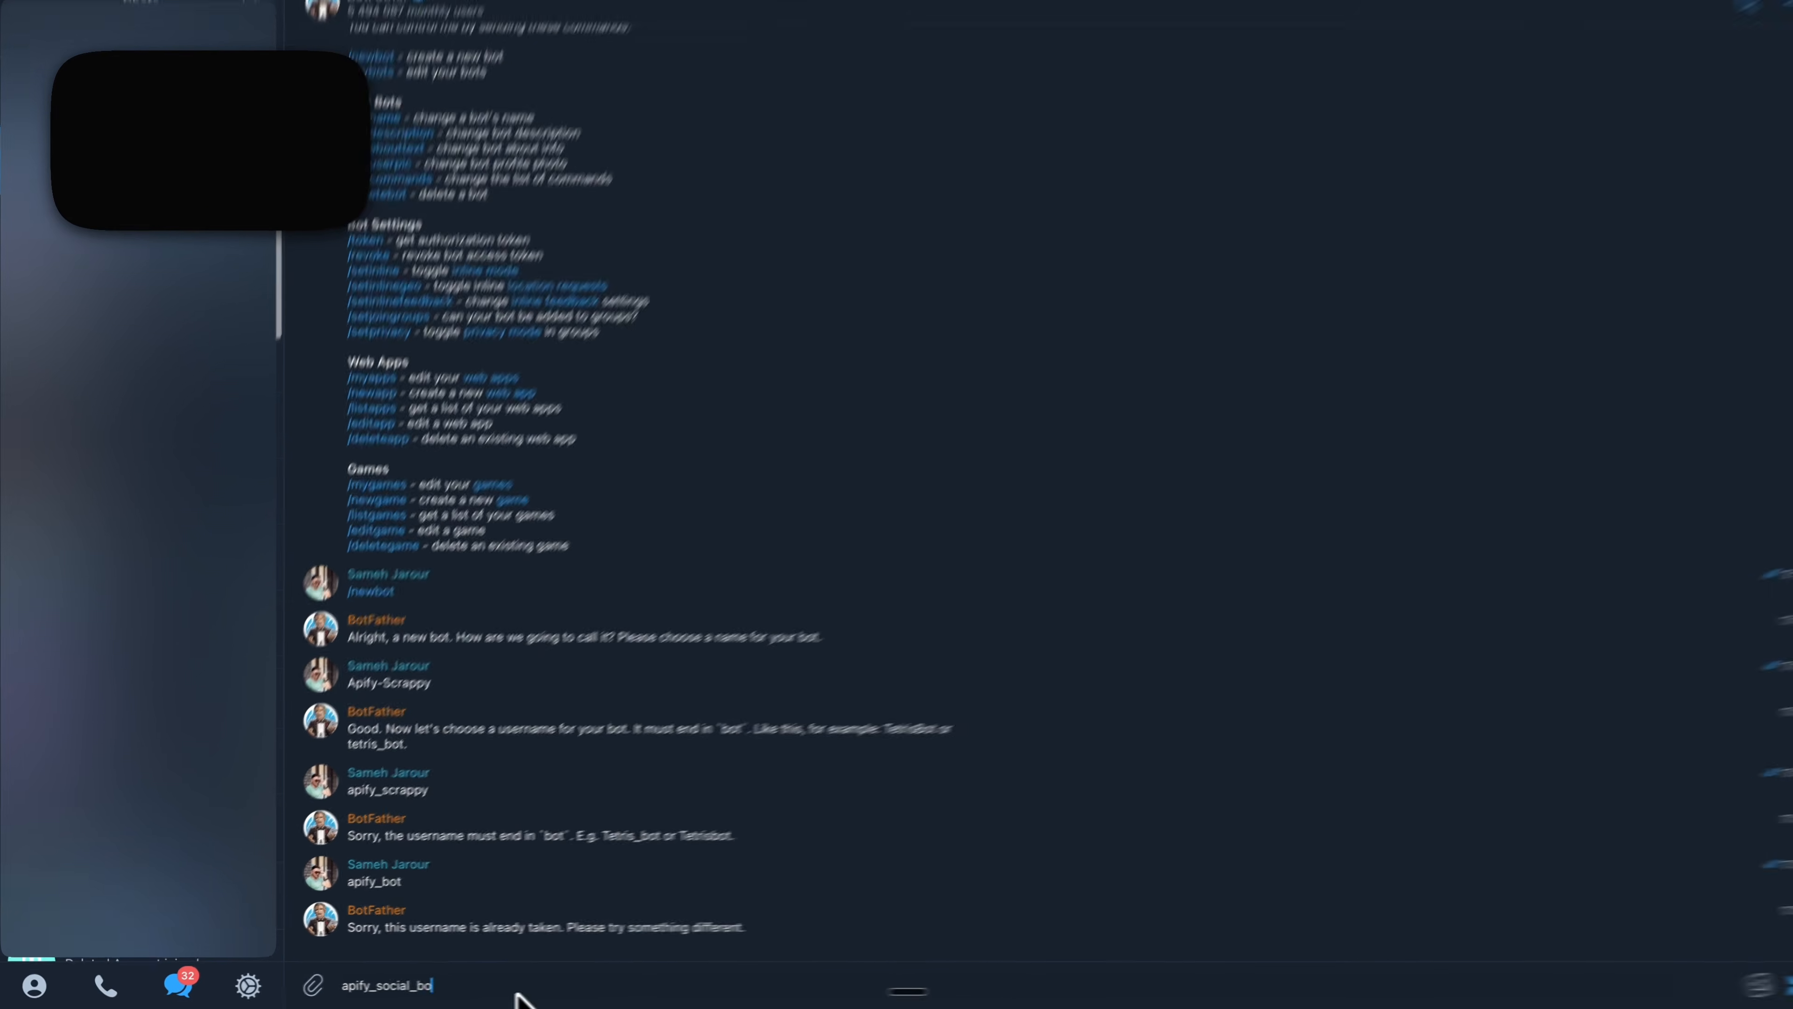
{"action": "key", "text": "Return"}
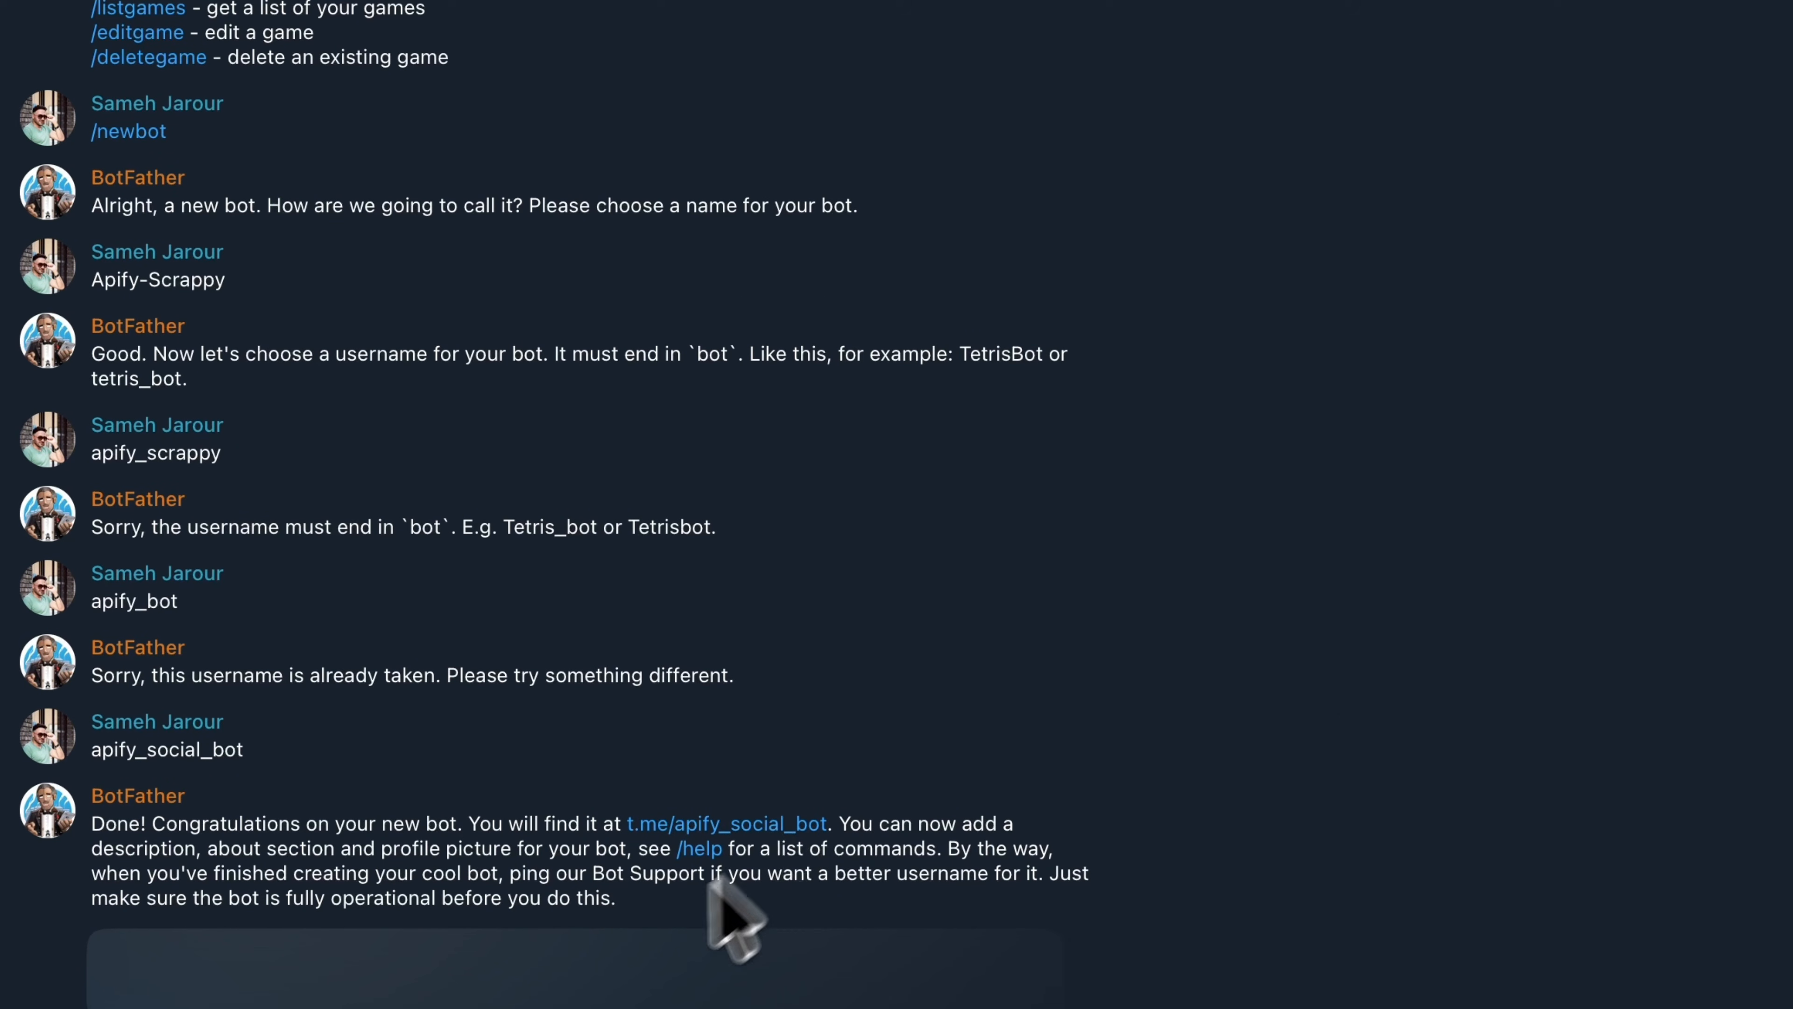
- Copy the code from BotFather's reply, then return to the OpenClaw cron form and add the job with recipient apify_social_bot
{"action": "right_click", "coordinate": [575, 983]}
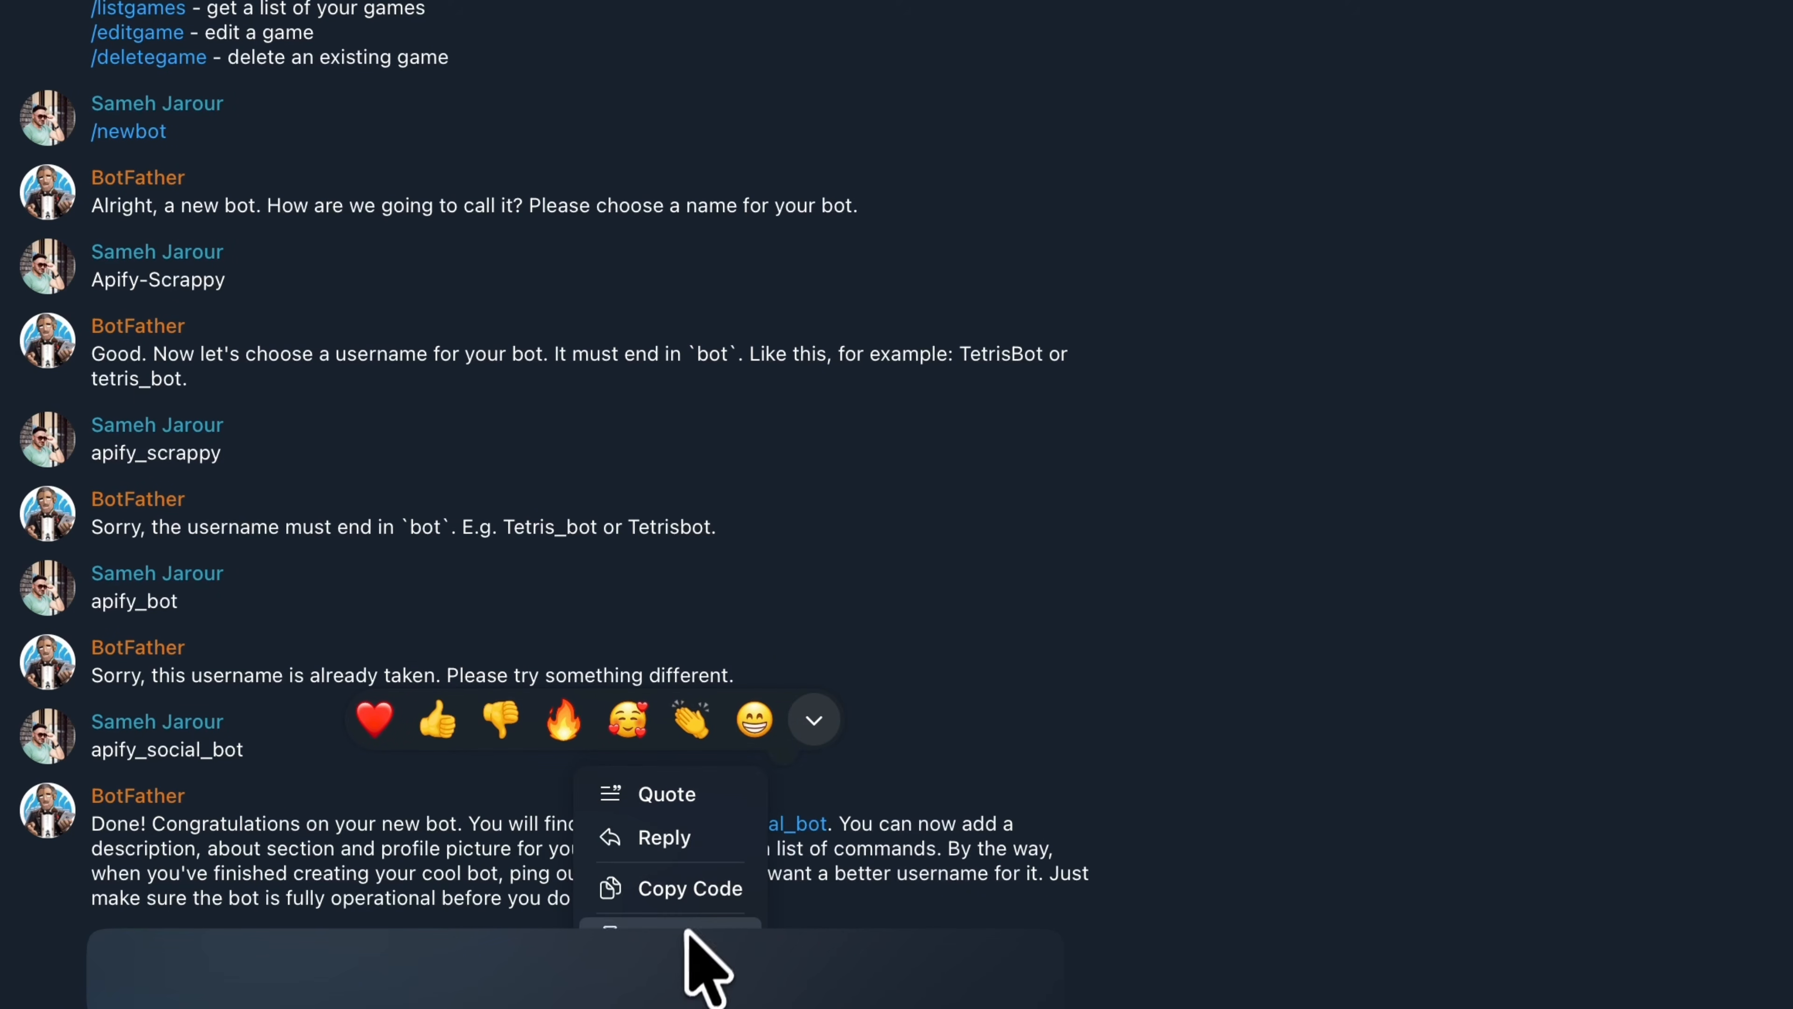
{"action": "left_click", "coordinate": [708, 898]}
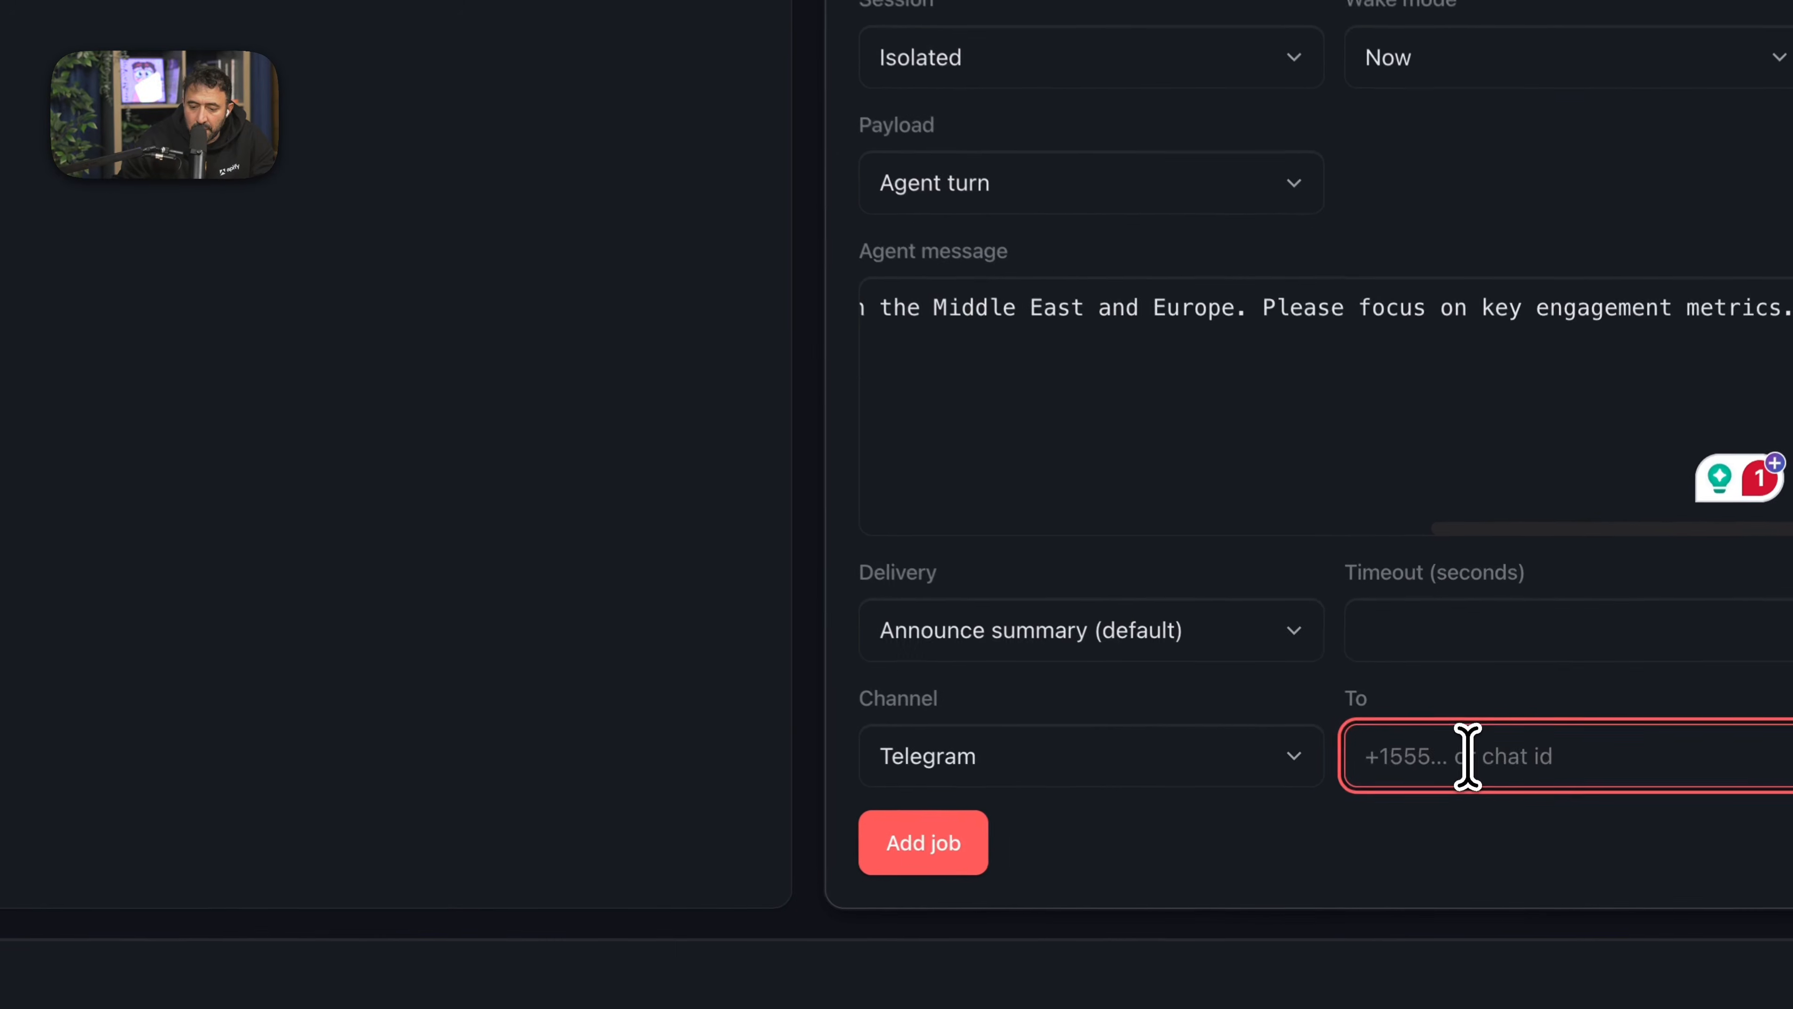
{"action": "type", "text": "apify_social_bot."}
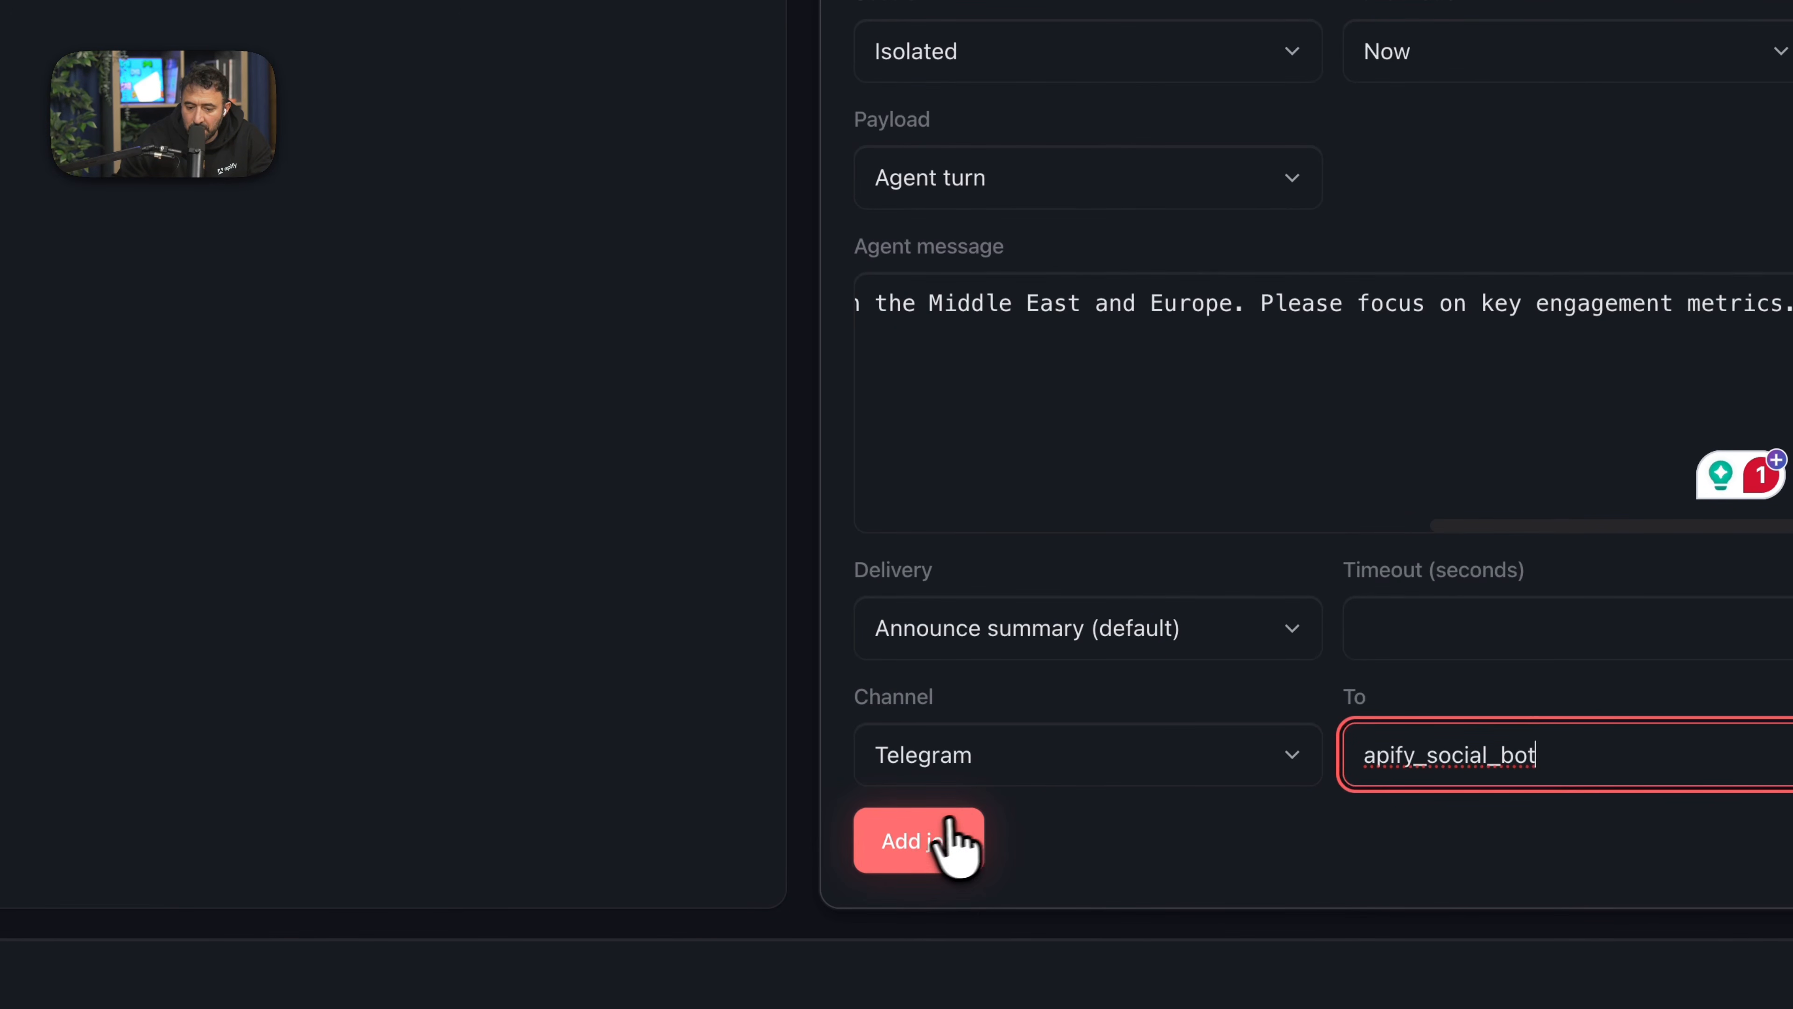
{"action": "left_click", "coordinate": [929, 841]}
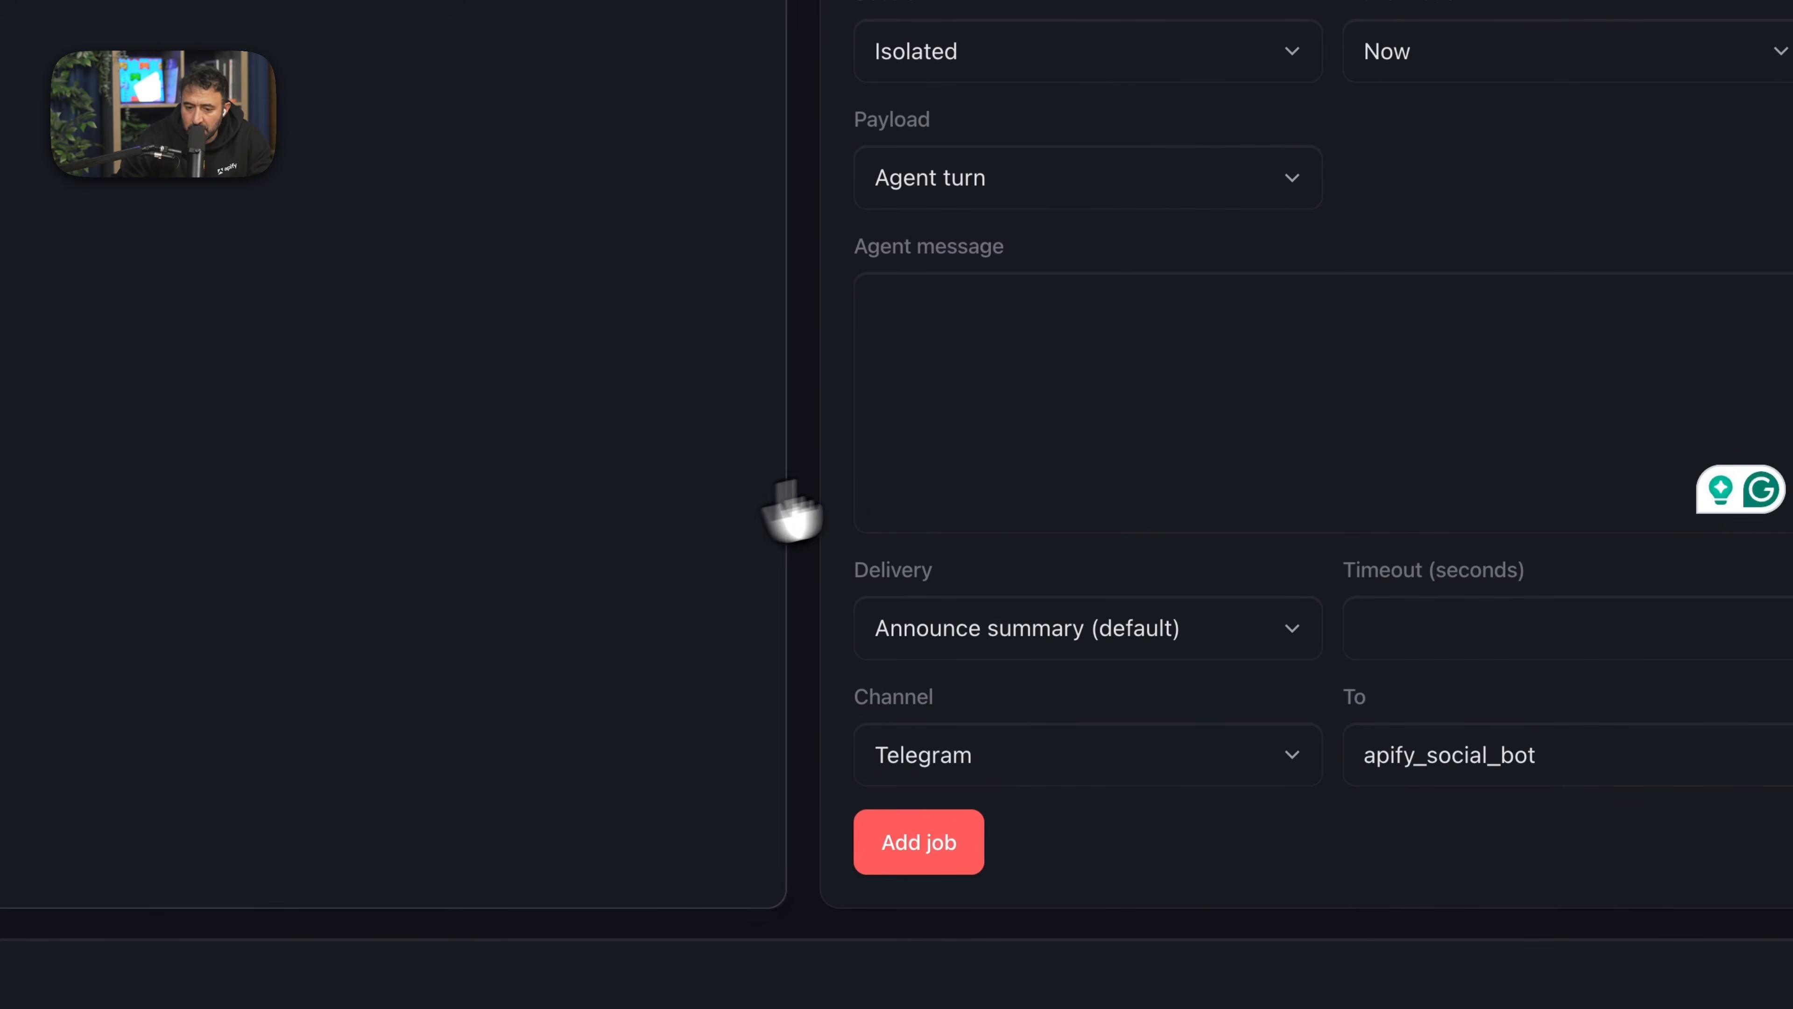
{"action": "scroll", "coordinate": [1021, 472], "scroll_direction": "up", "scroll_amount": 10}
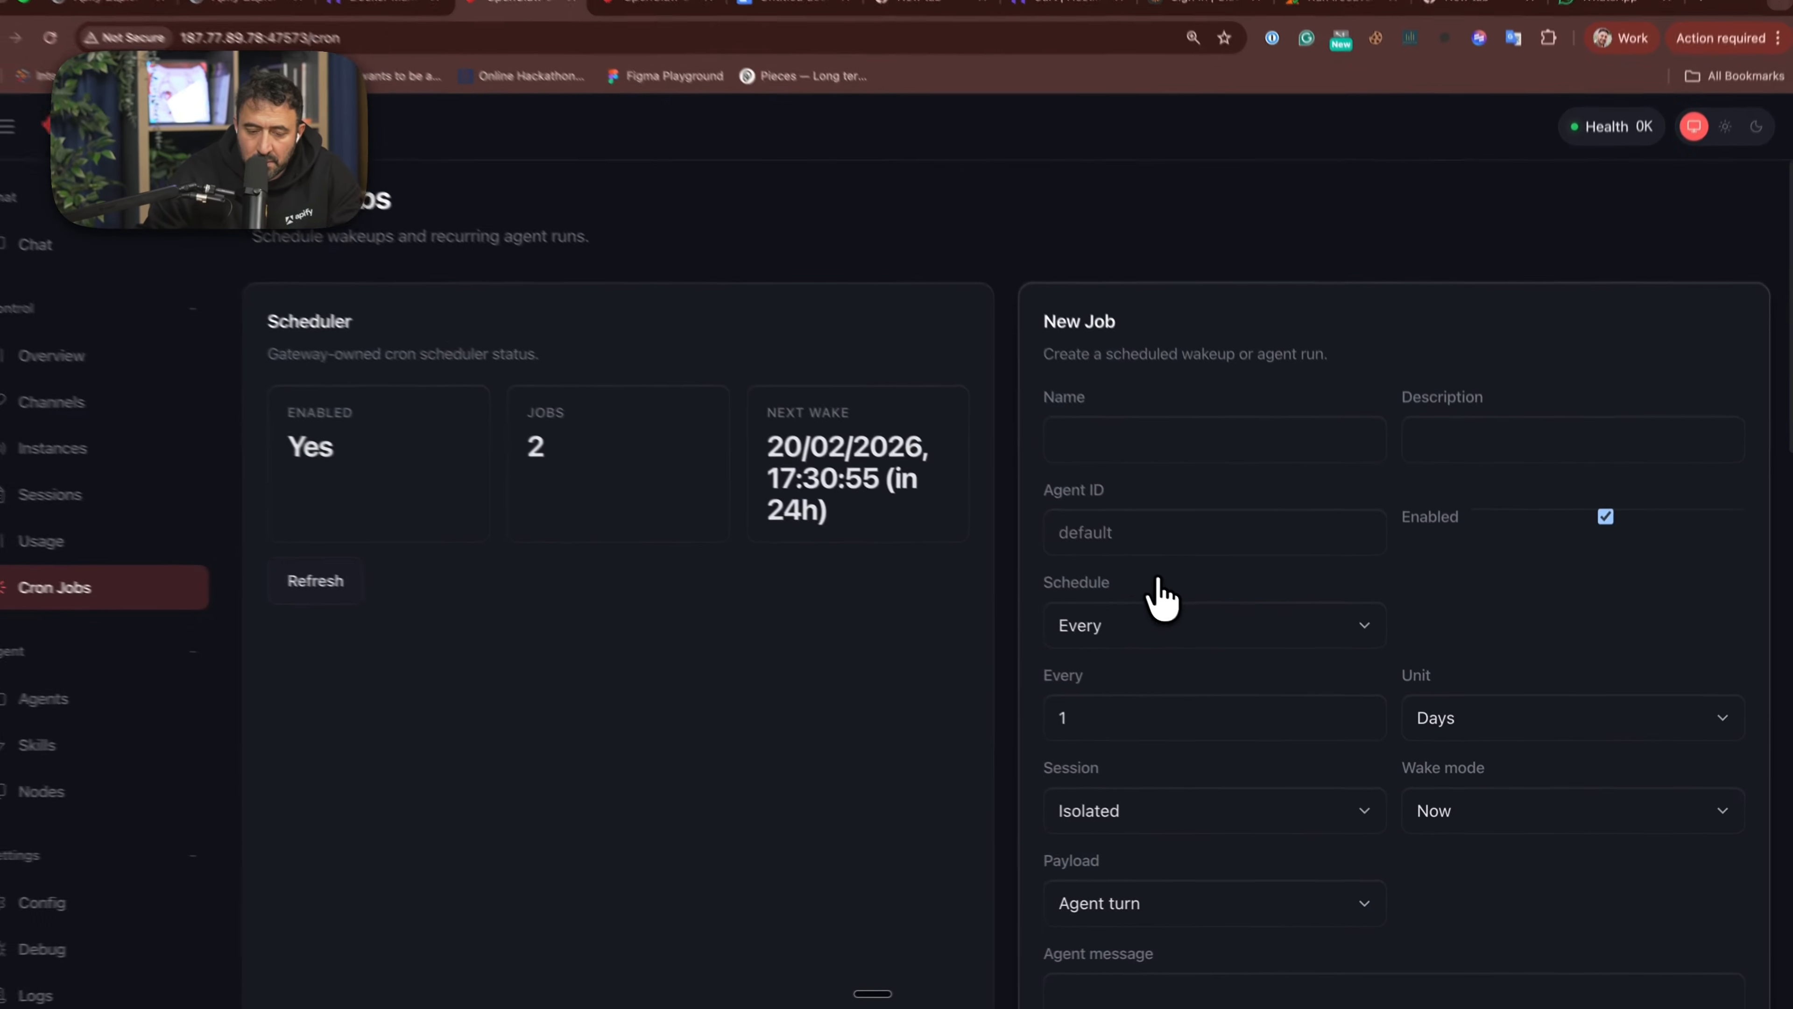
{"action": "scroll", "coordinate": [1043, 622], "scroll_direction": "down", "scroll_amount": 5}
{"action": "scroll", "coordinate": [1048, 641], "scroll_direction": "down", "scroll_amount": 7}
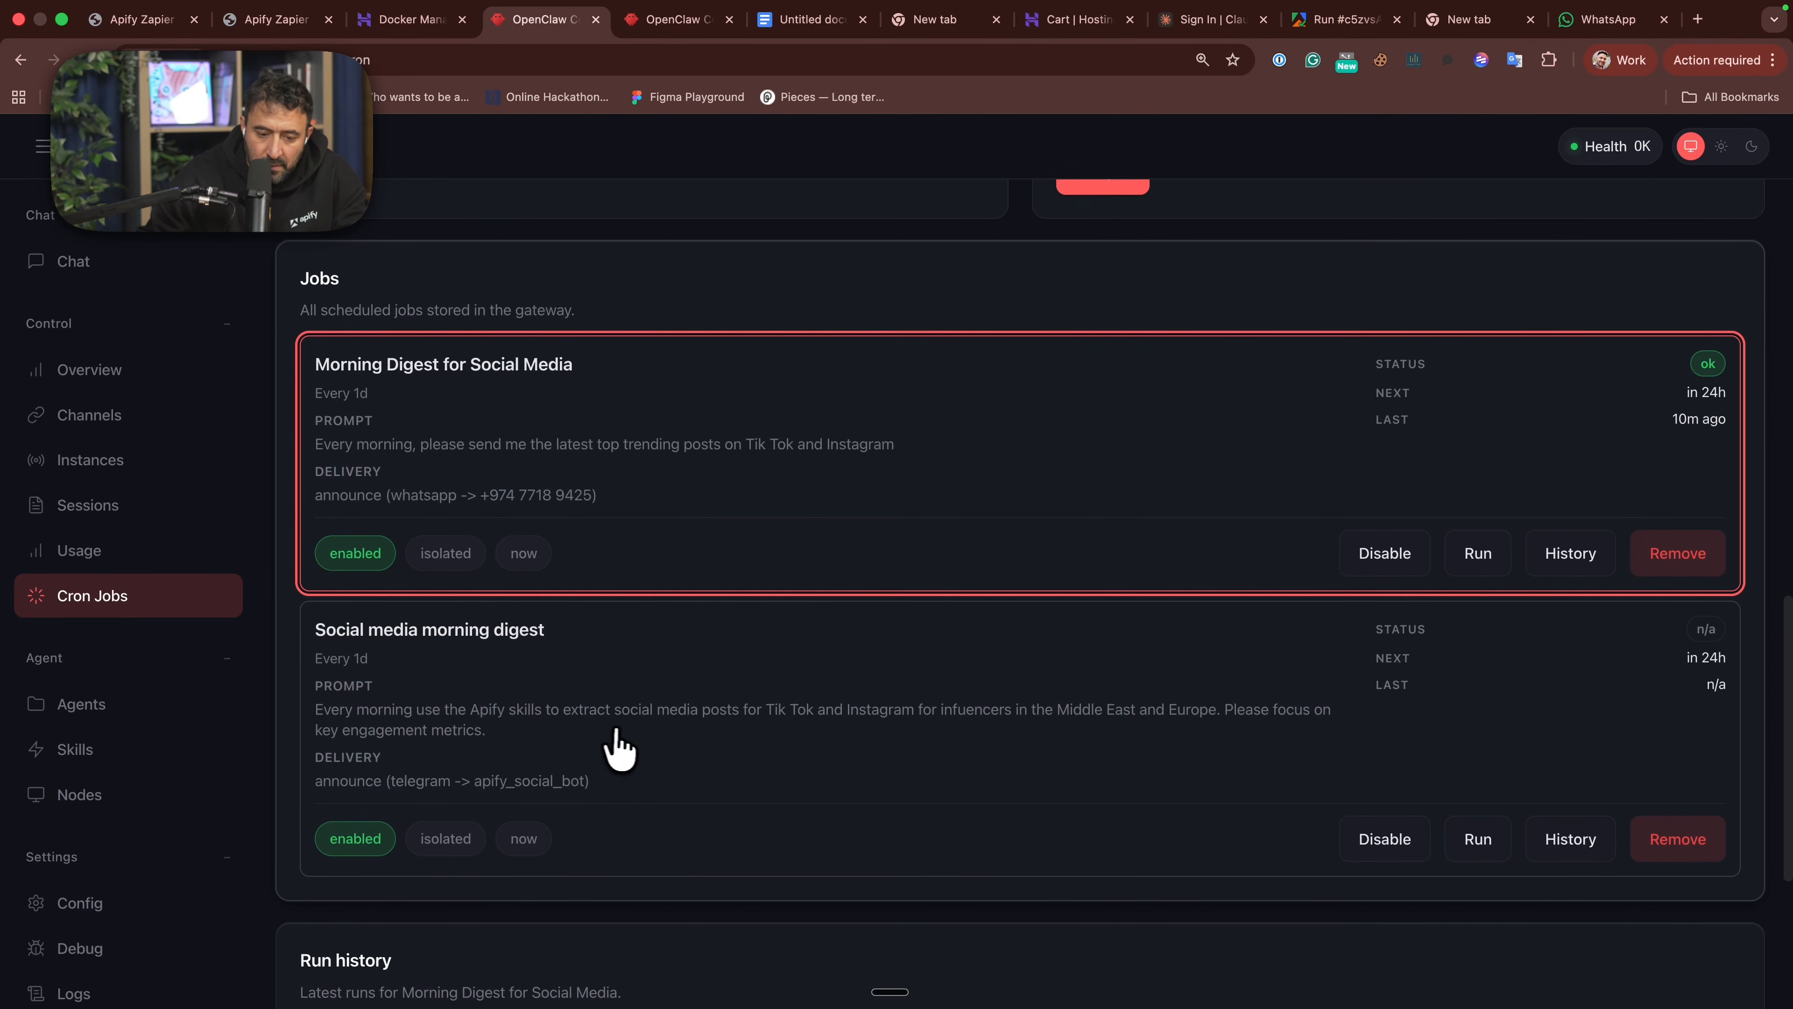
- Go to the OpenClaw chat and clear the unsent "can you link me the Telegram channel" draft
{"action": "scroll", "coordinate": [725, 721], "scroll_direction": "up", "scroll_amount": 1}
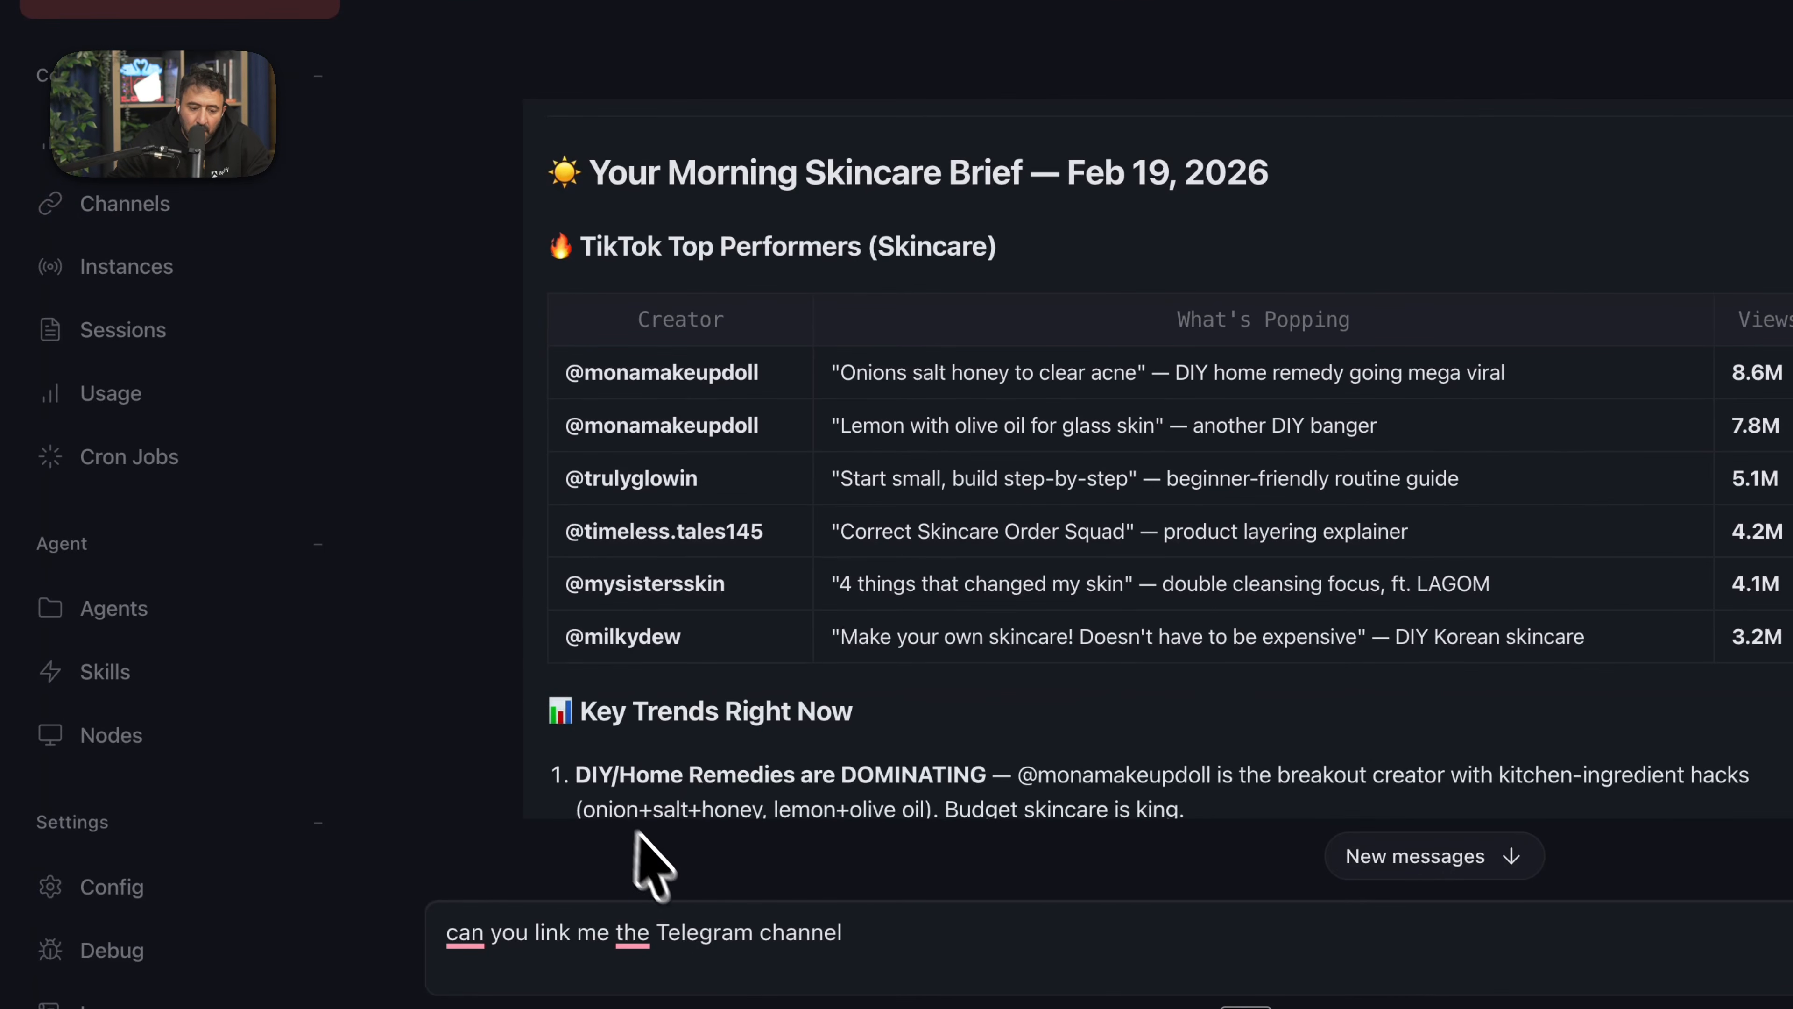
{"action": "triple_click", "coordinate": [710, 940]}
{"action": "key", "text": "BackSpace"}
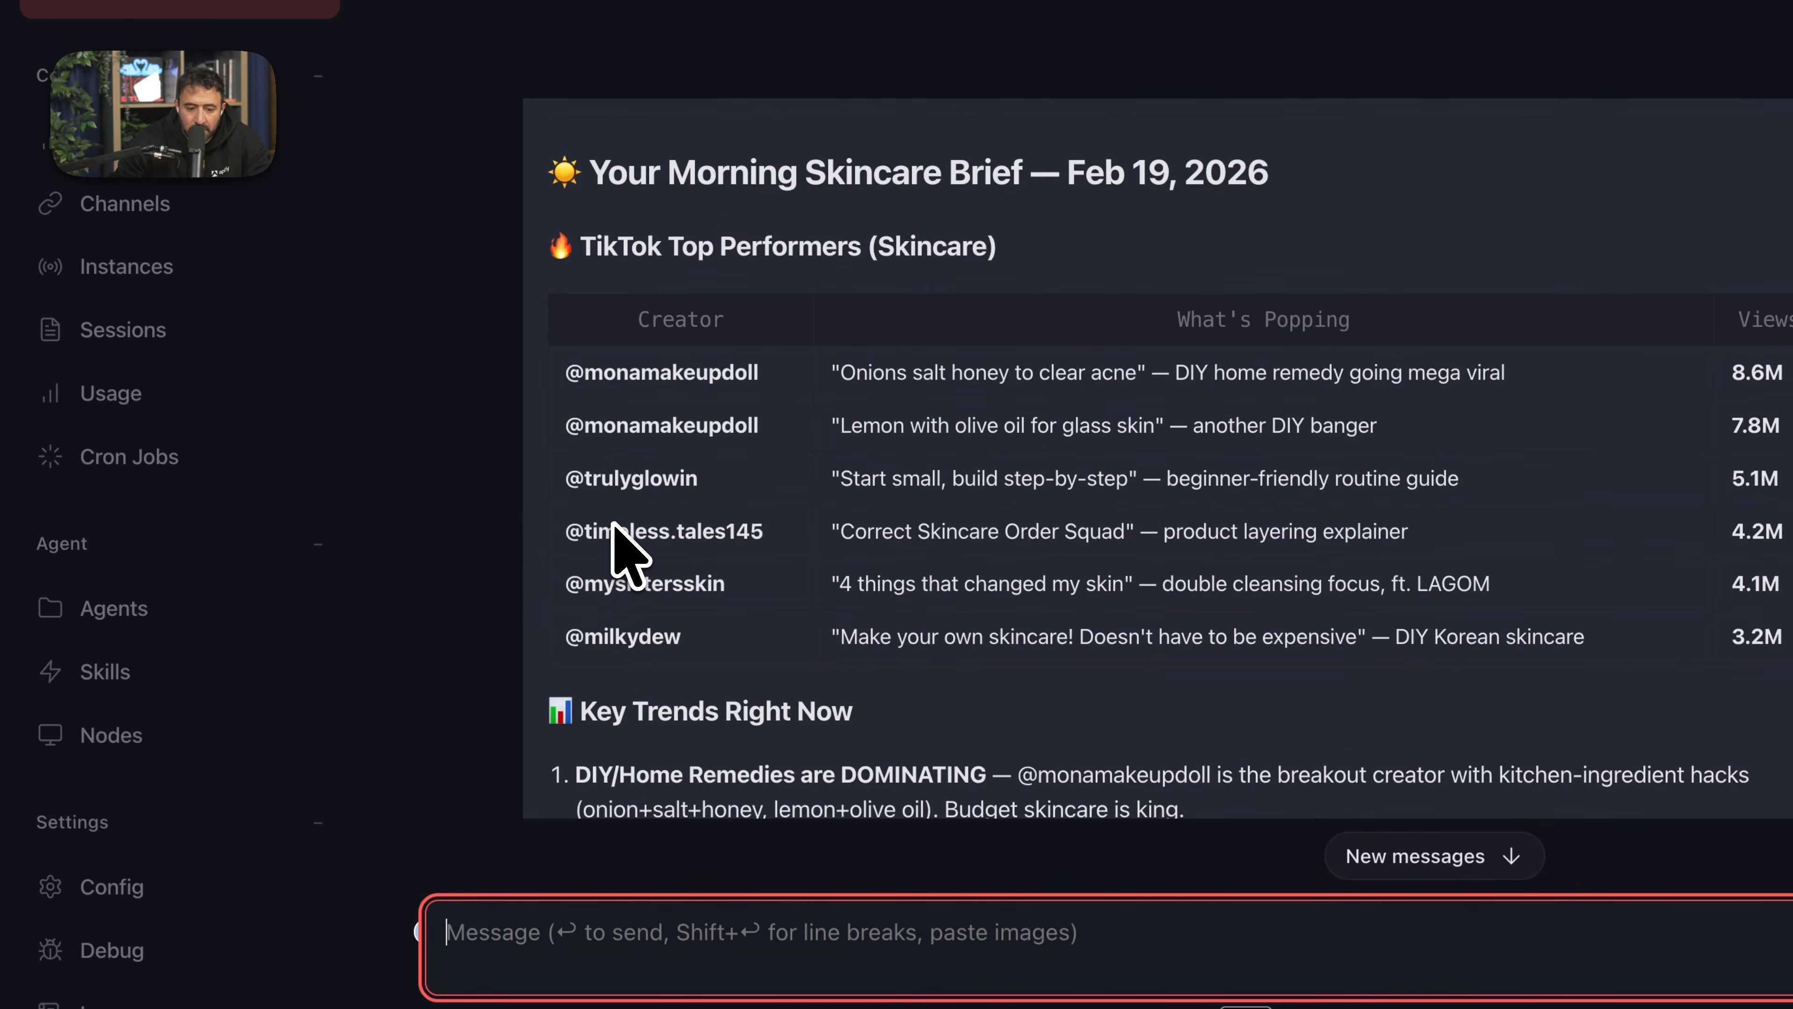
- Read through the Morning Skincare Brief in the chat, covering TikTok performers, key trends, Instagram content, hashtags and creators to watch
{"action": "scroll", "coordinate": [709, 484], "scroll_direction": "down", "scroll_amount": 1}
{"action": "scroll", "coordinate": [709, 483], "scroll_direction": "up", "scroll_amount": 3}
{"action": "scroll", "coordinate": [709, 484], "scroll_direction": "down", "scroll_amount": 1}
{"action": "scroll", "coordinate": [668, 583], "scroll_direction": "down", "scroll_amount": 5}
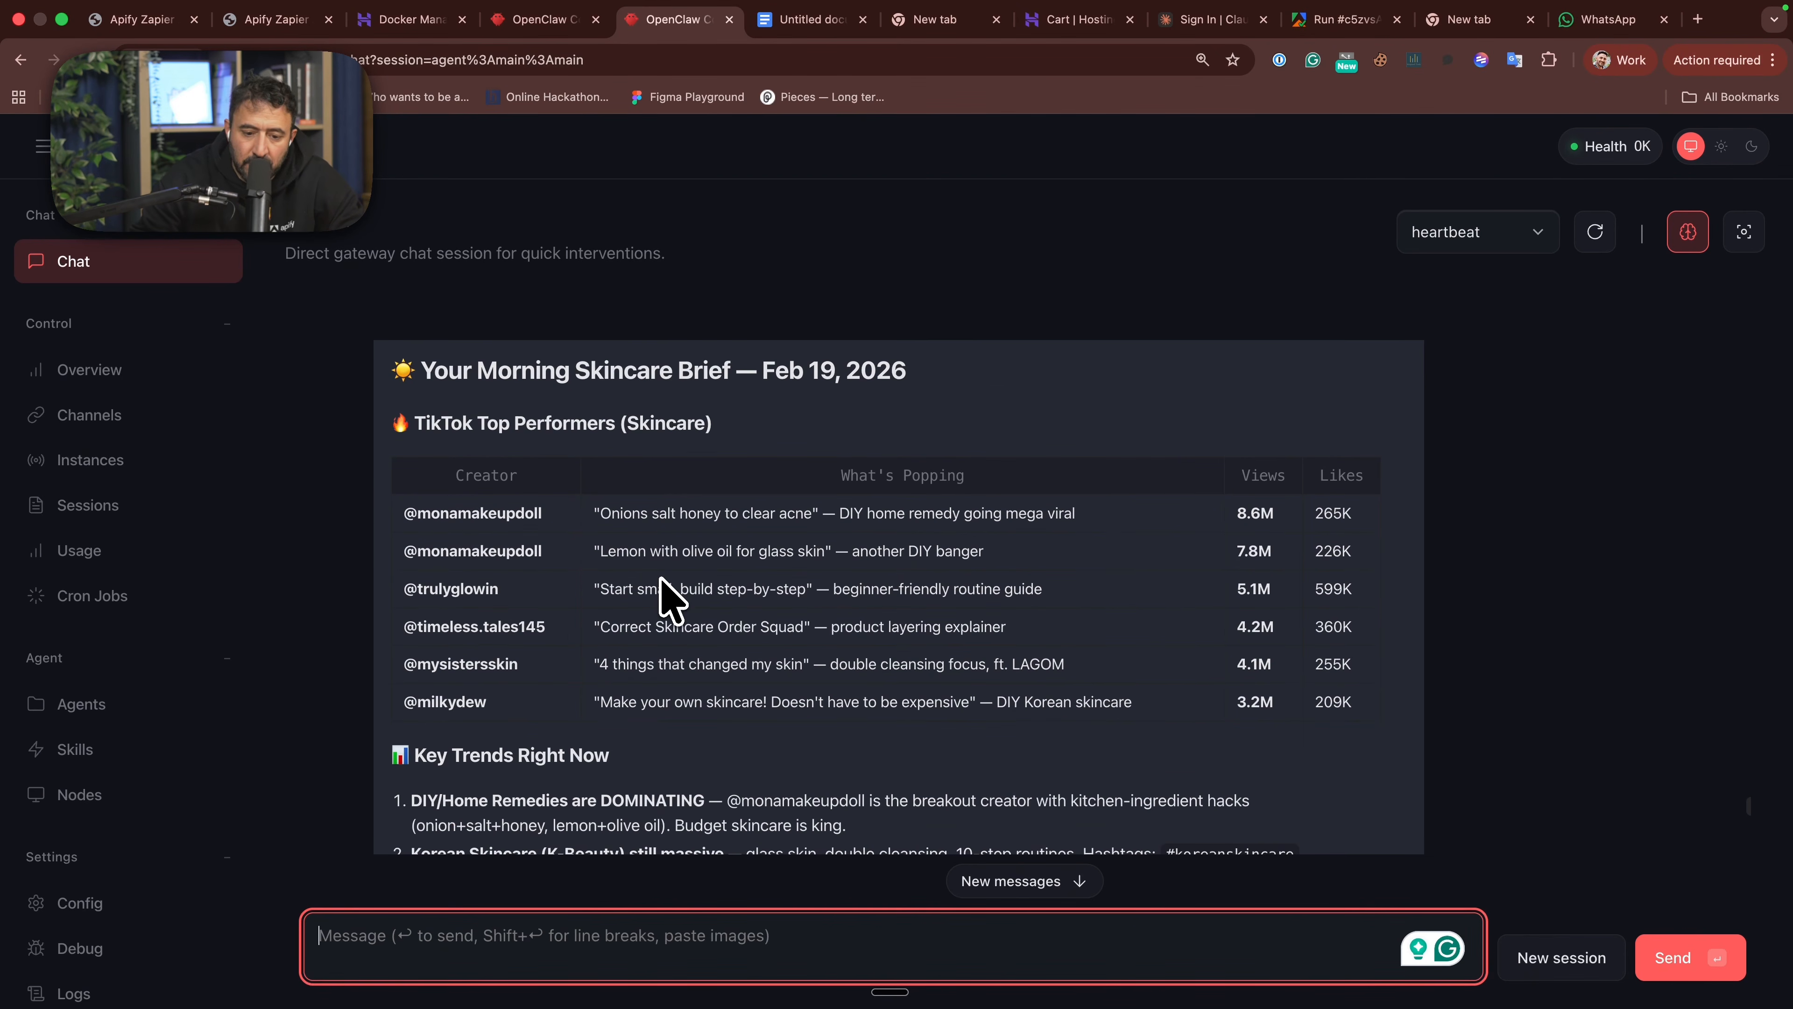
{"action": "scroll", "coordinate": [668, 593], "scroll_direction": "up", "scroll_amount": 3}
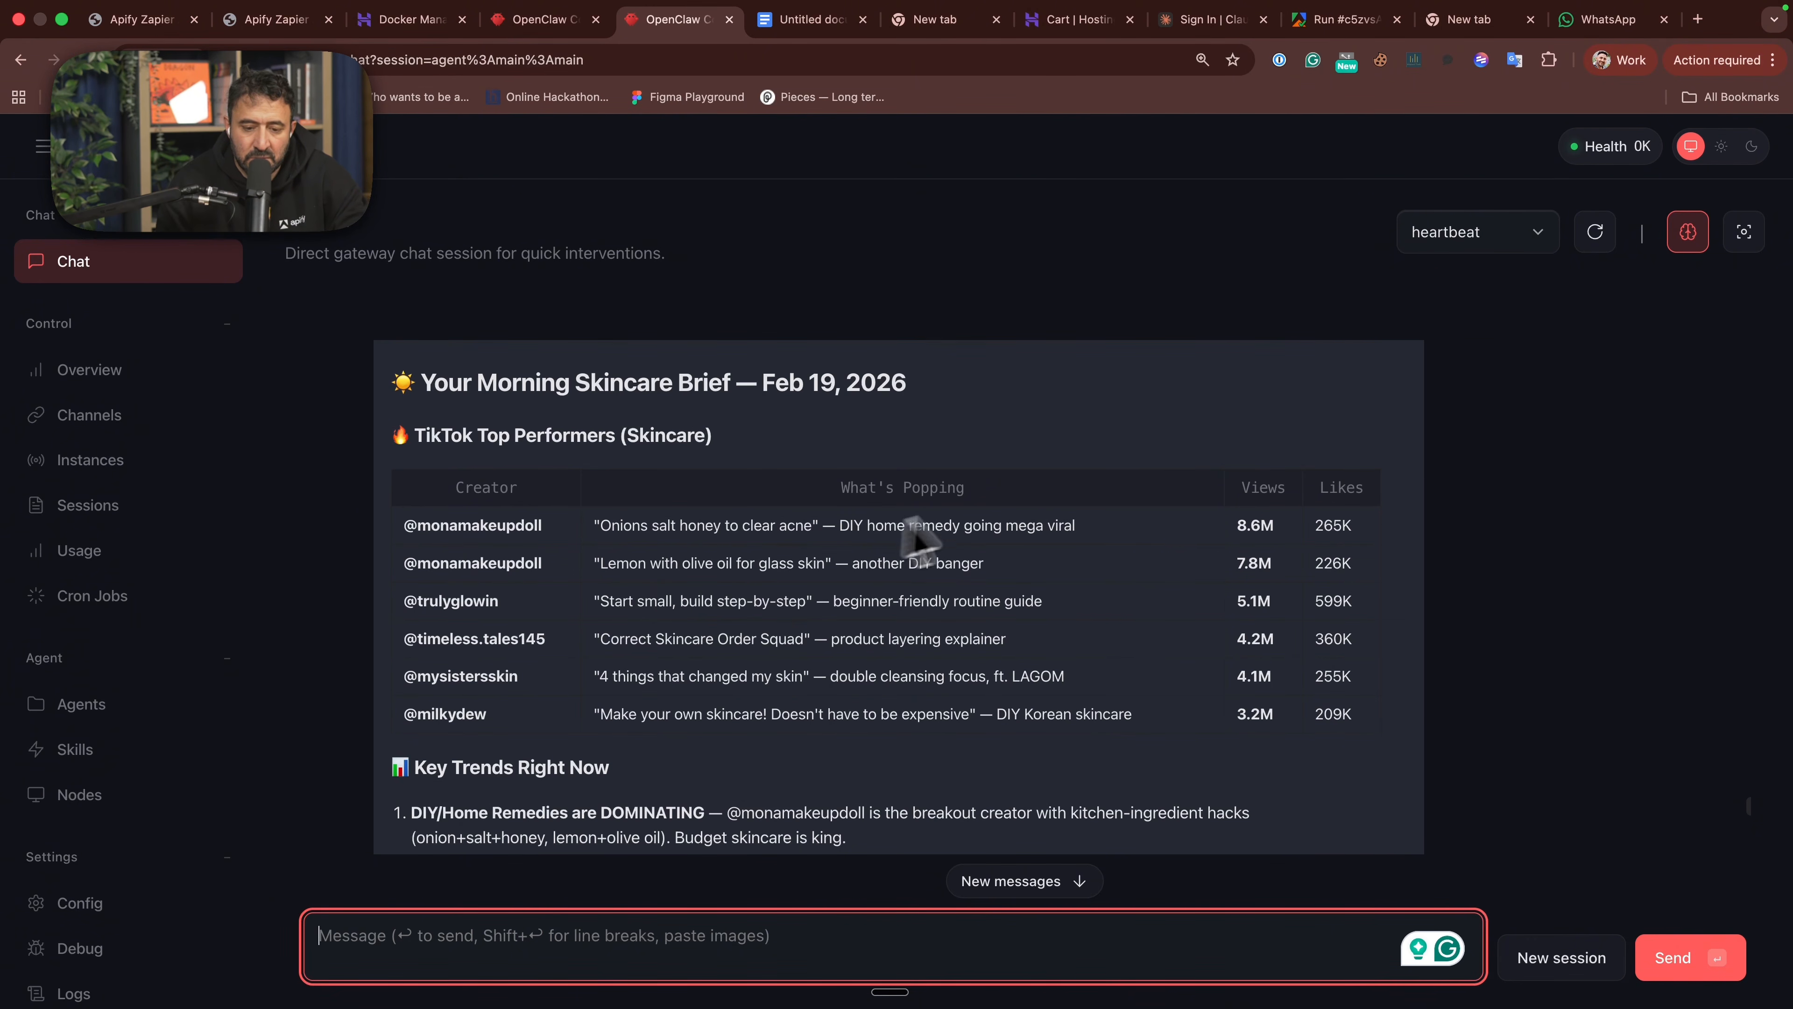
{"action": "scroll", "coordinate": [1149, 595], "scroll_direction": "down", "scroll_amount": 7}
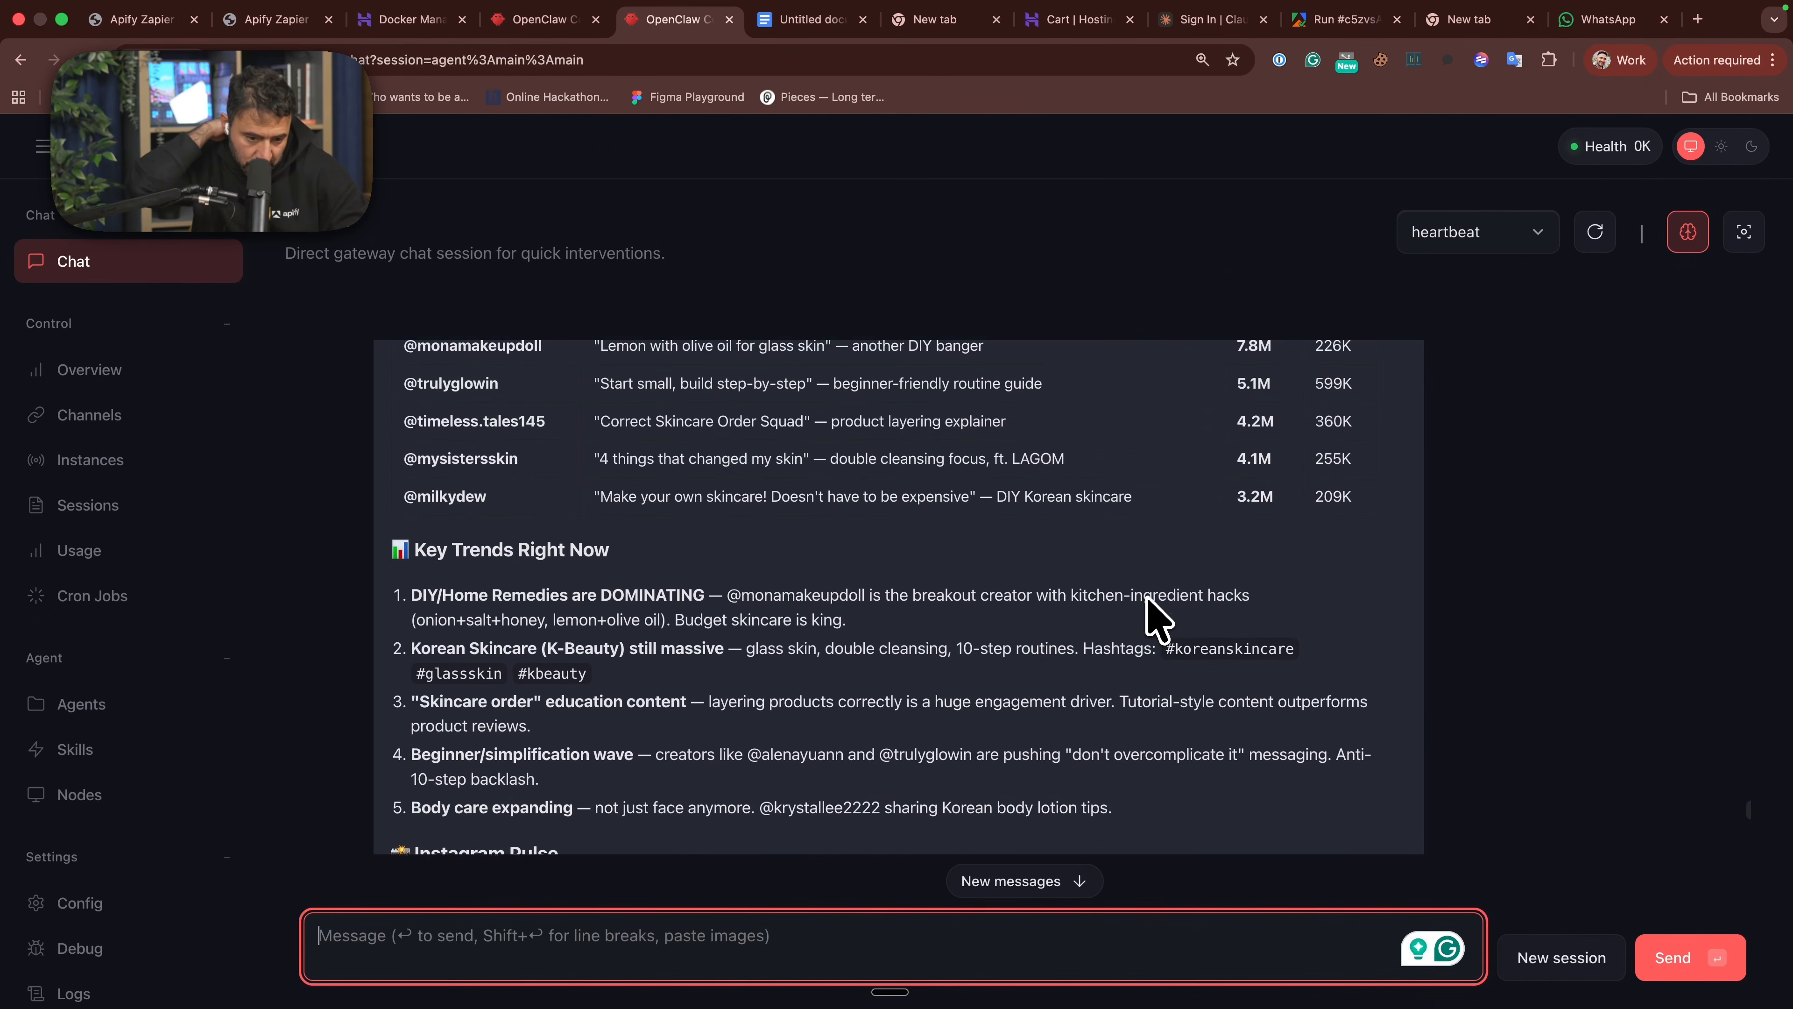
{"action": "scroll", "coordinate": [1149, 595], "scroll_direction": "down", "scroll_amount": 5}
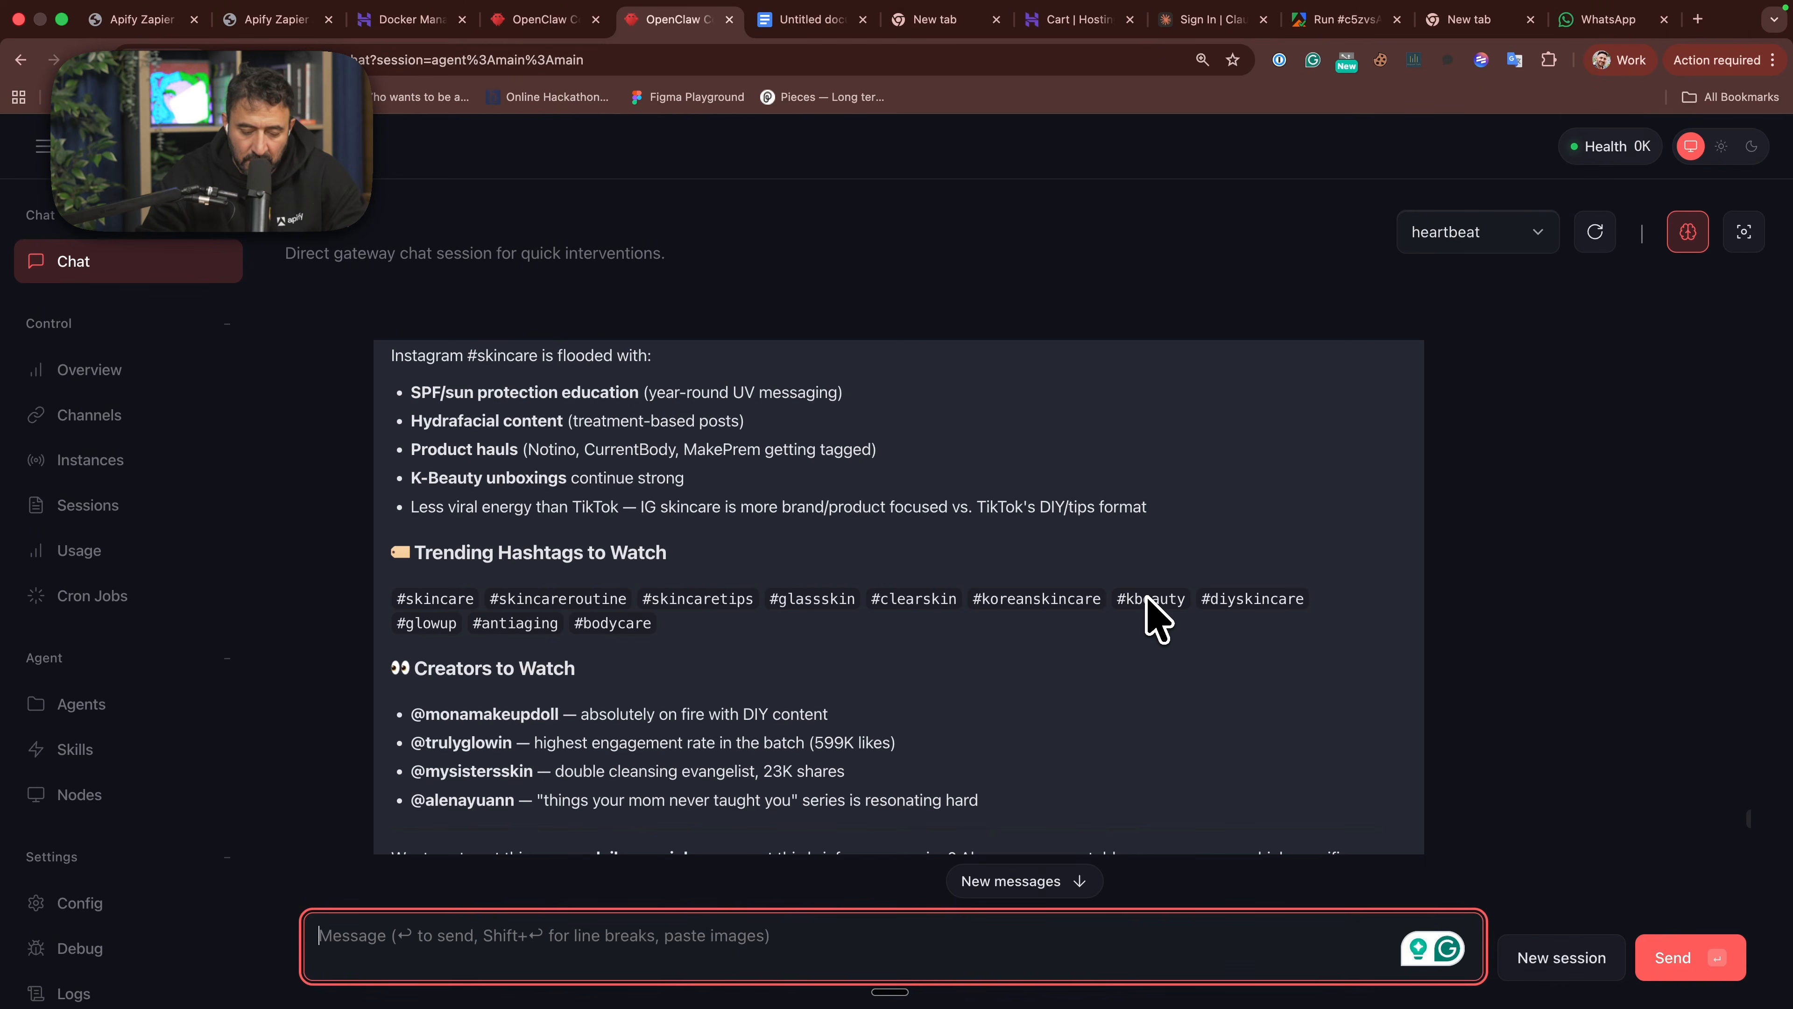
{"action": "scroll", "coordinate": [1149, 611], "scroll_direction": "down", "scroll_amount": 5}
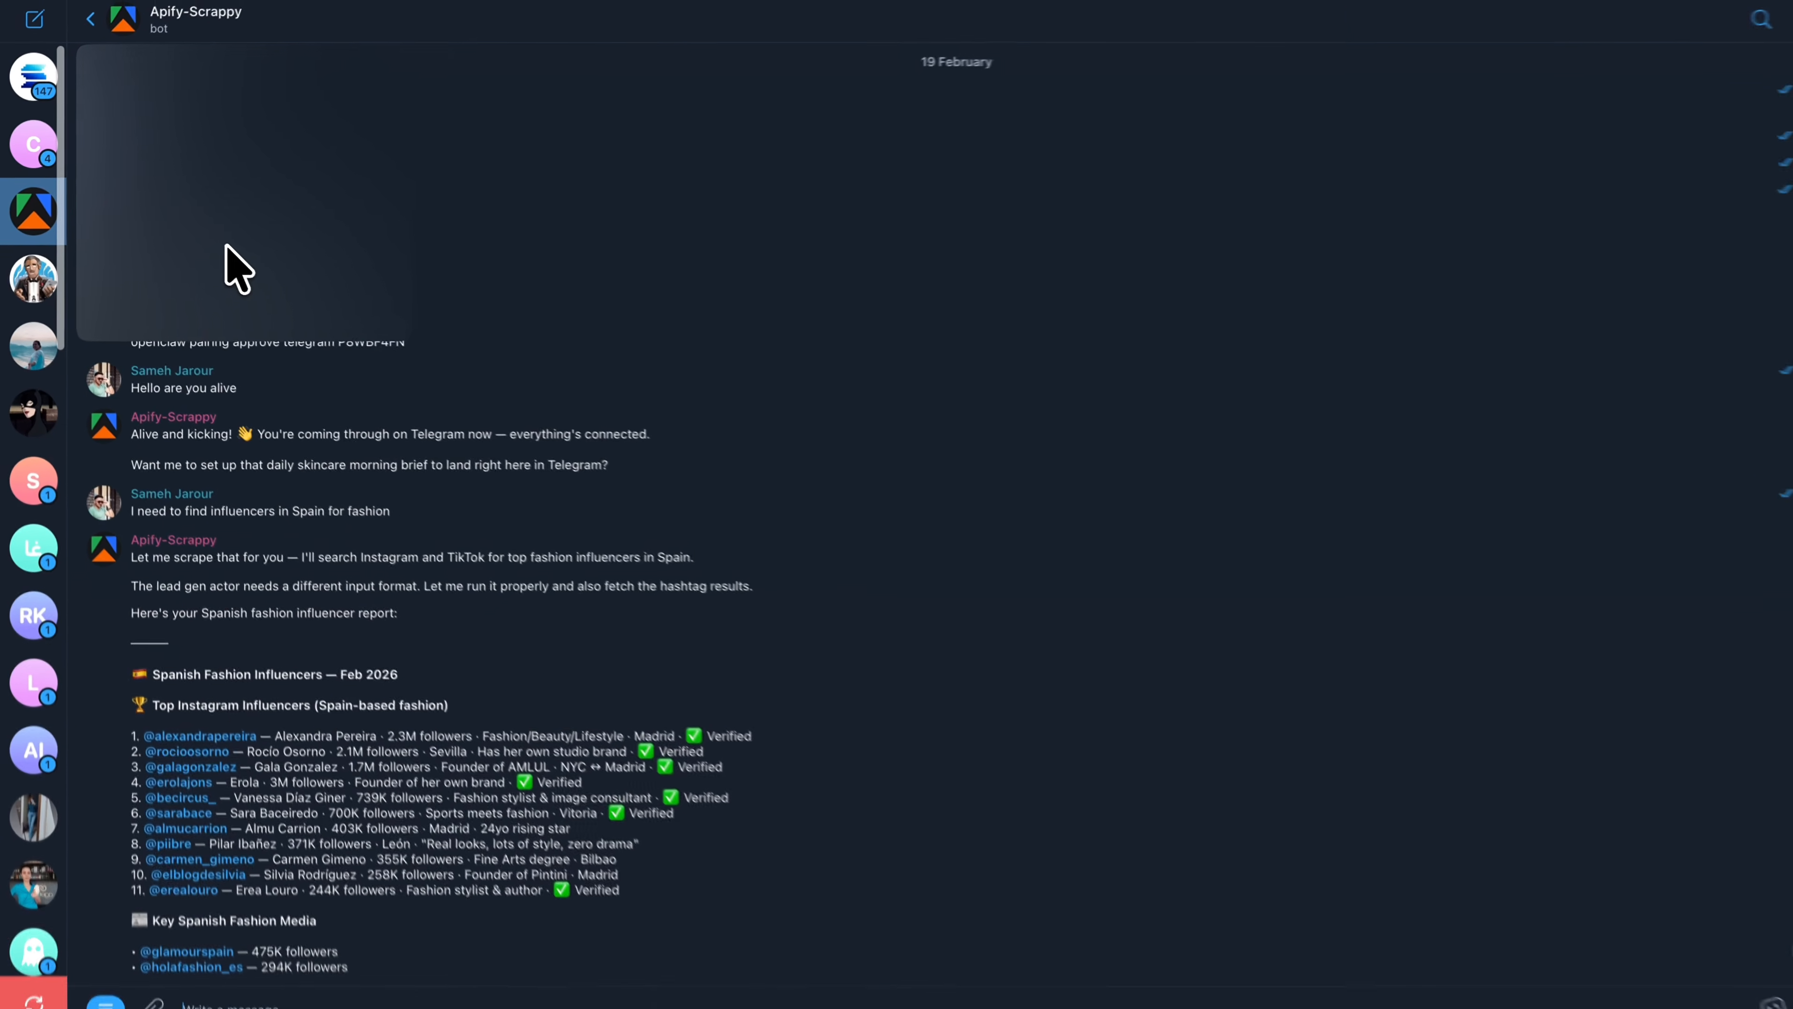
- Review the Spanish fashion influencer report in the Apify-Scrappy chat, from the Instagram list to the TikTok creators table and trending hashtags
{"action": "scroll", "coordinate": [360, 438], "scroll_direction": "down", "scroll_amount": 8}
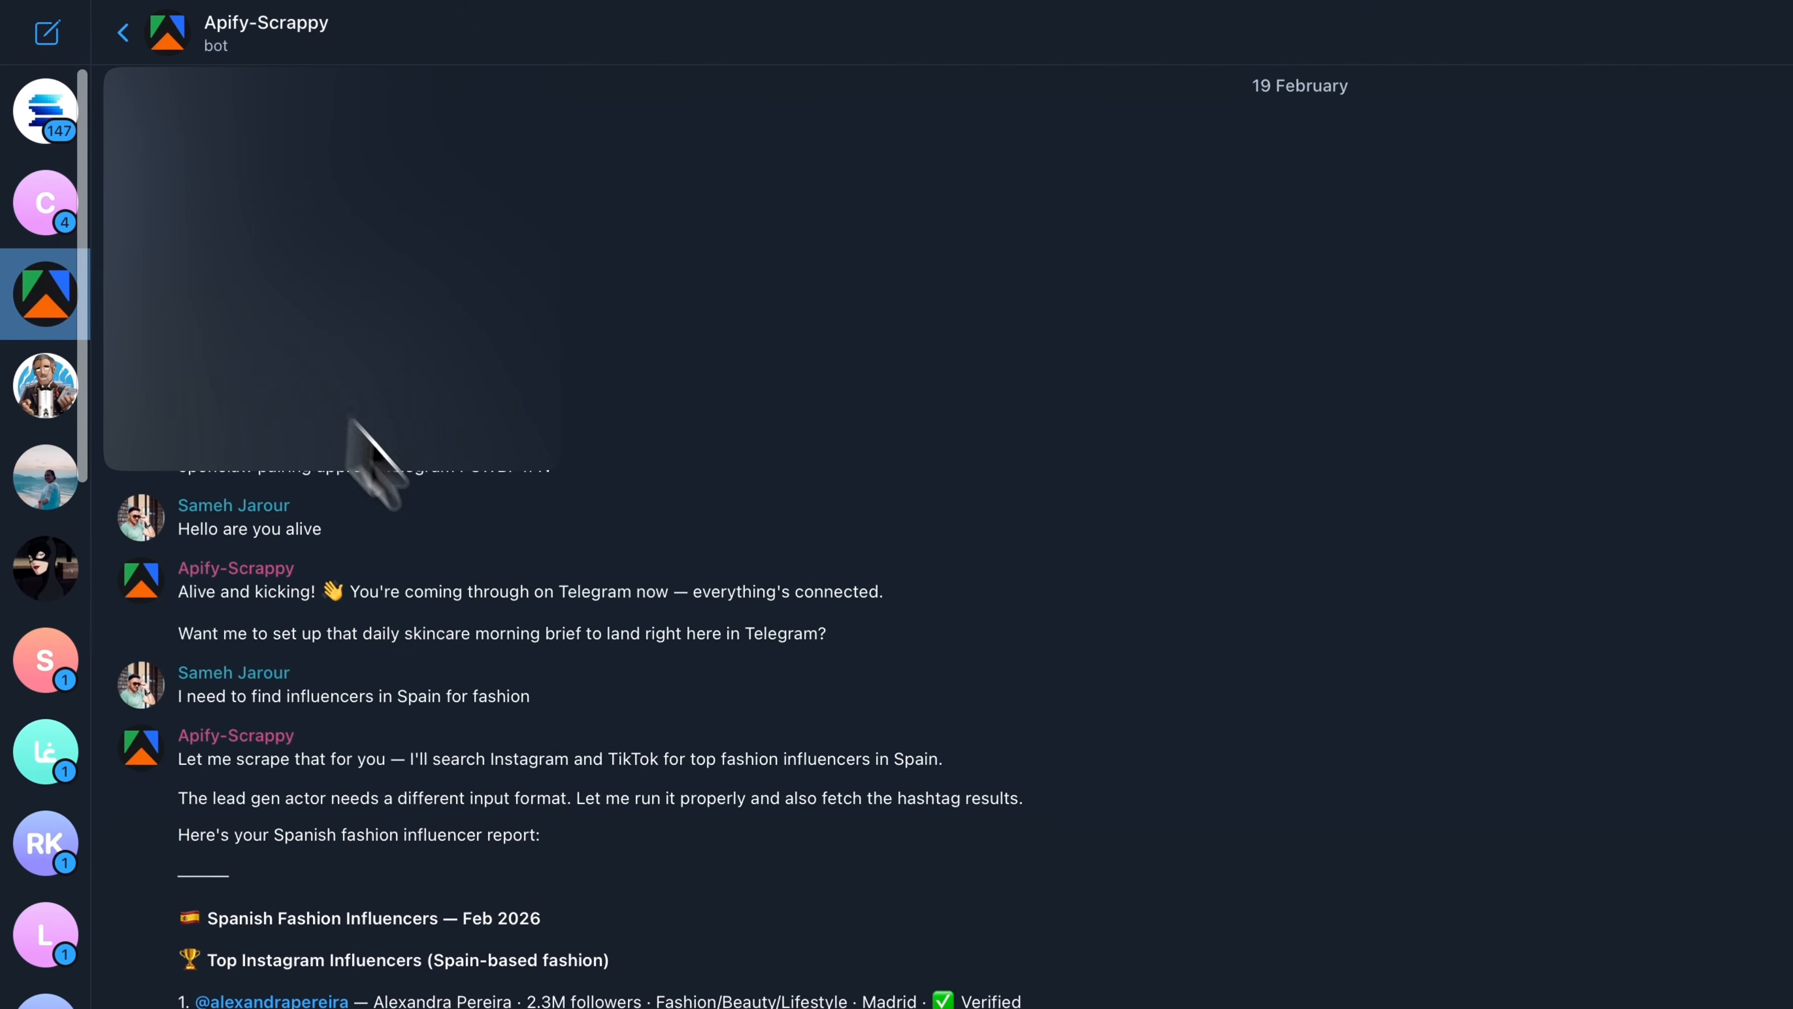
{"action": "left_click_drag", "start_coordinate": [142, 214], "coordinate": [452, 397]}
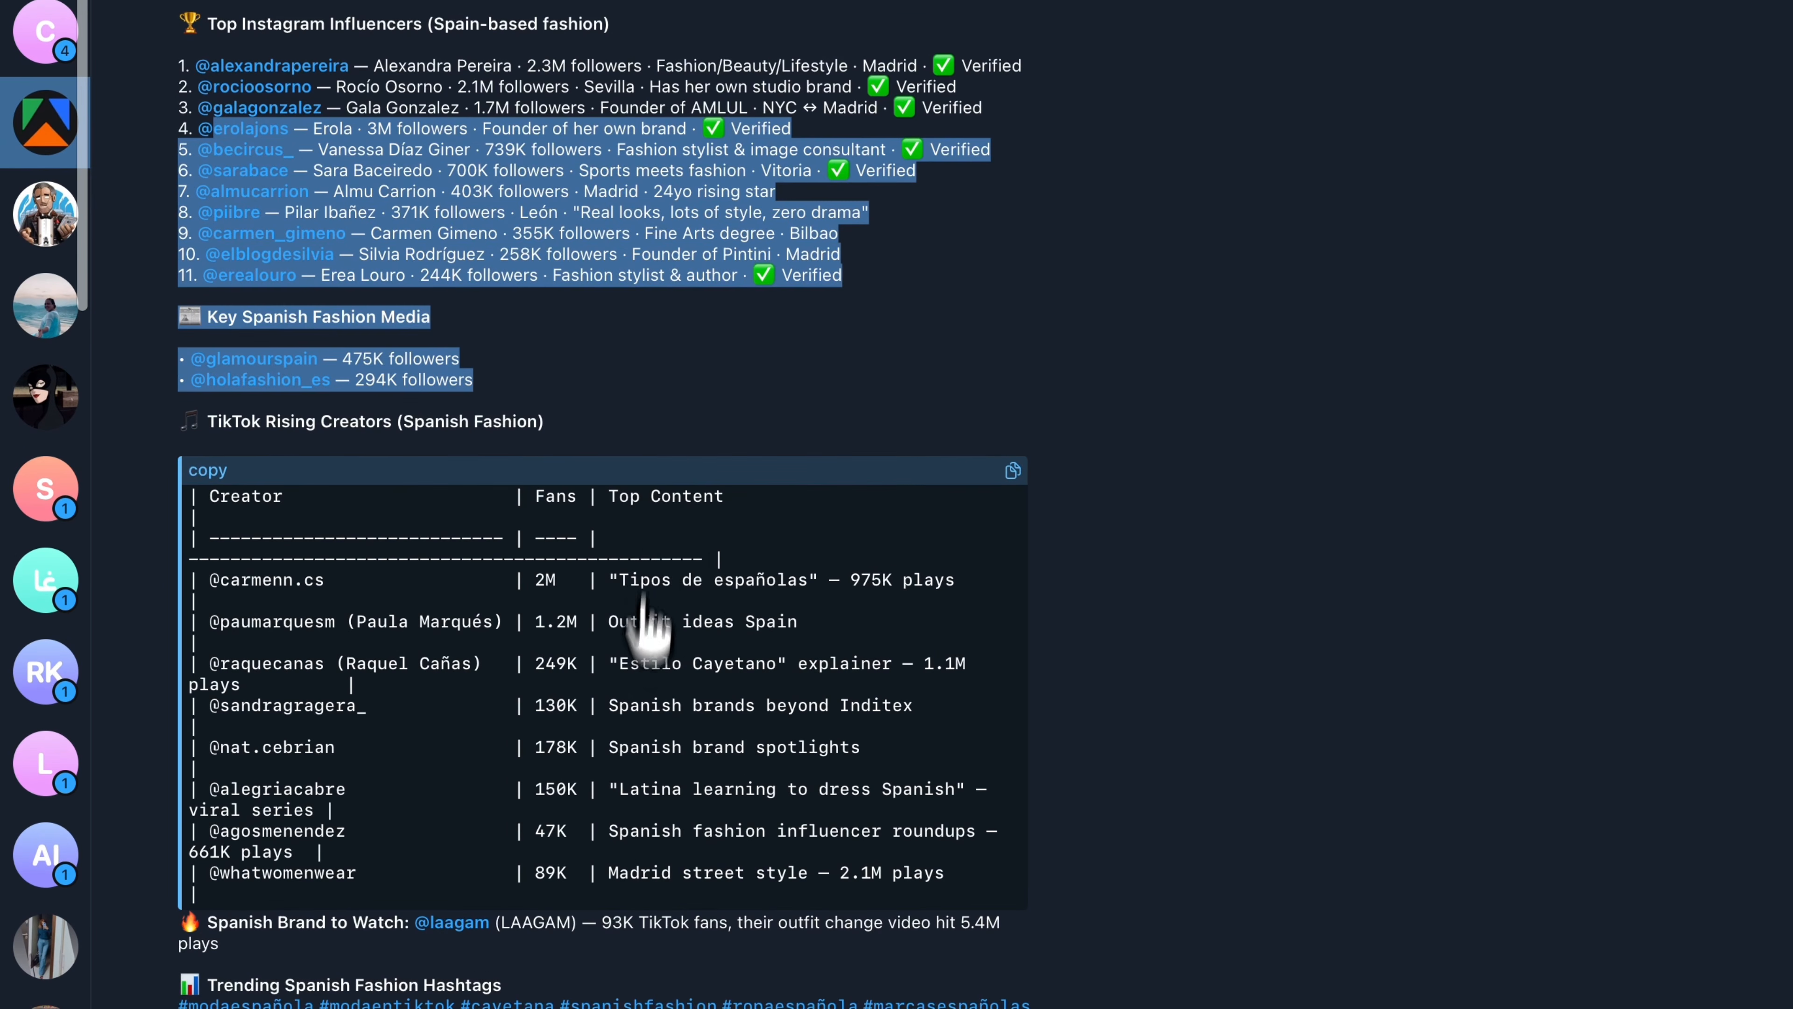
{"action": "left_click", "coordinate": [199, 909]}
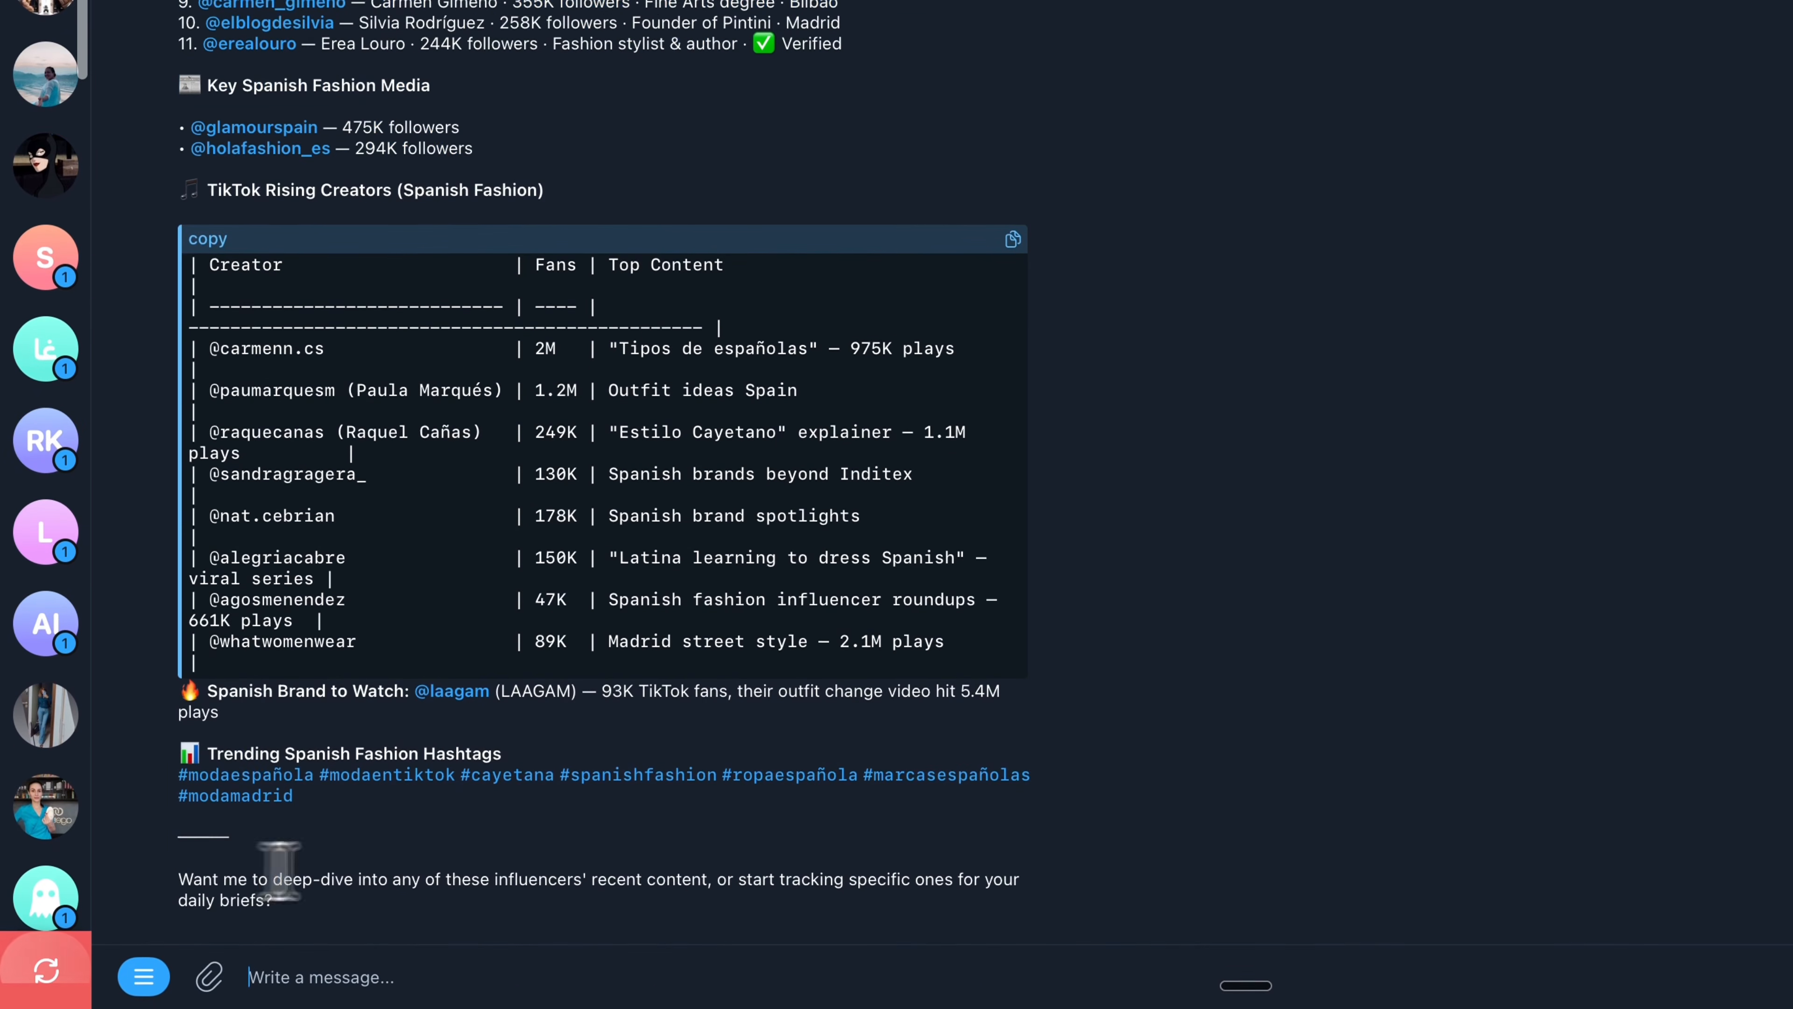
{"action": "left_click_drag", "start_coordinate": [279, 879], "coordinate": [178, 879]}
{"action": "left_click", "coordinate": [741, 862]}
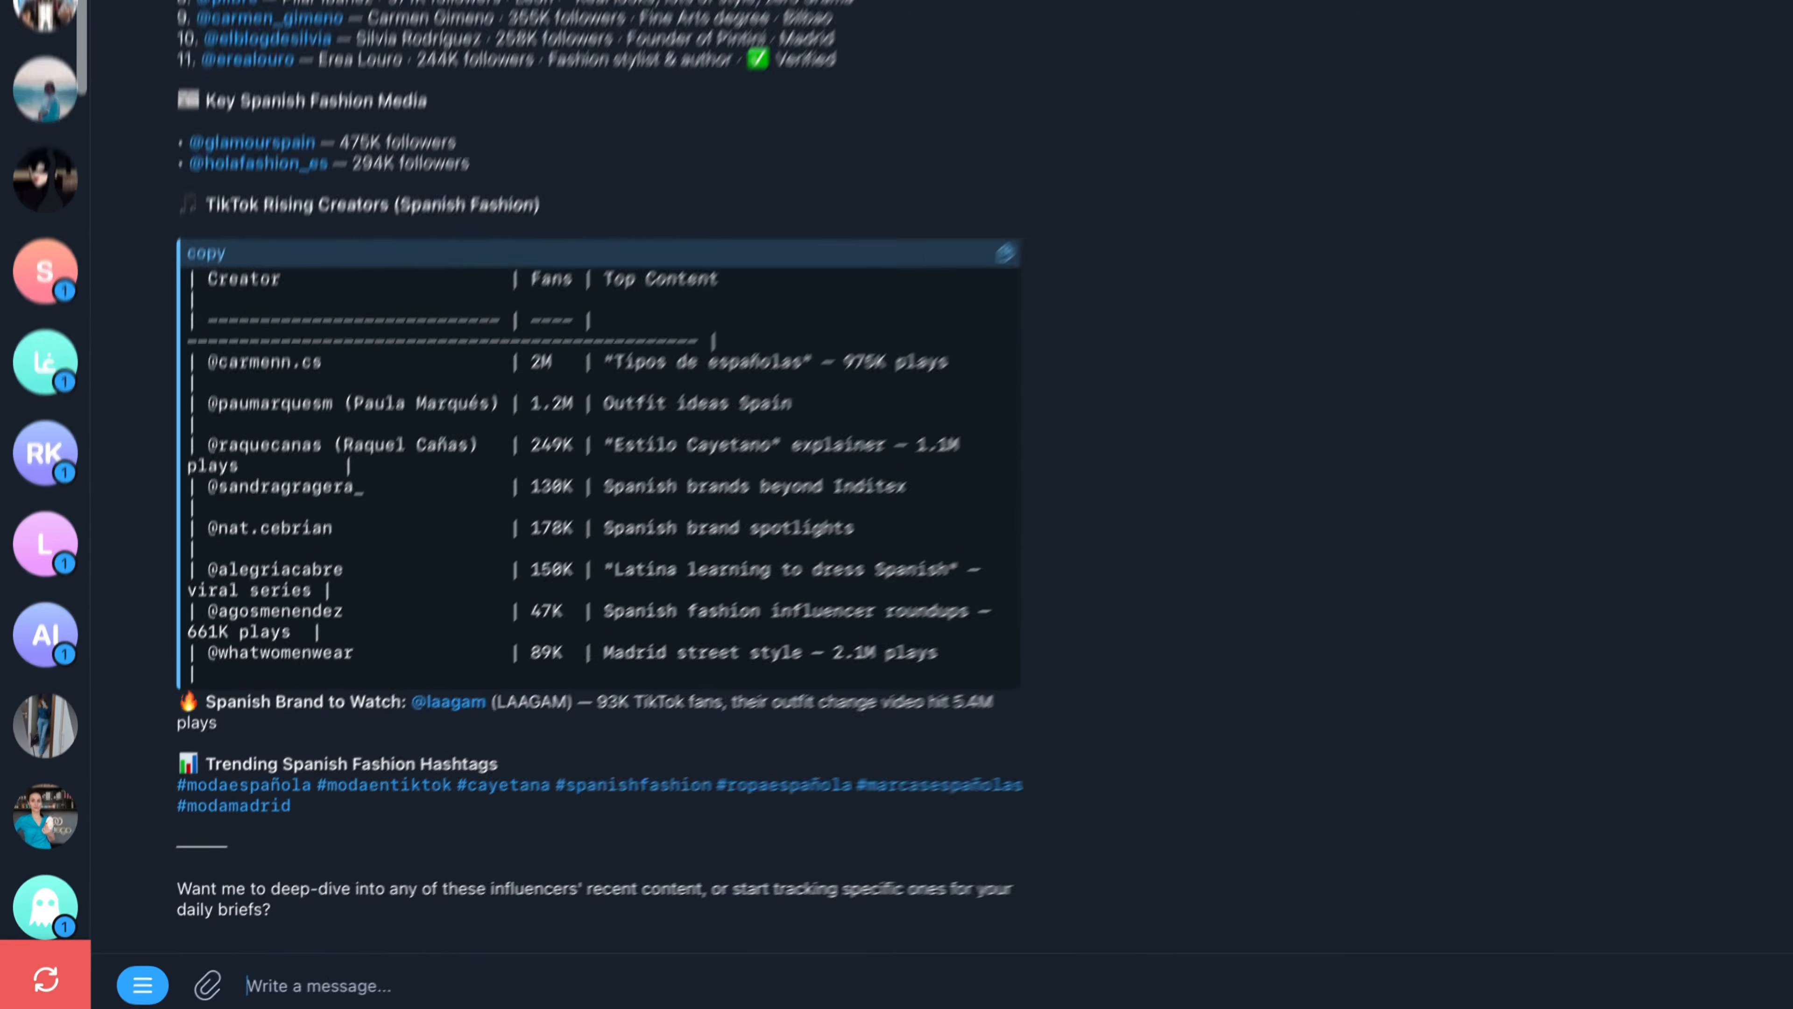